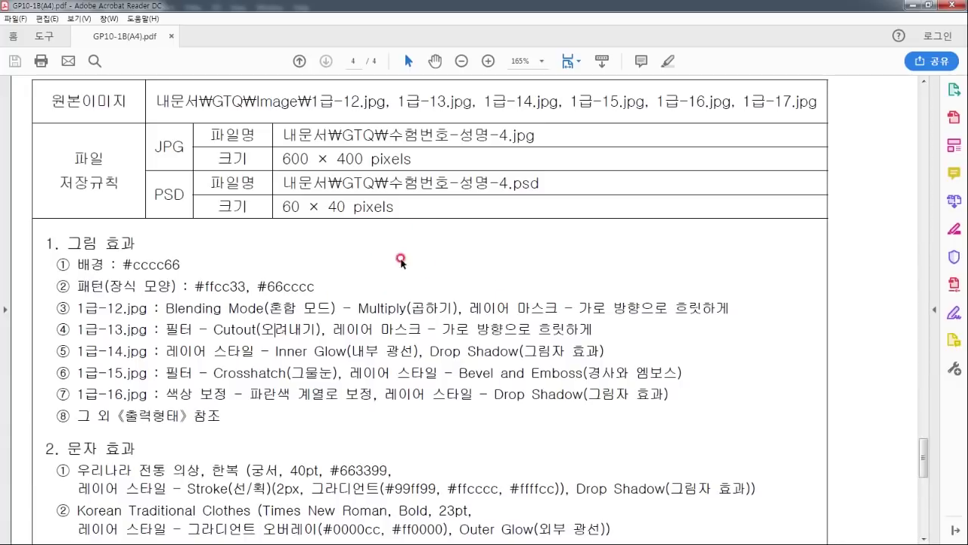
# Scroll down to the 《출력형태》 sample poster image in the spec PDF.
pyautogui.scroll(-3, 490, 289)
pyautogui.scroll(-3, 525, 350)
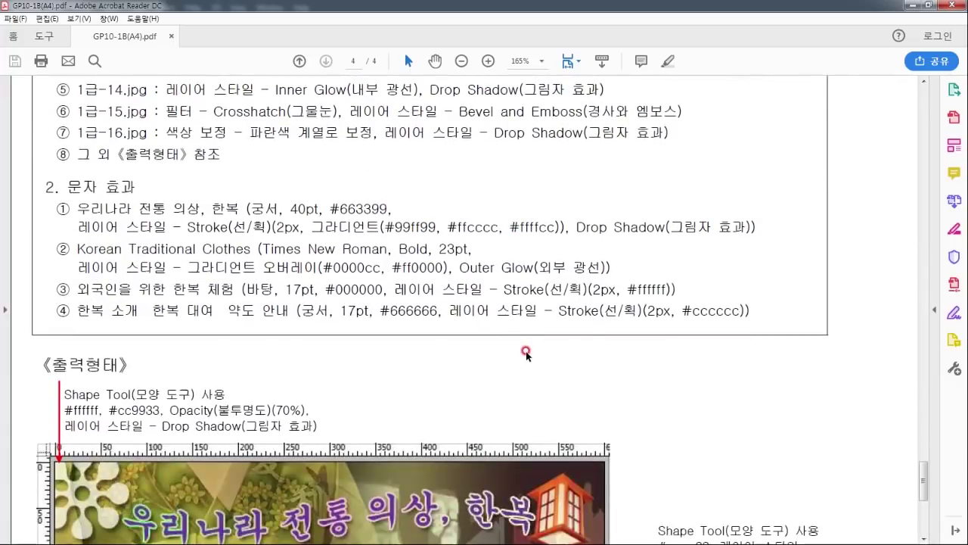
pyautogui.scroll(-2, 525, 350)
pyautogui.scroll(-1, 495, 366)
pyautogui.scroll(-1, 494, 361)
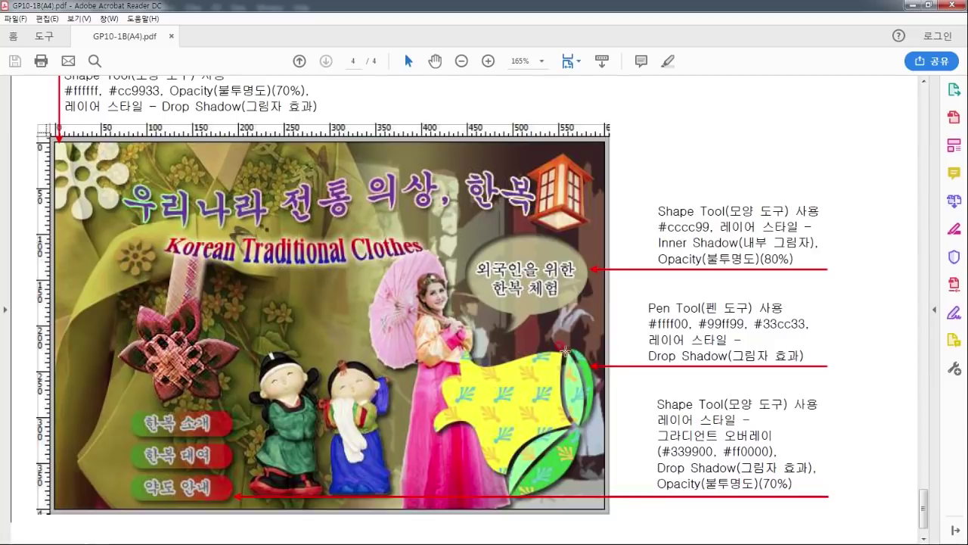
# Scroll back up to the effects list and switch back to Photoshop.
pyautogui.scroll(9, 670, 333)
pyautogui.scroll(7, 668, 336)
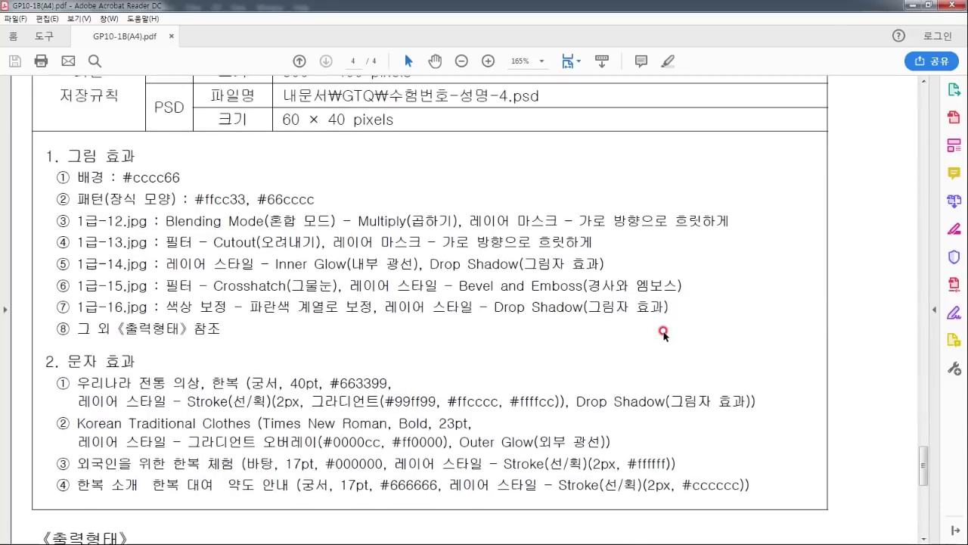
pyautogui.scroll(1, 668, 333)
pyautogui.scroll(1, 628, 337)
pyautogui.scroll(1, 530, 257)
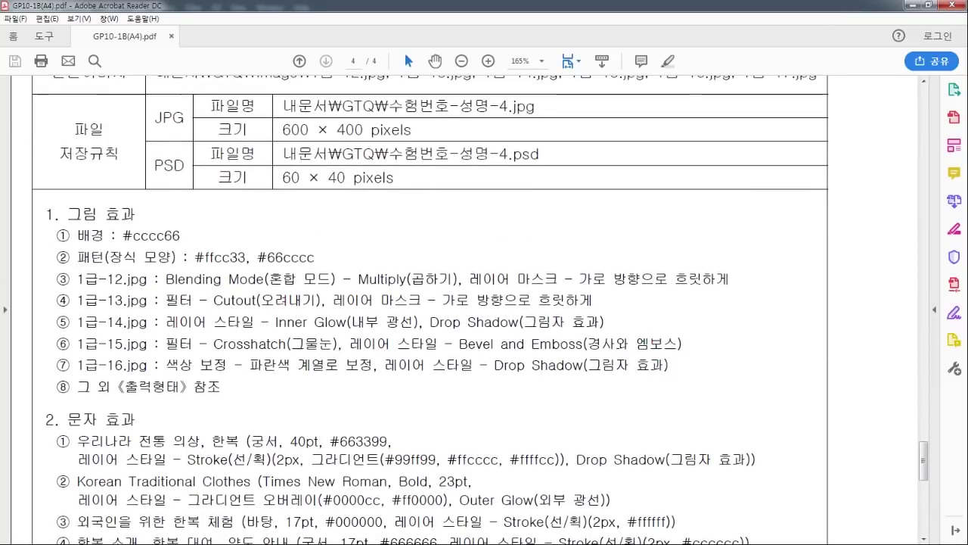
pyautogui.hotkey('alt', 'Tab')
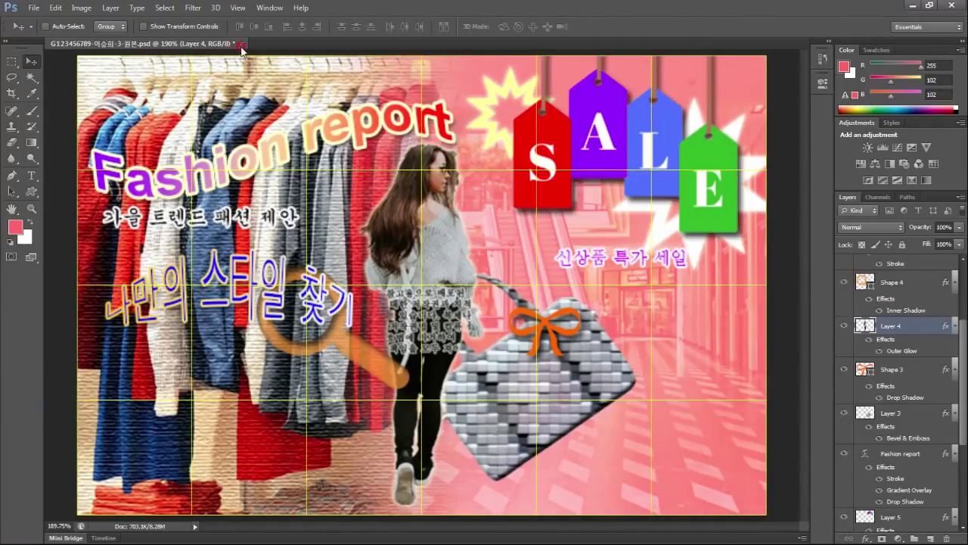
# Close the Fashion report document, saving changes with the default format options.
pyautogui.click(243, 44)
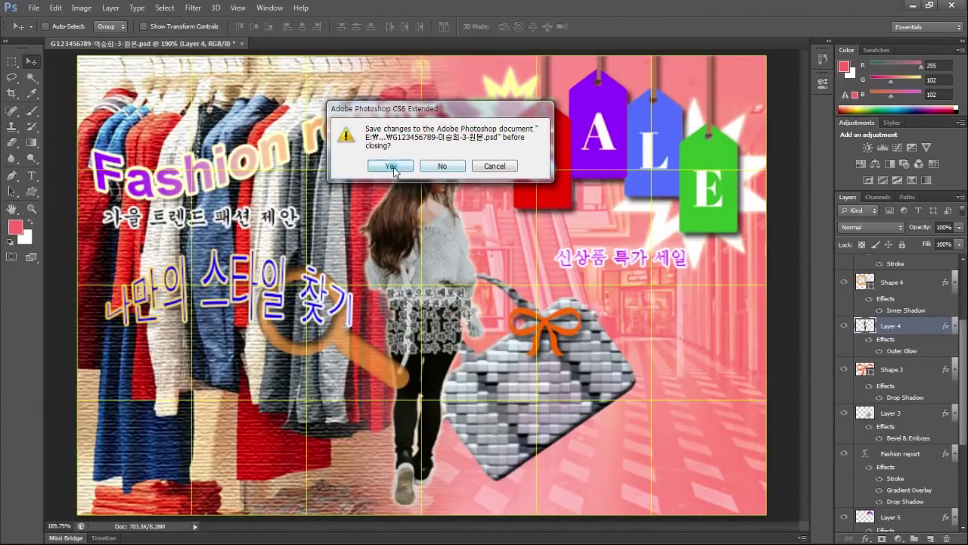
pyautogui.click(392, 166)
pyautogui.click(618, 159)
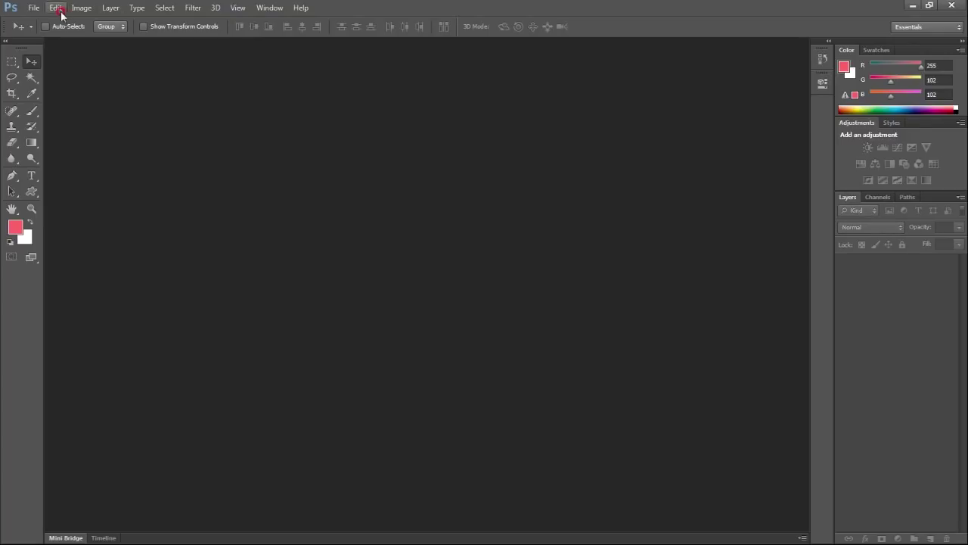
# Create a new 600×400 px white document, zoom in and show the grid.
pyautogui.click(34, 8)
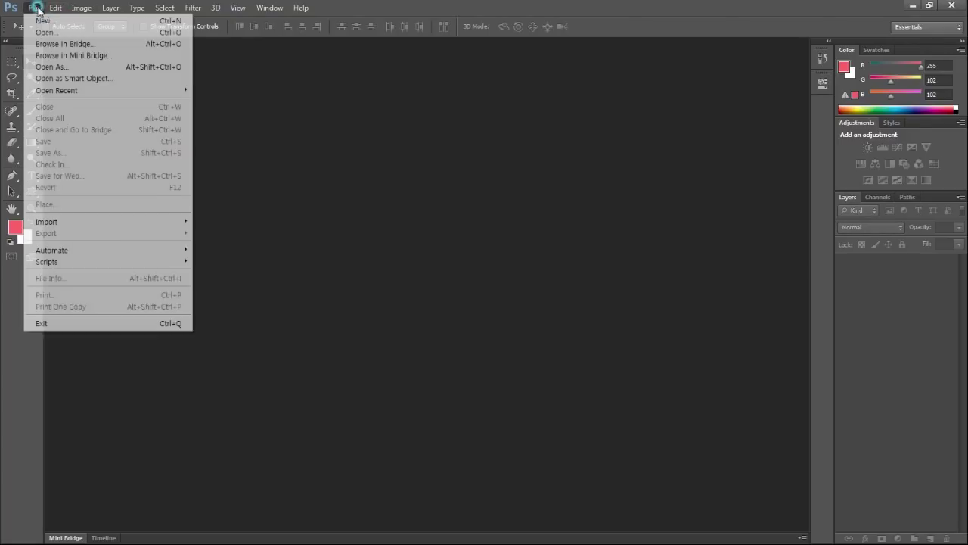
pyautogui.click(52, 24)
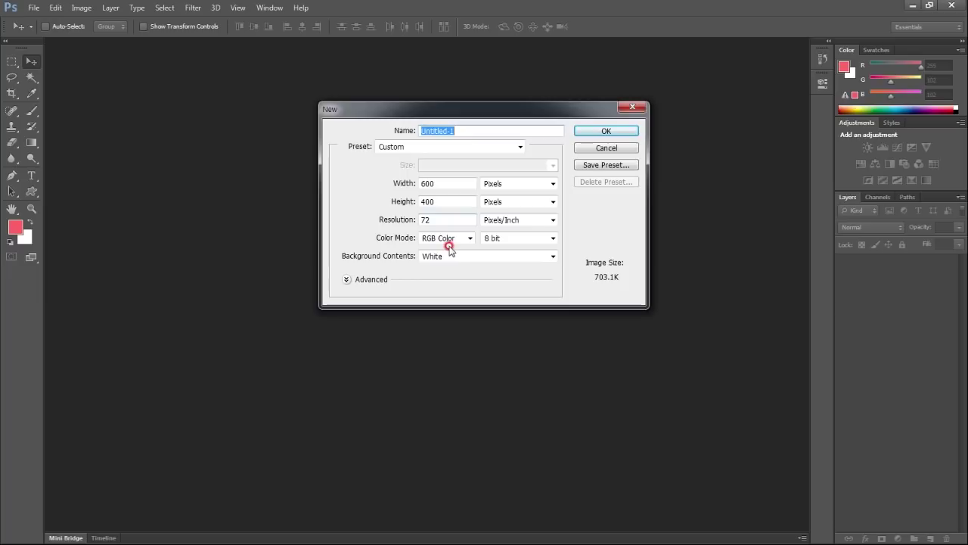
pyautogui.click(586, 131)
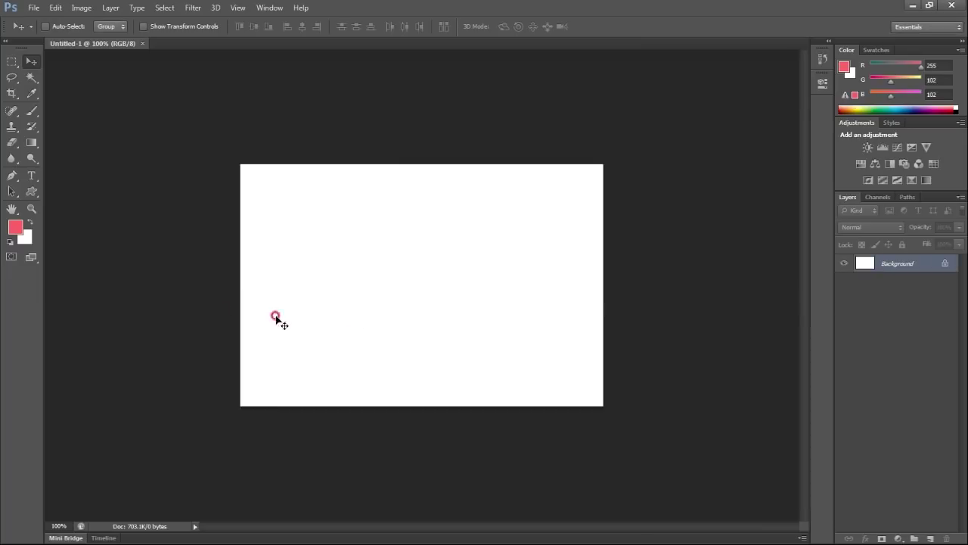
pyautogui.hotkey('ctrl', '+')
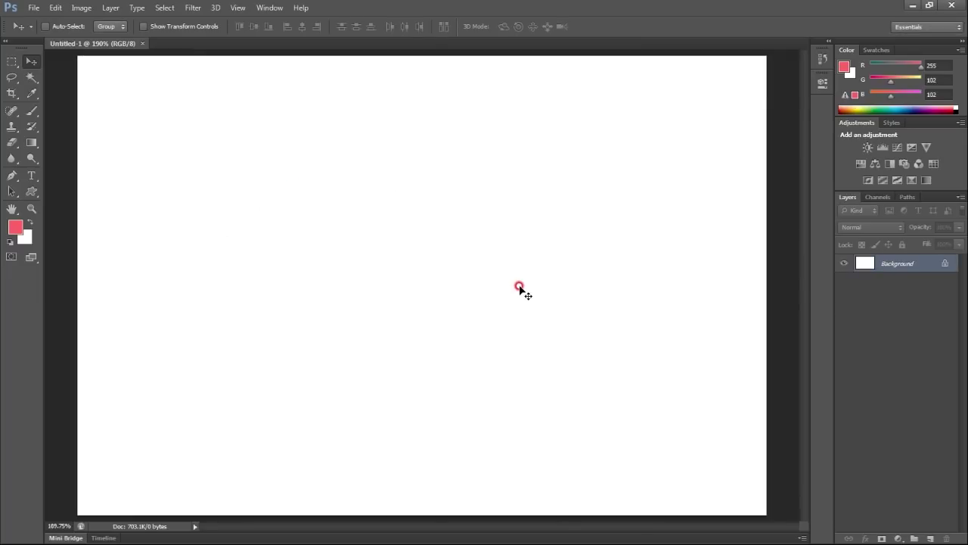
pyautogui.hotkey('ctrl', "'")
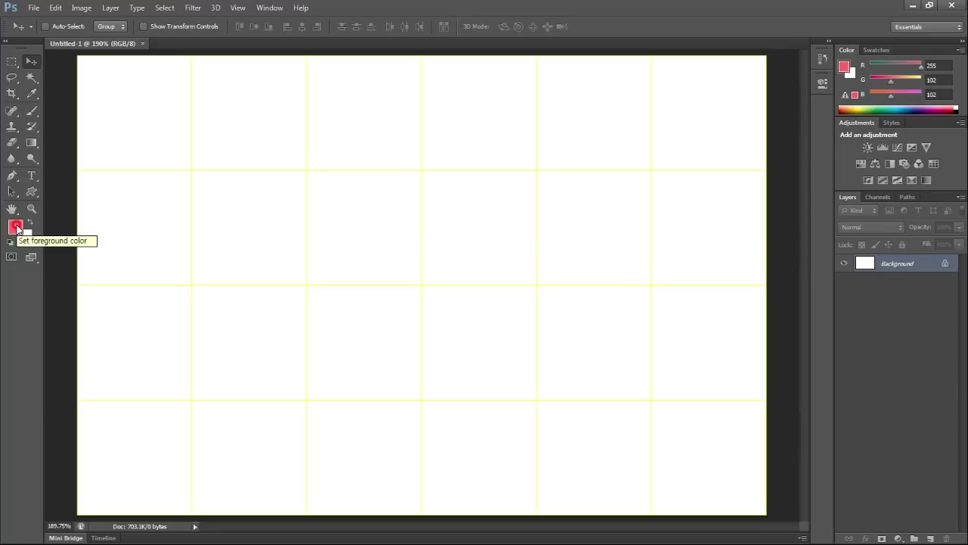
# Fill the canvas with the khaki foreground colour #cccc66.
pyautogui.click(16, 227)
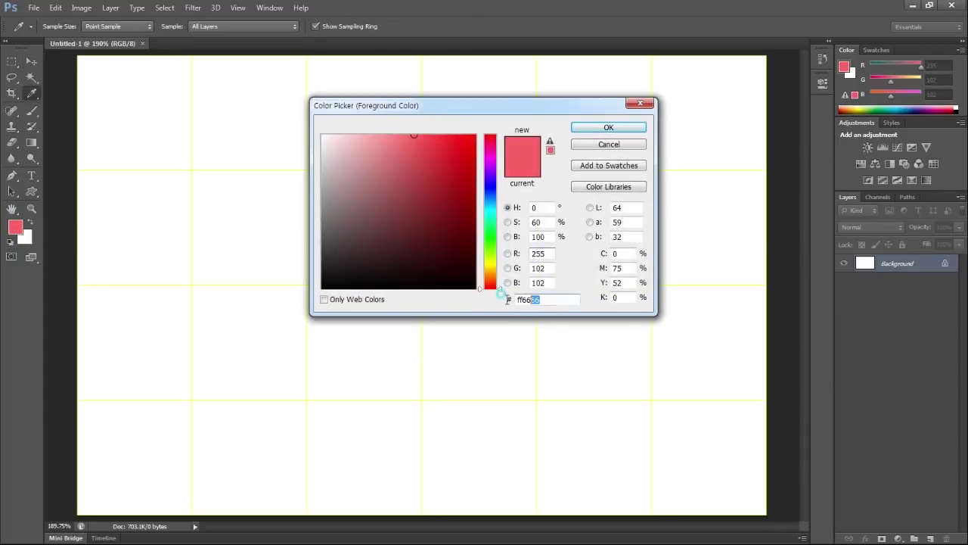
pyautogui.write('cccc')
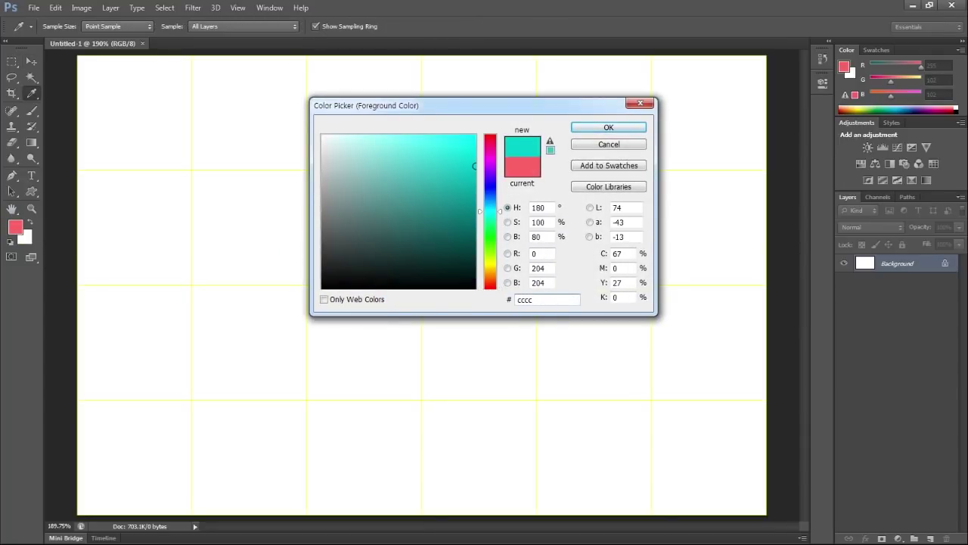
pyautogui.write('66')
pyautogui.press('Return')
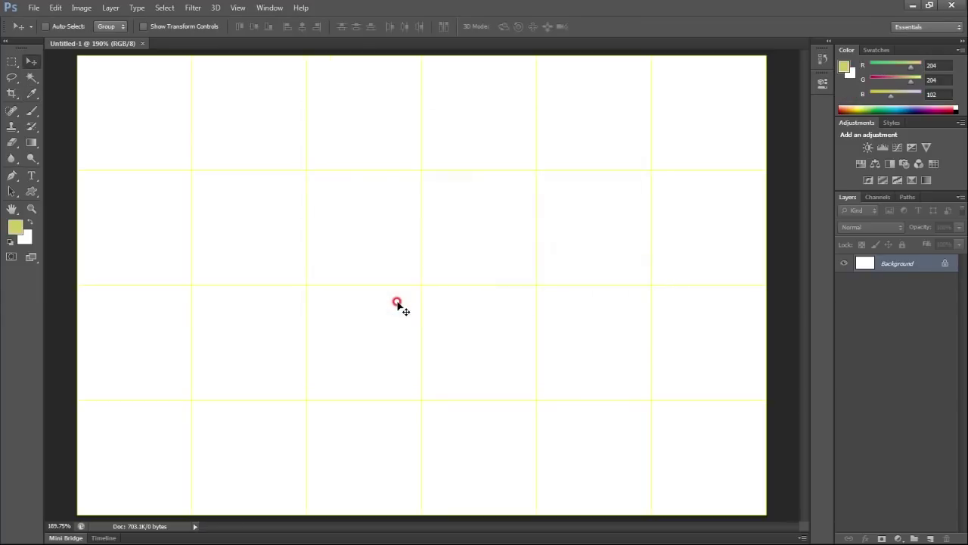
pyautogui.hotkey('alt', 'BackSpace')
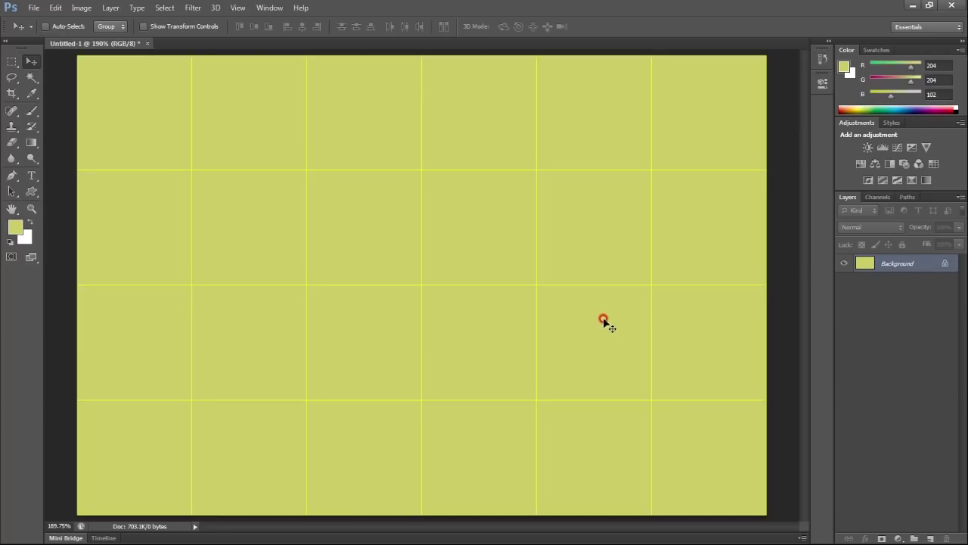
# Set the grid colour to red in the Guides, Grid & Slices preferences.
pyautogui.click(55, 8)
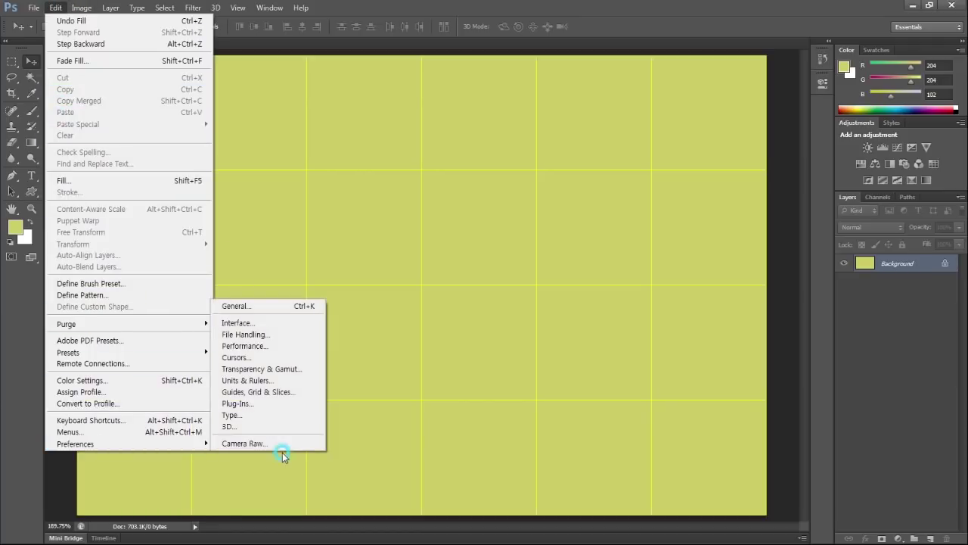
pyautogui.click(266, 392)
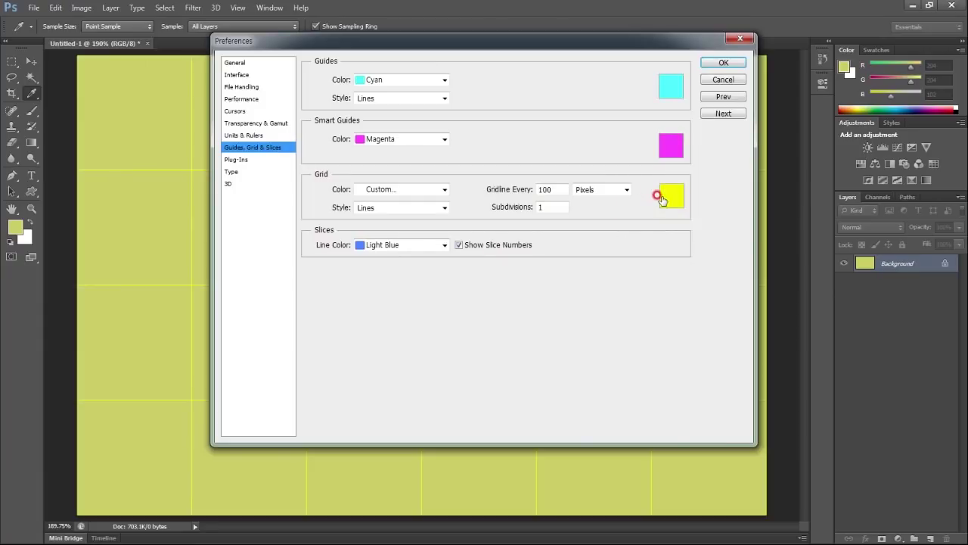
pyautogui.click(660, 196)
pyautogui.click(492, 135)
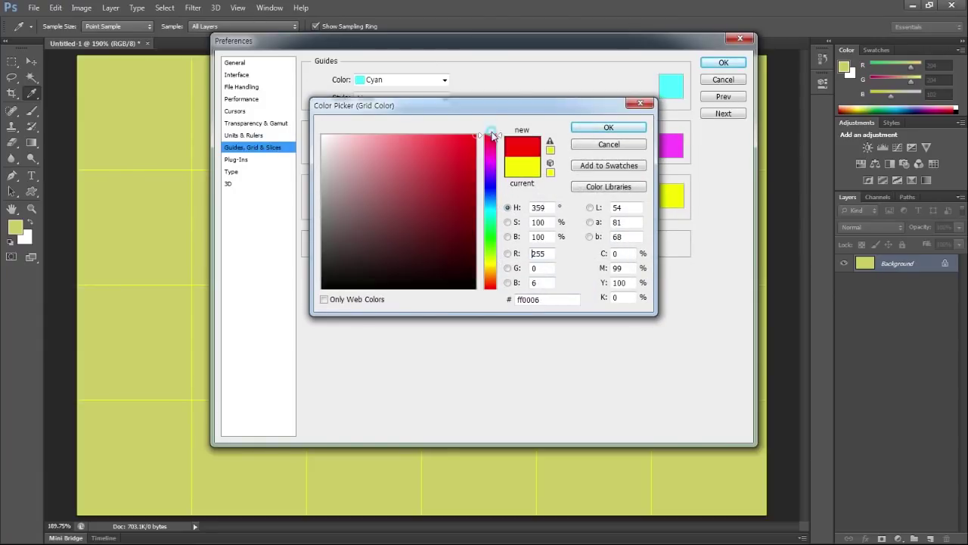
pyautogui.click(625, 126)
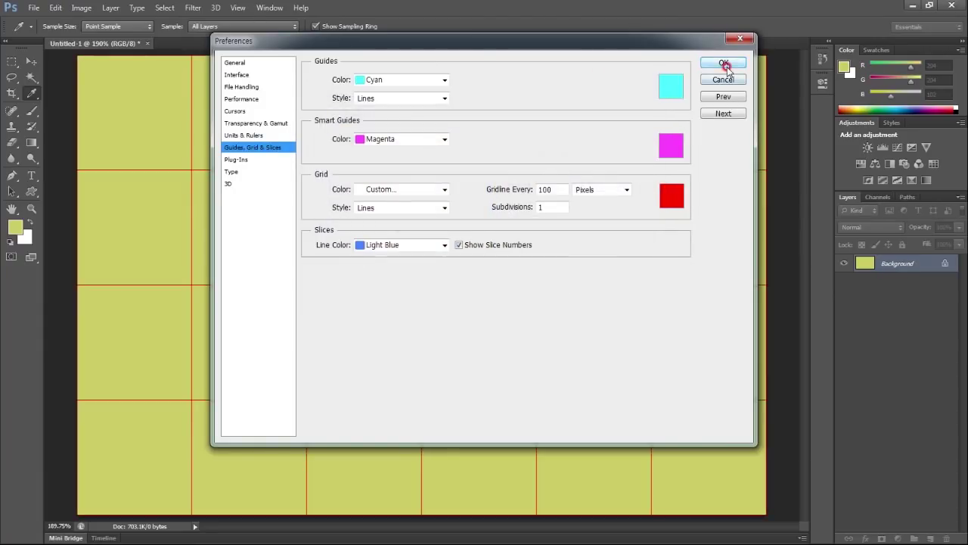
pyautogui.click(724, 64)
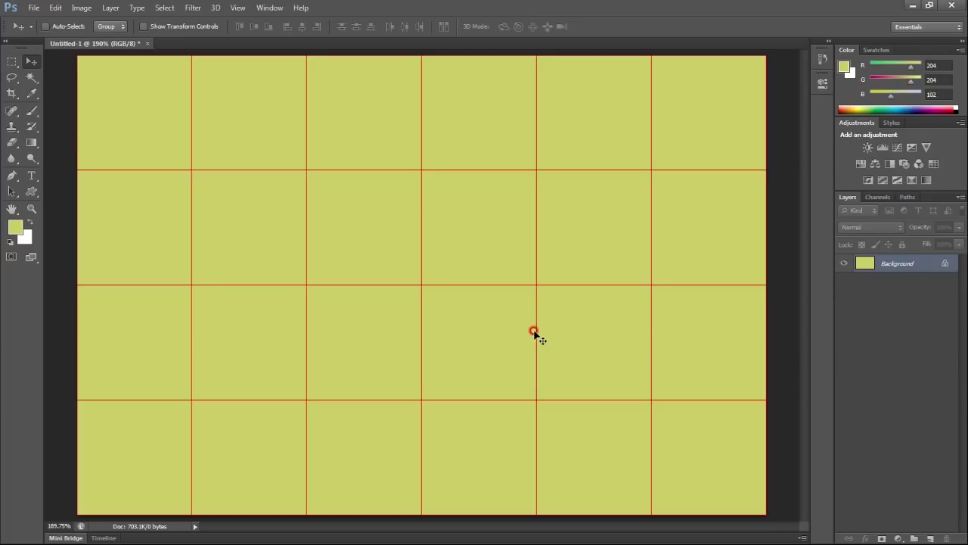
pyautogui.hotkey('ctrl', 'o')
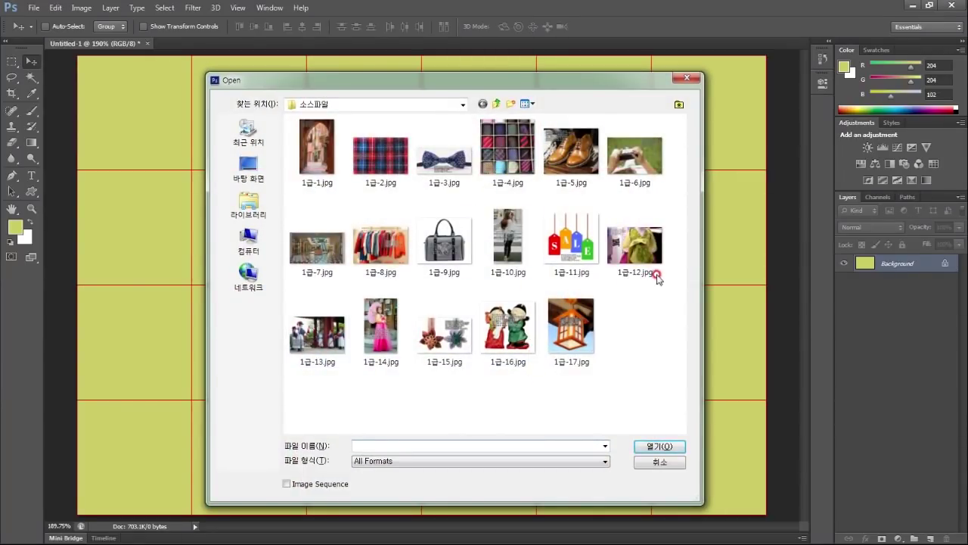
# Open 1급-12.jpg through 1급-17.jpg, then highlight the pattern colours line in the spec PDF.
pyautogui.click(641, 254)
pyautogui.keyDown('shift'); pyautogui.click(574, 327); pyautogui.keyUp('shift')
pyautogui.click(660, 446)
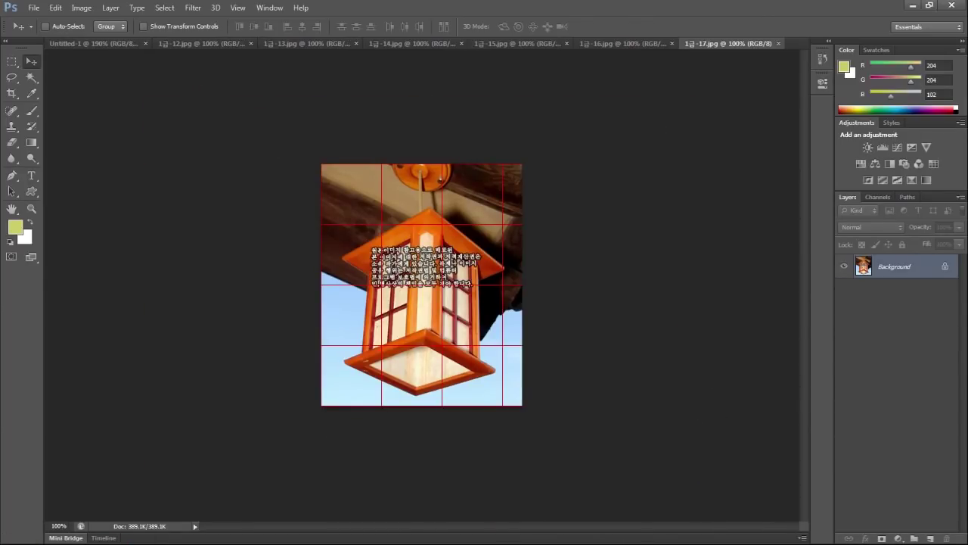
pyautogui.hotkey('alt', 'Tab')
pyautogui.moveTo(77, 257); pyautogui.dragTo(315, 257)
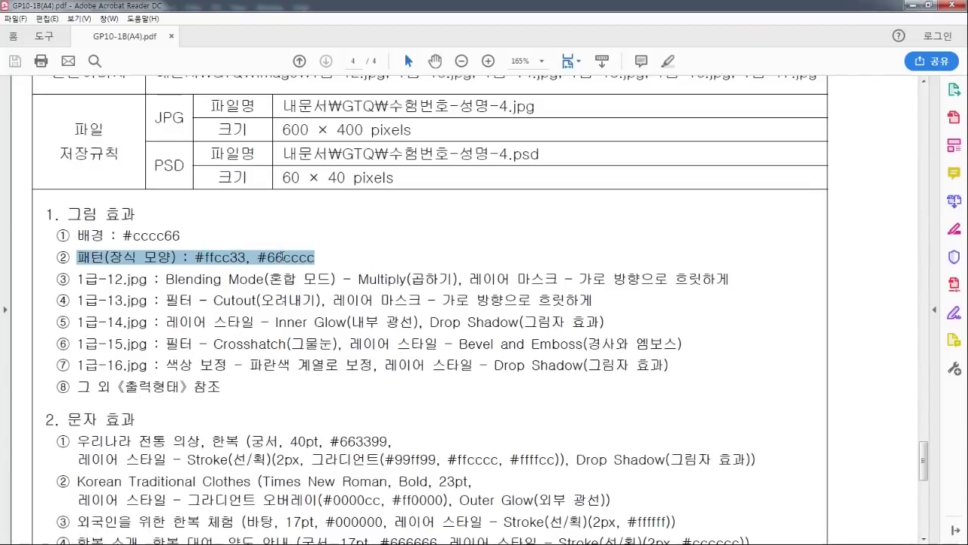
# Clear the PDF highlight, minimise Acrobat Reader, and bring up the 1급-12.jpg hanbok photo.
pyautogui.click(321, 256)
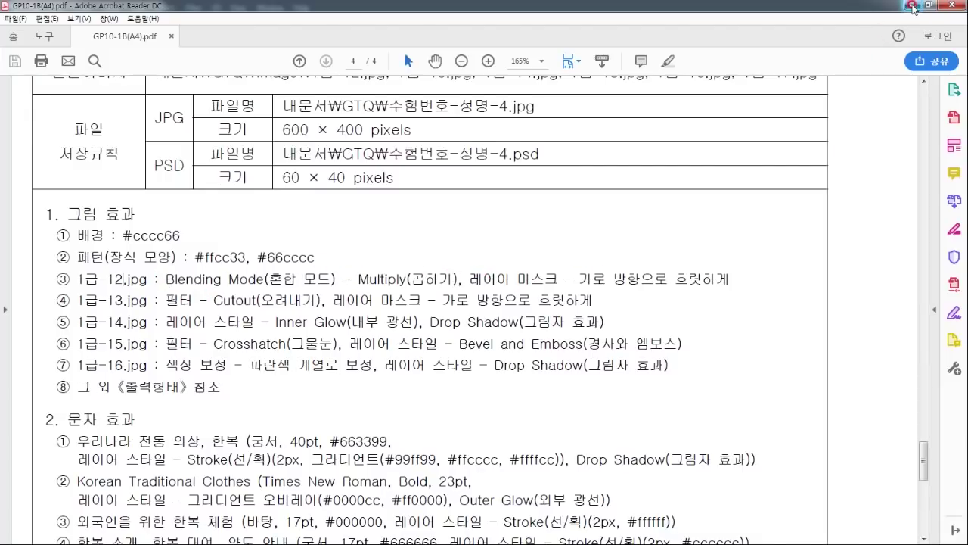
pyautogui.click(916, 6)
pyautogui.click(204, 43)
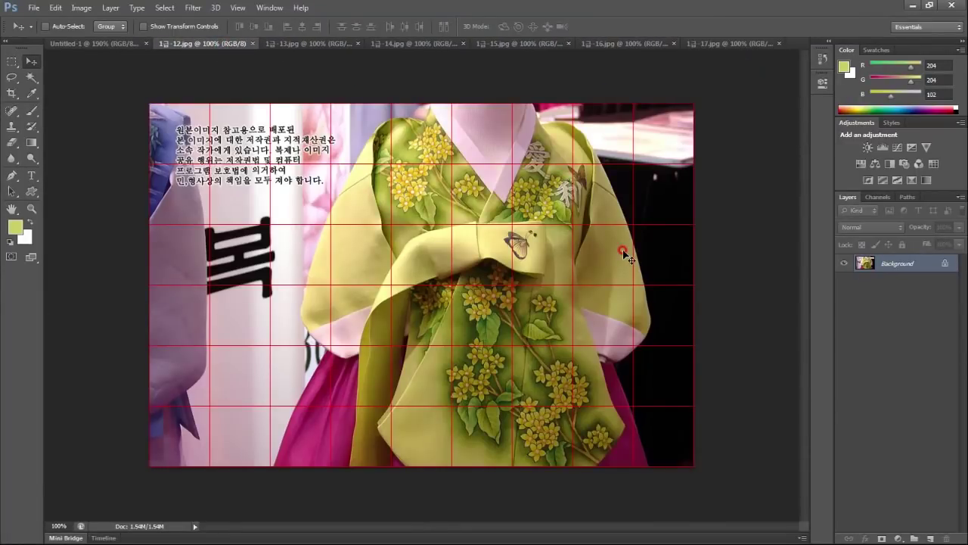
# Select the whole hanbok photo and paste it into Untitled-1 as a new layer.
pyautogui.hotkey('ctrl', 'a')
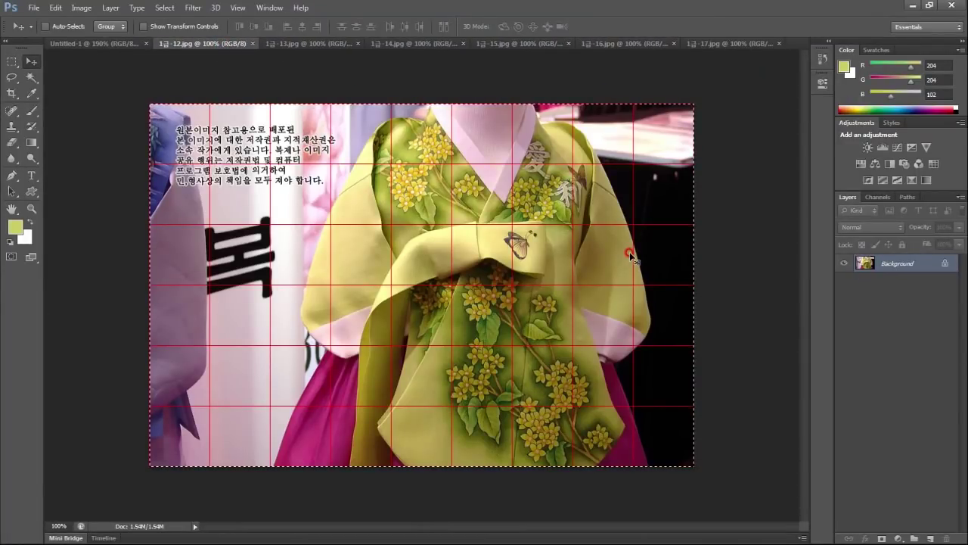
pyautogui.click(124, 43)
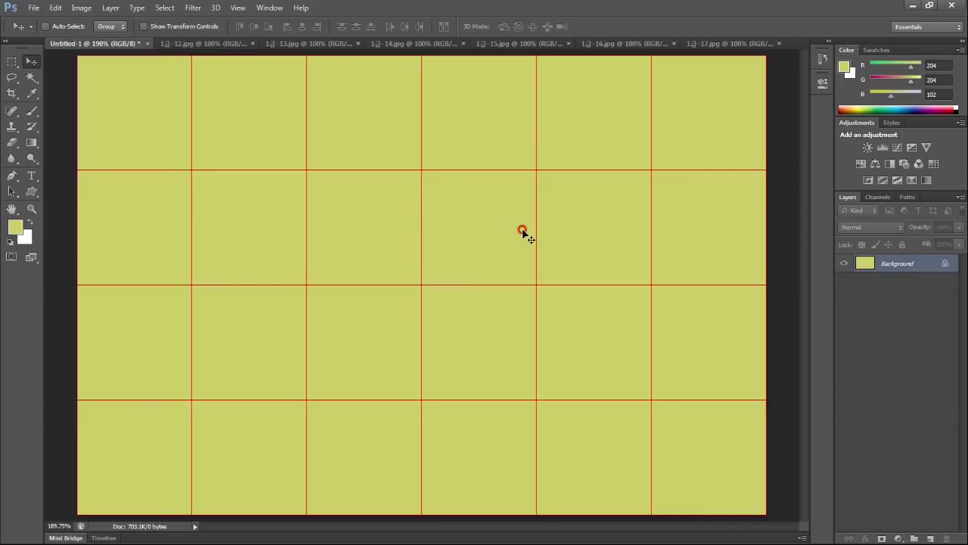
pyautogui.hotkey('ctrl', 'v')
# Shrink the hanbok layer to fit the canvas and shift it to the left.
pyautogui.hotkey('ctrl', 't')
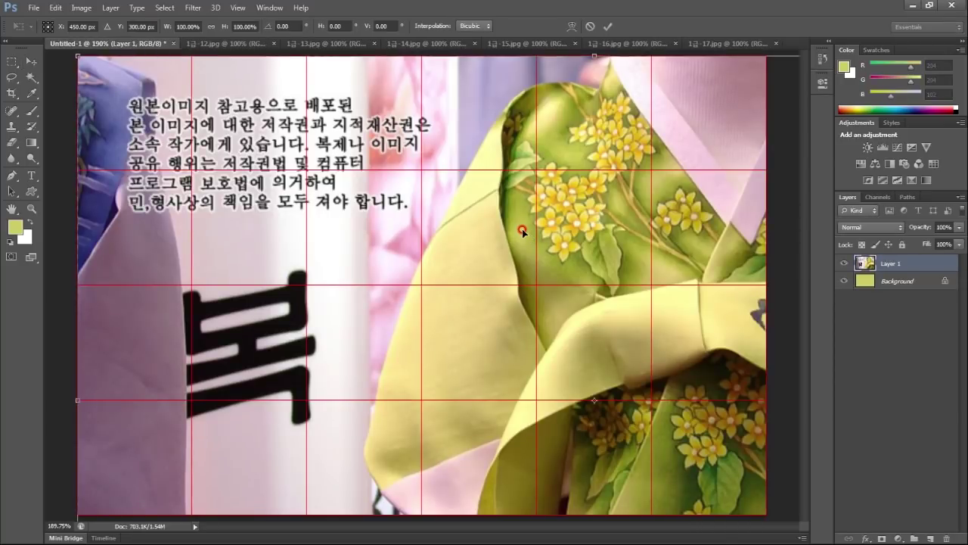
pyautogui.hotkey('ctrl', '0')
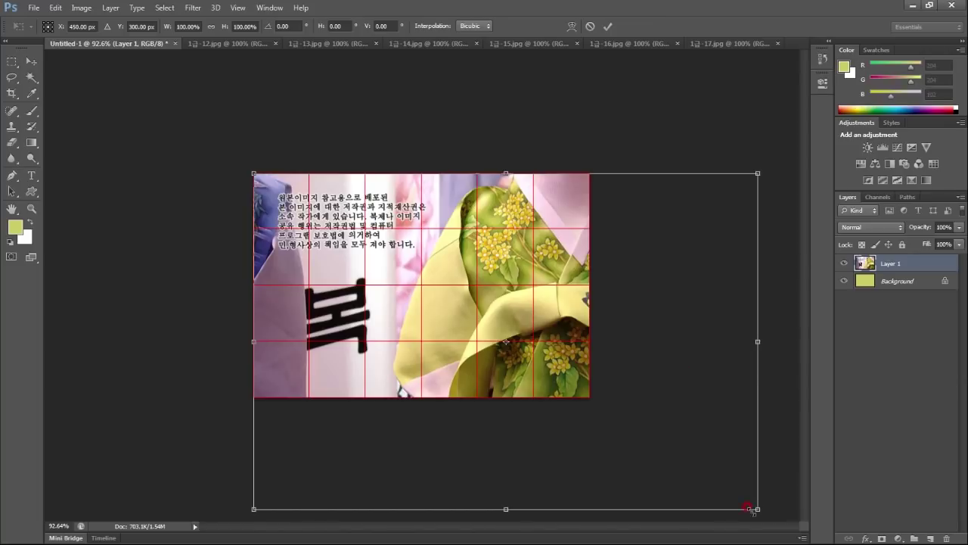
pyautogui.moveTo(758, 508); pyautogui.dragTo(600, 382)
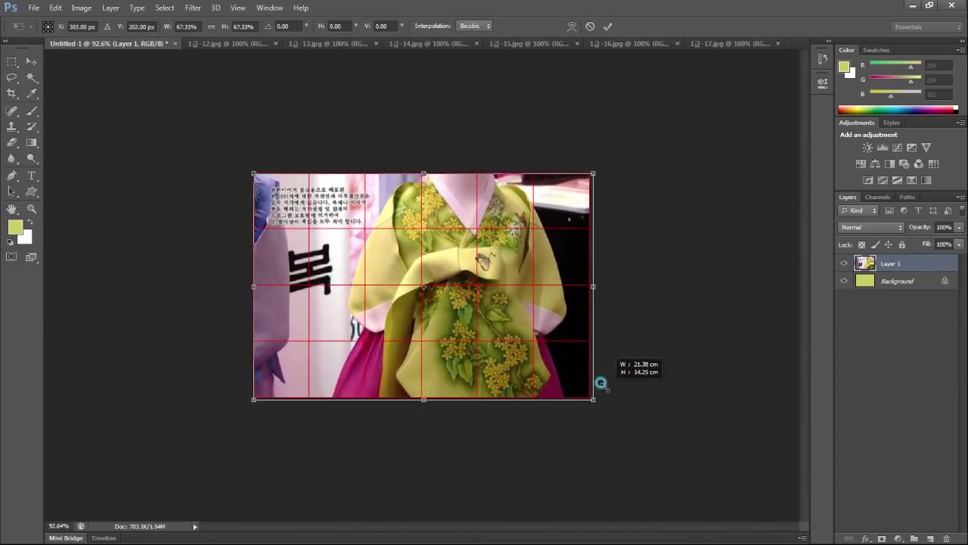
pyautogui.moveTo(457, 312); pyautogui.dragTo(354, 308)
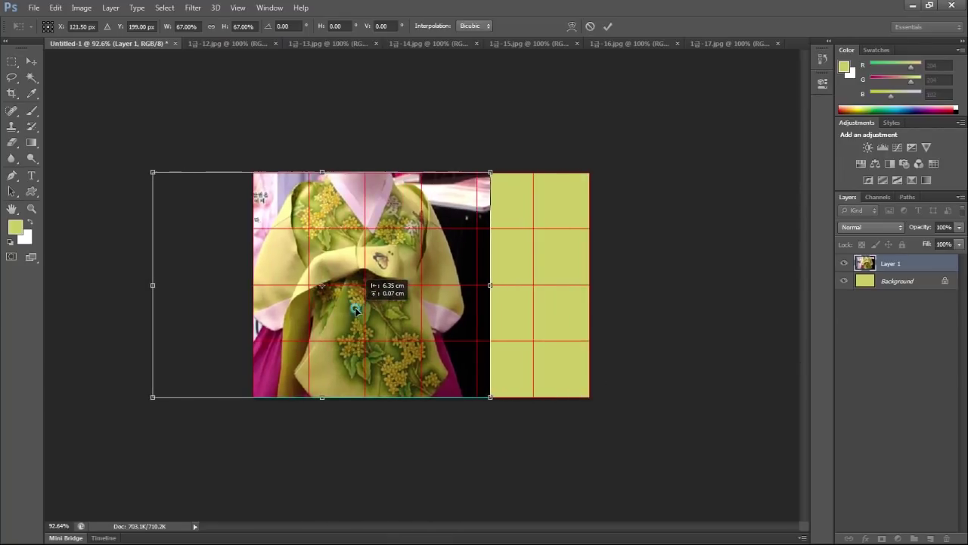
pyautogui.moveTo(354, 309)
pyautogui.mouseDown()
pyautogui.moveTo(345, 307)
pyautogui.moveTo(372, 316)
pyautogui.mouseUp()
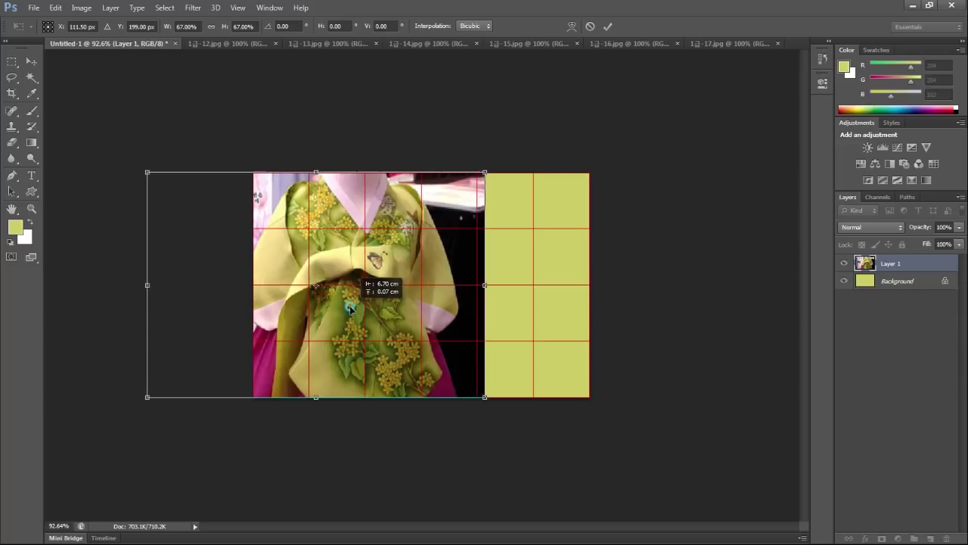
pyautogui.click(377, 395)
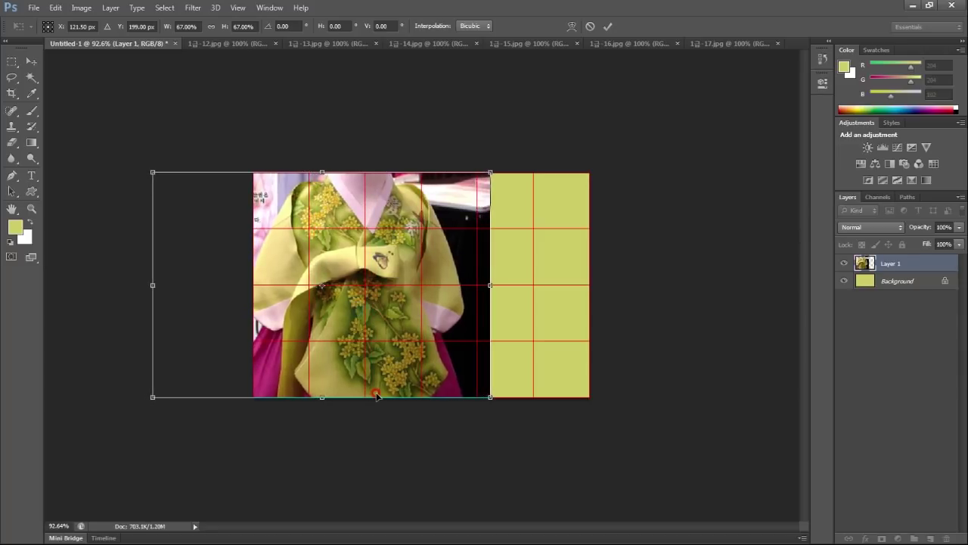
pyautogui.doubleClick(377, 394)
pyautogui.click(335, 364)
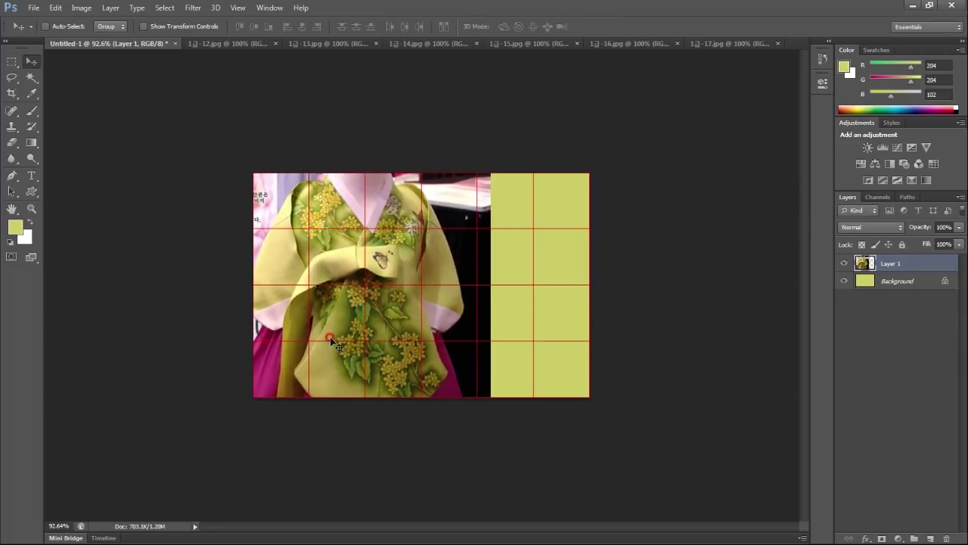
pyautogui.moveTo(338, 315); pyautogui.dragTo(303, 314)
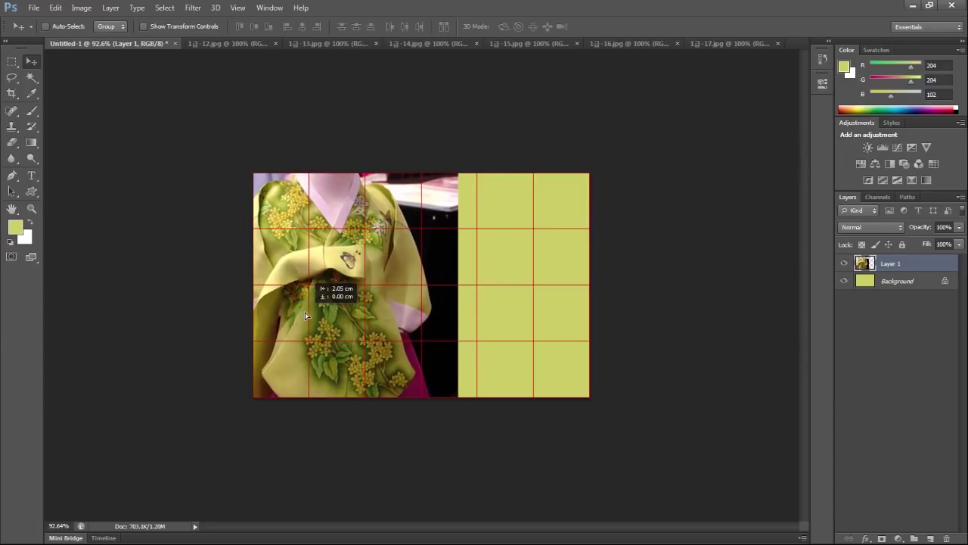
# Enlarge the hanbok photo up and left, nudge it right, and commit the transform.
pyautogui.hotkey('ctrl', 't')
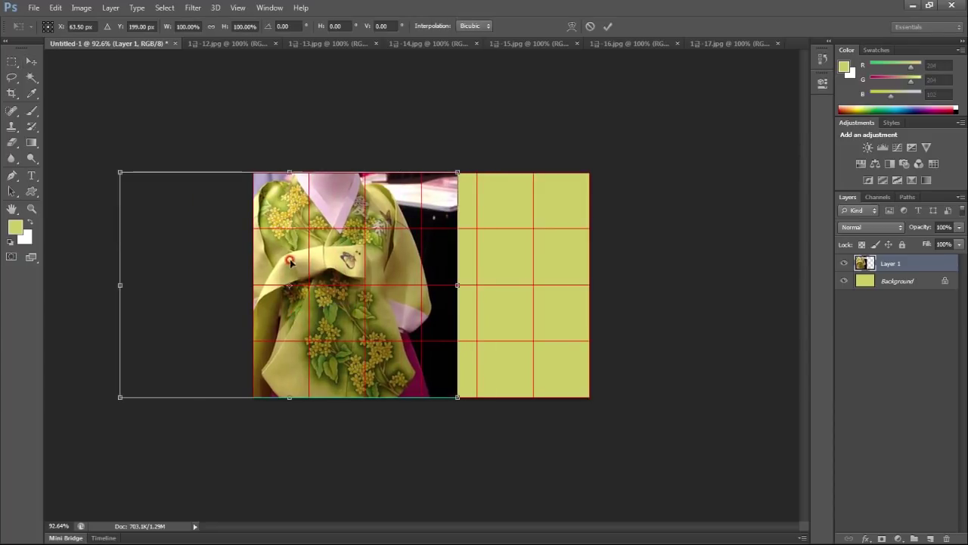
pyautogui.moveTo(118, 170); pyautogui.dragTo(103, 149)
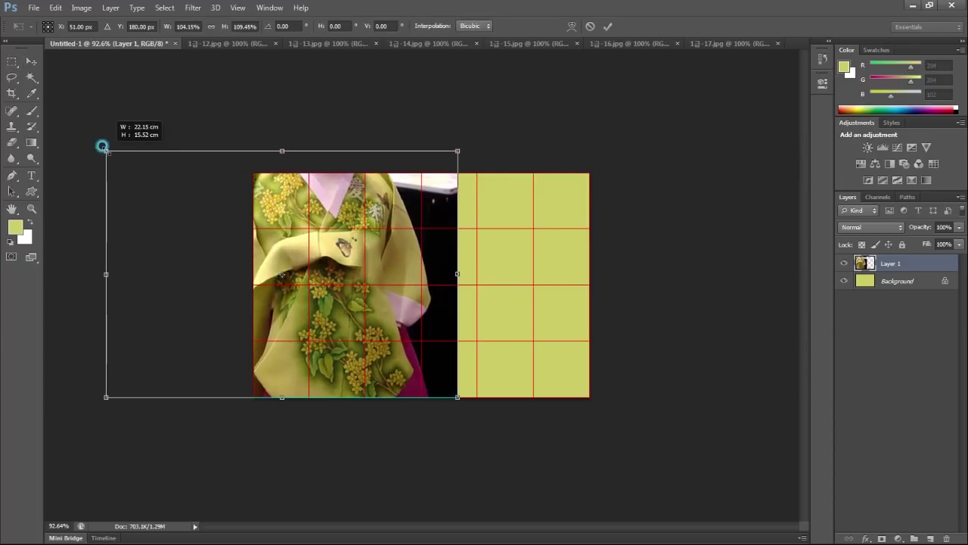
pyautogui.moveTo(102, 146); pyautogui.dragTo(83, 103)
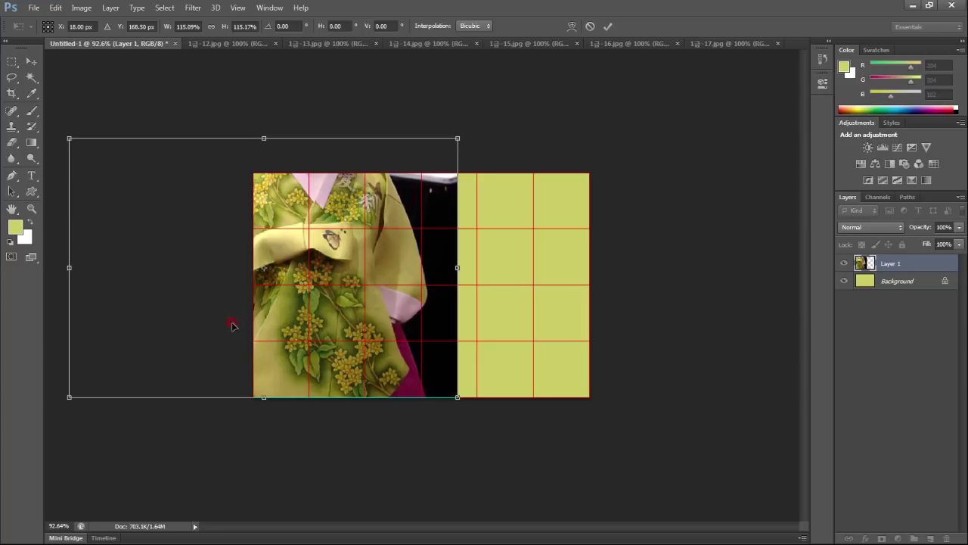
pyautogui.moveTo(266, 334); pyautogui.dragTo(302, 321)
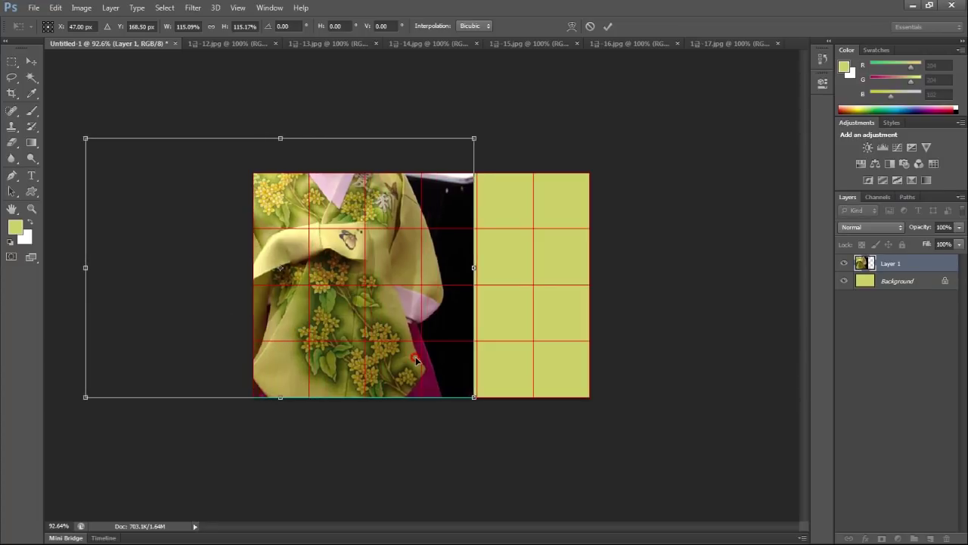
pyautogui.press('Return')
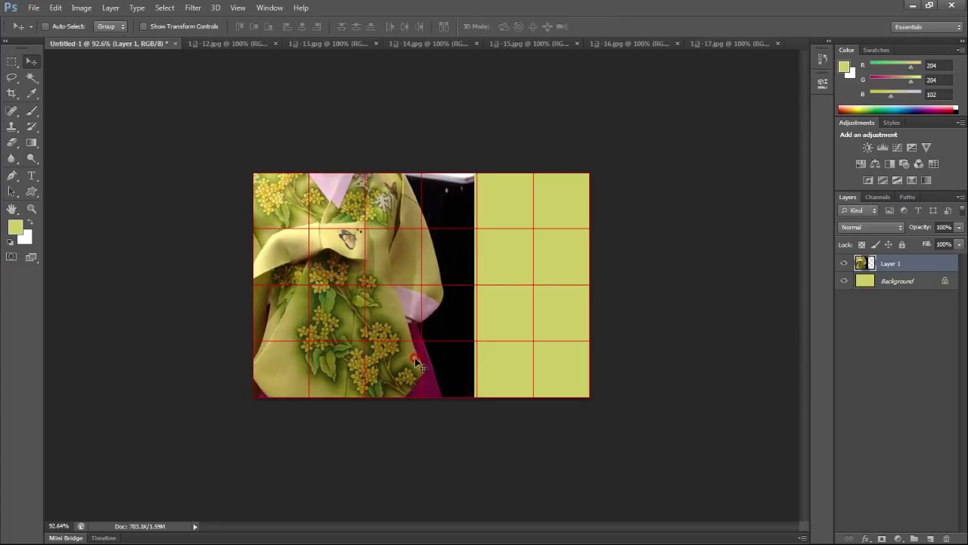
pyautogui.hotkey('ctrl', '0')
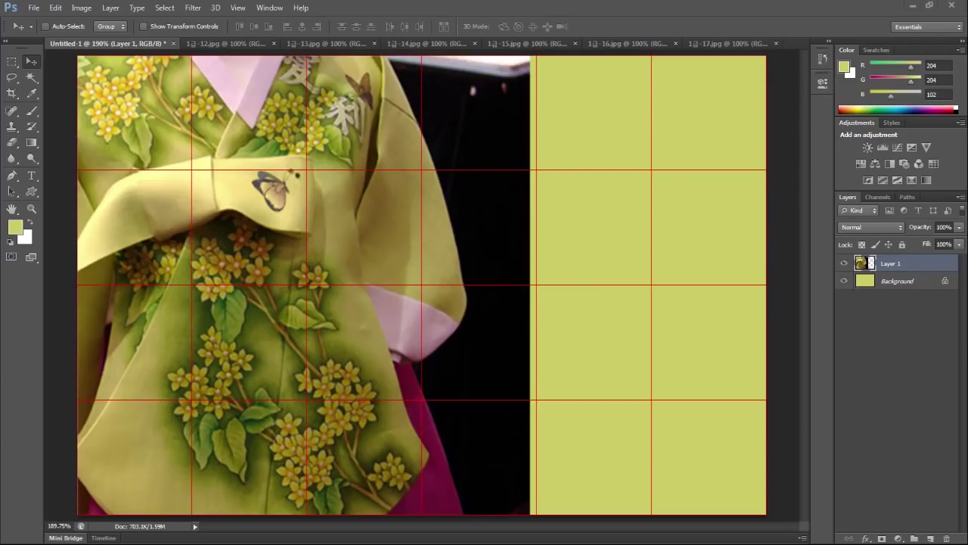
pyautogui.click(844, 227)
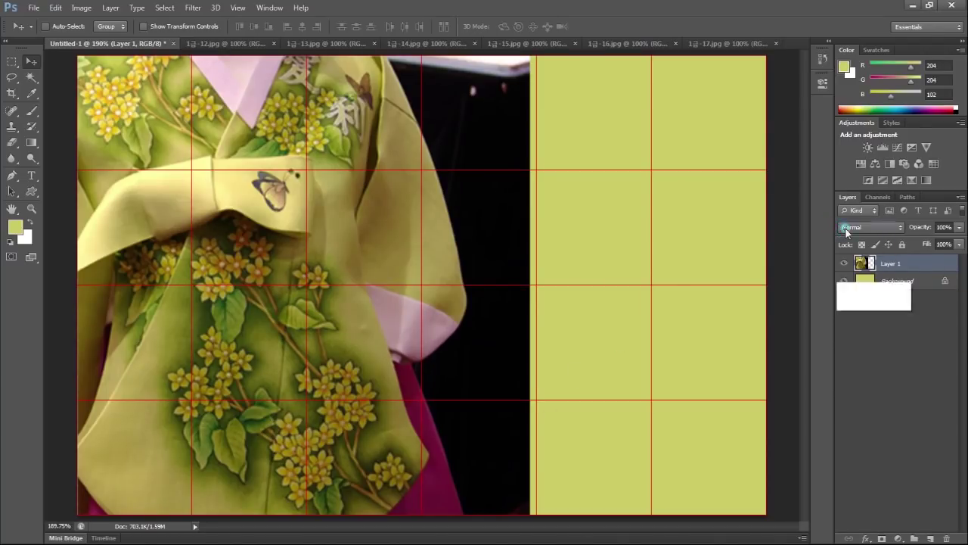
# Set Layer 1 to Multiply, fade its right side with a mask gradient, and close 1급-12.jpg.
pyautogui.click(853, 44)
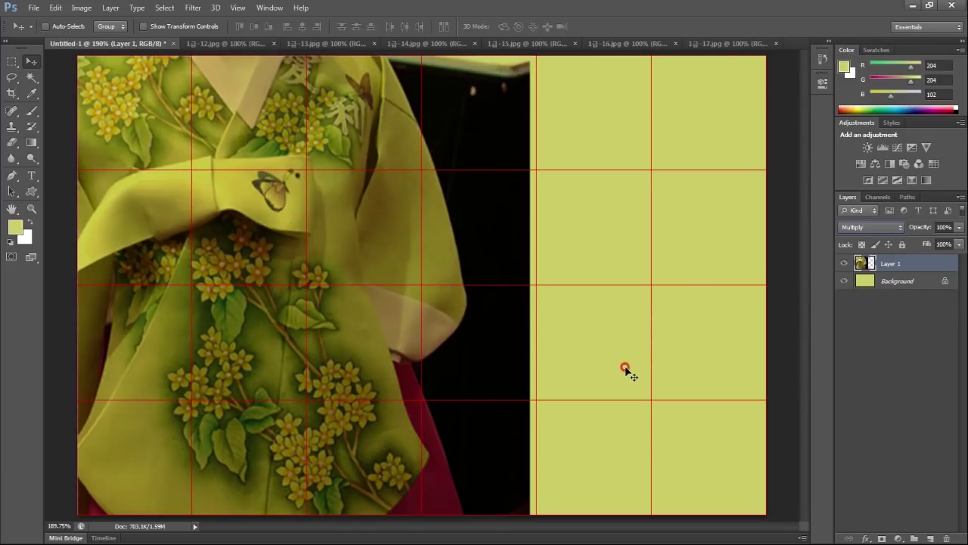
pyautogui.click(882, 538)
pyautogui.click(30, 143)
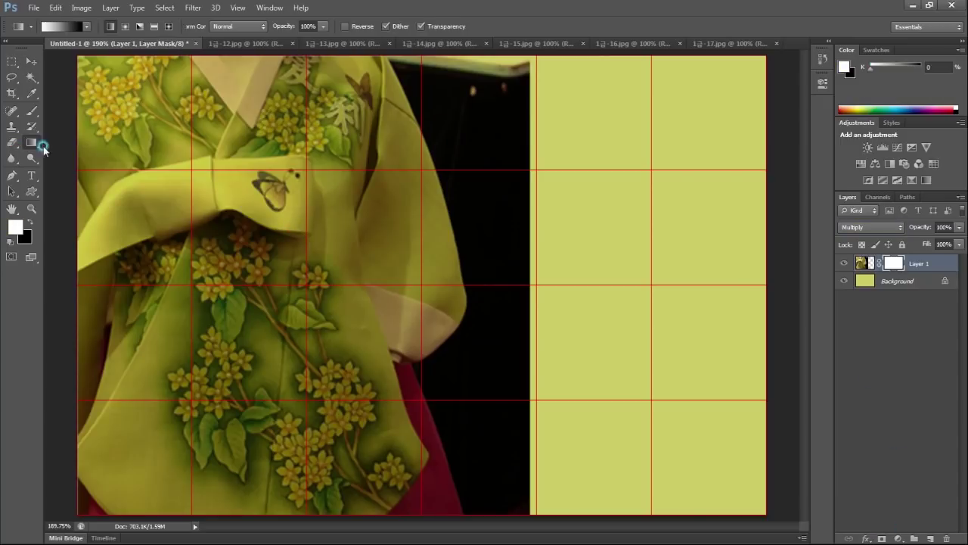
pyautogui.moveTo(324, 257)
pyautogui.mouseDown()
pyautogui.moveTo(508, 257)
pyautogui.moveTo(490, 256)
pyautogui.mouseUp()
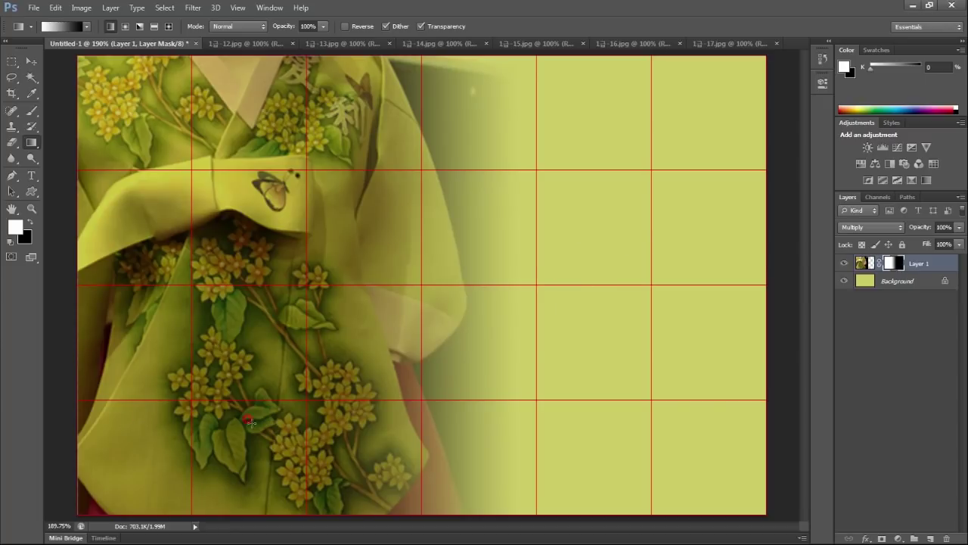
pyautogui.click(292, 43)
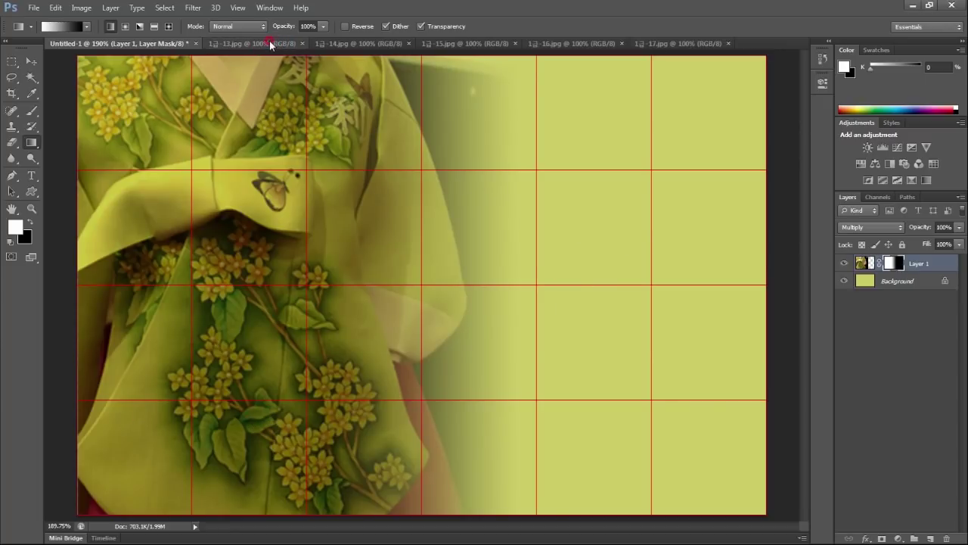
pyautogui.click(250, 44)
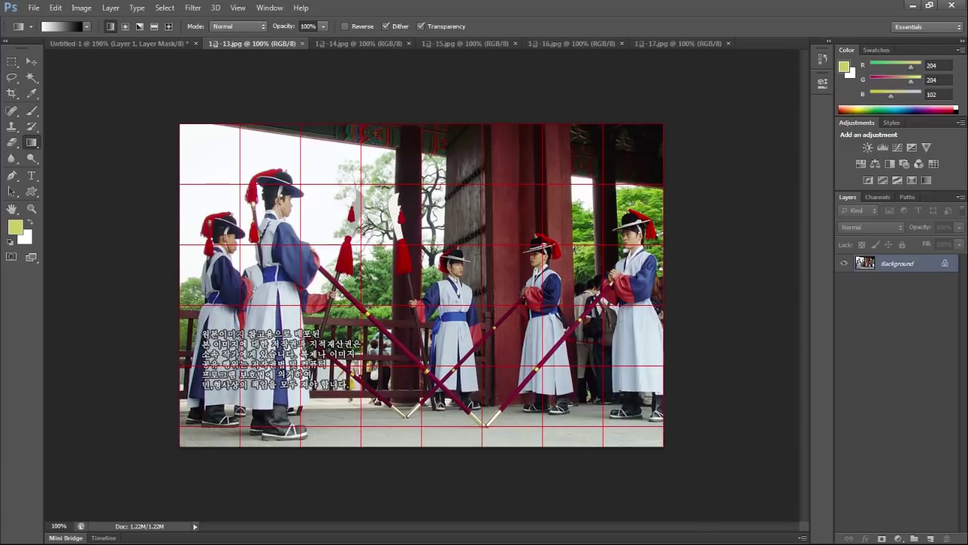
# Check the reference poster in the PDF, then select all of the 1급-13.jpg guards photo.
pyautogui.click(912, 6)
pyautogui.scroll(-5, 522, 346)
pyautogui.scroll(-3, 521, 347)
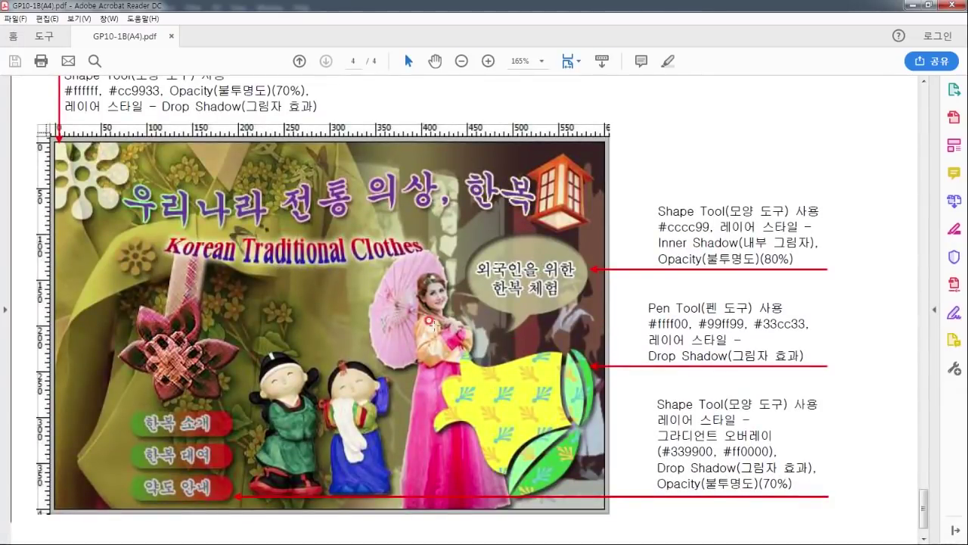
pyautogui.click(911, 6)
pyautogui.hotkey('ctrl', 'a')
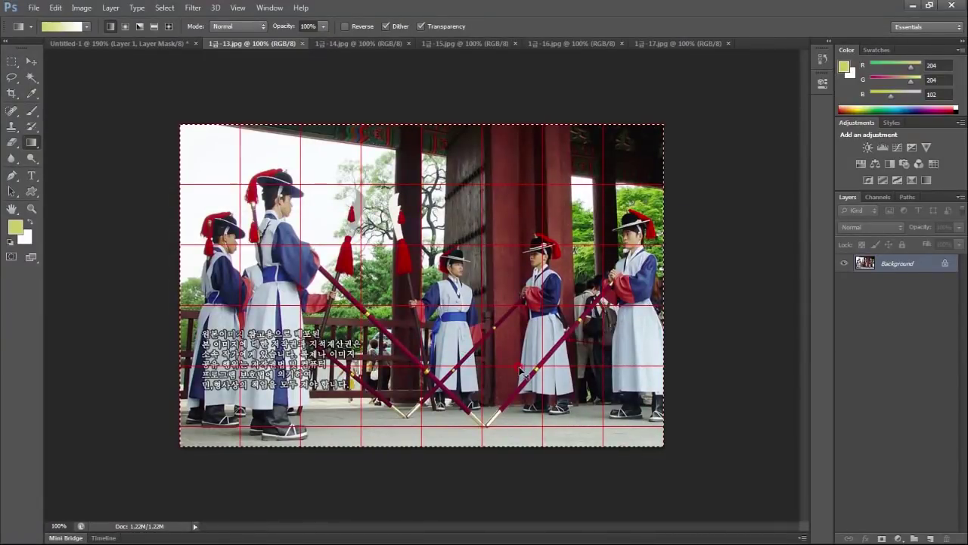
pyautogui.click(113, 44)
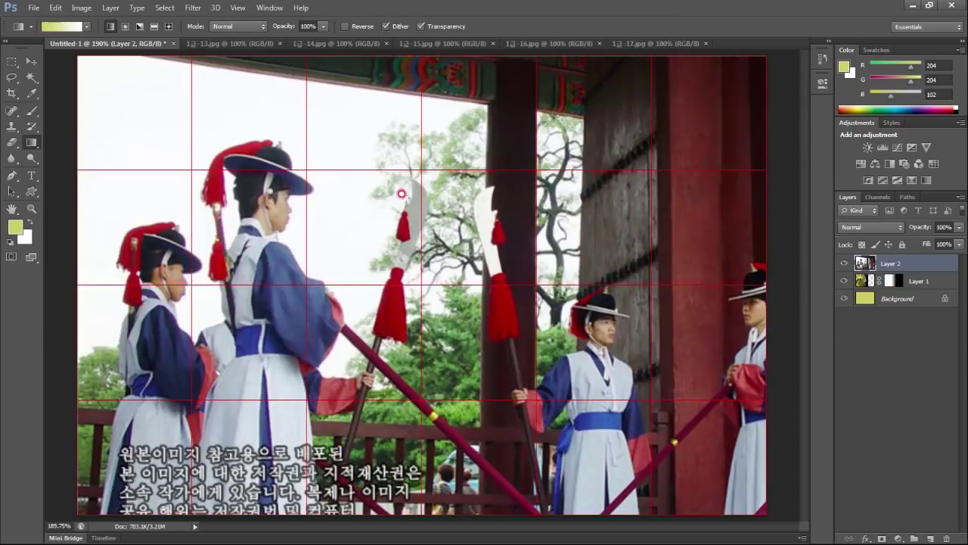
# Scale the pasted guards layer to about 77%, move it left and slightly up, and commit.
pyautogui.hotkey('ctrl', 't')
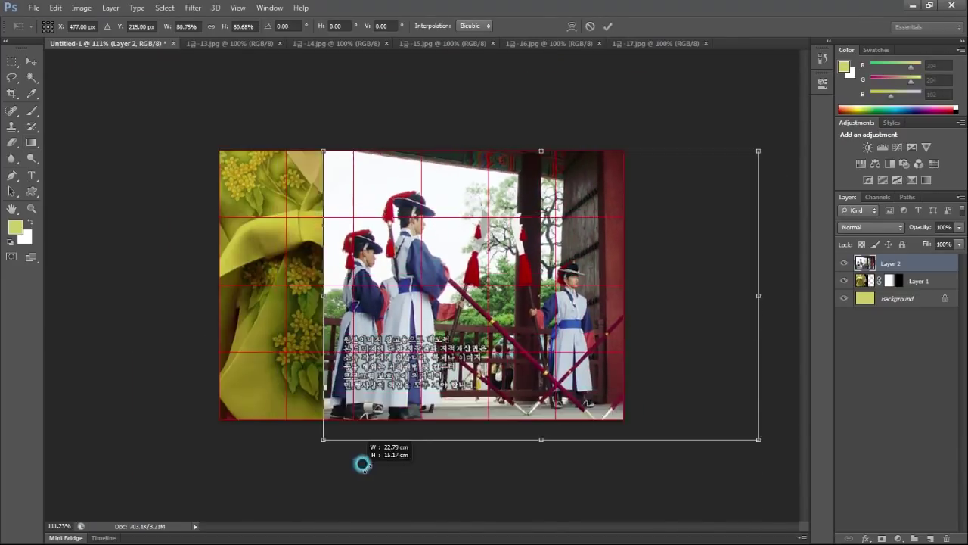
pyautogui.moveTo(217, 506); pyautogui.dragTo(362, 469)
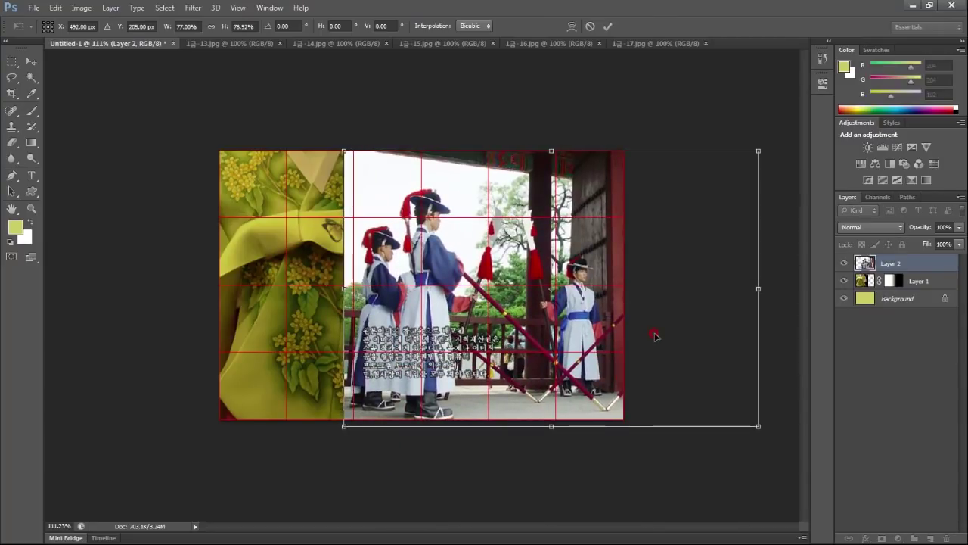
pyautogui.moveTo(603, 308); pyautogui.dragTo(530, 307)
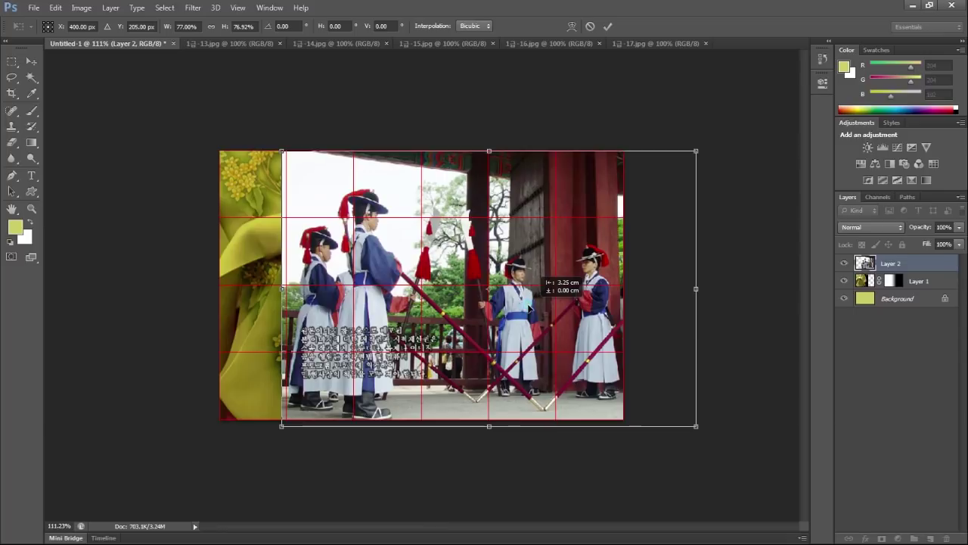
pyautogui.moveTo(529, 308); pyautogui.dragTo(529, 305)
pyautogui.press('Return')
# Apply the Filter Gallery's Cutout filter to the guards photo and add a mask to Layer 2.
pyautogui.press('g')
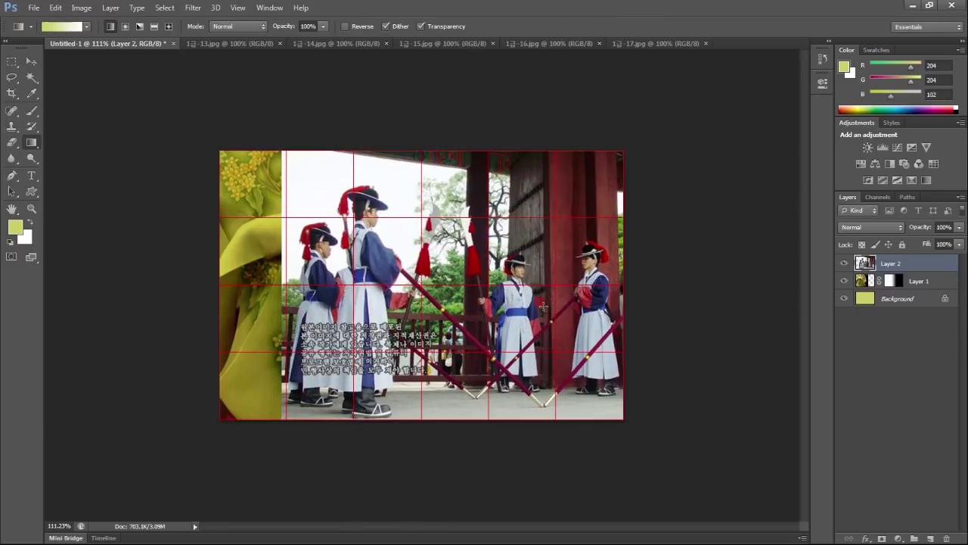
pyautogui.click(193, 8)
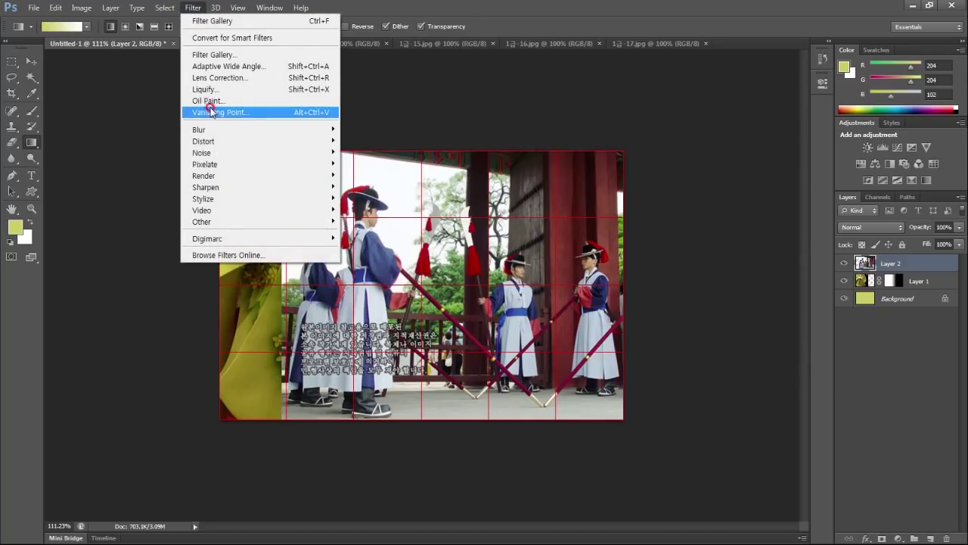
pyautogui.click(226, 55)
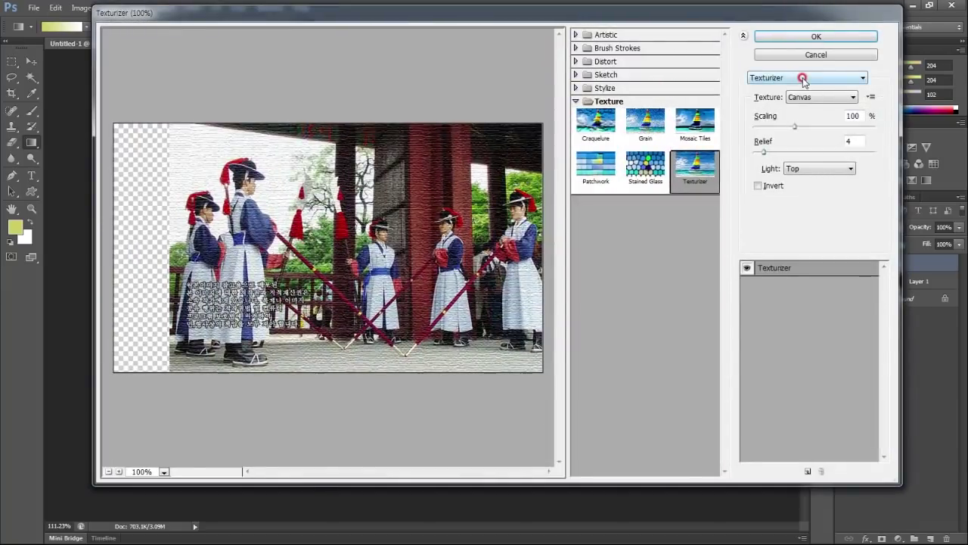
pyautogui.click(802, 78)
pyautogui.scroll(3, 785, 90)
pyautogui.scroll(2, 786, 90)
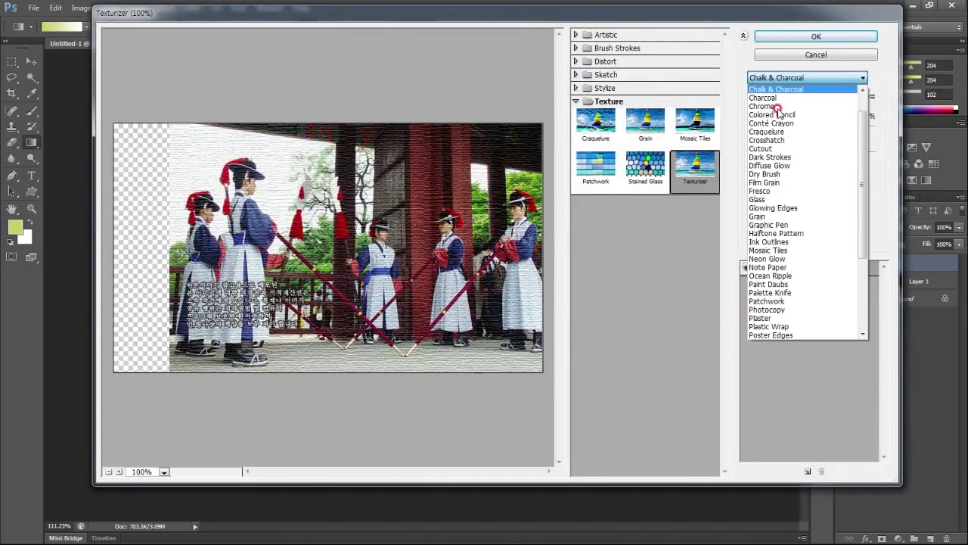
pyautogui.click(783, 149)
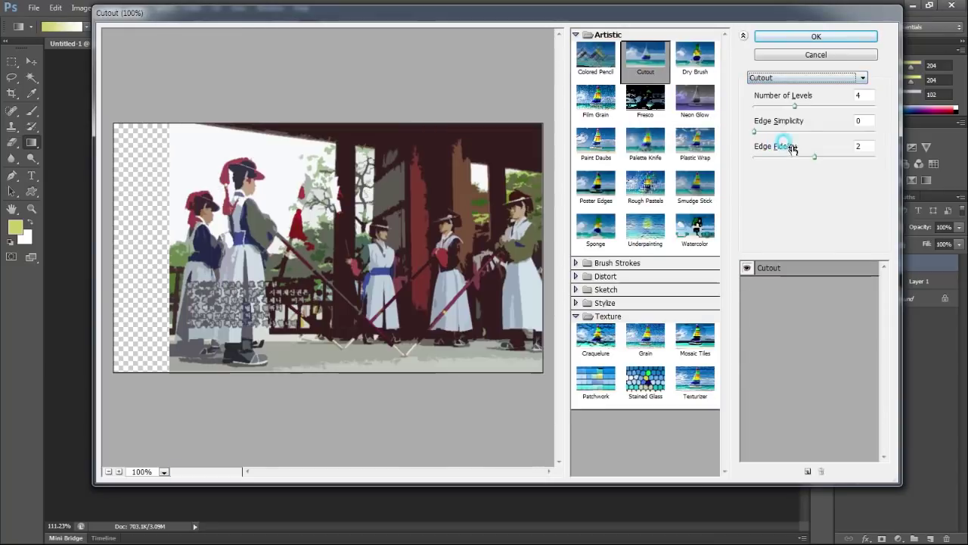
pyautogui.click(815, 36)
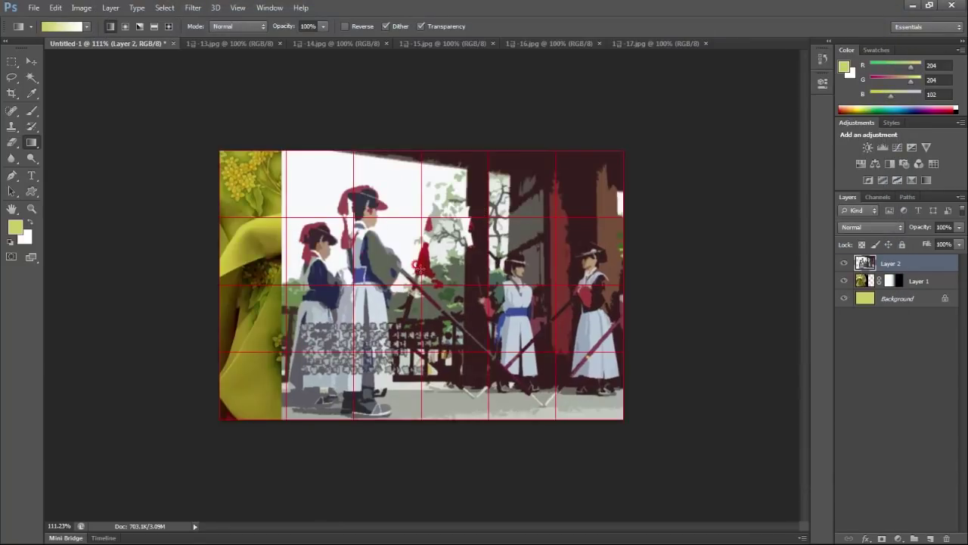
pyautogui.click(882, 536)
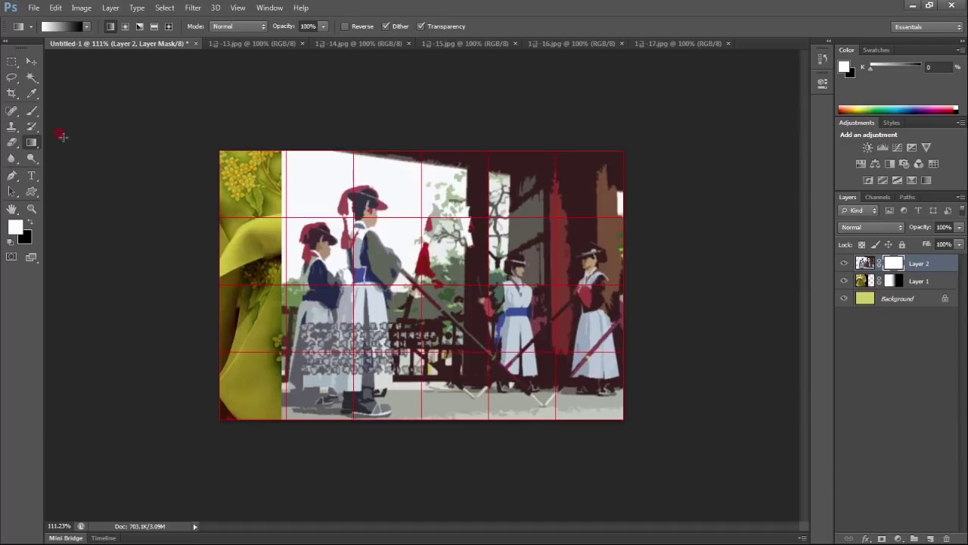
# Fade Layer 2's guards photo into the hanbok with a black-to-white gradient mask, then close 1급-13.jpg.
pyautogui.moveTo(499, 276)
pyautogui.mouseDown()
pyautogui.moveTo(371, 274)
pyautogui.moveTo(398, 269)
pyautogui.mouseUp()
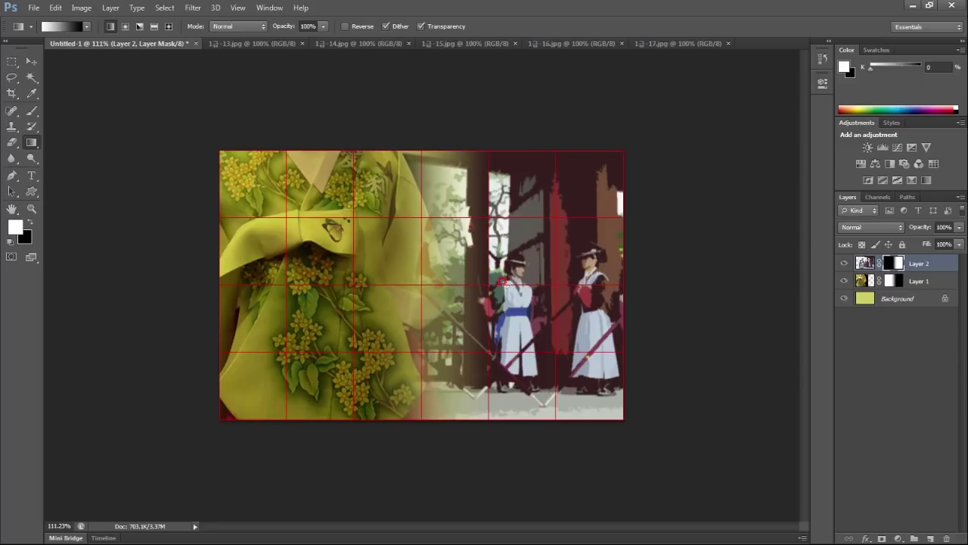
pyautogui.hotkey('ctrl', '0')
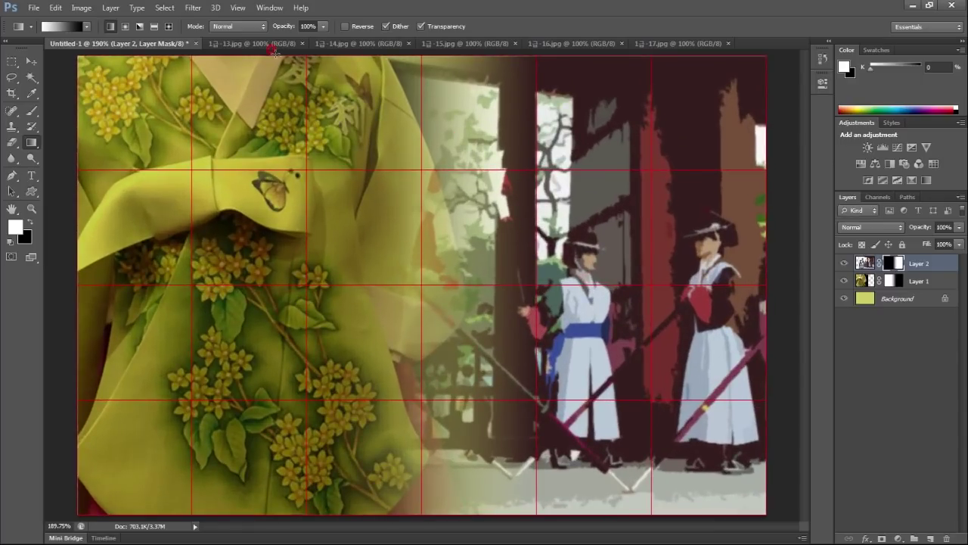
pyautogui.click(302, 43)
pyautogui.click(252, 43)
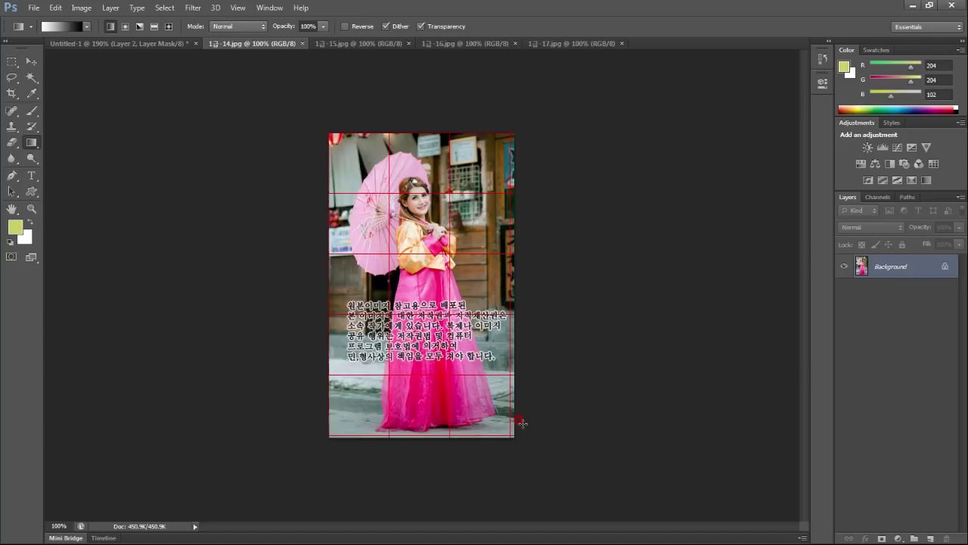
# Hide the grid and Quick-Select the pink-hanbok woman's dress, skirt and jacket in 1급-14.jpg.
pyautogui.press("ctrl+'")
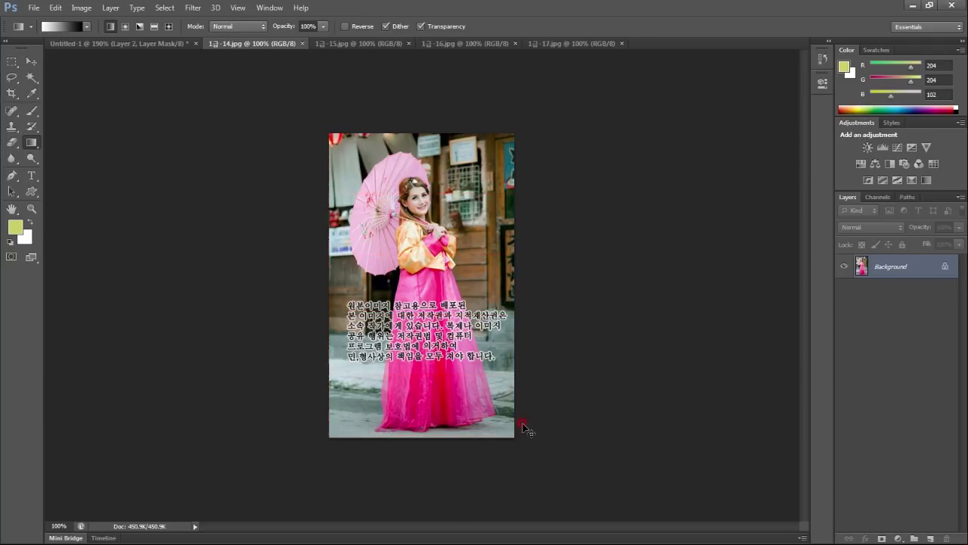
pyautogui.hotkey('ctrl', '0')
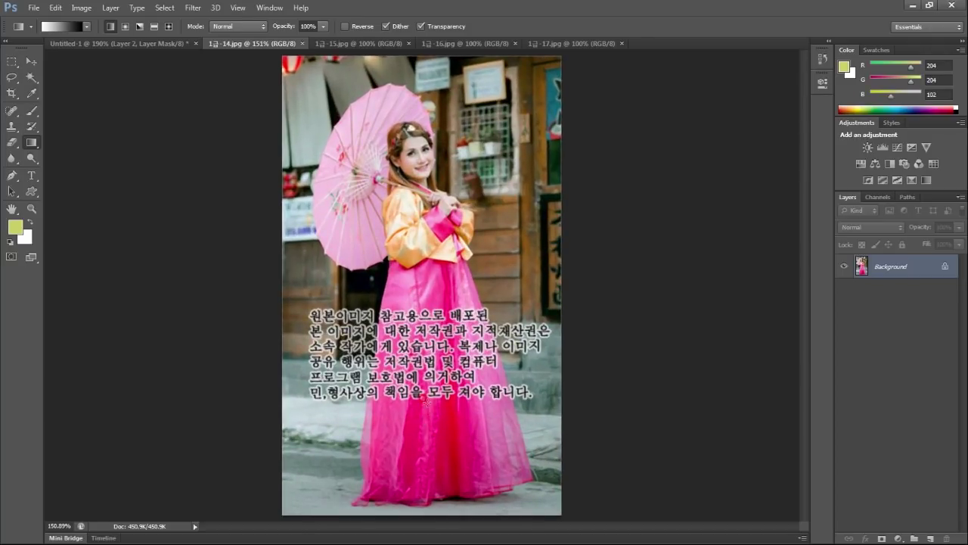
pyautogui.click(31, 77)
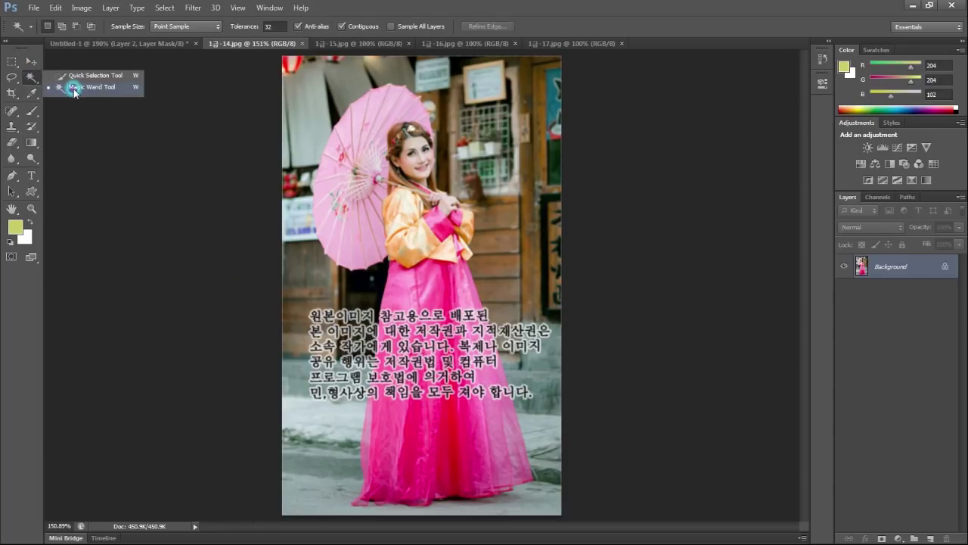
pyautogui.click(81, 76)
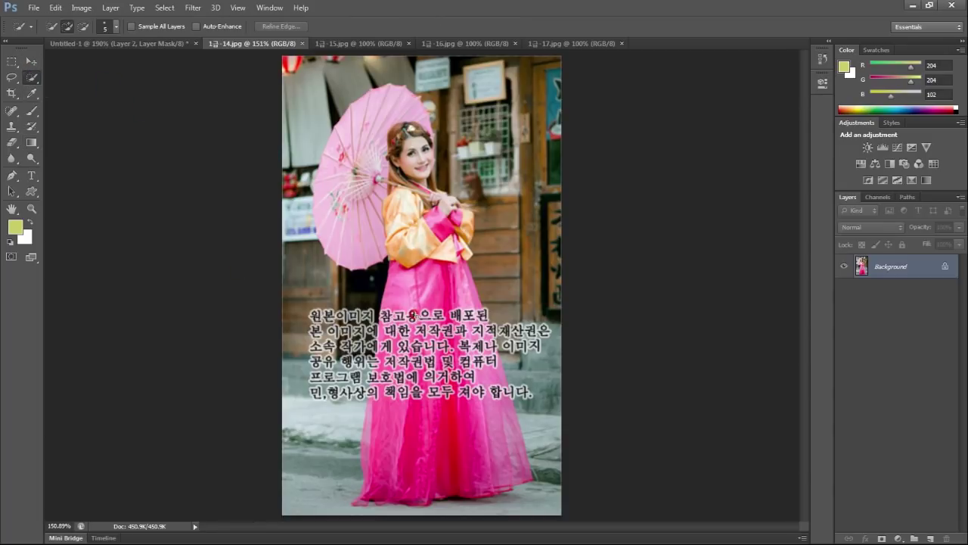
pyautogui.moveTo(422, 292); pyautogui.dragTo(390, 347)
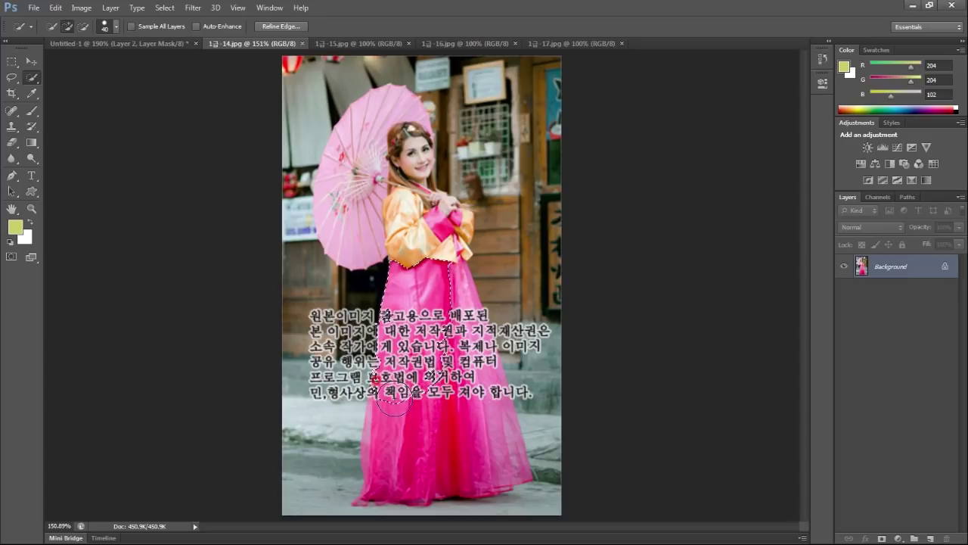
pyautogui.moveTo(395, 403)
pyautogui.mouseDown()
pyautogui.moveTo(435, 445)
pyautogui.moveTo(465, 287)
pyautogui.mouseUp()
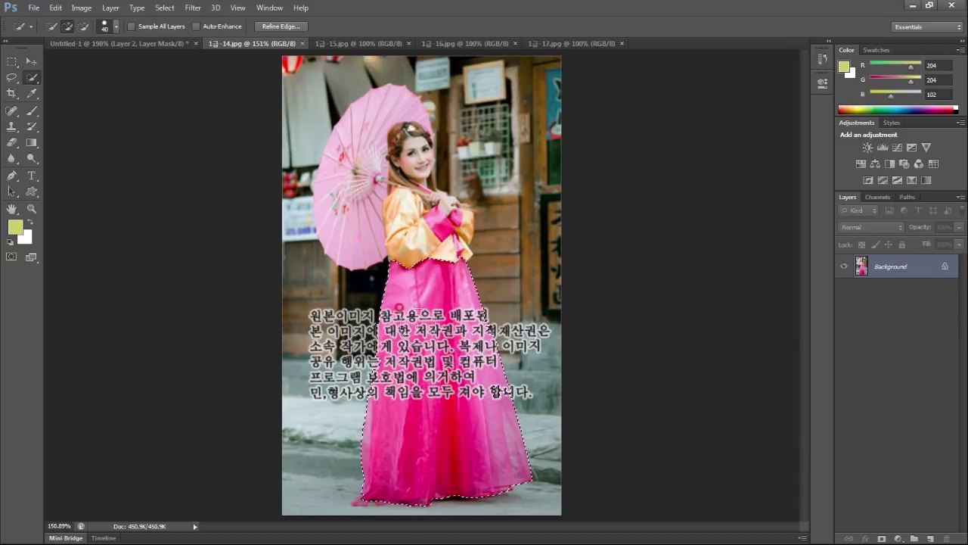
pyautogui.moveTo(415, 254)
pyautogui.mouseDown()
pyautogui.moveTo(363, 224)
pyautogui.moveTo(346, 161)
pyautogui.moveTo(451, 271)
pyautogui.moveTo(311, 207)
pyautogui.mouseUp()
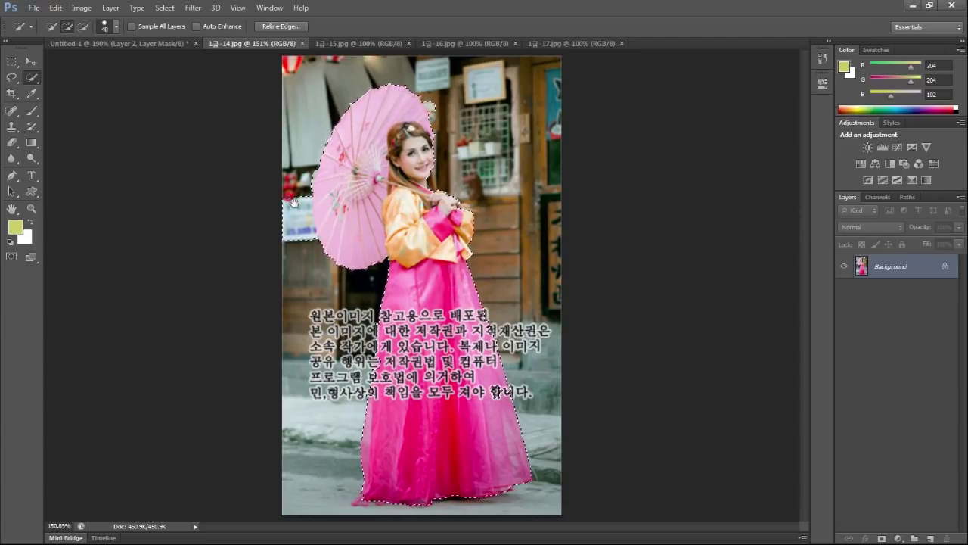
pyautogui.scroll(5, 312, 208)
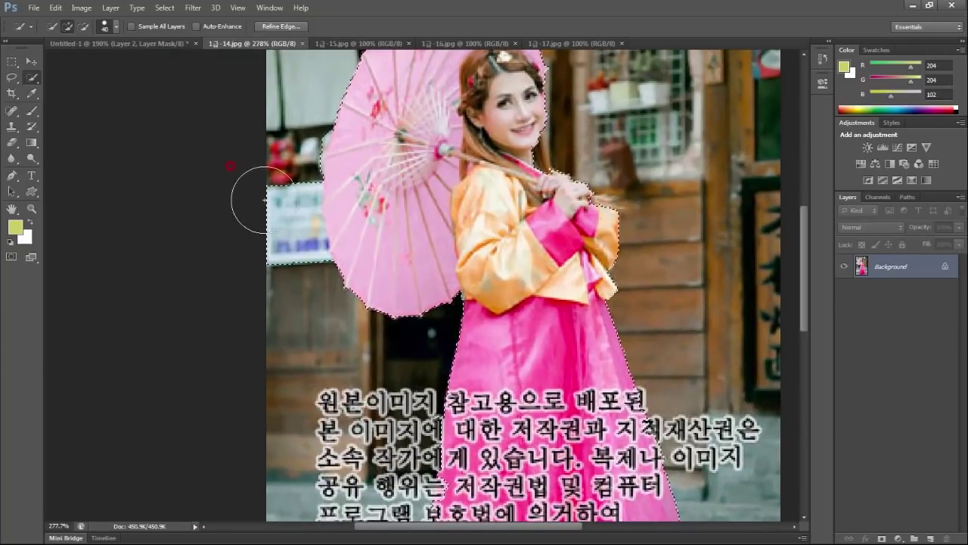
# Subtract the left-edge sign from the selection with a smaller brush, then drag the woman into Untitled-1.
pyautogui.press('[')
pyautogui.press('[')
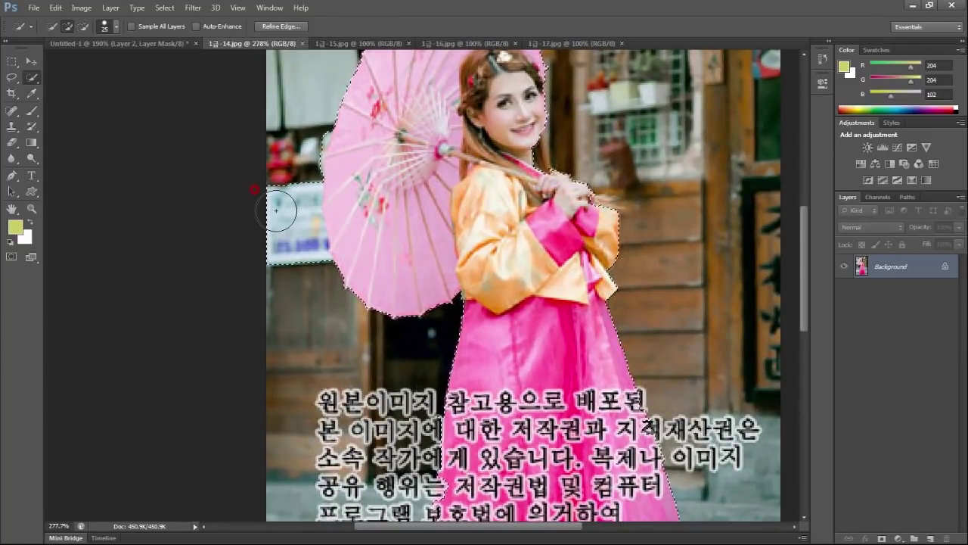
pyautogui.keyDown('alt'); pyautogui.click(283, 205); pyautogui.keyUp('alt')
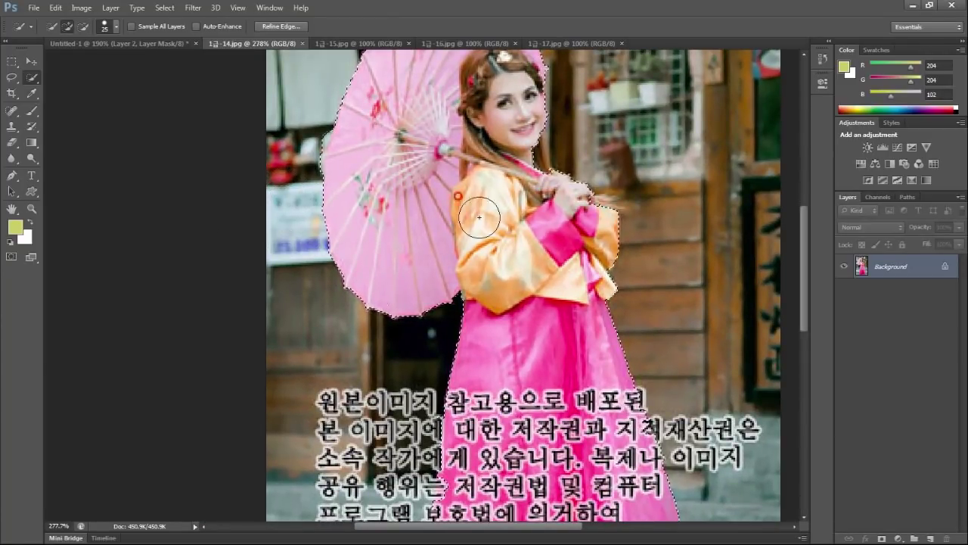
pyautogui.press('alt')
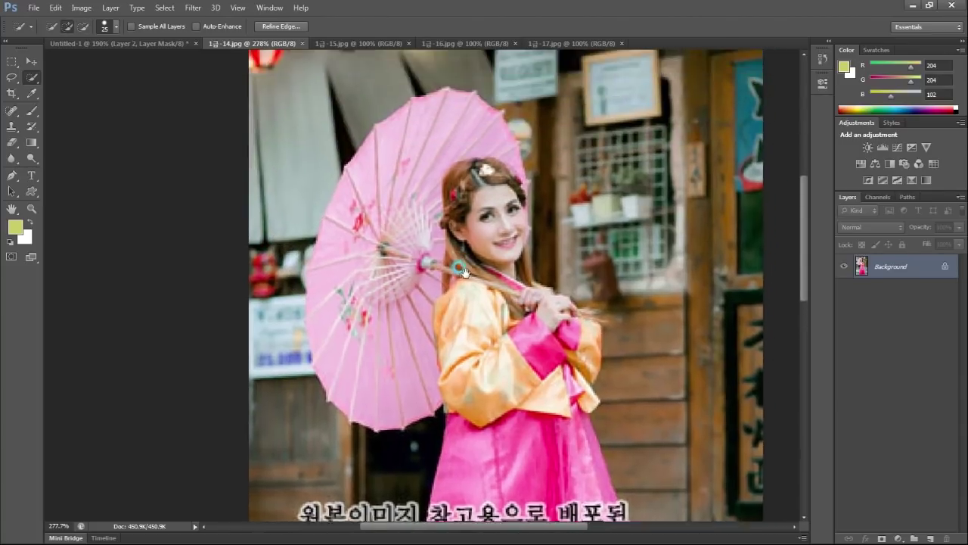
pyautogui.moveTo(477, 157); pyautogui.dragTo(514, 340)
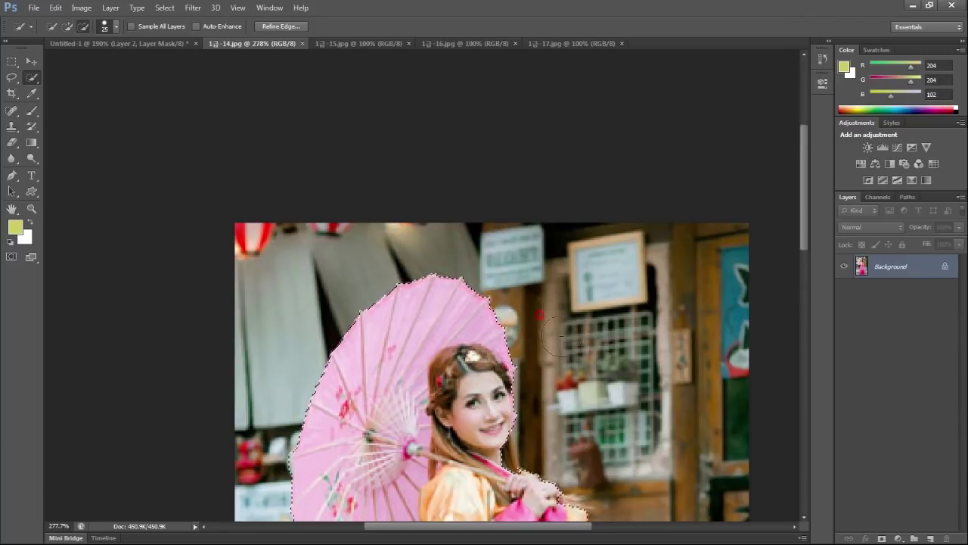
pyautogui.moveTo(555, 430); pyautogui.dragTo(538, 157)
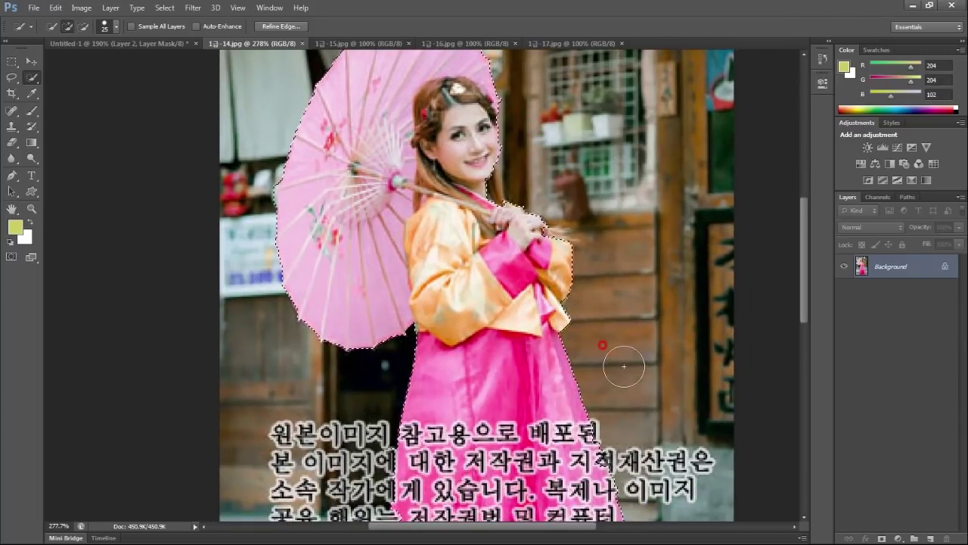
pyautogui.click(149, 44)
pyautogui.moveTo(571, 359); pyautogui.dragTo(570, 353)
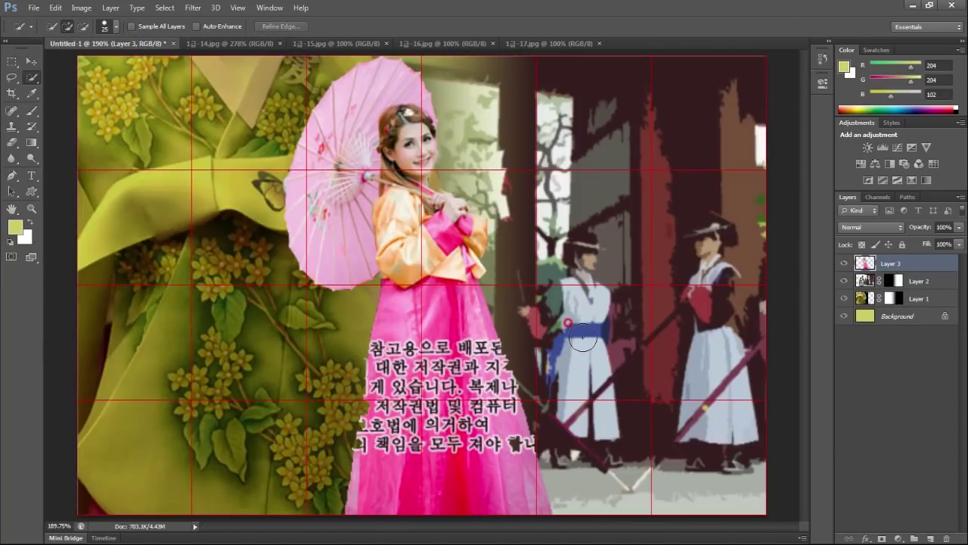
# Scale the woman layer to about 66% and place it right of centre, in front of the guards.
pyautogui.hotkey('ctrl', 't')
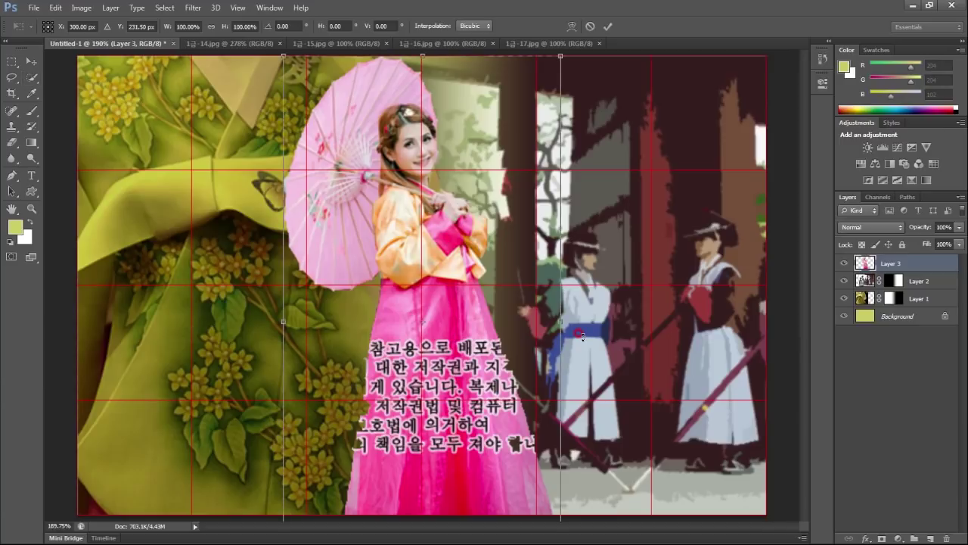
pyautogui.scroll(-3, 582, 335)
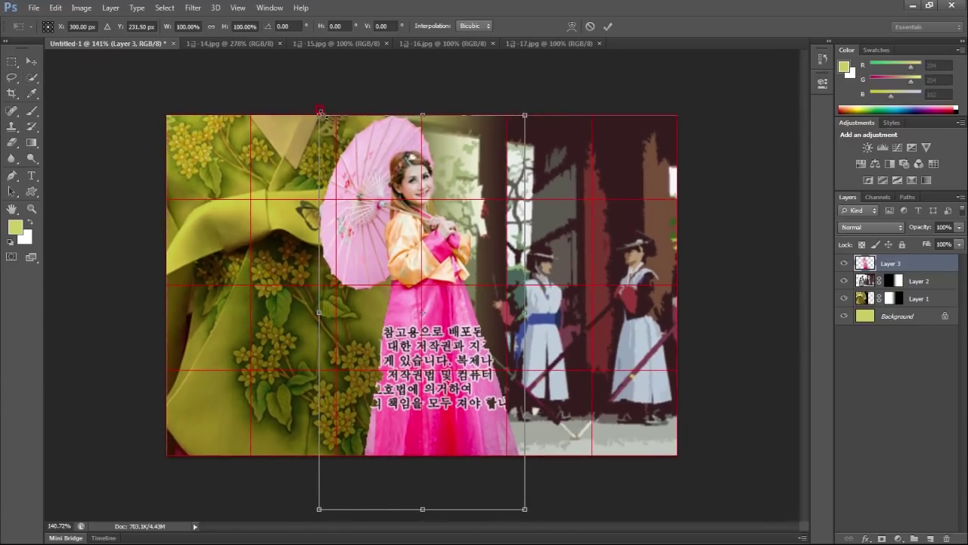
pyautogui.moveTo(320, 113); pyautogui.dragTo(391, 253)
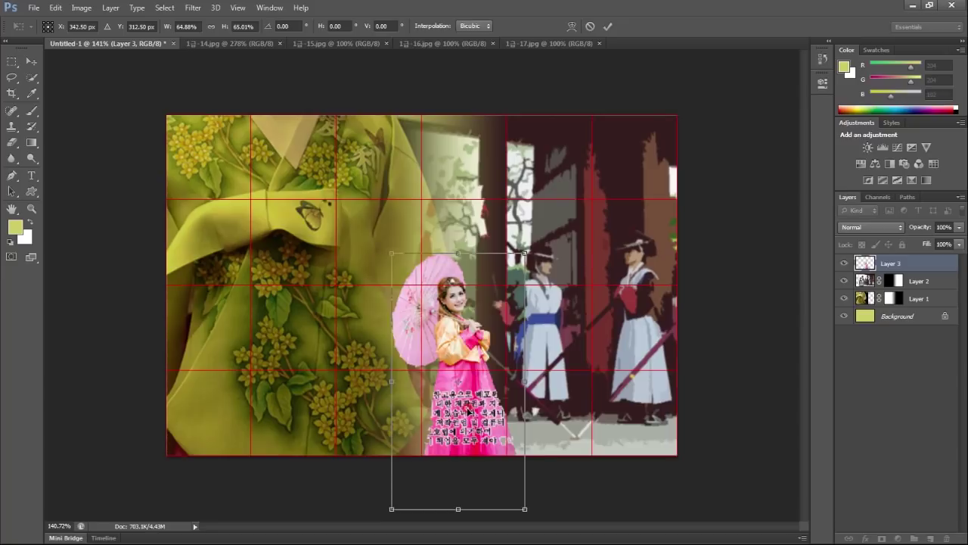
pyautogui.moveTo(470, 411); pyautogui.dragTo(494, 364)
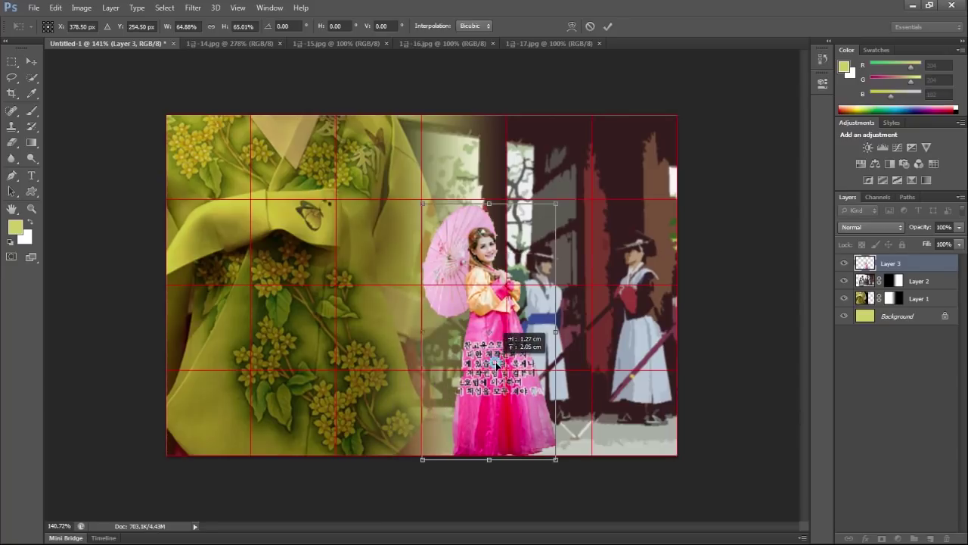
pyautogui.moveTo(496, 361); pyautogui.dragTo(534, 370)
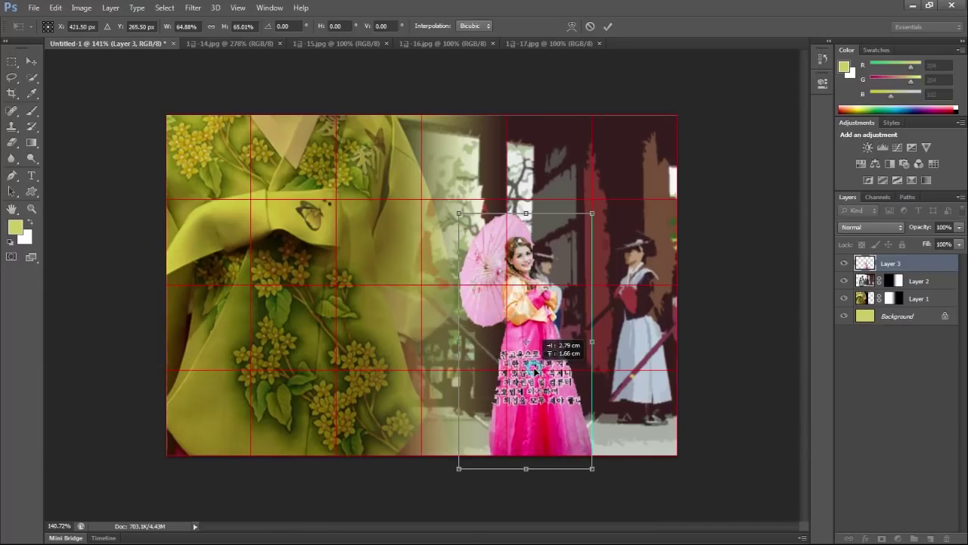
pyautogui.moveTo(451, 206); pyautogui.dragTo(445, 199)
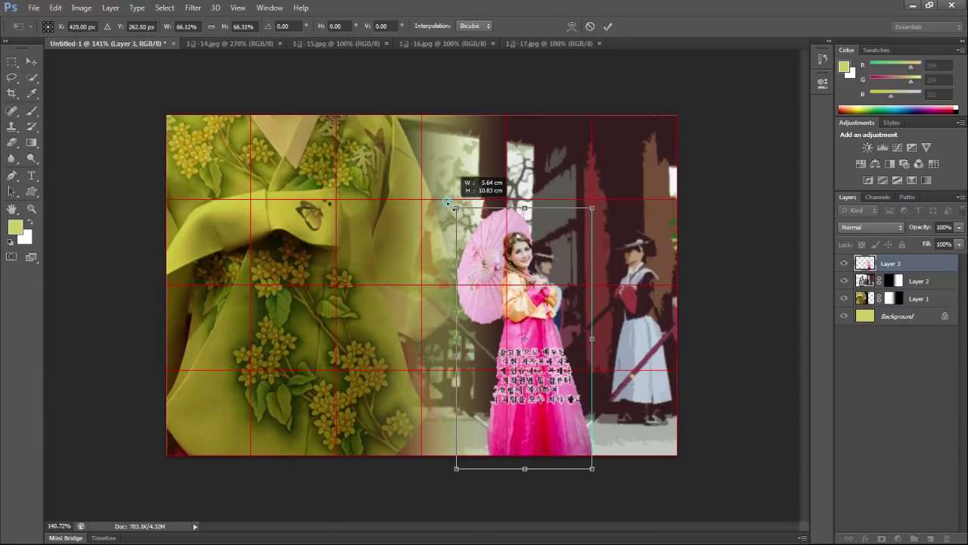
pyautogui.press('Return')
pyautogui.press('w')
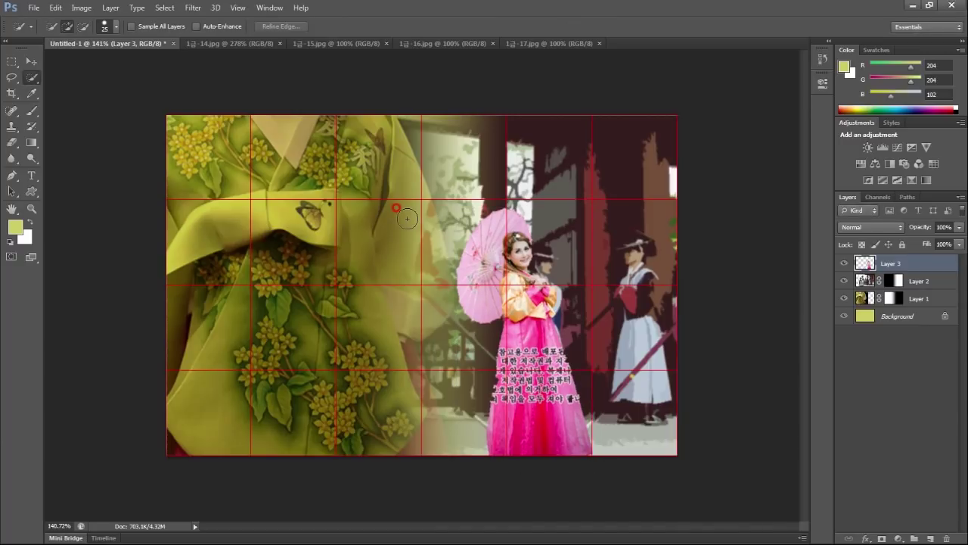
# Add Inner Glow and Drop Shadow styles to Layer 3, then close 1급-14.jpg.
pyautogui.doubleClick(911, 263)
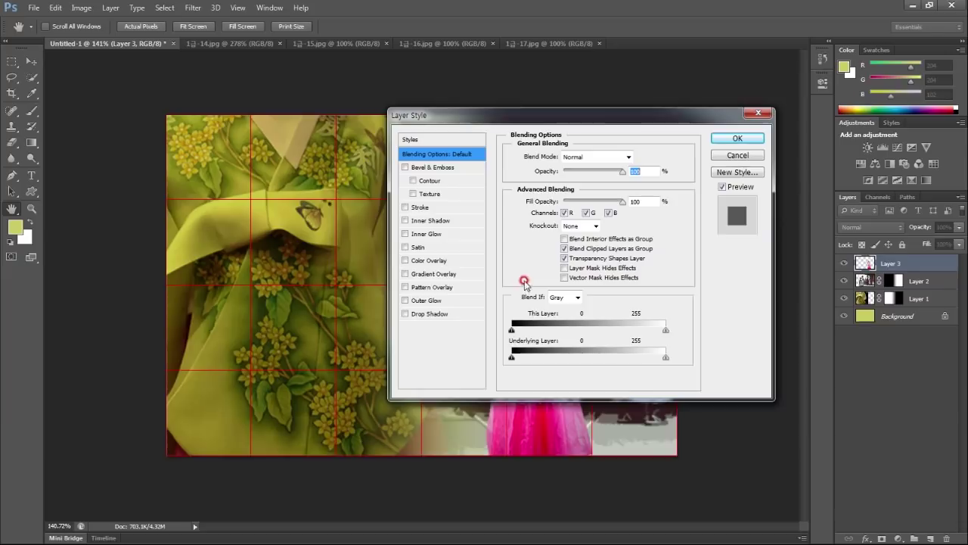
pyautogui.click(443, 234)
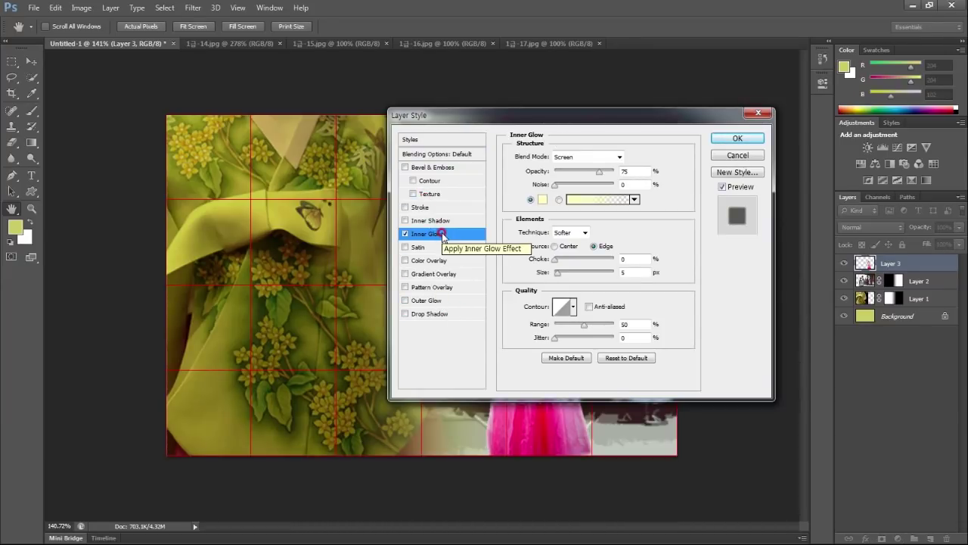
pyautogui.click(444, 314)
pyautogui.click(738, 139)
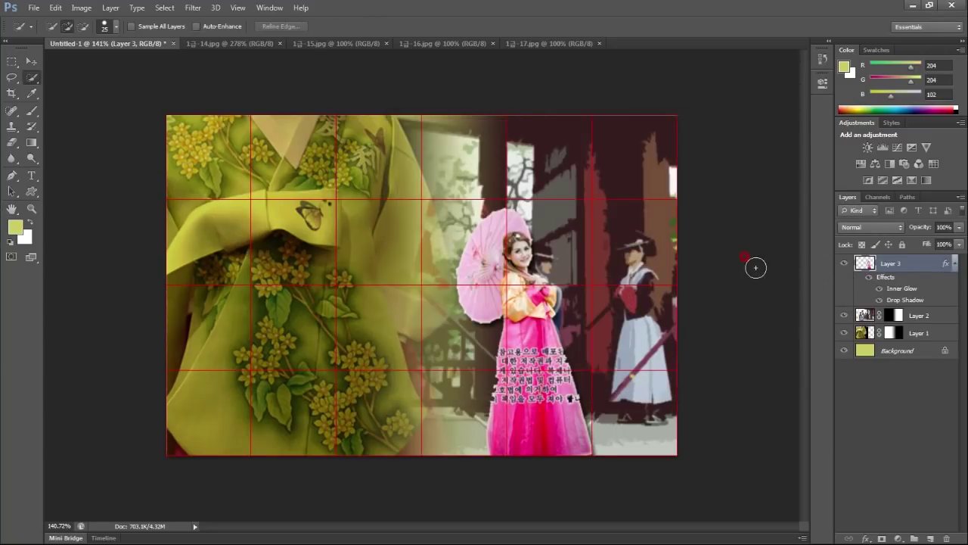
pyautogui.hotkey('ctrl', '0')
pyautogui.click(227, 43)
pyautogui.click(281, 43)
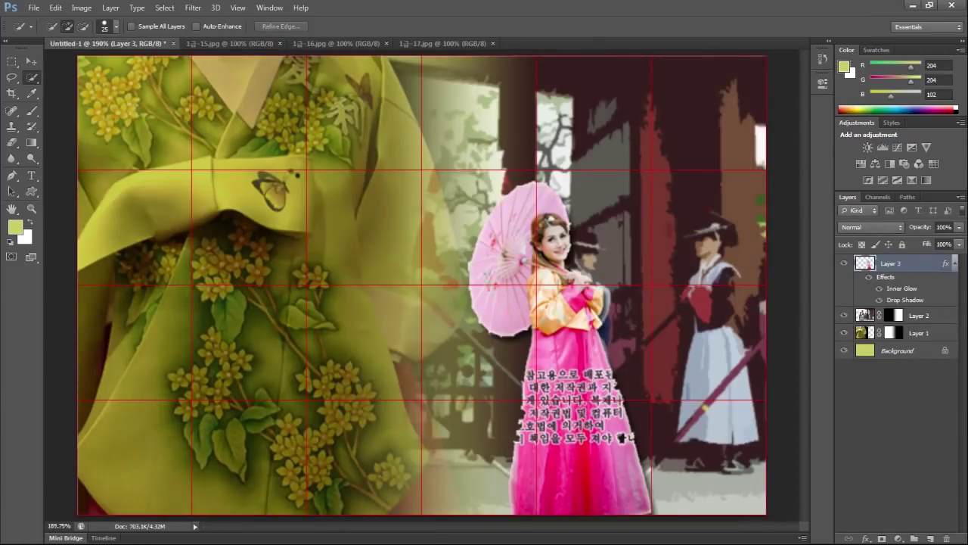
# Look up the Crosshatch filter name in the instructions PDF, then return to Photoshop.
pyautogui.hotkey('alt', 'Tab')
pyautogui.click(455, 215)
pyautogui.scroll(5, 281, 294)
pyautogui.click(109, 229)
pyautogui.moveTo(217, 228); pyautogui.dragTo(333, 228)
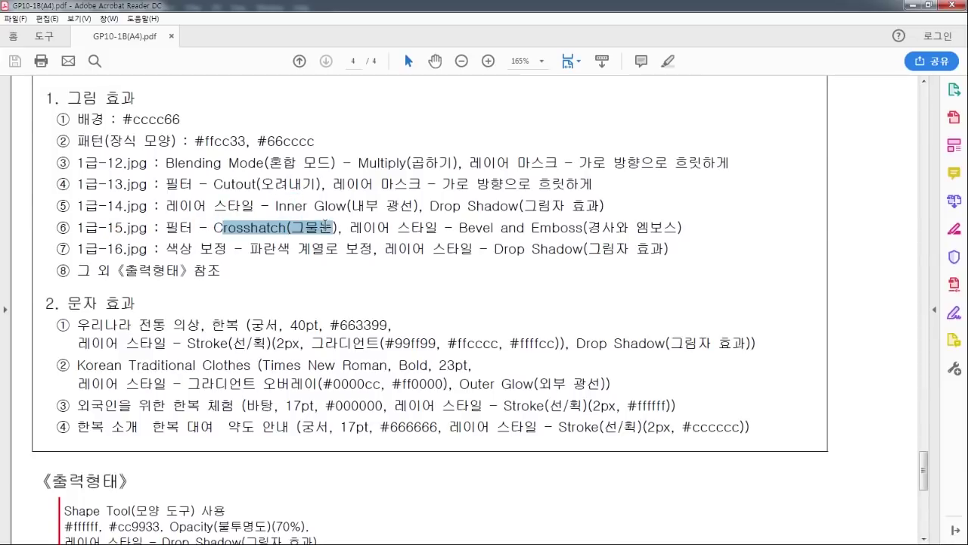
pyautogui.click(390, 227)
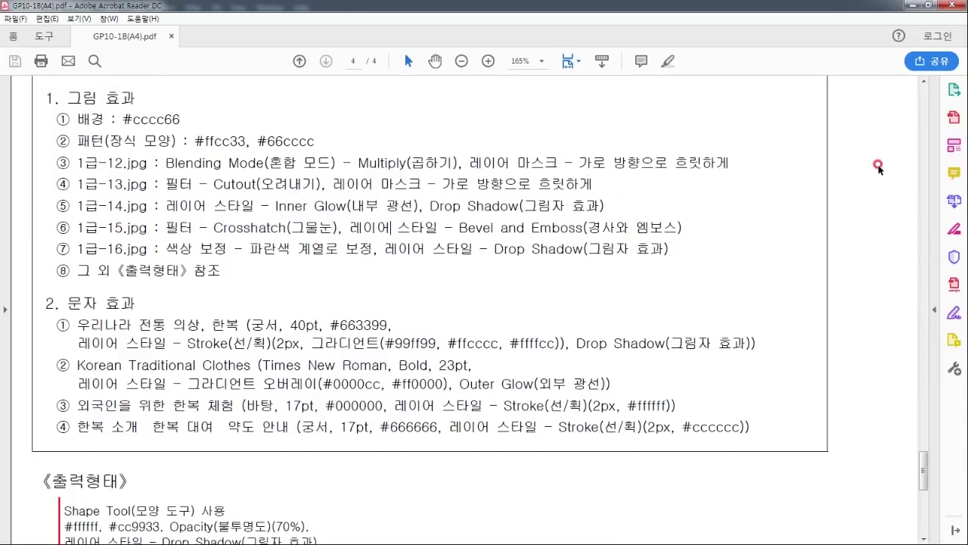
pyautogui.click(910, 5)
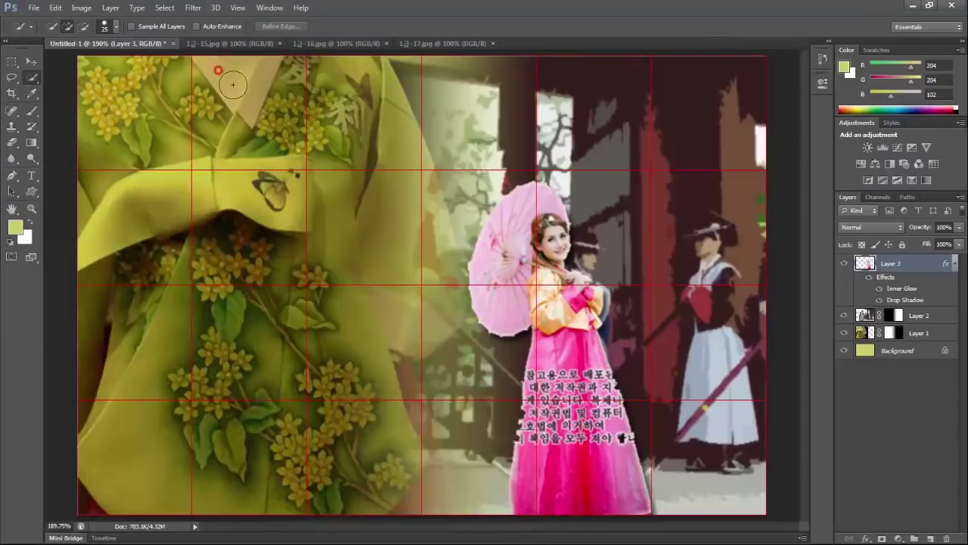
# Show 1급-15.jpg fitted to the screen with the grid hidden, undoing an accidental white fill.
pyautogui.click(242, 43)
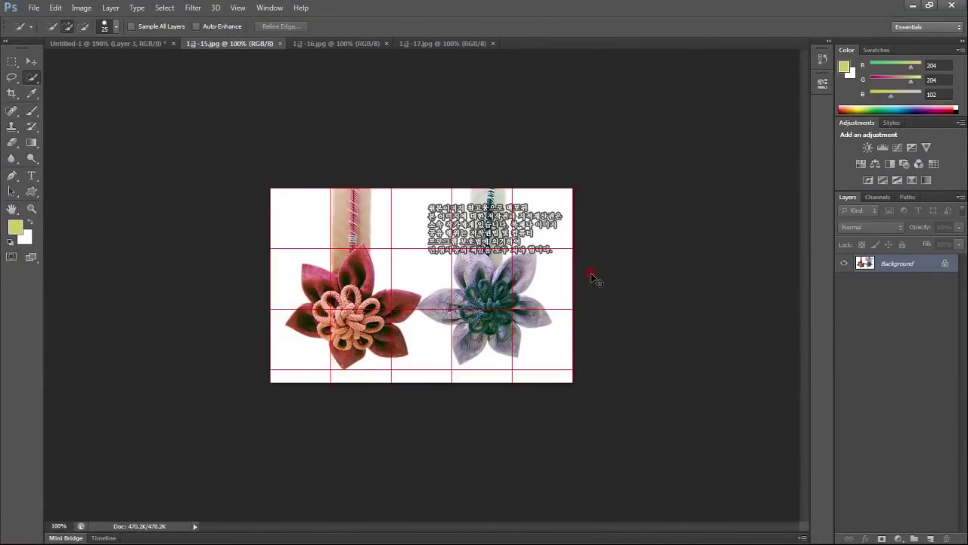
pyautogui.hotkey('ctrl', 'BackSpace')
pyautogui.hotkey('ctrl', 'z')
pyautogui.hotkey('ctrl', '0')
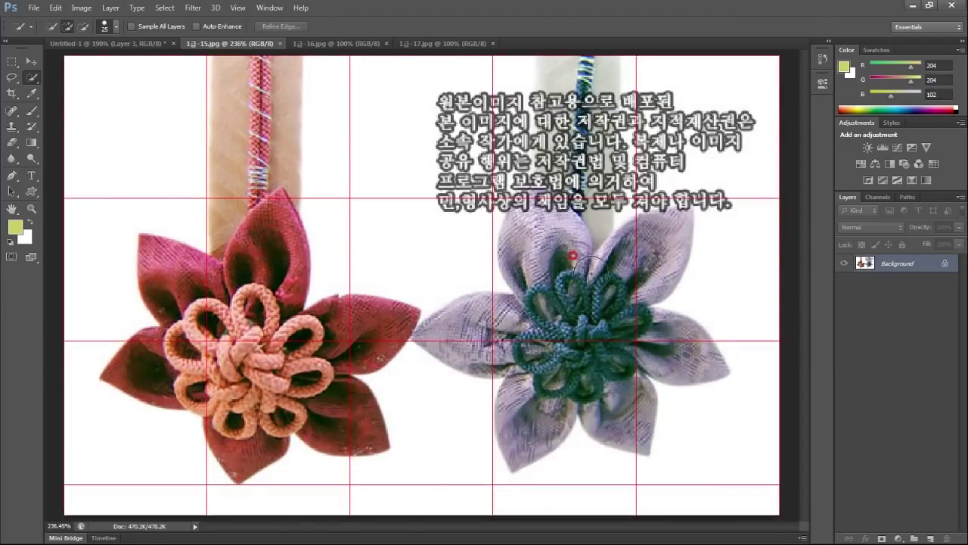
pyautogui.hotkey('ctrl', "'")
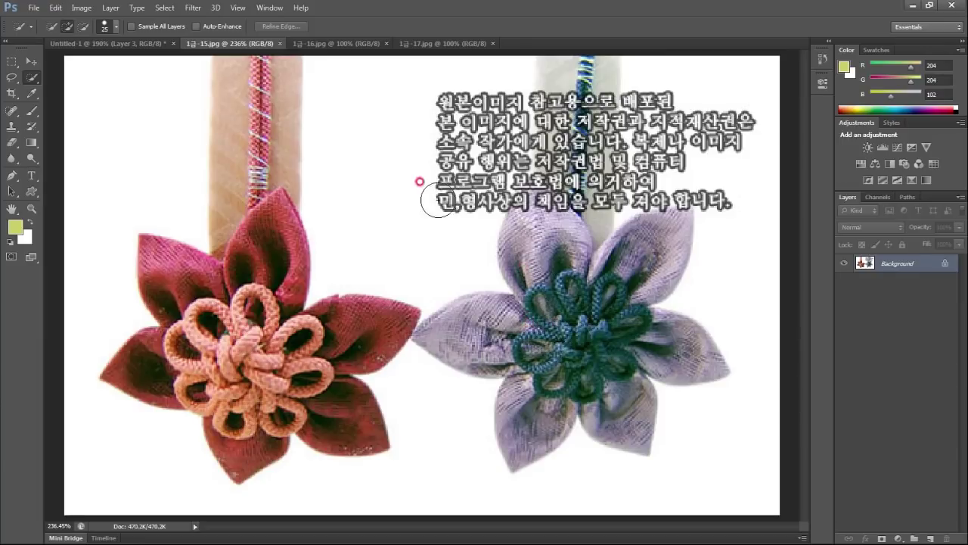
# Magic Wand-select the white background, adding the area left of the red flower.
pyautogui.rightClick(31, 77)
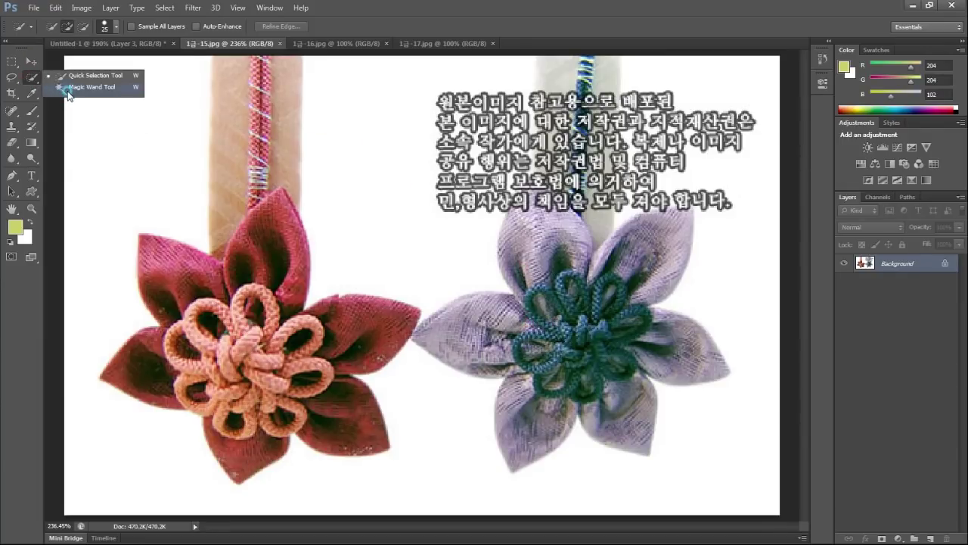
pyautogui.click(83, 91)
pyautogui.click(369, 184)
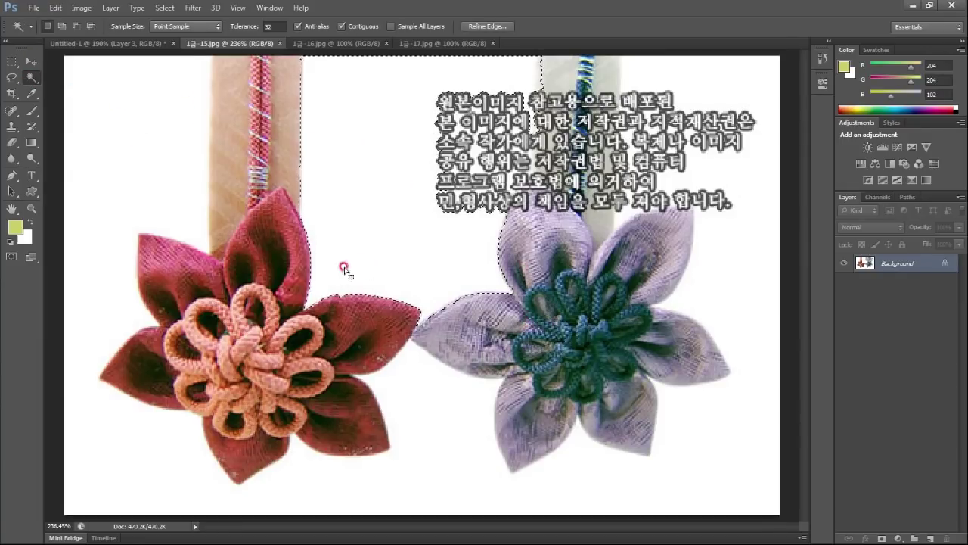
pyautogui.keyDown('shift'); pyautogui.click(145, 134); pyautogui.keyUp('shift')
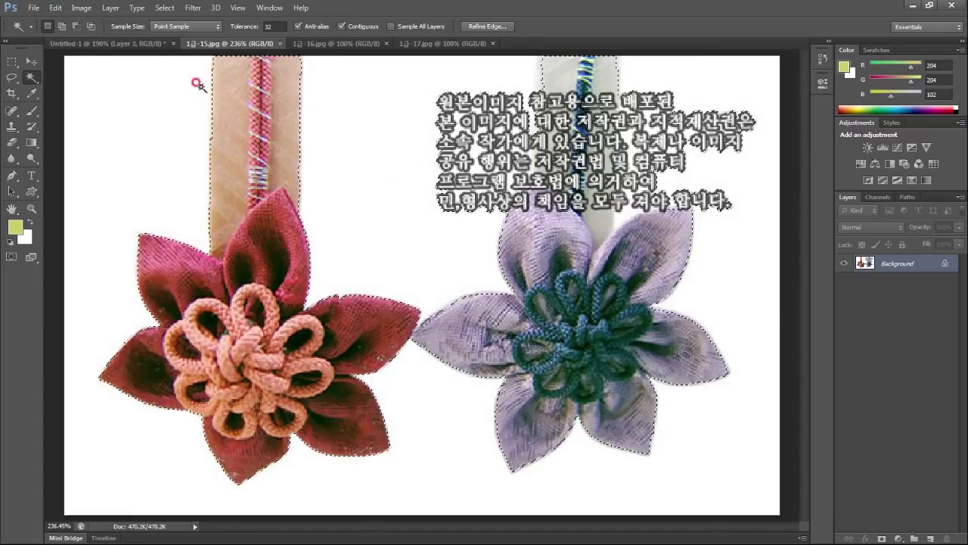
# Subtract the purple flower with a rectangular marquee and trim where the flowers touch with Lasso.
pyautogui.click(12, 60)
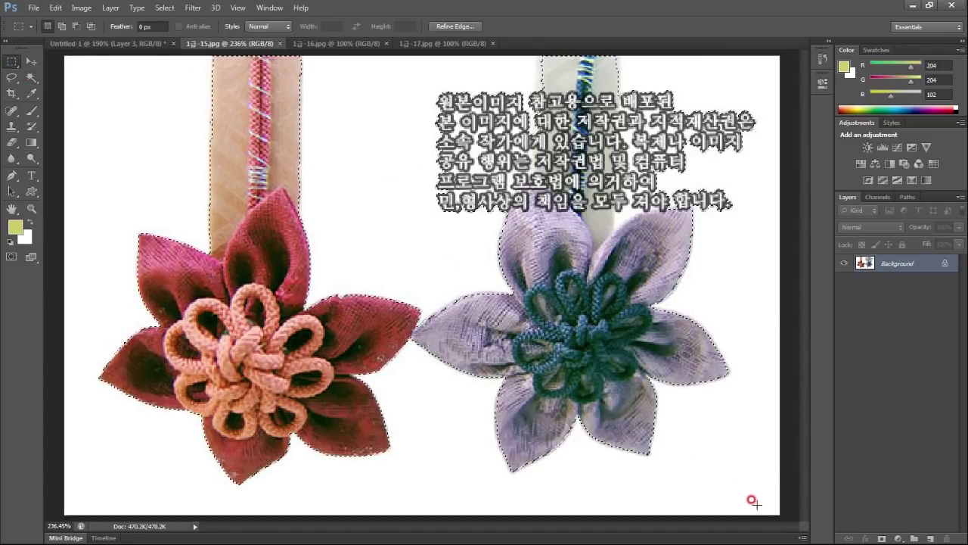
pyautogui.press('alt')
pyautogui.moveTo(767, 503); pyautogui.dragTo(417, 25)
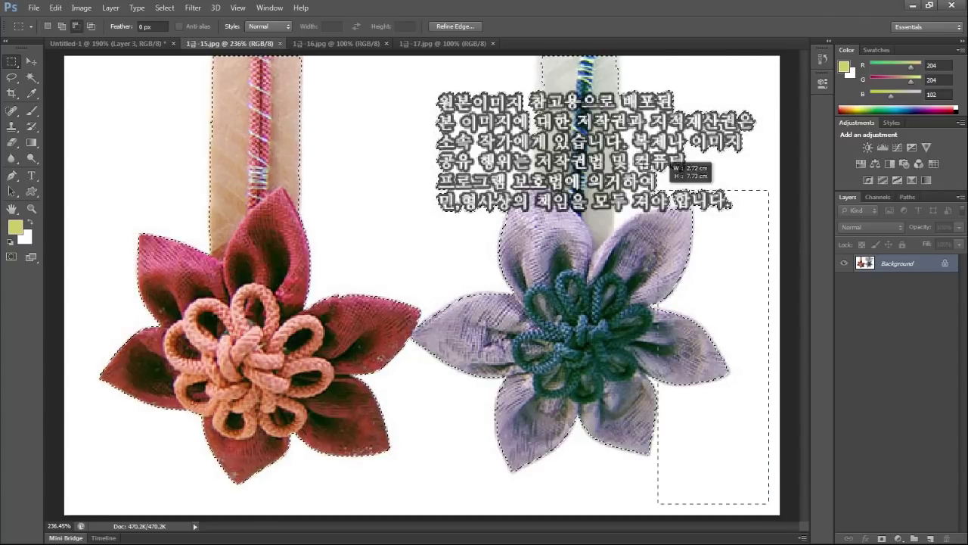
pyautogui.moveTo(417, 25); pyautogui.dragTo(424, 37)
pyautogui.click(11, 77)
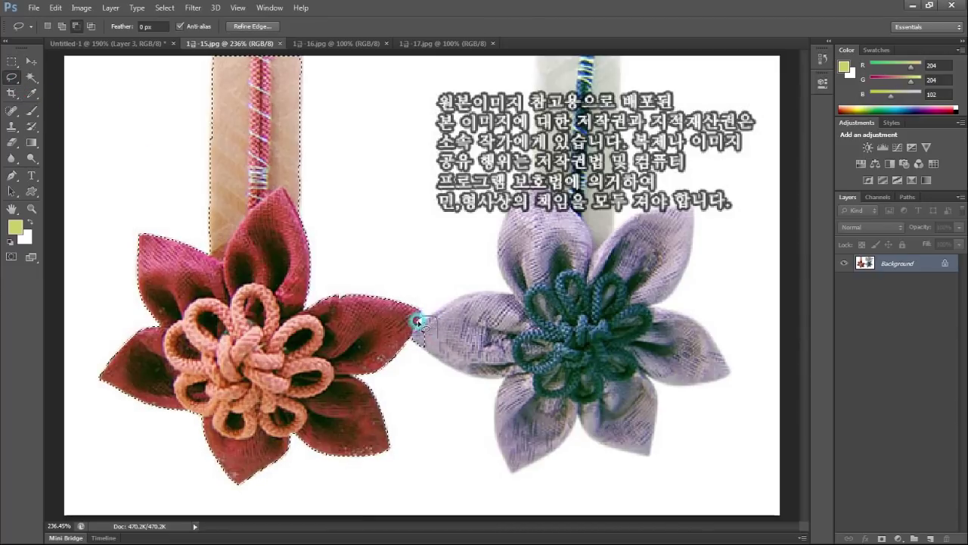
pyautogui.moveTo(413, 333)
pyautogui.mouseDown()
pyautogui.moveTo(429, 363)
pyautogui.moveTo(436, 345)
pyautogui.mouseUp()
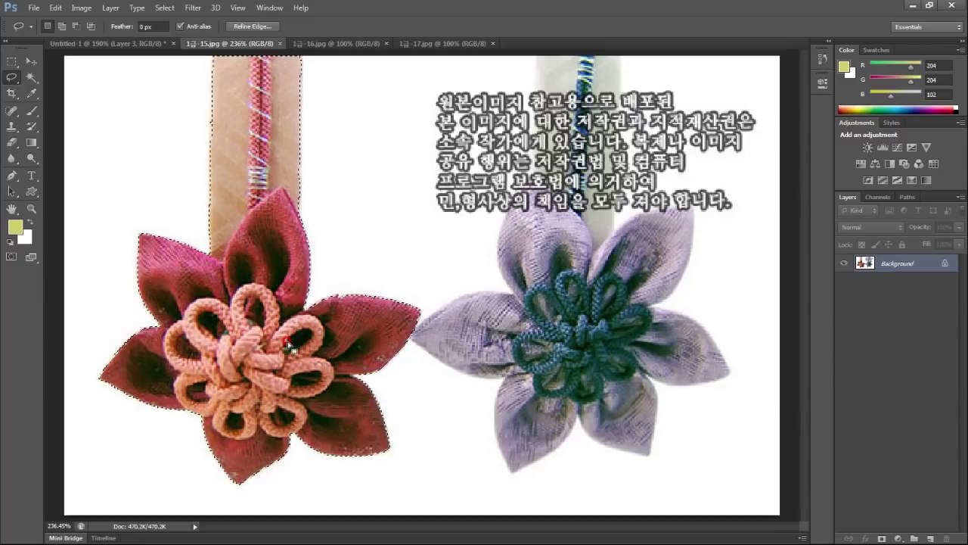
pyautogui.click(143, 43)
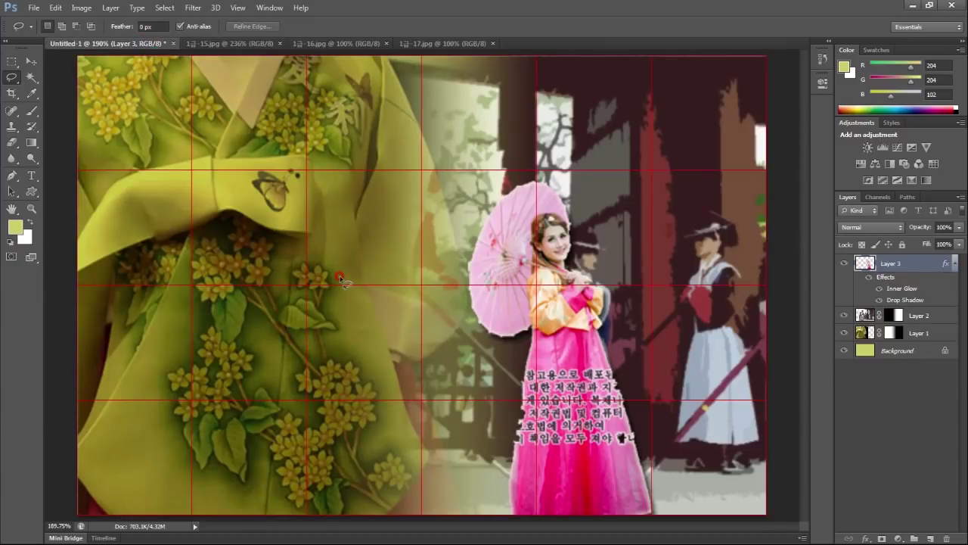
# Paste the red flower as Layer 4, scale it to about 51%, and place it over the hanbok's left side.
pyautogui.hotkey('ctrl', 'v')
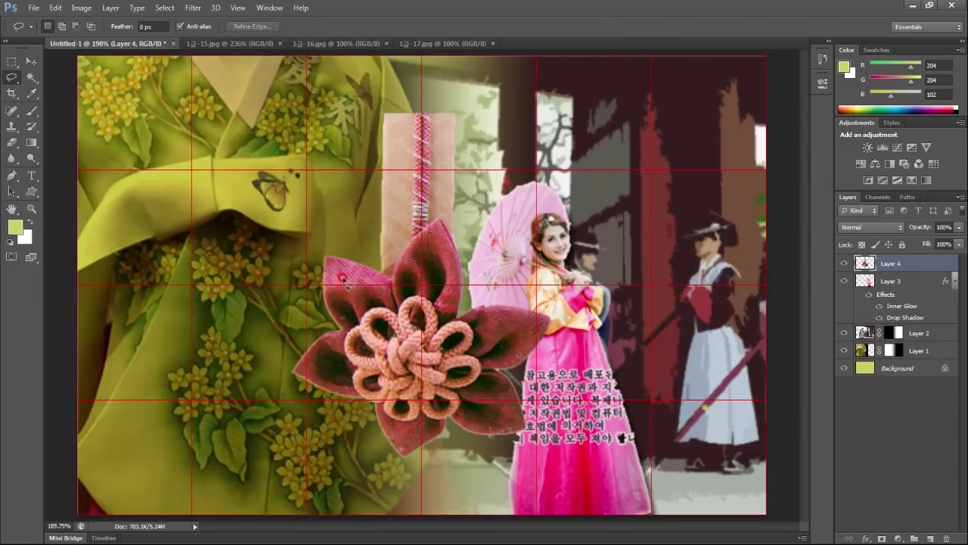
pyautogui.hotkey('ctrl', 't')
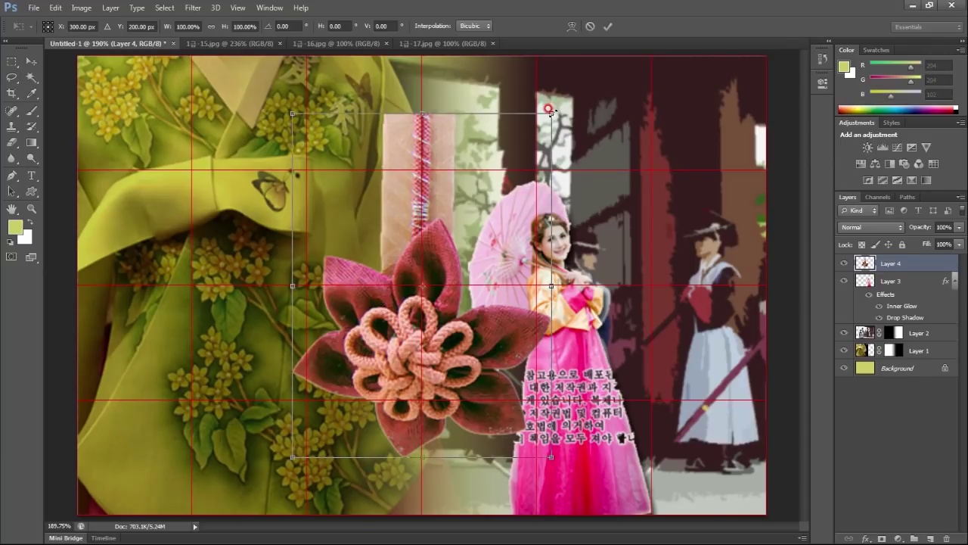
pyautogui.moveTo(551, 112); pyautogui.dragTo(432, 272)
pyautogui.moveTo(378, 427)
pyautogui.mouseDown()
pyautogui.moveTo(281, 360)
pyautogui.moveTo(229, 360)
pyautogui.mouseUp()
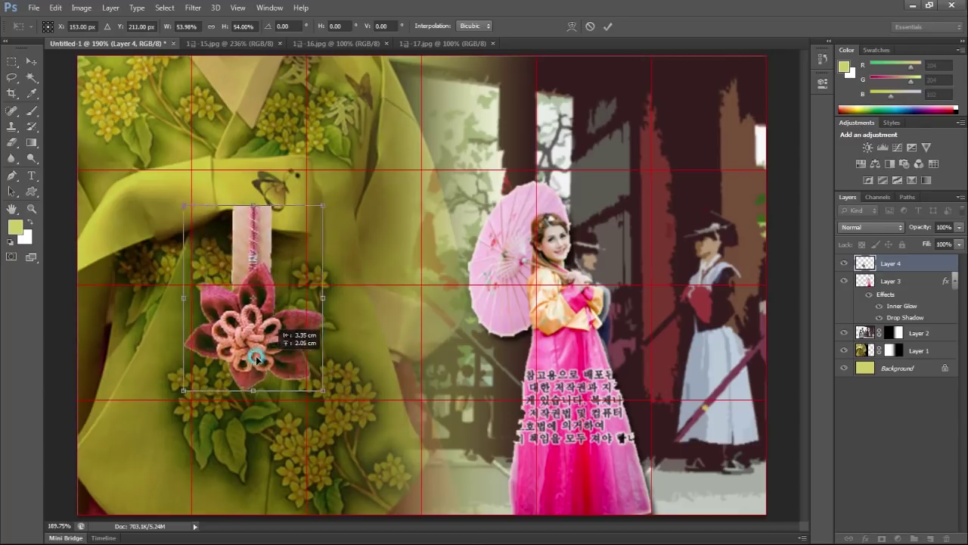
pyautogui.moveTo(228, 361); pyautogui.dragTo(228, 357)
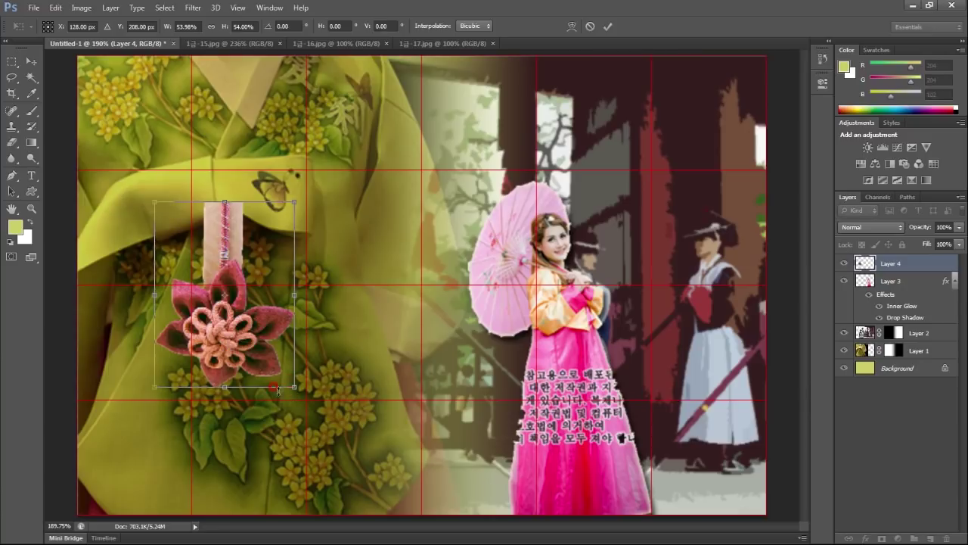
pyautogui.moveTo(292, 386); pyautogui.dragTo(285, 377)
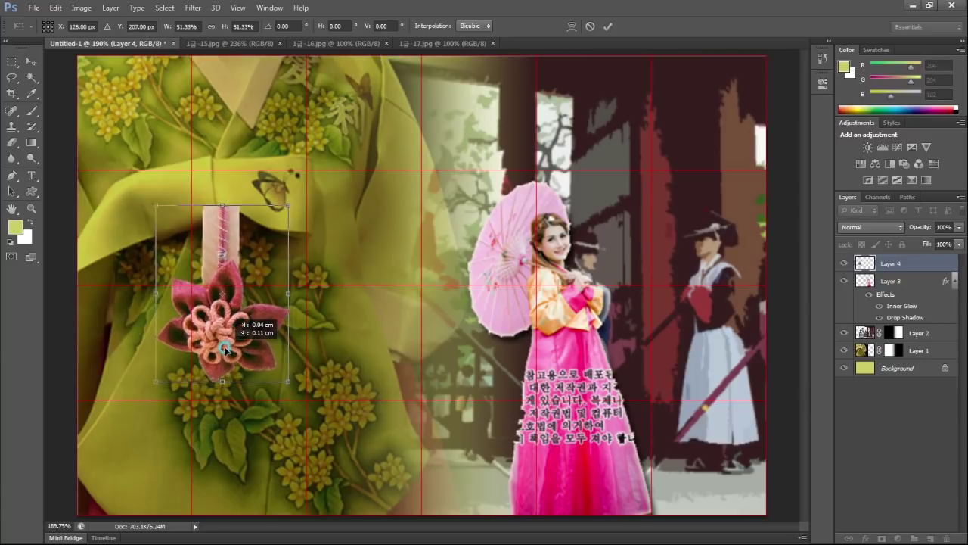
pyautogui.moveTo(250, 317); pyautogui.dragTo(248, 324)
pyautogui.press('Return')
pyautogui.press('l')
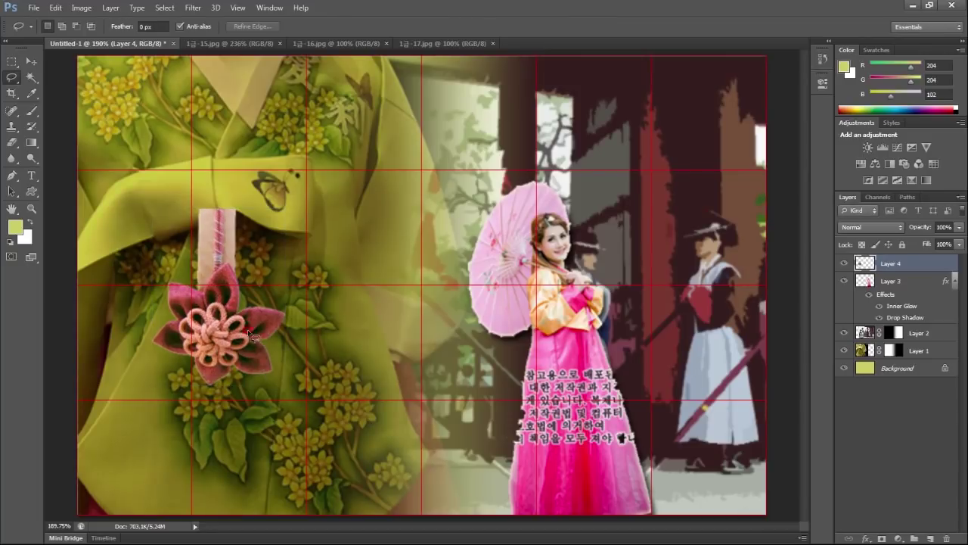
pyautogui.click(193, 8)
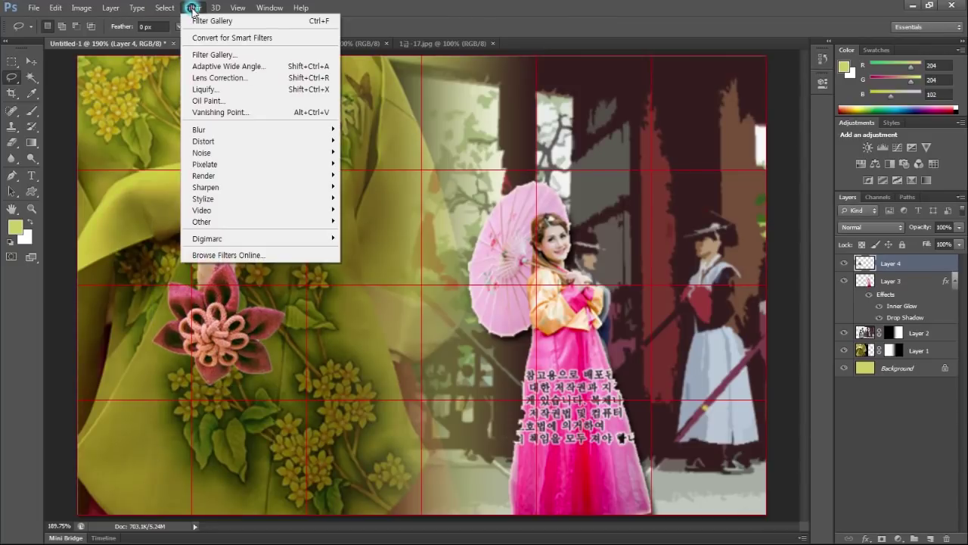
# Apply the Crosshatch filter from the Filter Gallery to the flower layer.
pyautogui.click(215, 55)
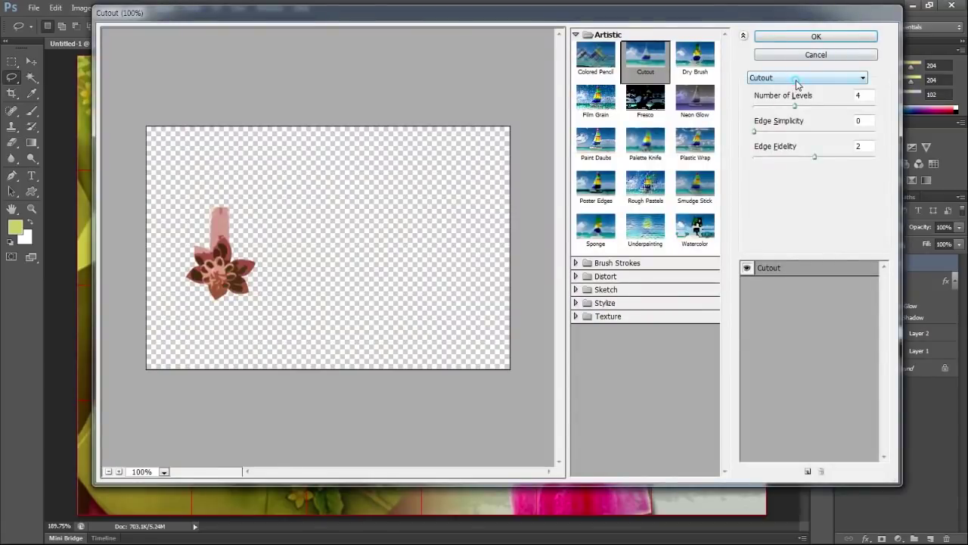
pyautogui.click(796, 79)
pyautogui.scroll(3, 796, 79)
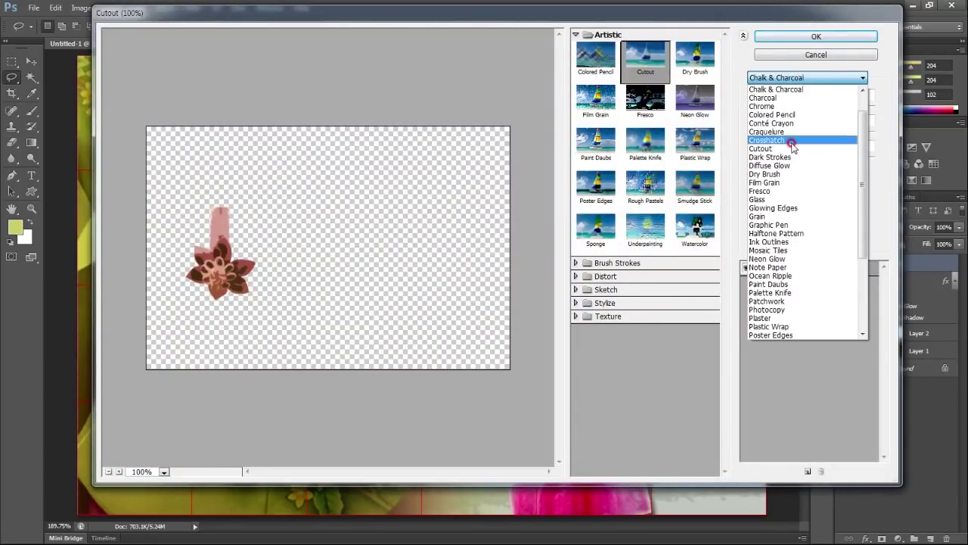
pyautogui.click(800, 140)
pyautogui.click(808, 36)
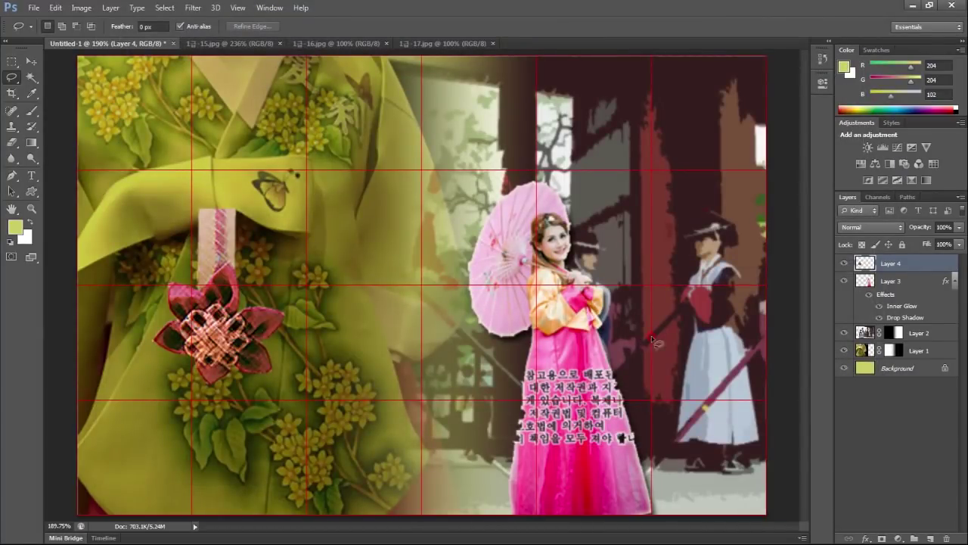
# Add a Bevel & Emboss style to Layer 4, then close the flower photo.
pyautogui.doubleClick(916, 263)
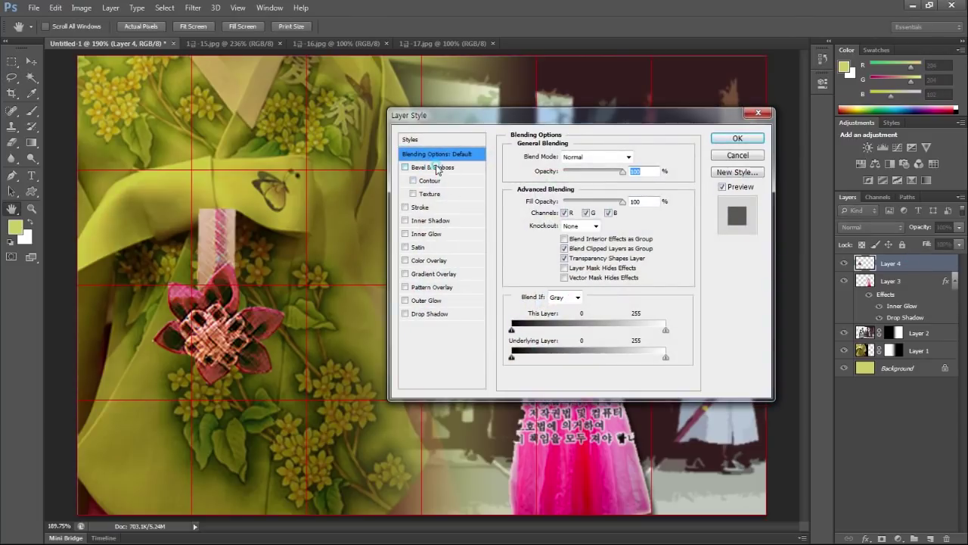
pyautogui.click(436, 168)
pyautogui.click(737, 138)
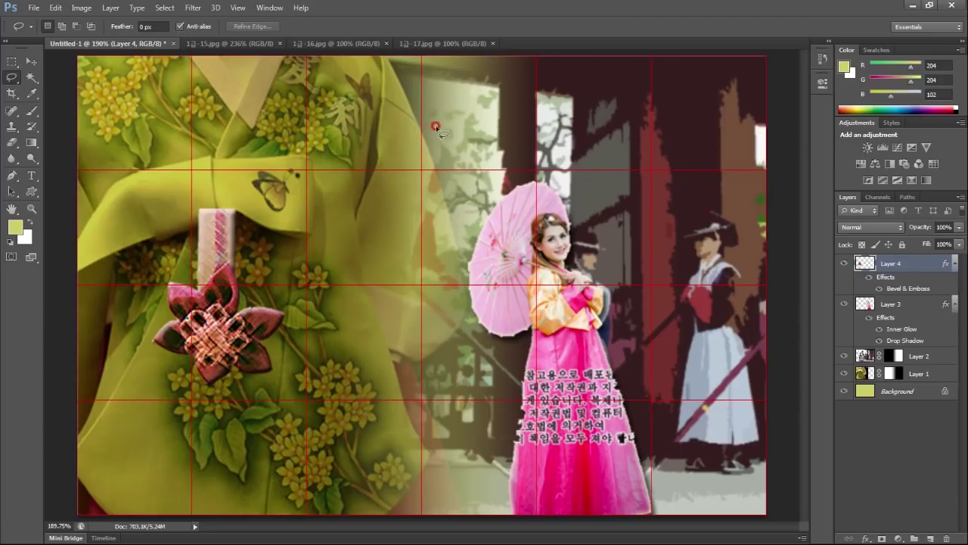
pyautogui.click(243, 43)
pyautogui.click(284, 43)
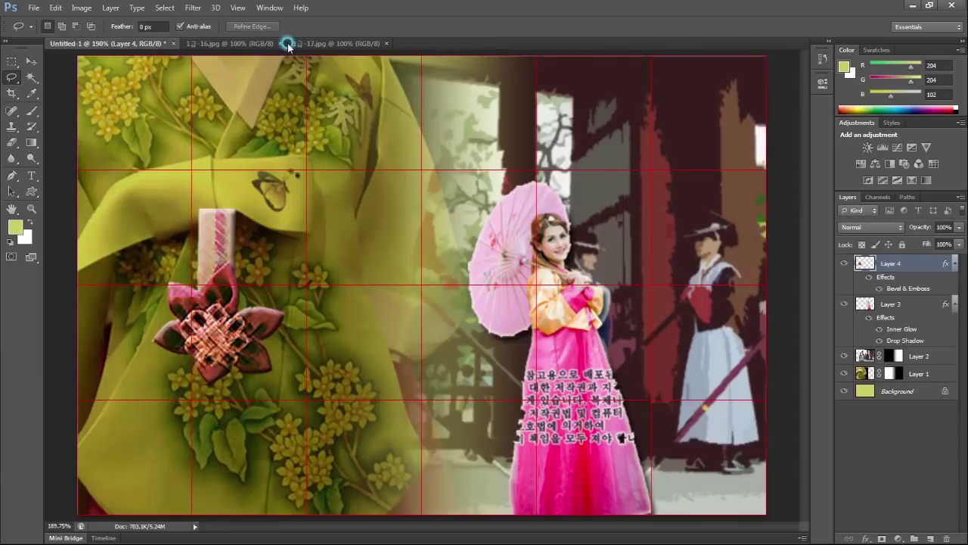
# Magic Wand the white background in 1급-16.jpg, with the grid hidden, and invert the selection to the two dolls.
pyautogui.hotkey('ctrl', '0')
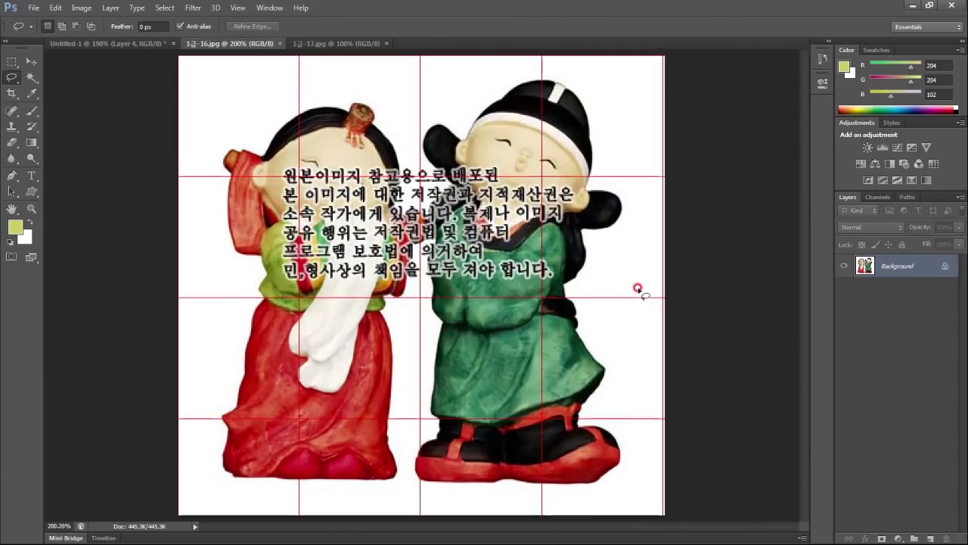
pyautogui.hotkey('ctrl', "'")
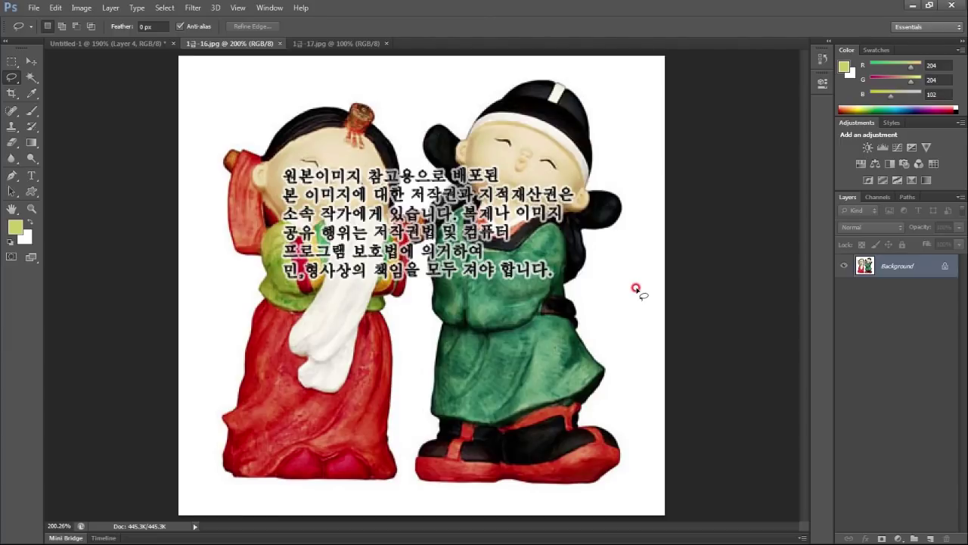
pyautogui.click(30, 78)
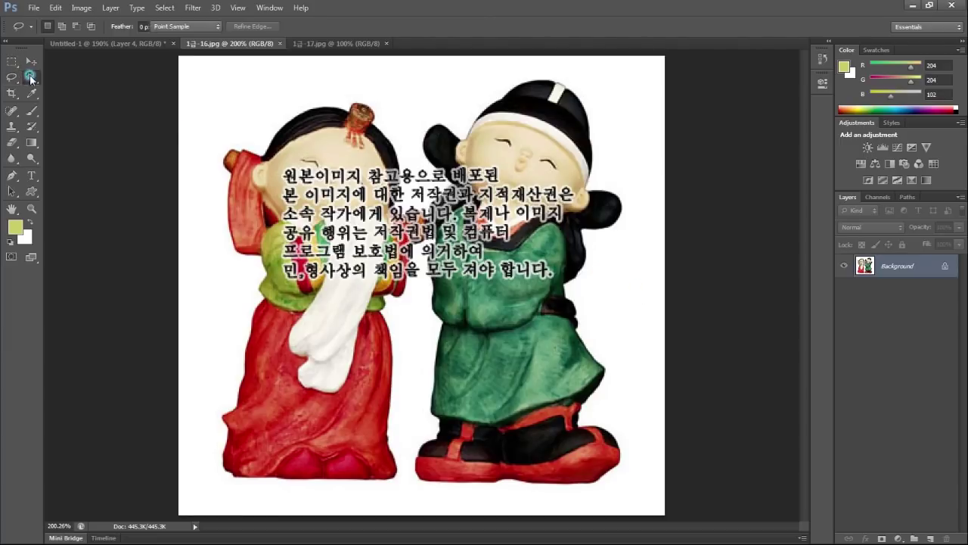
pyautogui.click(430, 87)
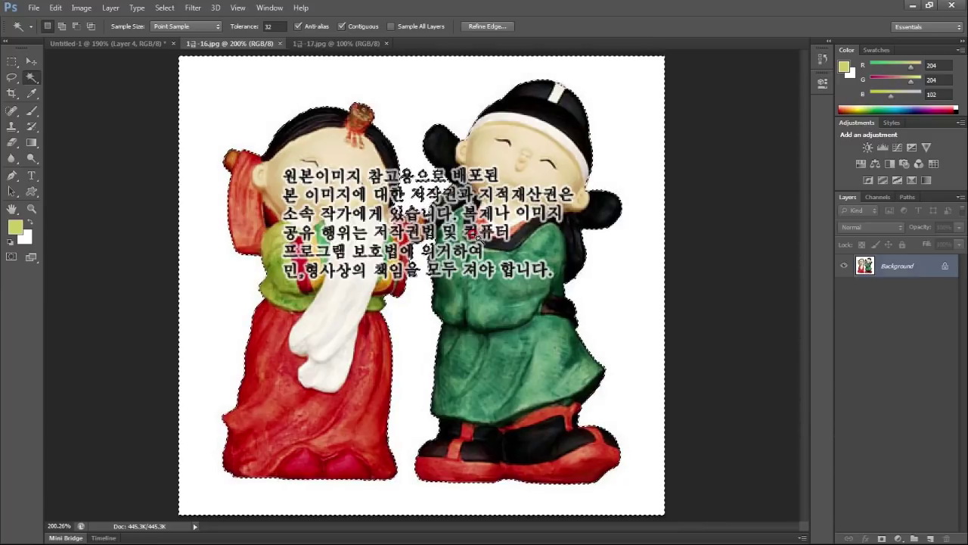
pyautogui.hotkey('ctrl', 'shift', 'i')
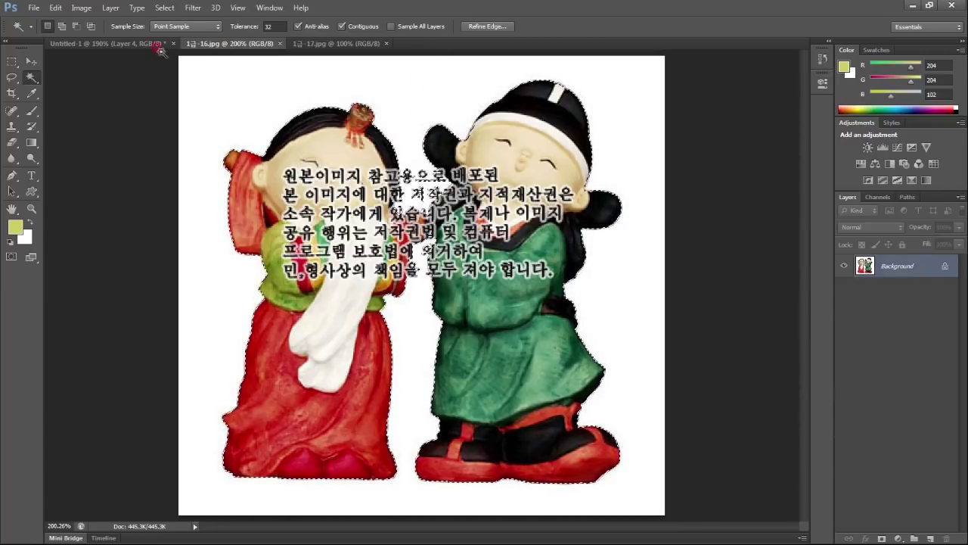
pyautogui.click(136, 43)
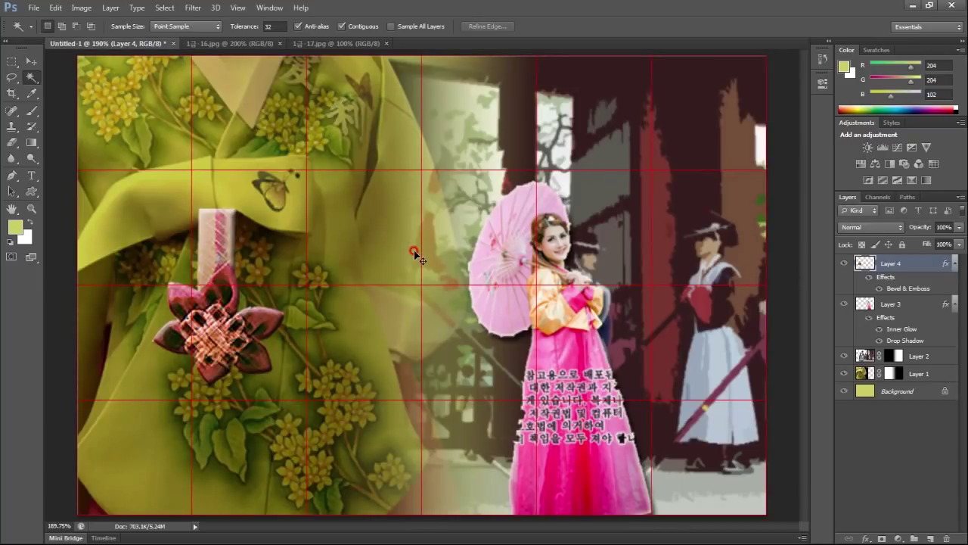
# Paste the dolls as Layer 5, scale them to about 47%, and place them near the bottom centre.
pyautogui.hotkey('ctrl', 'v')
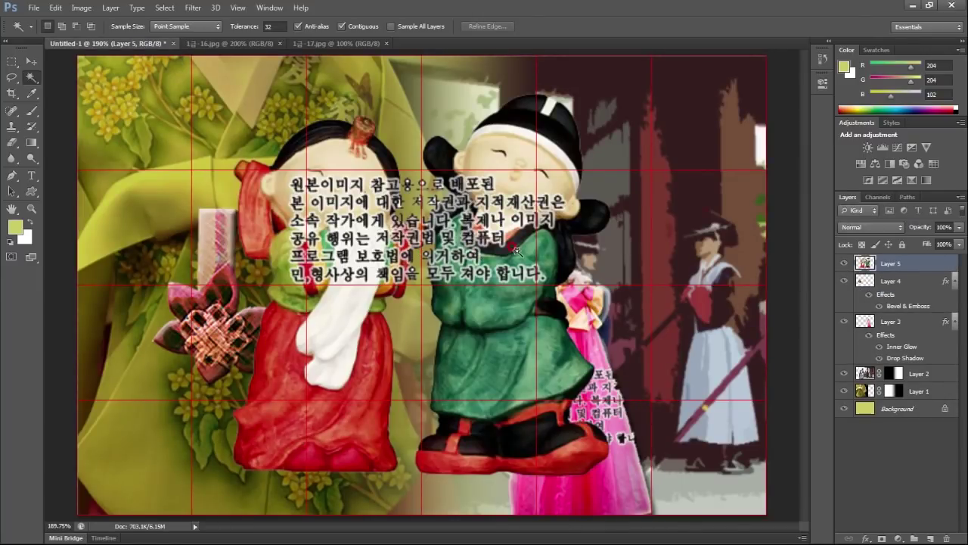
pyautogui.hotkey('ctrl', 't')
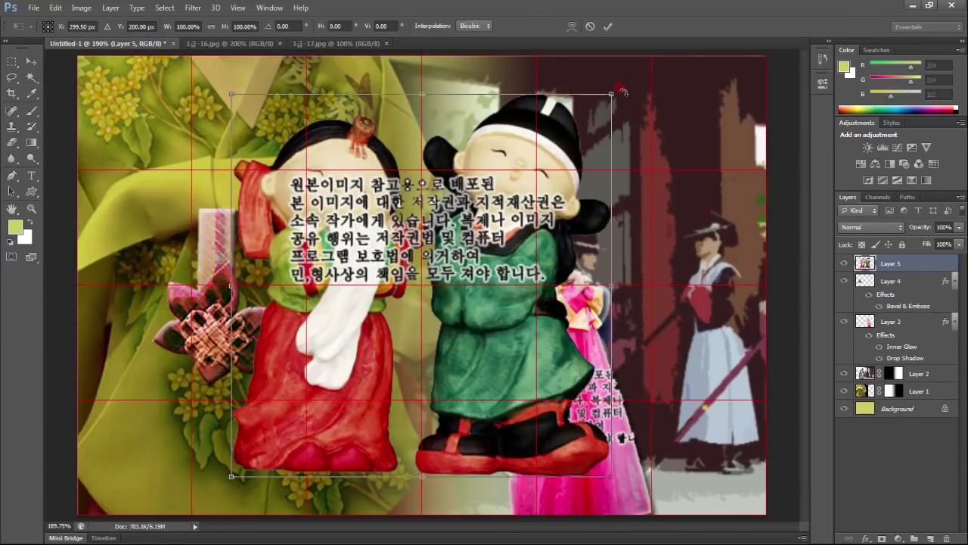
pyautogui.moveTo(611, 94); pyautogui.dragTo(478, 209)
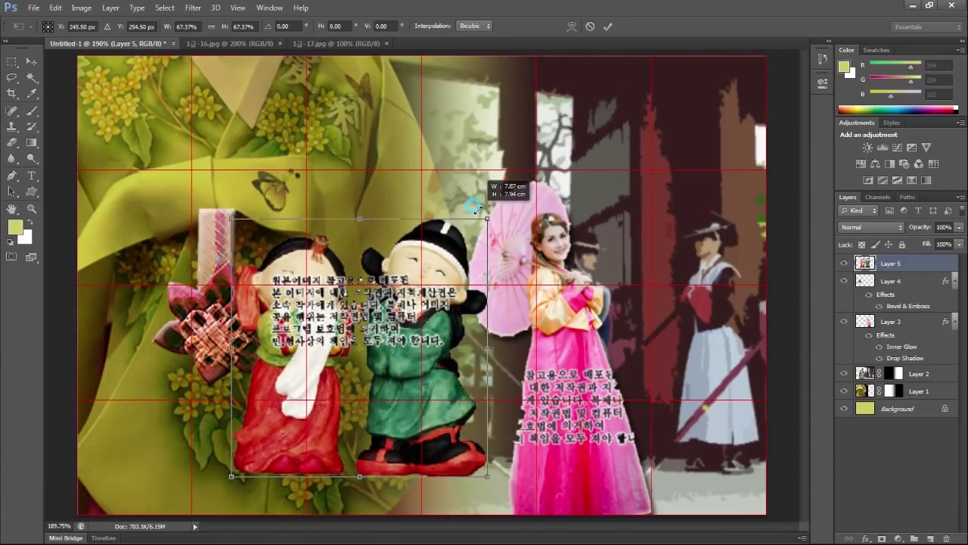
pyautogui.moveTo(478, 209); pyautogui.dragTo(427, 280)
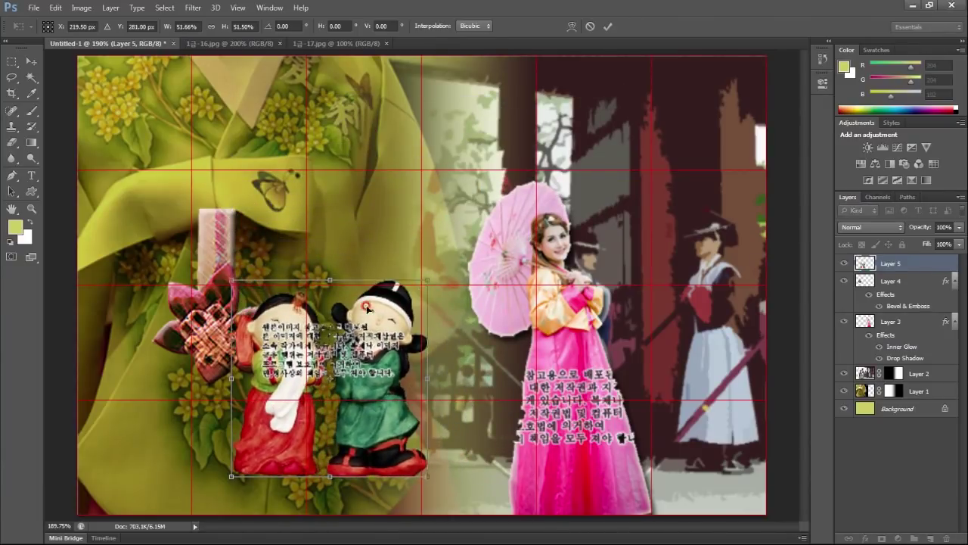
pyautogui.moveTo(361, 440); pyautogui.dragTo(437, 463)
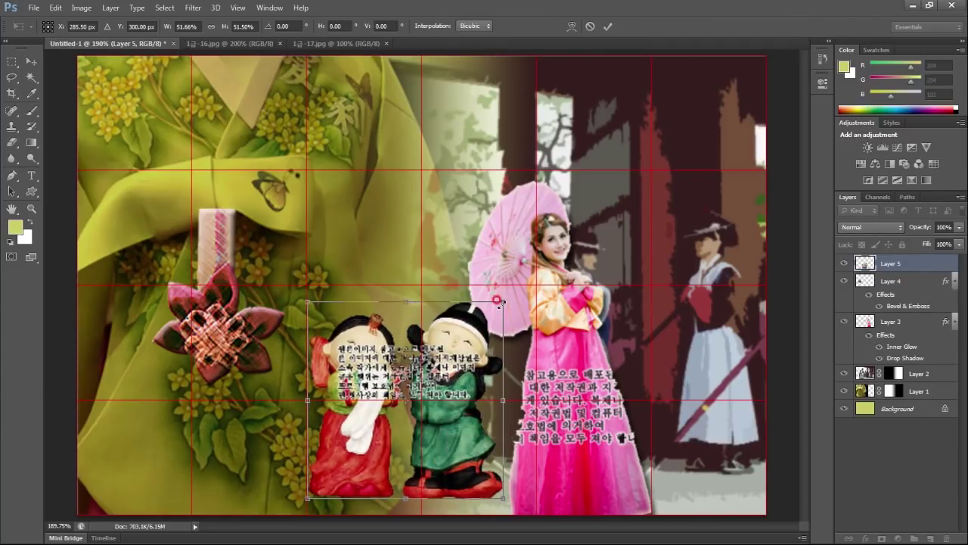
pyautogui.moveTo(502, 302); pyautogui.dragTo(482, 324)
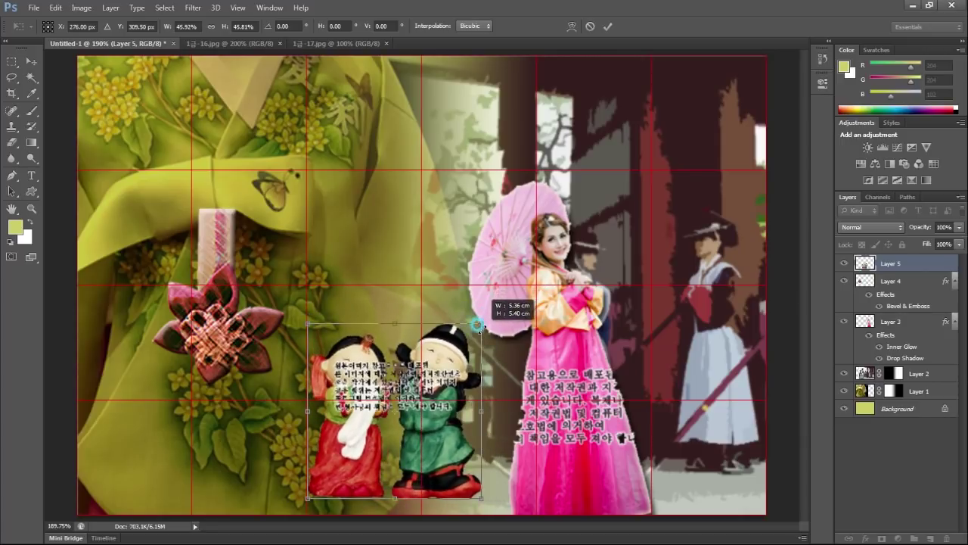
pyautogui.moveTo(454, 480); pyautogui.dragTo(459, 483)
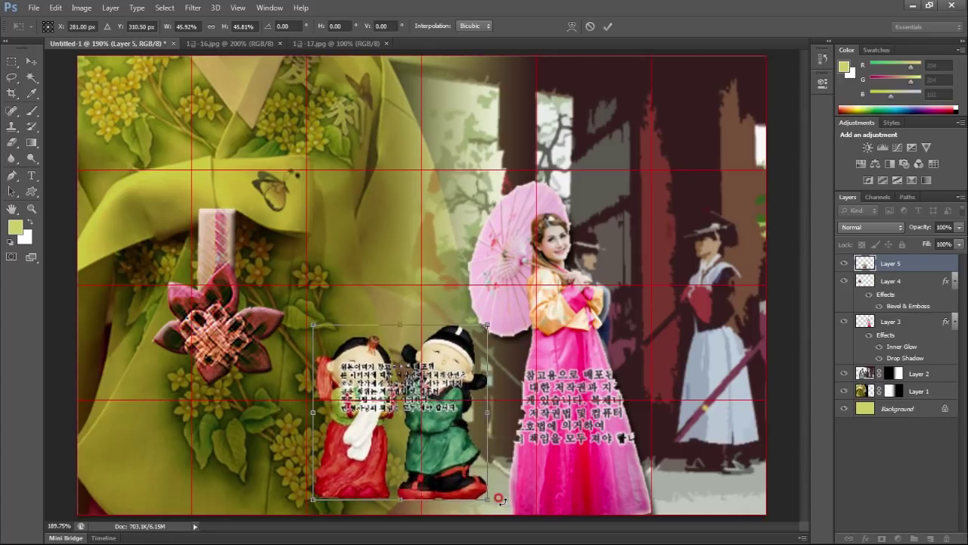
pyautogui.moveTo(488, 498); pyautogui.dragTo(491, 503)
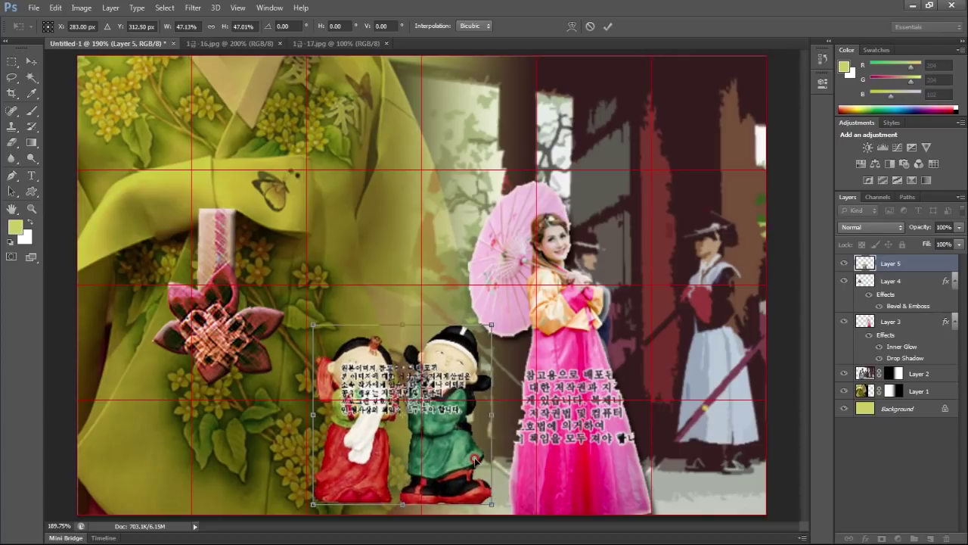
pyautogui.press('Return')
pyautogui.press('w')
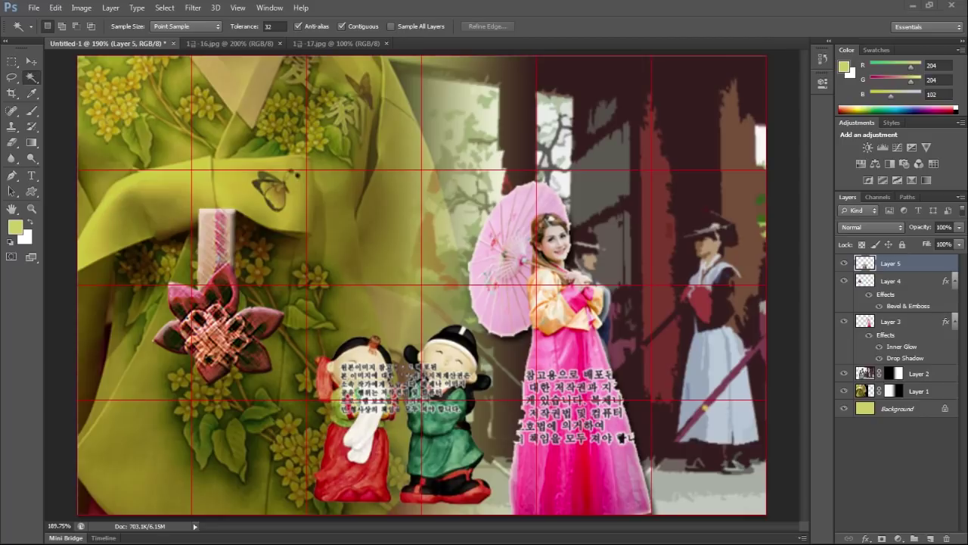
# Scroll through the reference PDF, then return to the poster in Photoshop.
pyautogui.hotkey('alt', 'Tab')
pyautogui.scroll(-2, 440, 436)
pyautogui.scroll(-8, 439, 437)
pyautogui.scroll(-2, 440, 436)
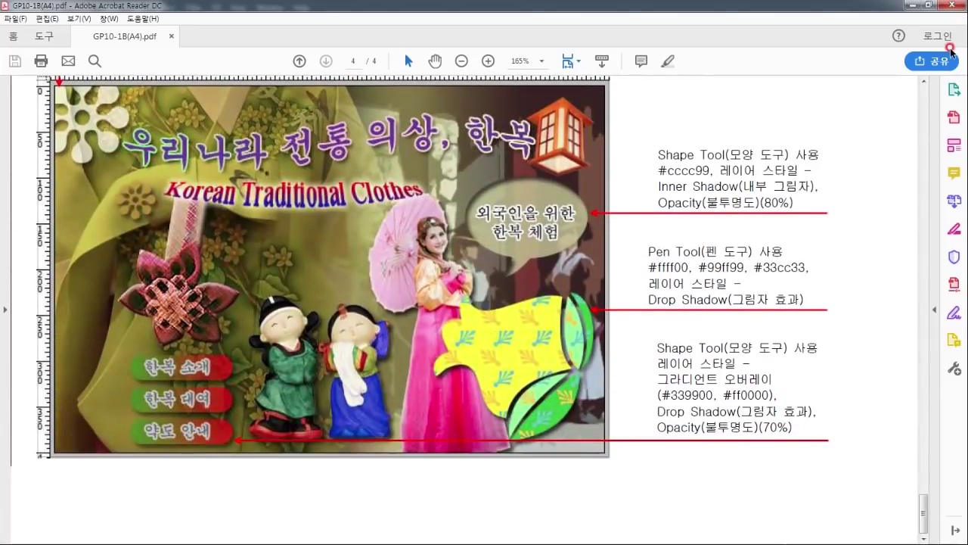
pyautogui.click(910, 4)
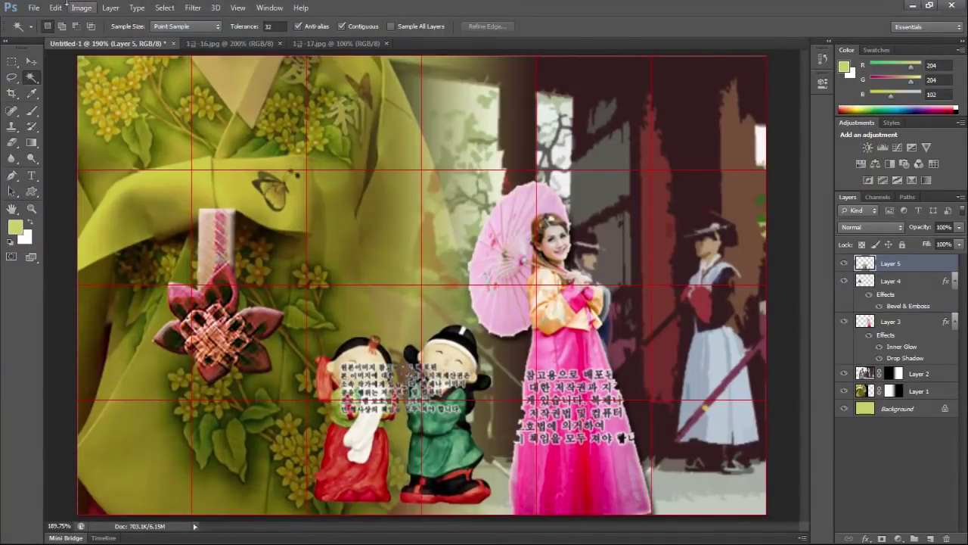
pyautogui.click(55, 8)
pyautogui.moveTo(74, 244)
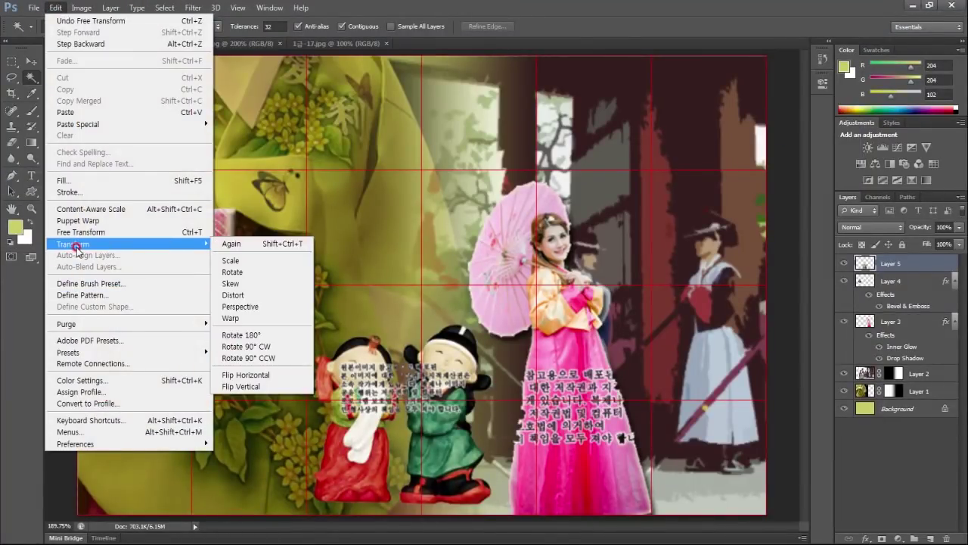
# Flip the two-doll image on Layer 5 horizontally and check it against the reference PDF.
pyautogui.click(246, 375)
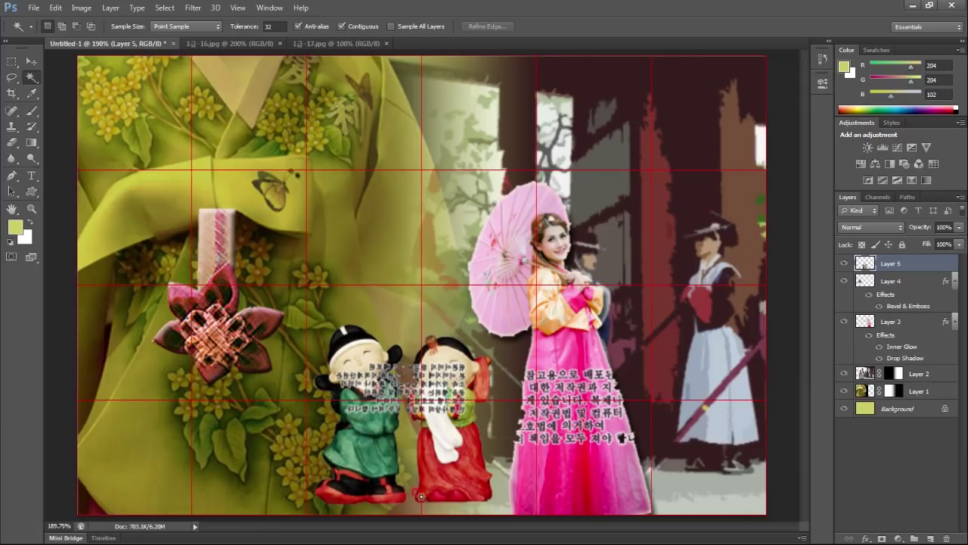
pyautogui.hotkey('alt', 'Tab')
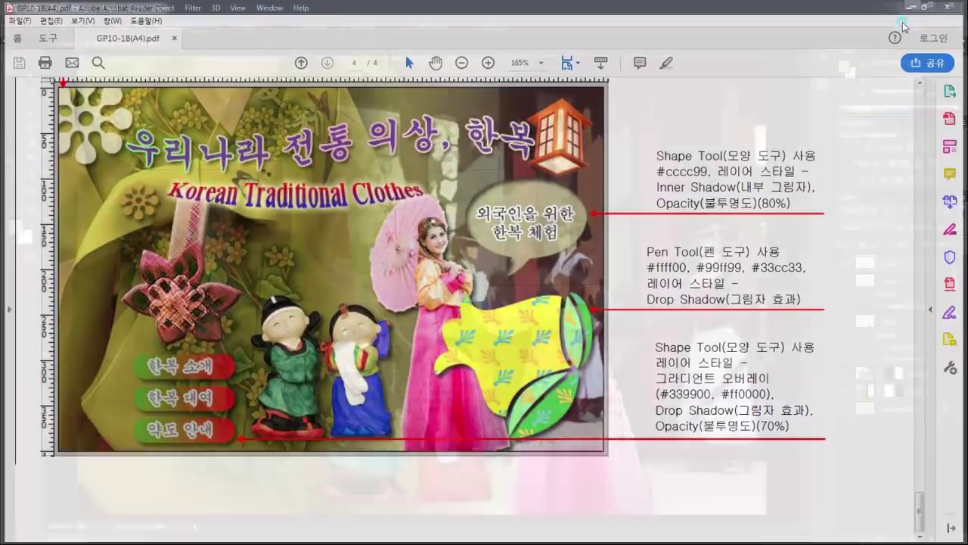
pyautogui.click(907, 5)
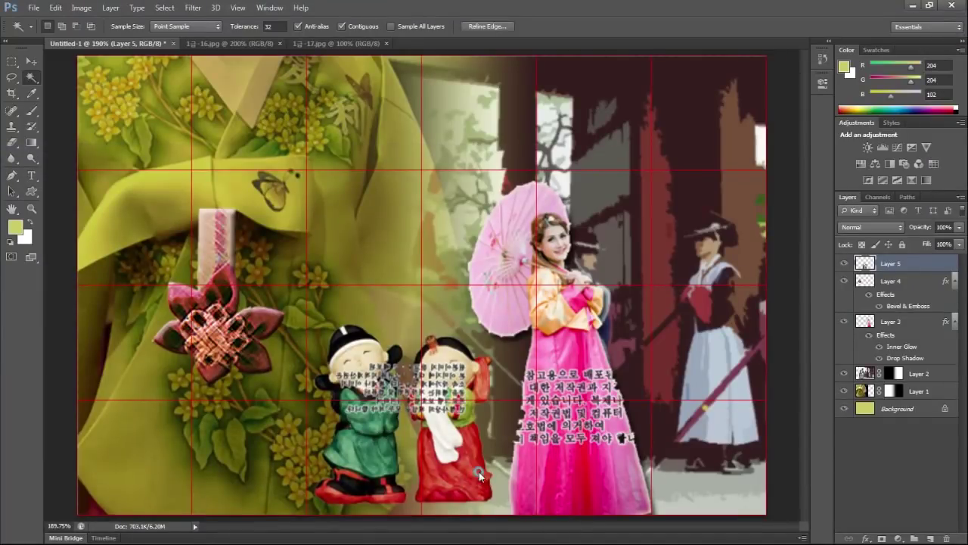
# Zoom the view in closely on the two dolls.
pyautogui.moveTo(382, 326)
pyautogui.mouseDown()
pyautogui.moveTo(481, 451)
pyautogui.moveTo(374, 97)
pyautogui.moveTo(495, 218)
pyautogui.moveTo(426, 53)
pyautogui.mouseUp()
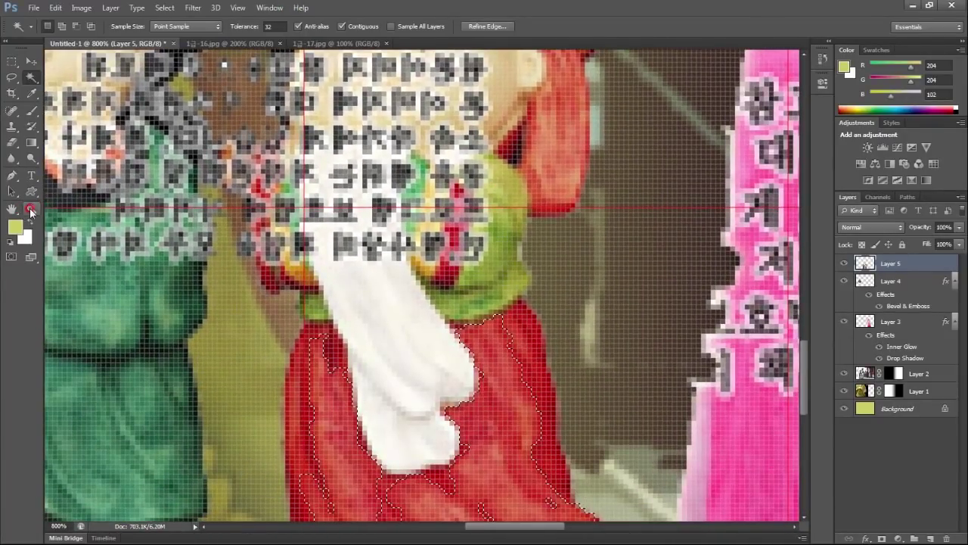
pyautogui.click(30, 209)
pyautogui.click(241, 27)
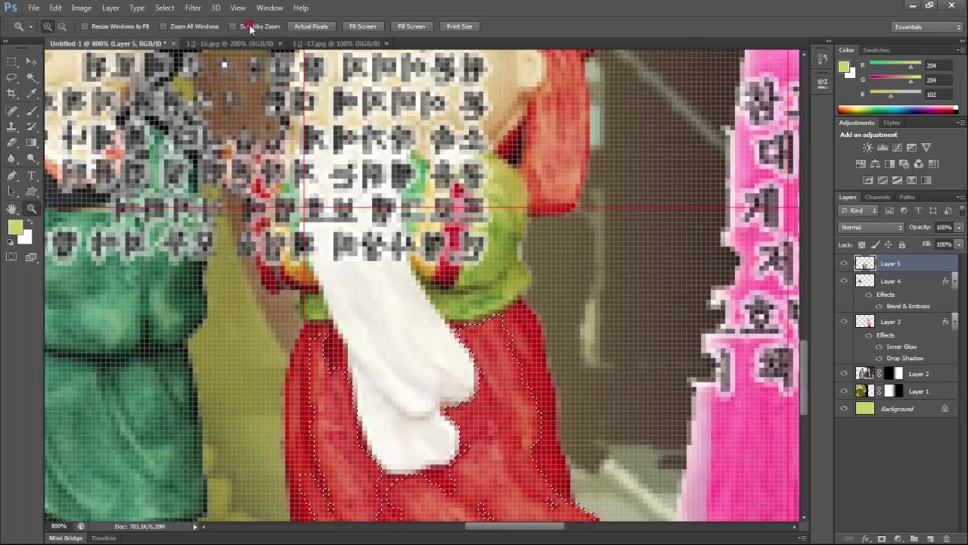
pyautogui.hotkey('ctrl', '0')
pyautogui.moveTo(402, 349); pyautogui.dragTo(509, 509)
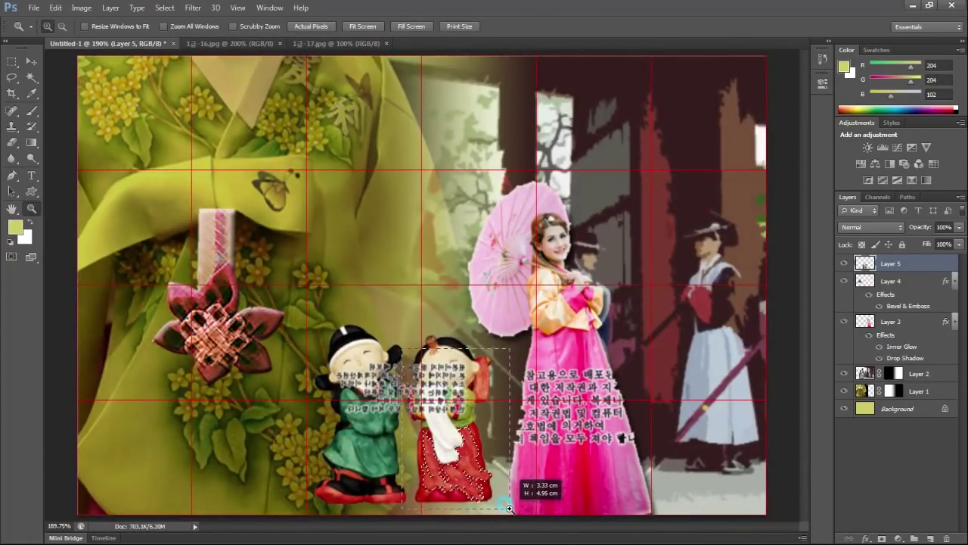
pyautogui.moveTo(509, 508); pyautogui.dragTo(509, 509)
# Use Quick Selection with a smaller brush to select the girl doll's red skirt and raised sleeve.
pyautogui.hotkey('ctrl', 'd')
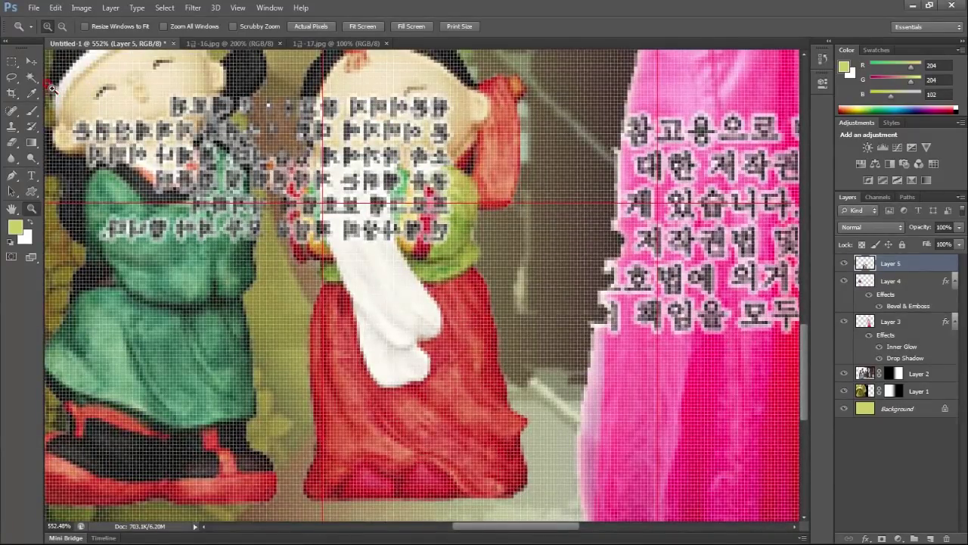
pyautogui.rightClick(31, 78)
pyautogui.click(76, 74)
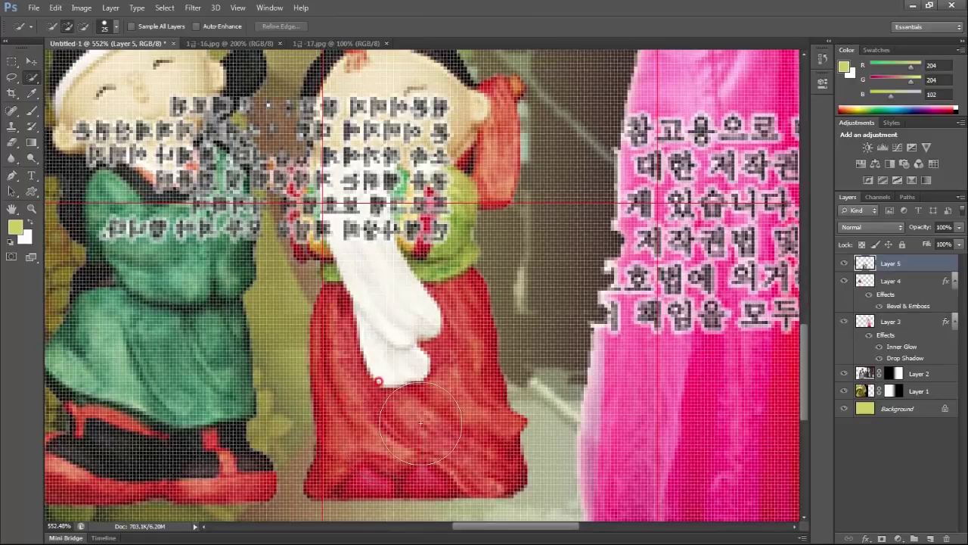
pyautogui.moveTo(421, 424); pyautogui.dragTo(424, 438)
pyautogui.press('[')
pyautogui.press('[')
pyautogui.press('[')
pyautogui.press('[')
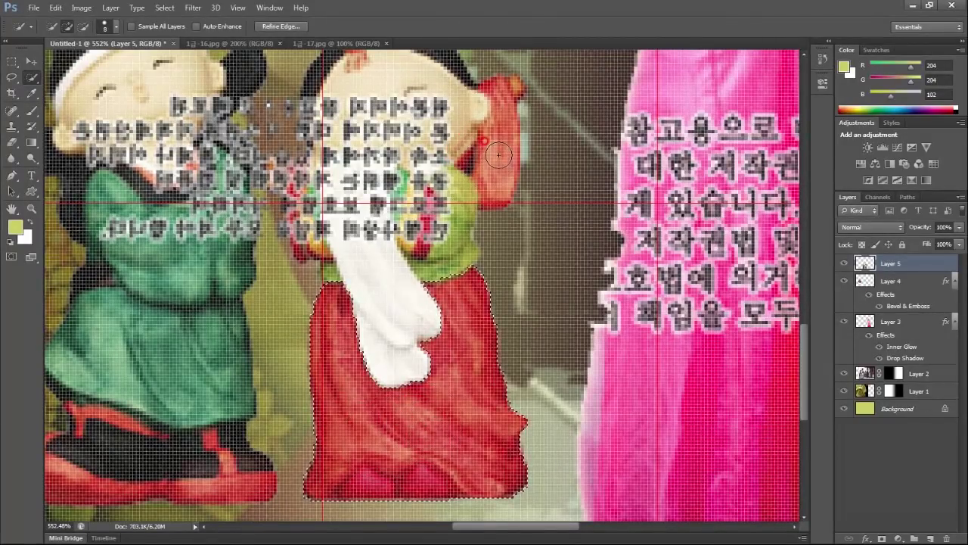
pyautogui.moveTo(498, 154); pyautogui.dragTo(501, 106)
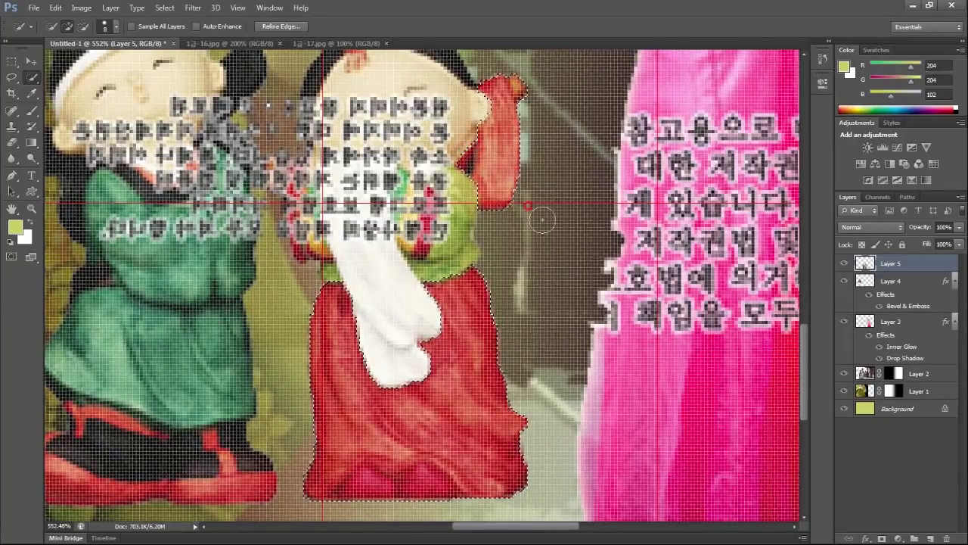
# Shift the selected skirt and sleeve to blue with Hue/Saturation, then deselect and fit the poster.
pyautogui.hotkey('ctrl', 'u')
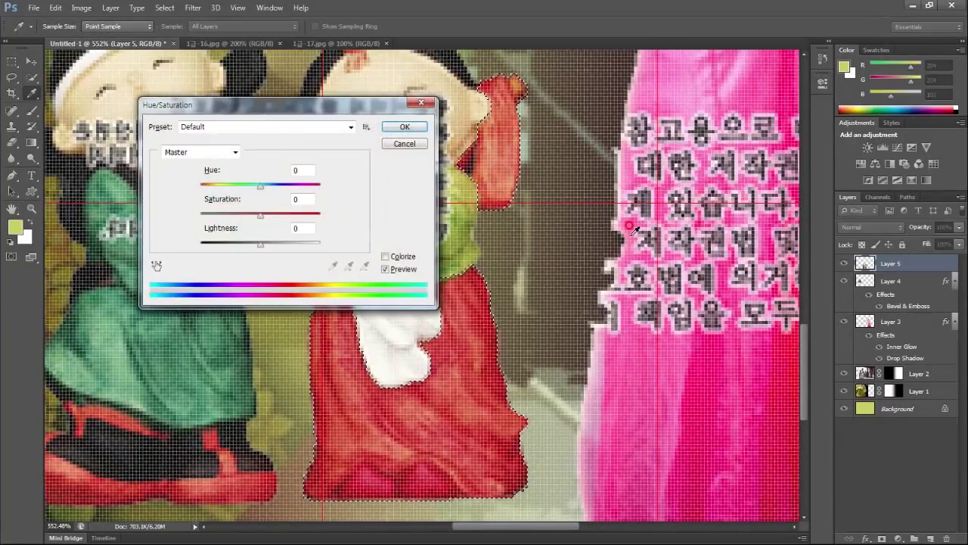
pyautogui.moveTo(331, 108); pyautogui.dragTo(618, 118)
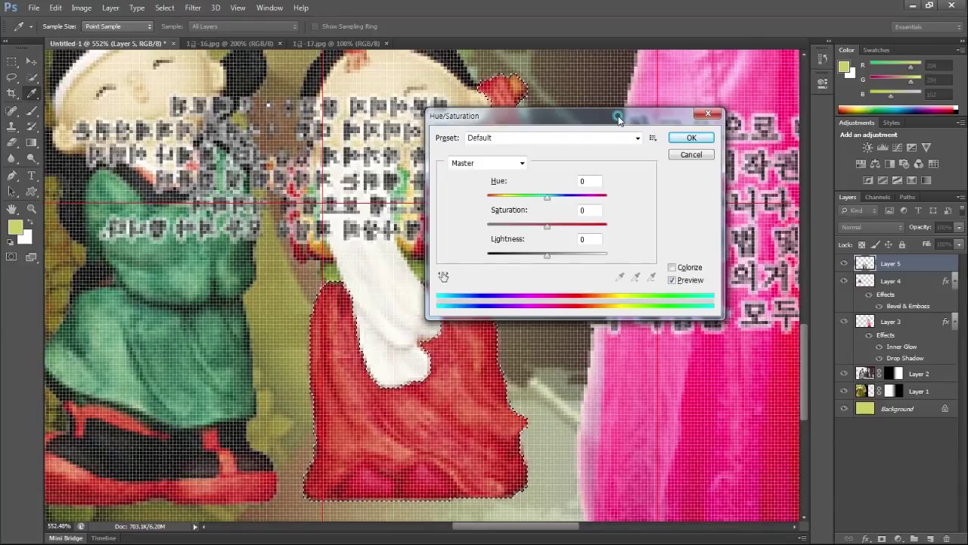
pyautogui.moveTo(547, 197)
pyautogui.mouseDown()
pyautogui.moveTo(560, 203)
pyautogui.moveTo(501, 202)
pyautogui.mouseUp()
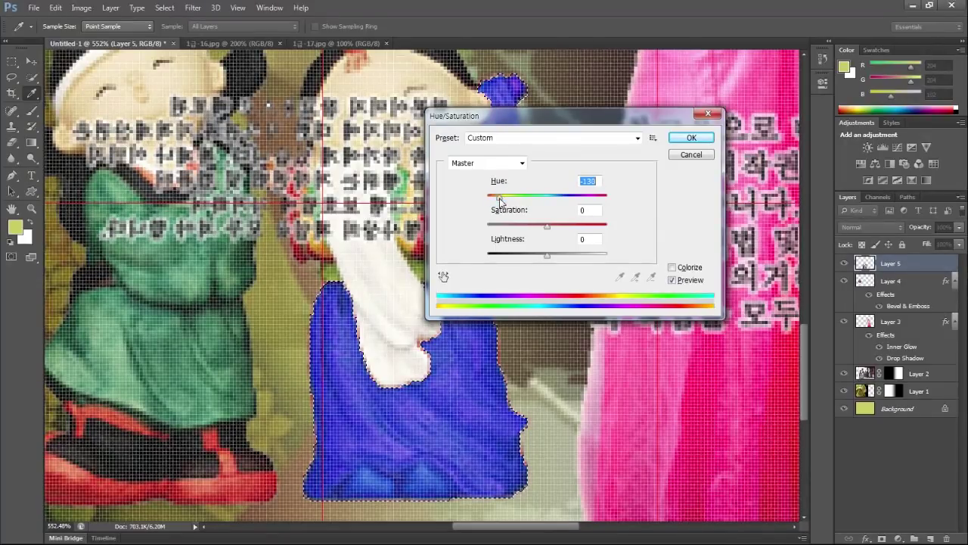
pyautogui.click(691, 138)
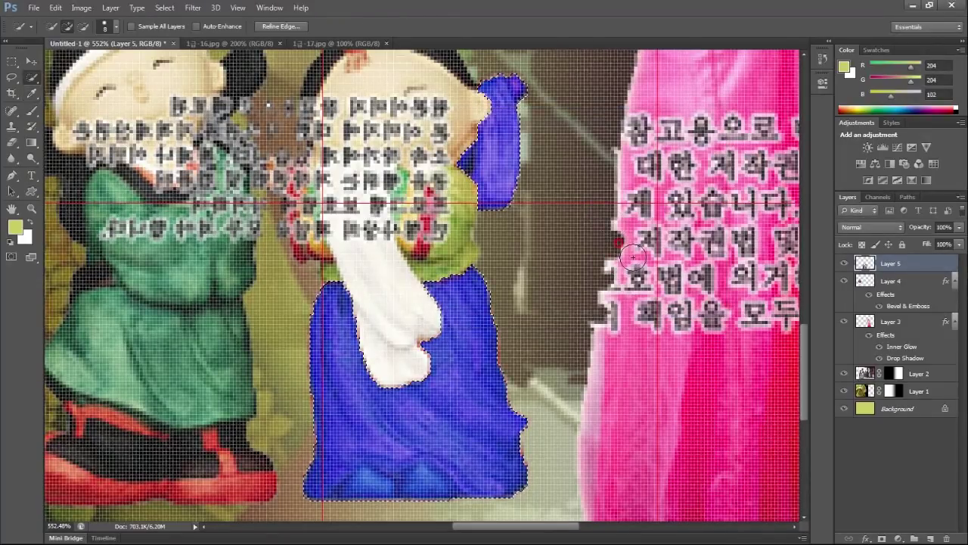
pyautogui.hotkey('ctrl', 'd')
pyautogui.hotkey('ctrl', '0')
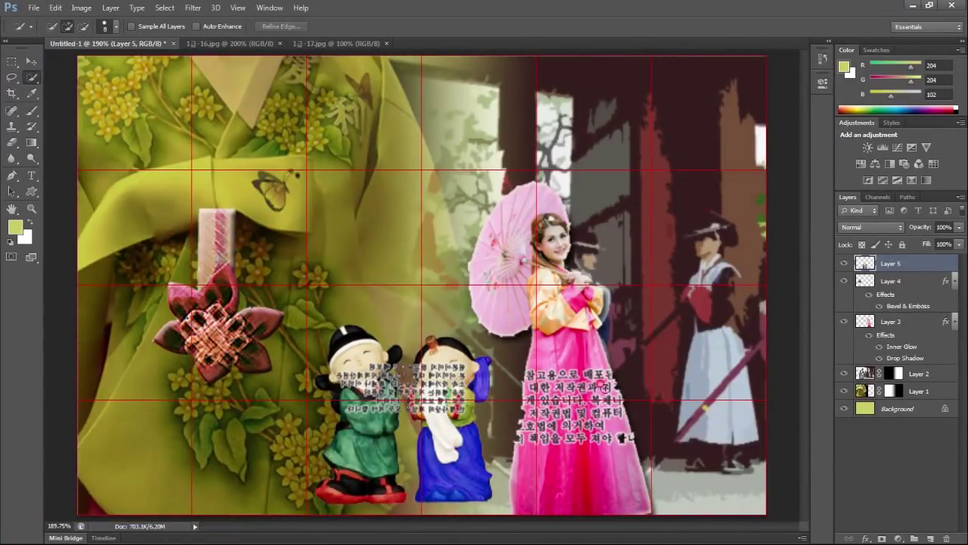
# Add a Drop Shadow to the dolls on Layer 5 and close the 1급-16.jpg source photo.
pyautogui.doubleClick(917, 266)
pyautogui.click(430, 313)
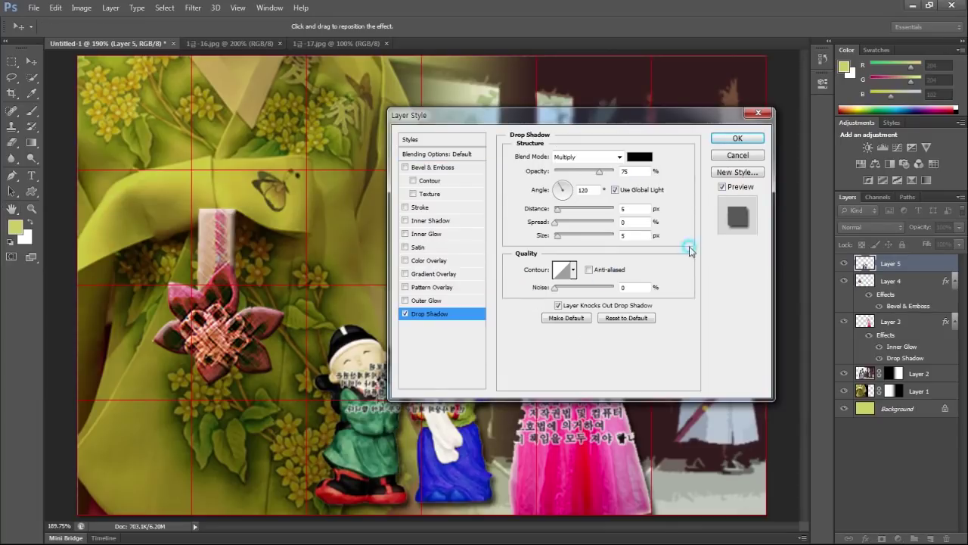
pyautogui.click(736, 141)
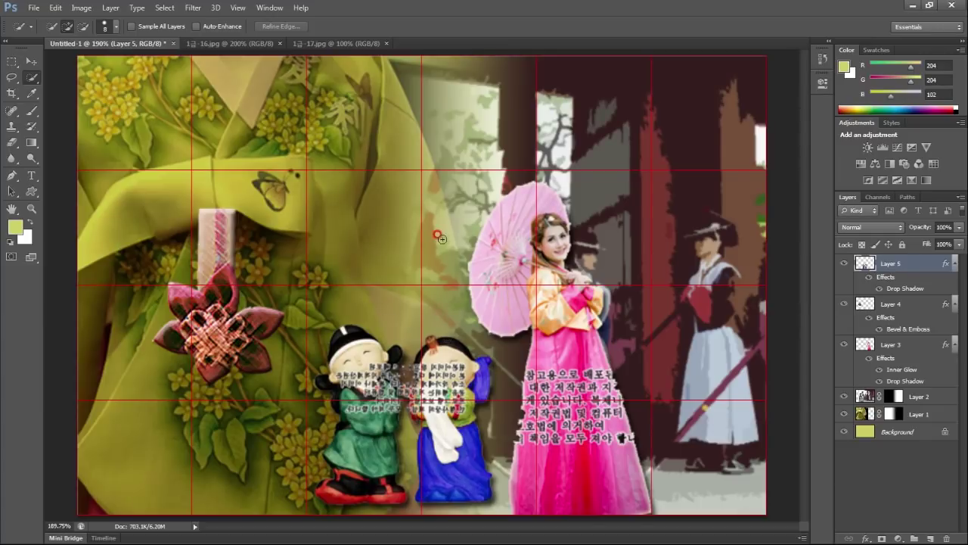
pyautogui.click(227, 43)
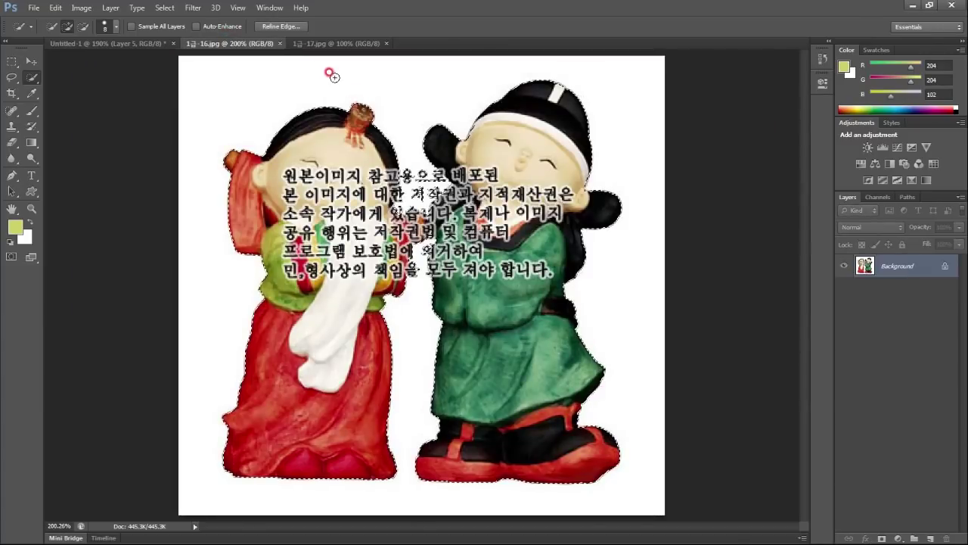
pyautogui.click(282, 44)
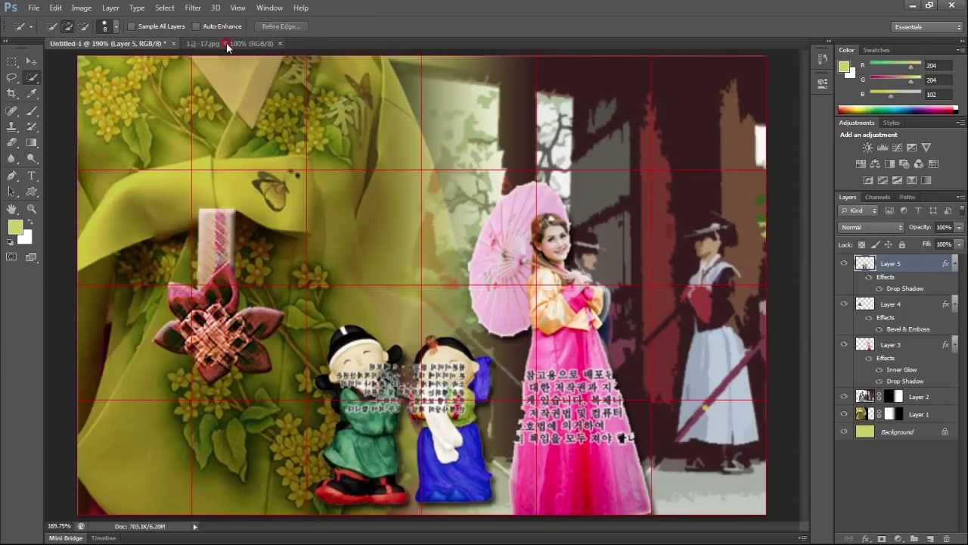
# Bring up the 1급-17.jpg lantern photo with its grid hidden, ready for Polygonal Lasso.
pyautogui.click(192, 44)
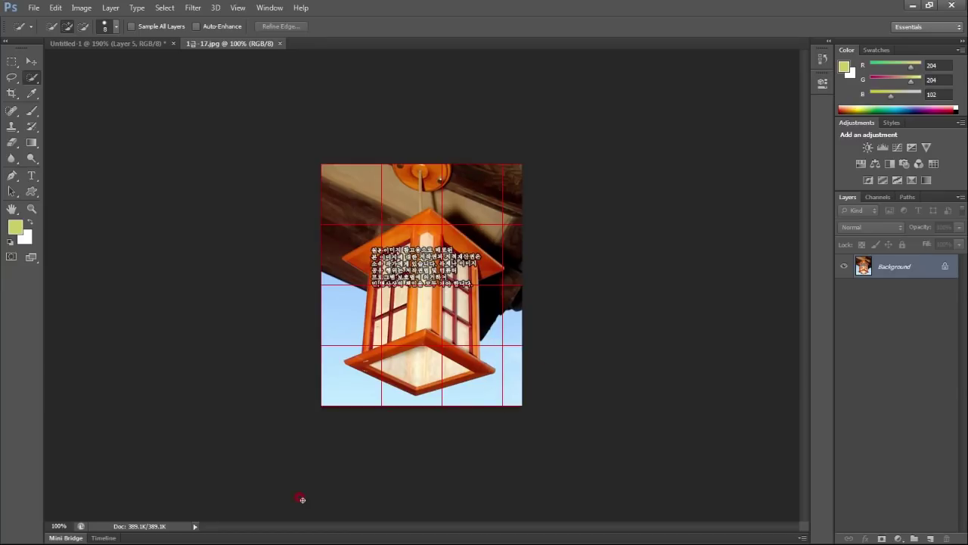
pyautogui.hotkey('ctrl', "'")
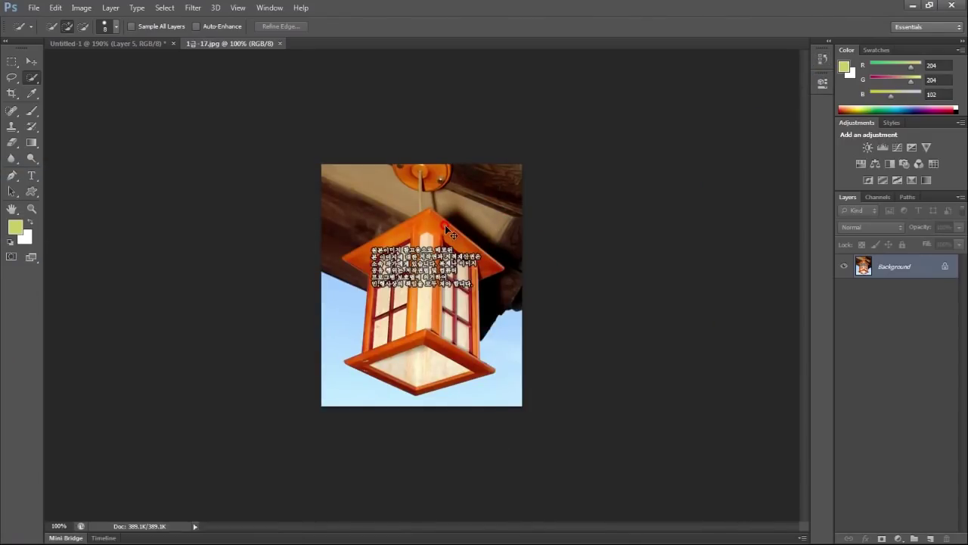
pyautogui.scroll(3, 445, 224)
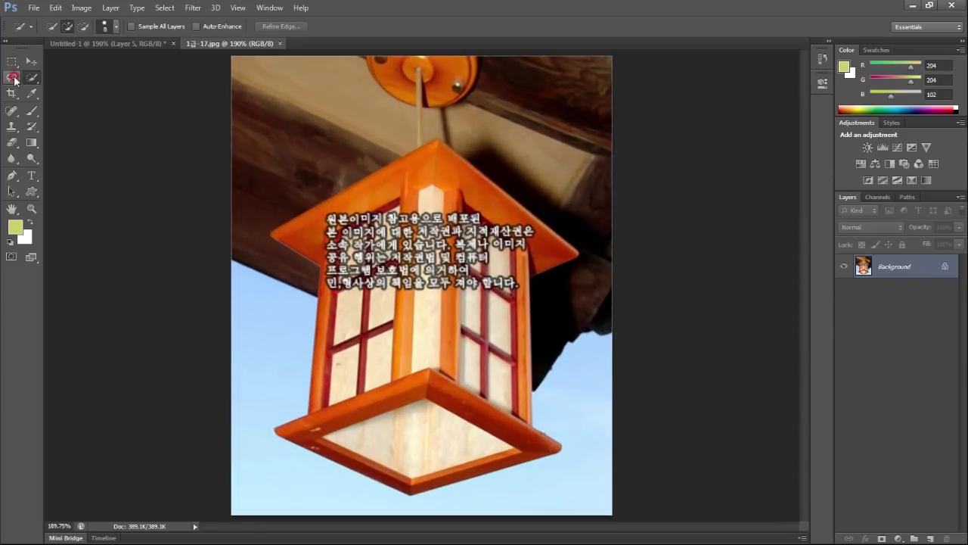
pyautogui.click(12, 78)
pyautogui.click(68, 89)
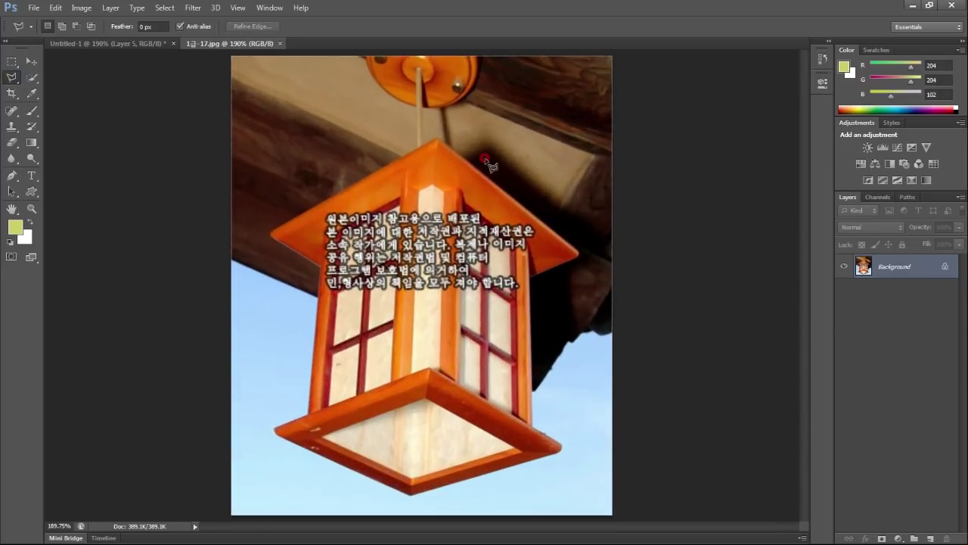
# Trace a polygonal selection around the hanging lantern, then return to the poster document.
pyautogui.click(437, 136)
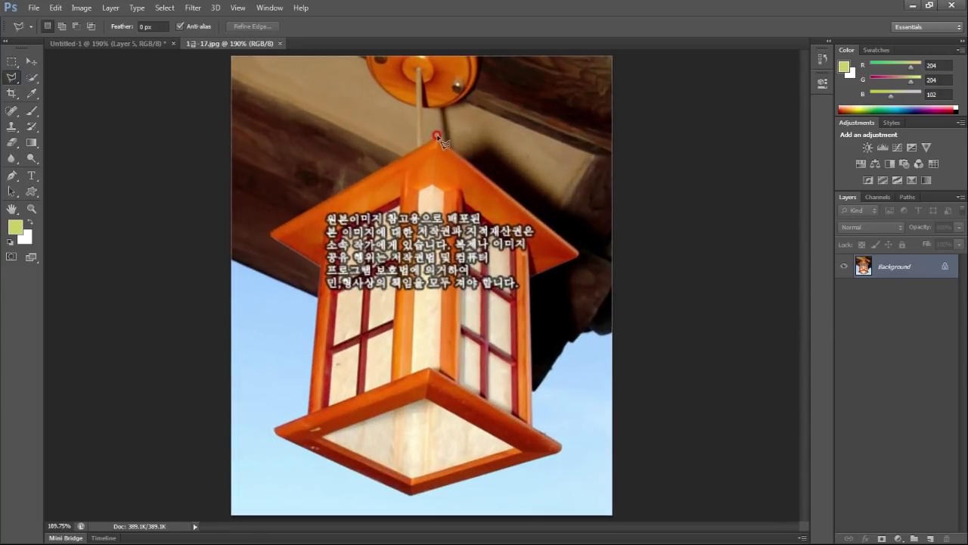
pyautogui.click(270, 235)
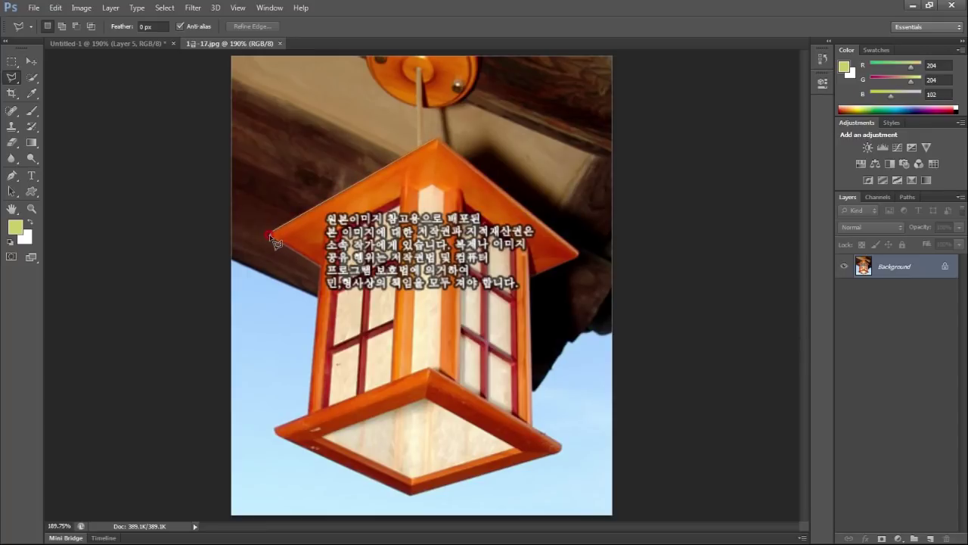
pyautogui.click(321, 266)
pyautogui.click(308, 414)
pyautogui.click(275, 435)
pyautogui.click(411, 494)
pyautogui.click(560, 448)
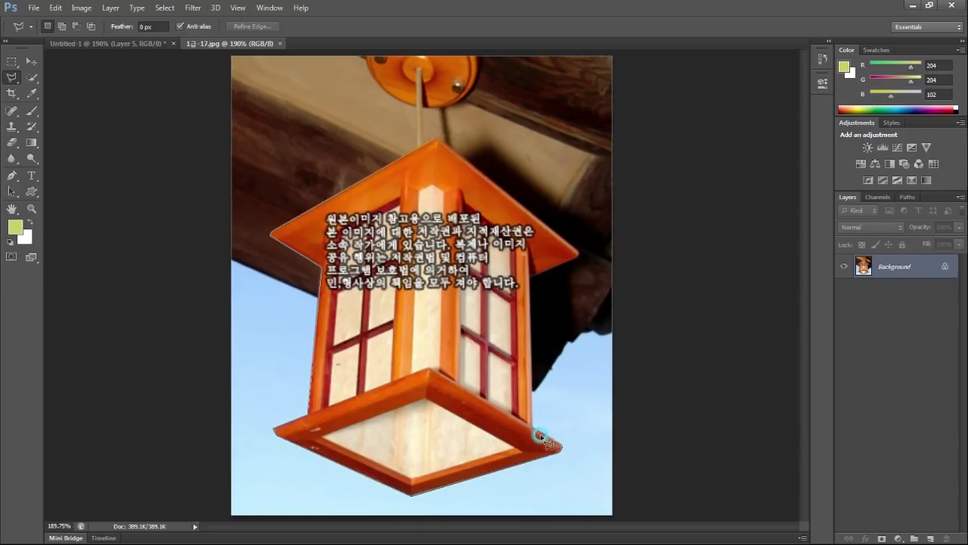
pyautogui.click(531, 420)
pyautogui.click(531, 275)
pyautogui.click(576, 249)
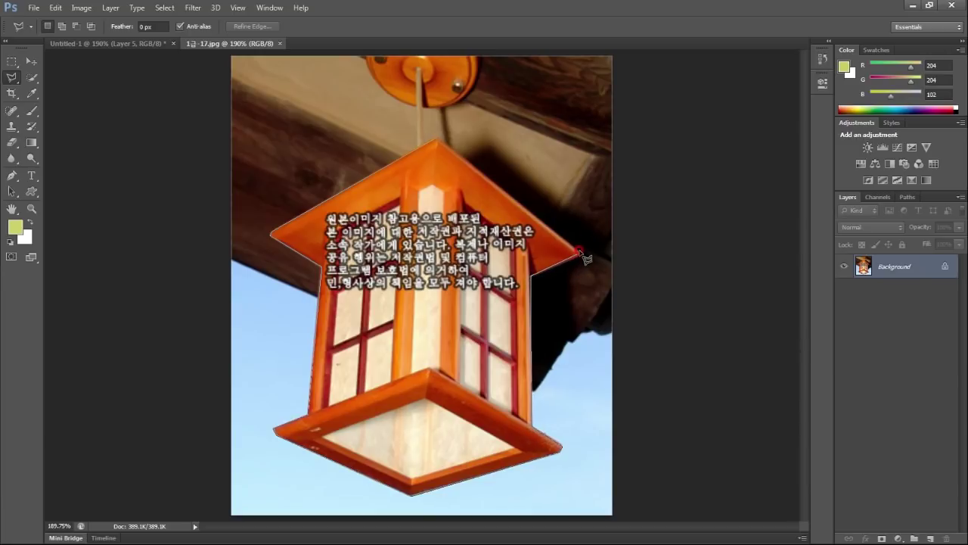
pyautogui.click(436, 138)
pyautogui.doubleClick(436, 138)
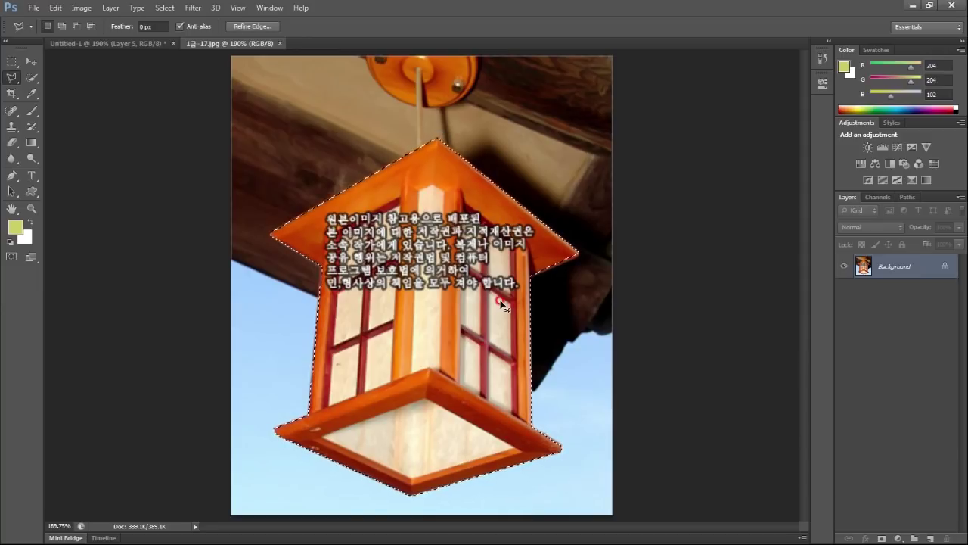
pyautogui.click(143, 43)
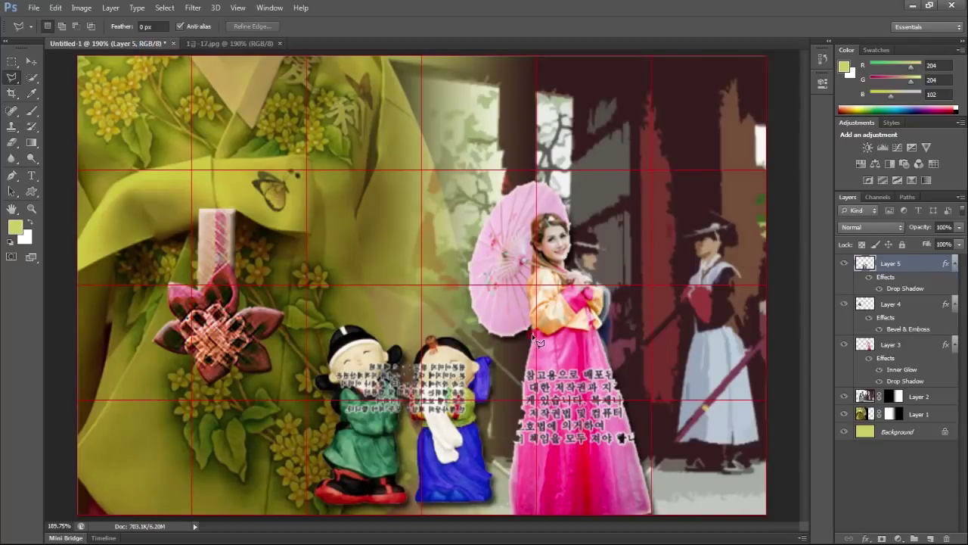
# Paste the lantern as a new layer, scale it to about 25%, and place it top-right.
pyautogui.hotkey('ctrl', 'v')
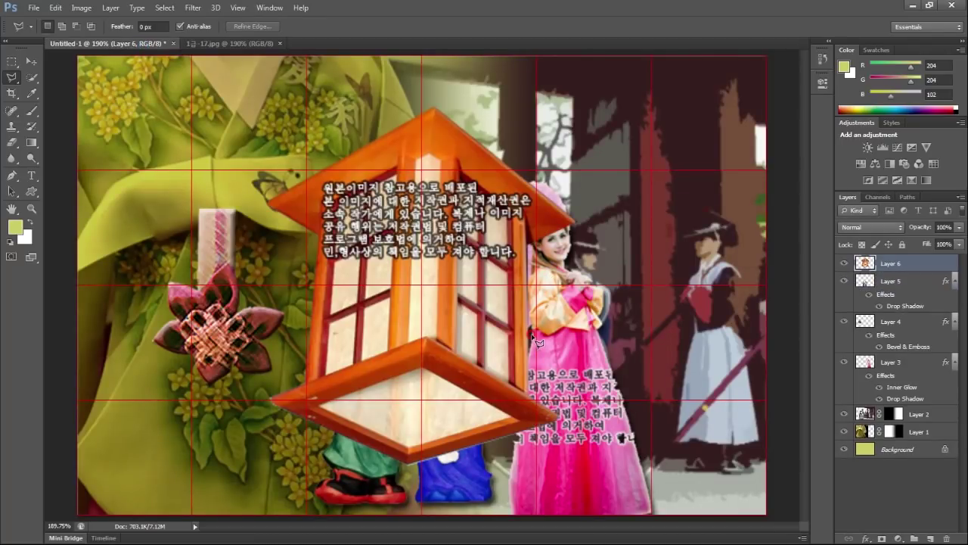
pyautogui.hotkey('ctrl', 't')
pyautogui.moveTo(261, 105)
pyautogui.mouseDown()
pyautogui.moveTo(335, 157)
pyautogui.moveTo(476, 316)
pyautogui.mouseUp()
pyautogui.moveTo(543, 413); pyautogui.dragTo(717, 157)
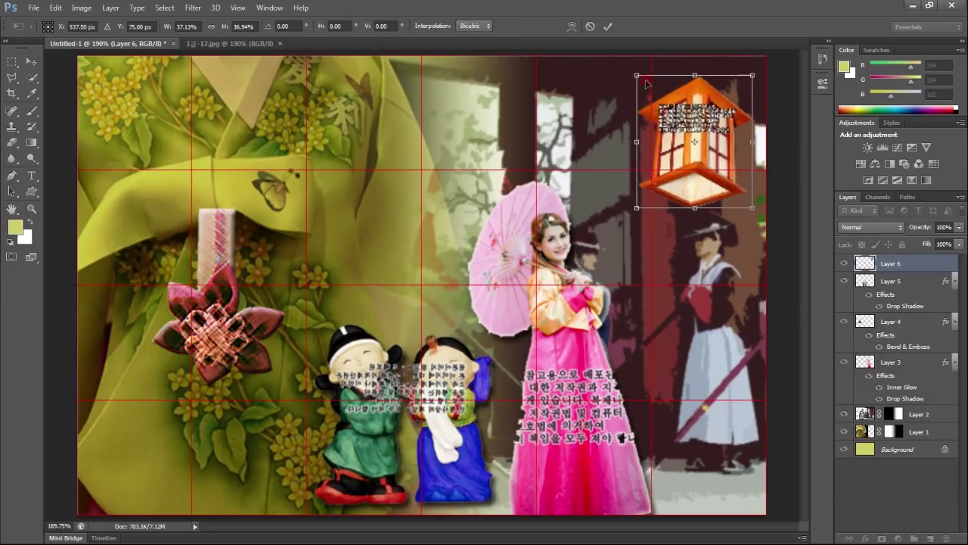
pyautogui.moveTo(633, 69); pyautogui.dragTo(671, 115)
pyautogui.moveTo(706, 188); pyautogui.dragTo(700, 139)
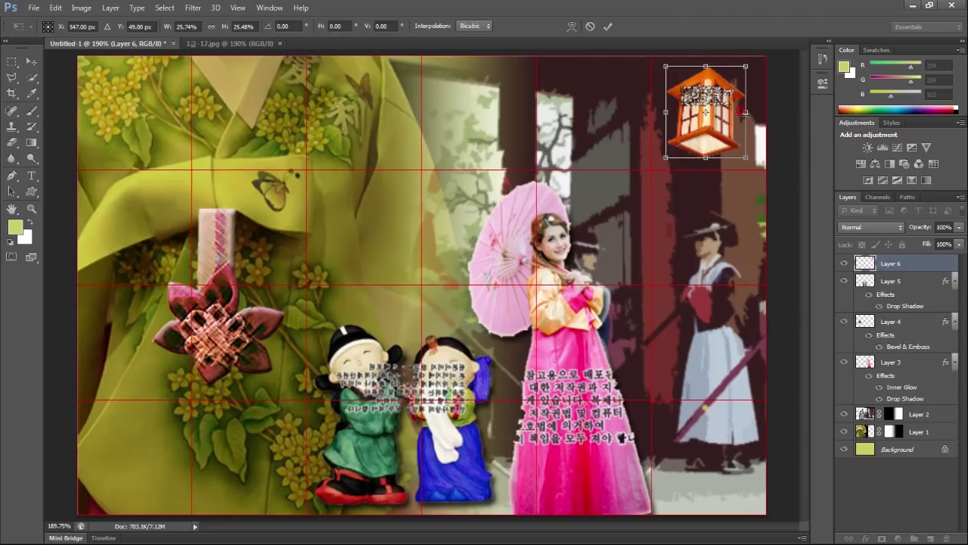
pyautogui.moveTo(745, 112); pyautogui.dragTo(738, 112)
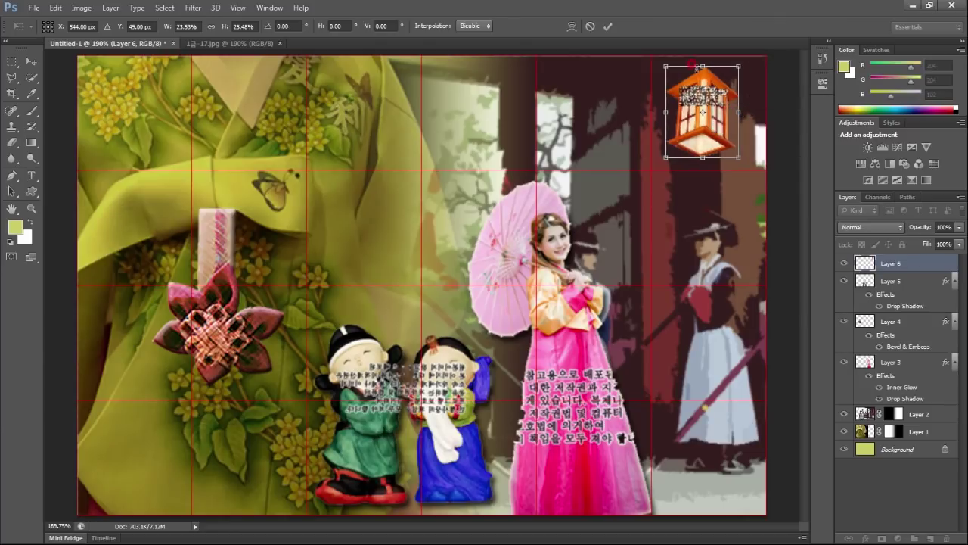
pyautogui.press('Return')
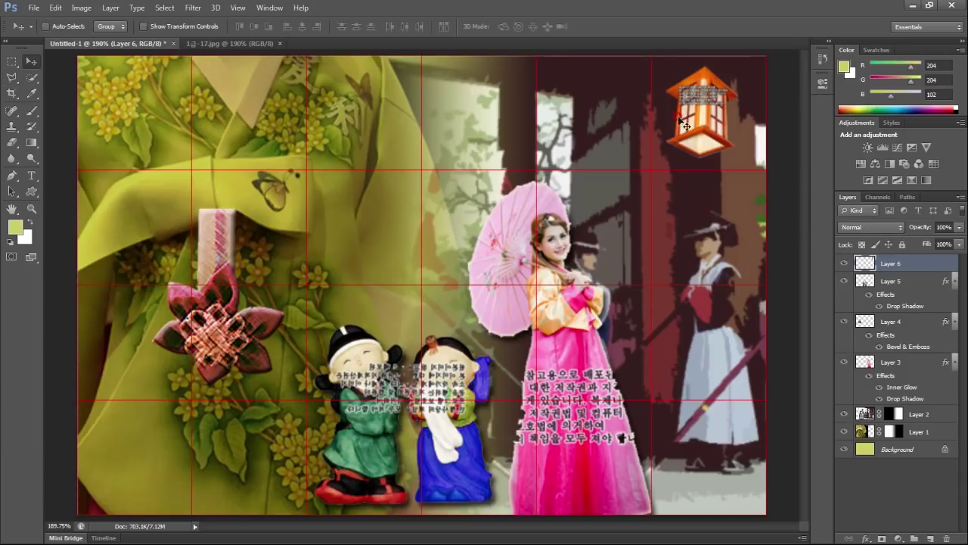
pyautogui.moveTo(699, 130); pyautogui.dragTo(701, 134)
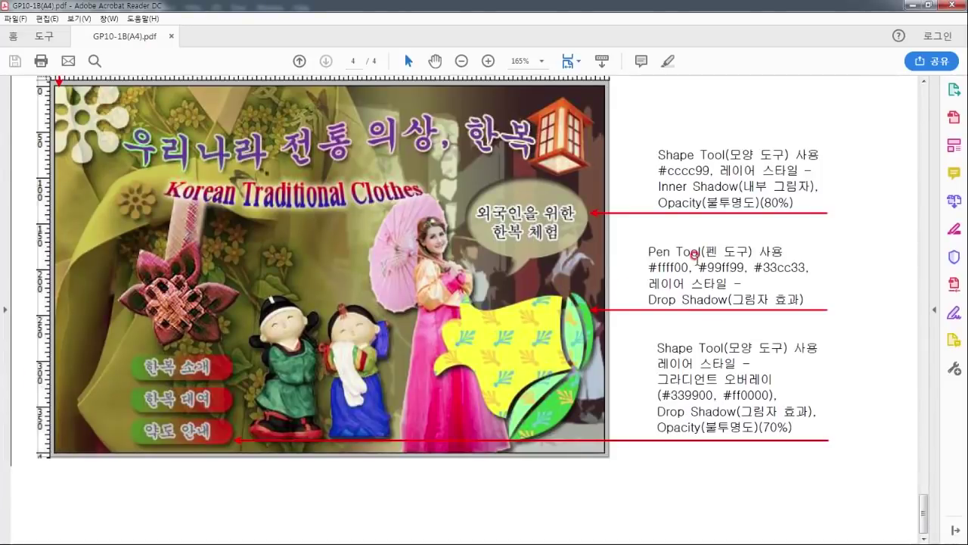
# Select the title text '우리나라 전통 의상, 한복' in the spec's text-effect section.
pyautogui.scroll(3, 327, 273)
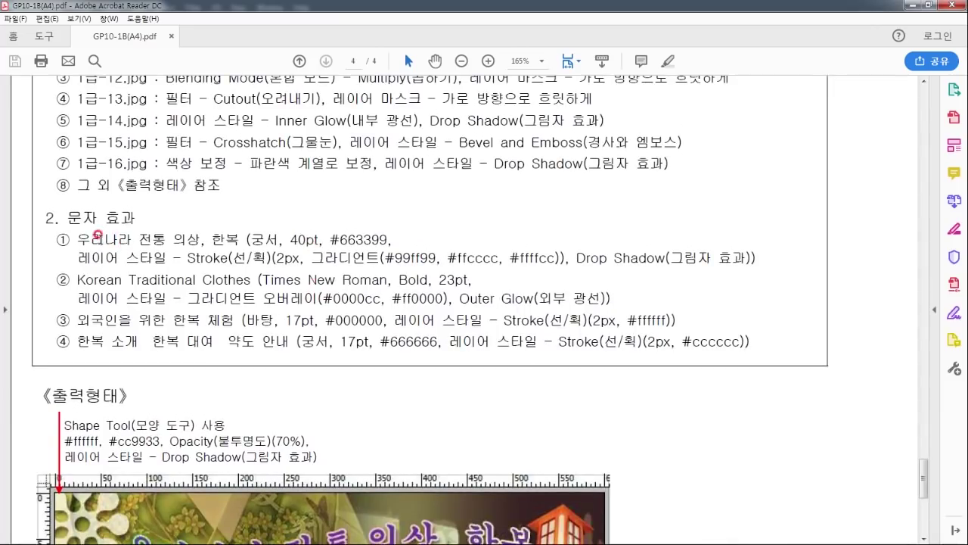
pyautogui.scroll(-3, 284, 281)
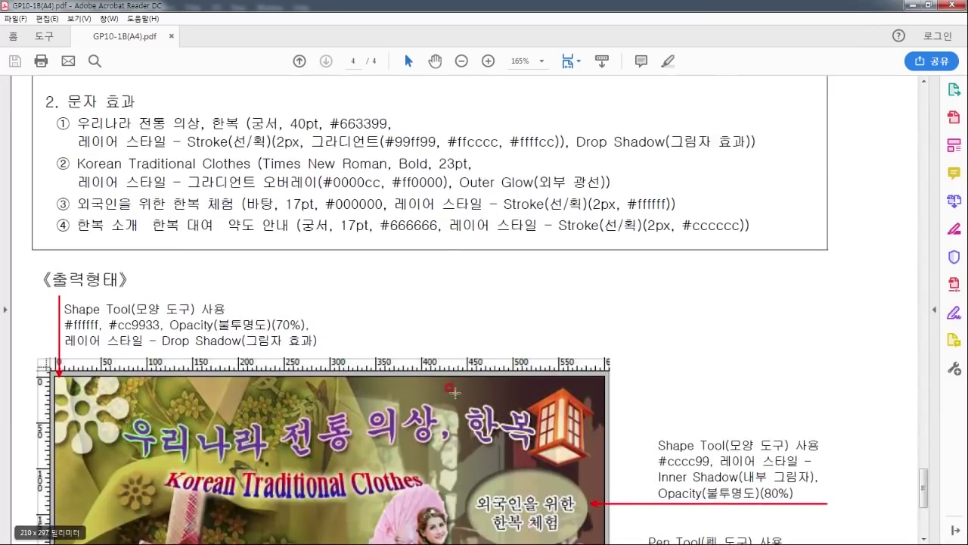
pyautogui.moveTo(79, 121); pyautogui.dragTo(247, 123)
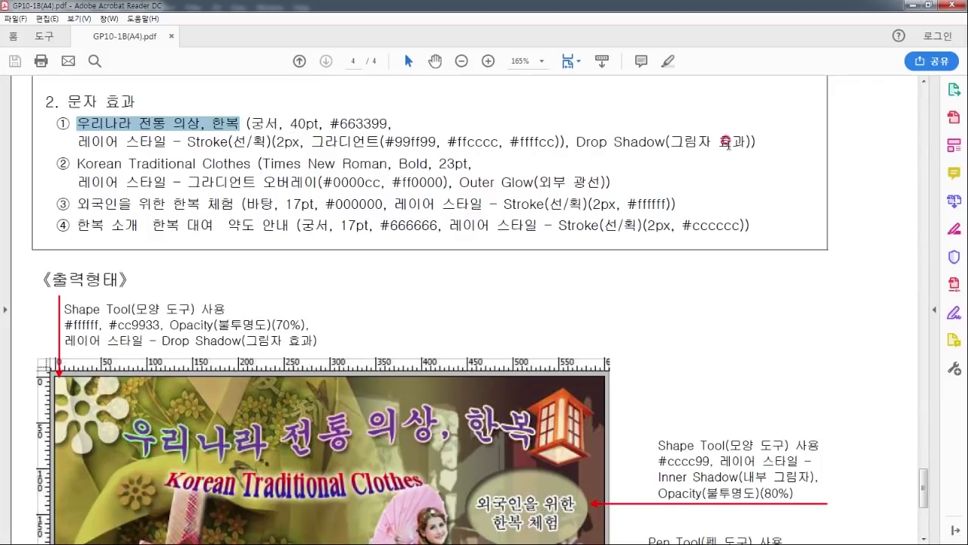
# Back in Photoshop, start a new type layer on the poster canvas.
pyautogui.click(911, 5)
pyautogui.click(32, 175)
pyautogui.click(371, 207)
# Paste the title '우리나라 전통 의상, 한복' and set it to 궁서 at 40 pt.
pyautogui.click(407, 227)
pyautogui.hotkey('ctrl', 'v')
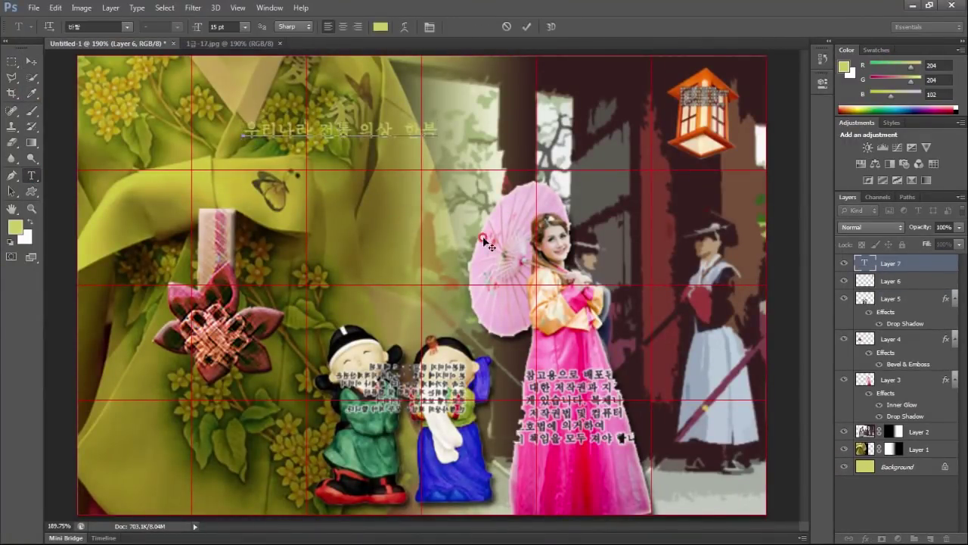
pyautogui.click(864, 263)
pyautogui.doubleClick(864, 263)
pyautogui.click(196, 32)
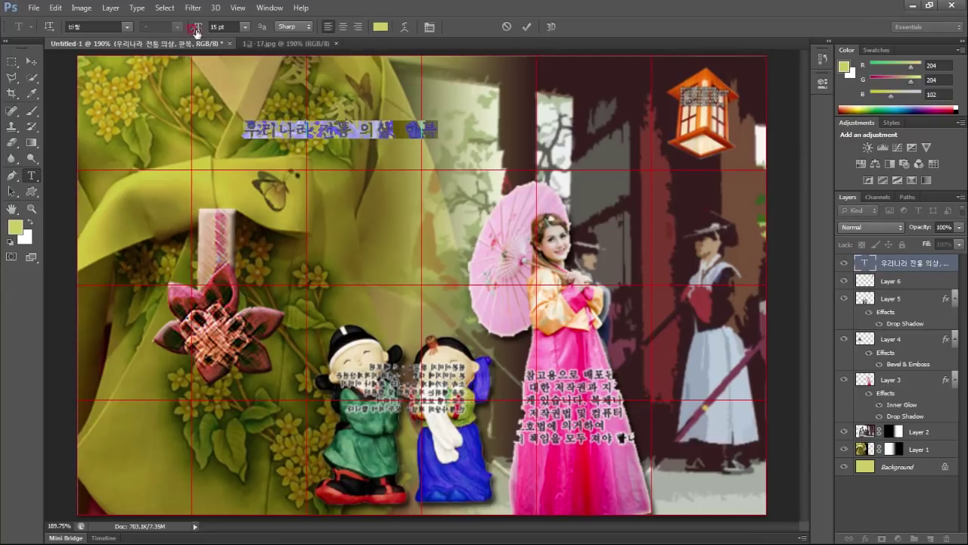
pyautogui.click(123, 28)
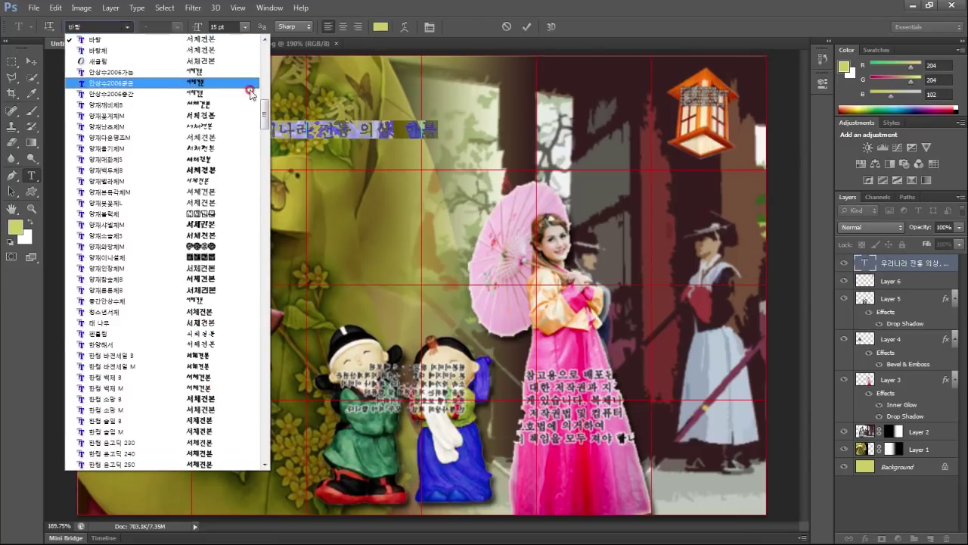
pyautogui.moveTo(266, 113); pyautogui.dragTo(266, 94)
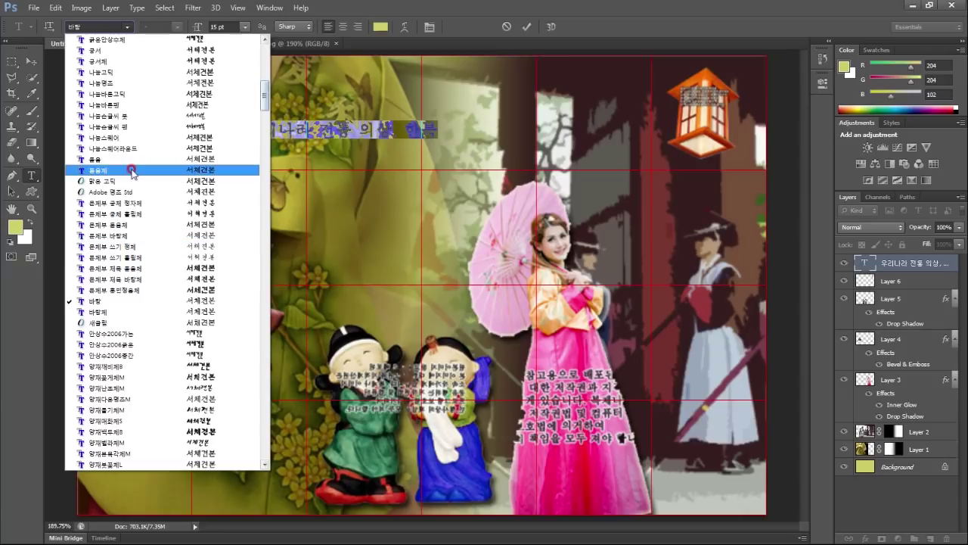
pyautogui.click(128, 58)
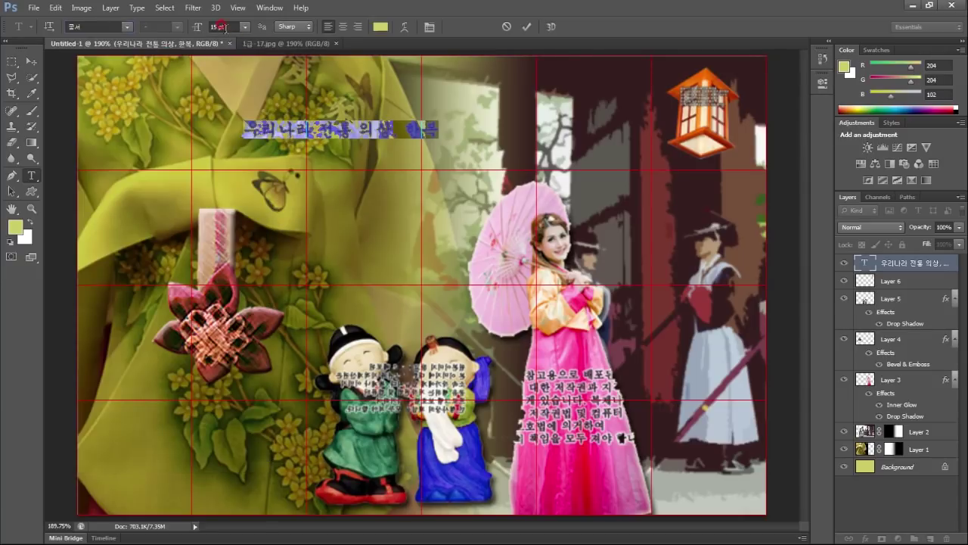
pyautogui.write('48')
pyautogui.press('Return')
# Colour the title purple #663399 and commit the text.
pyautogui.click(380, 26)
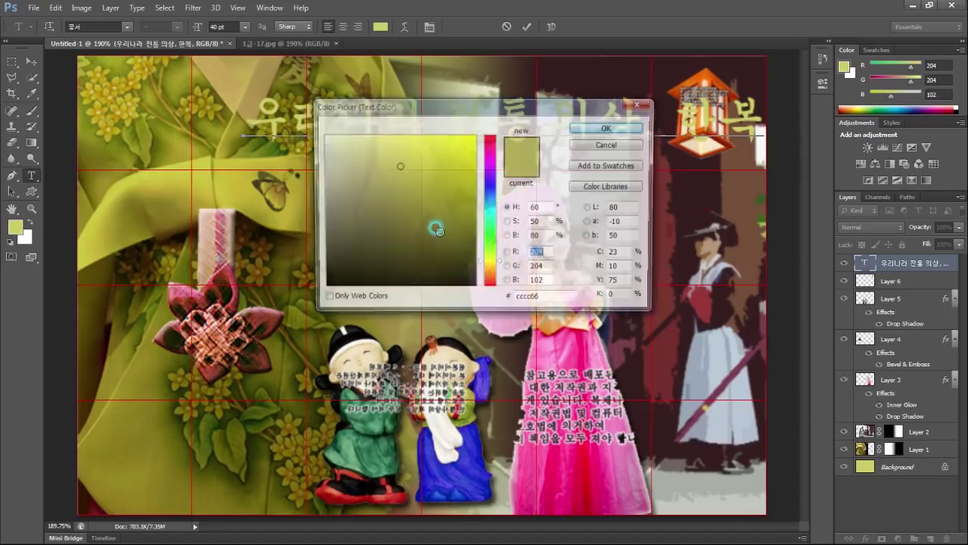
pyautogui.doubleClick(544, 299)
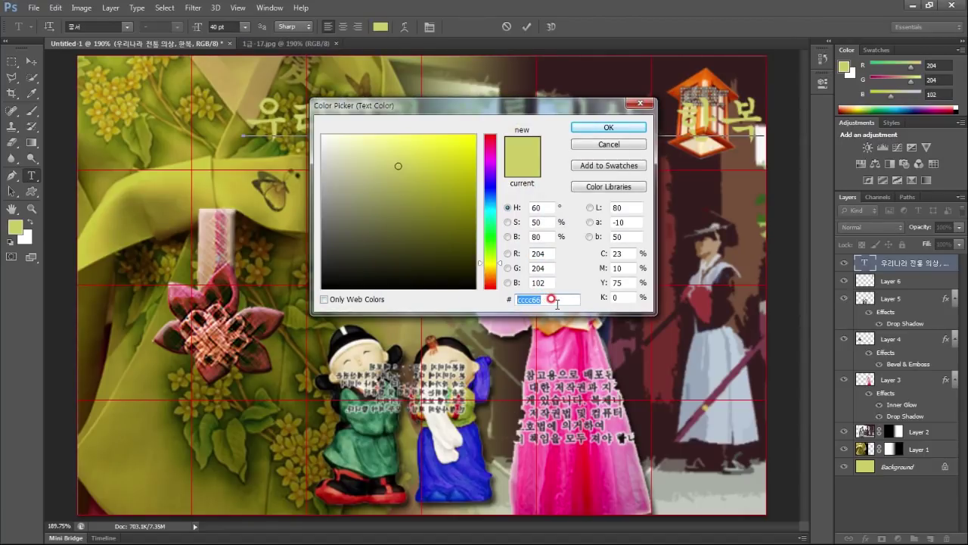
pyautogui.write('006633')
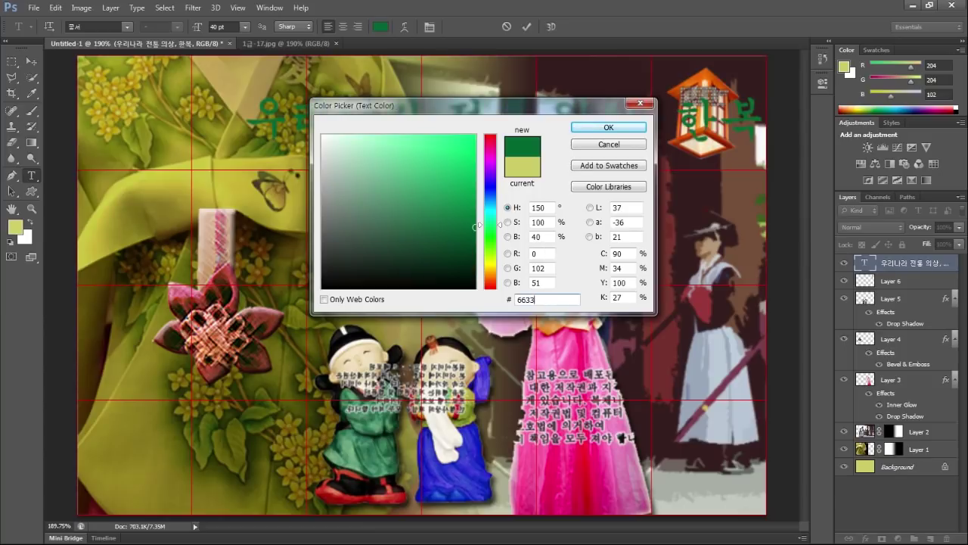
pyautogui.write('99')
pyautogui.press('Return')
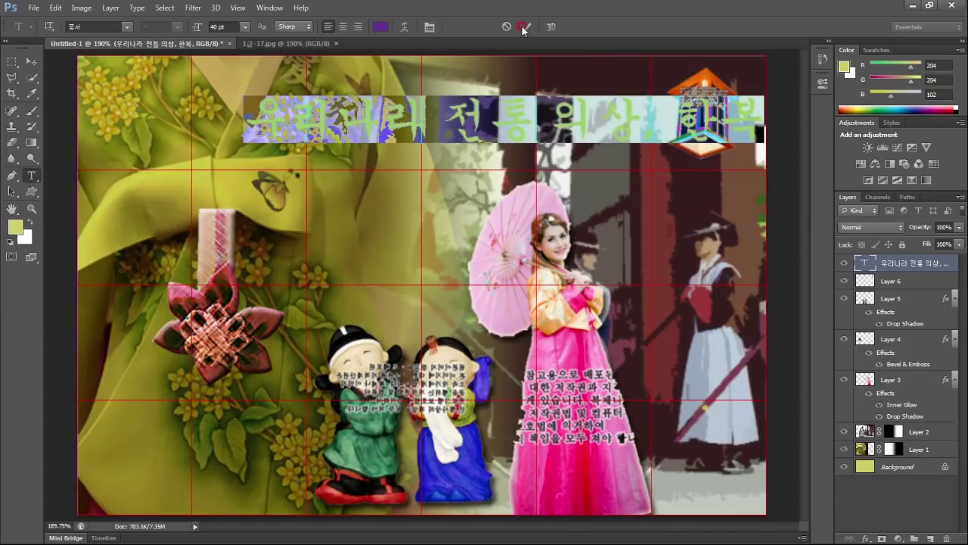
pyautogui.click(522, 28)
# Position the title across the top of the poster.
pyautogui.click(31, 60)
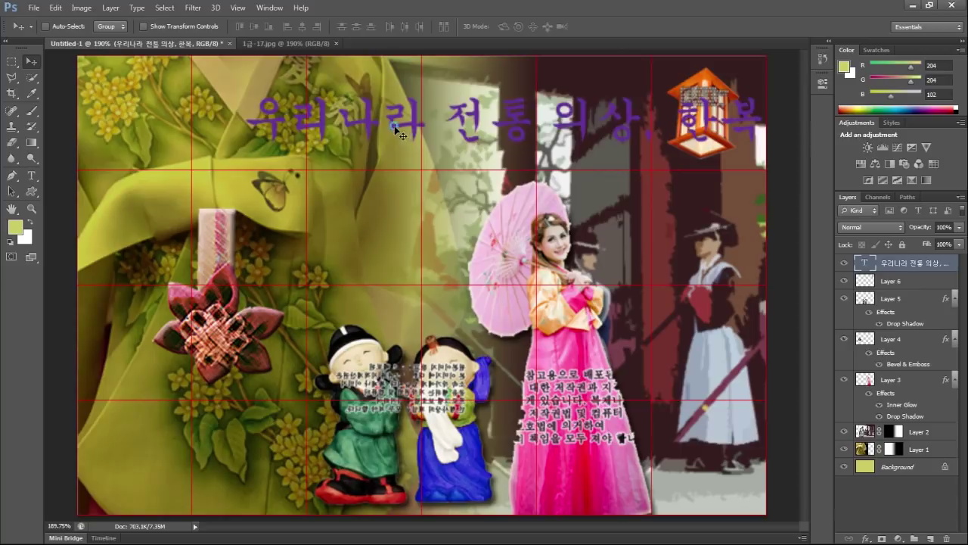
pyautogui.moveTo(394, 125); pyautogui.dragTo(275, 144)
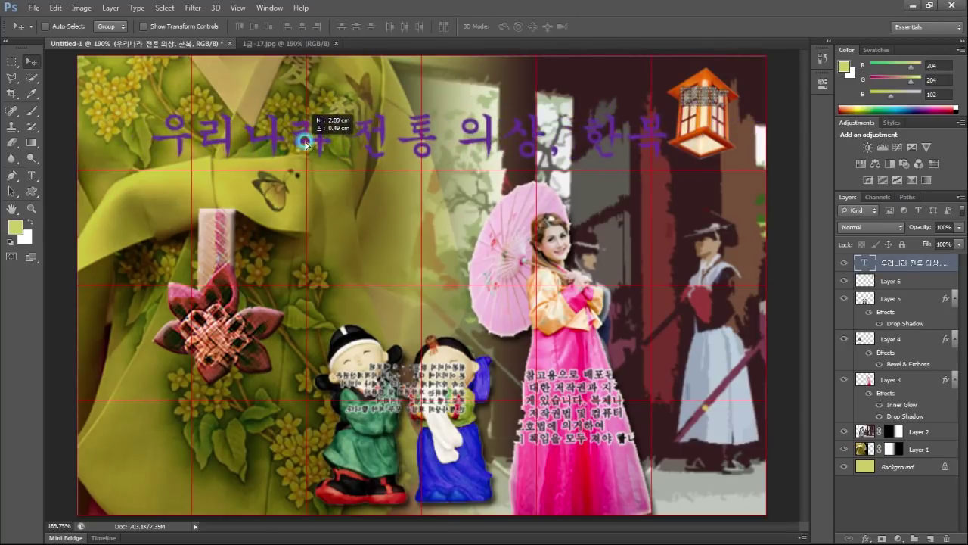
pyautogui.moveTo(274, 144); pyautogui.dragTo(306, 148)
pyautogui.click(949, 264)
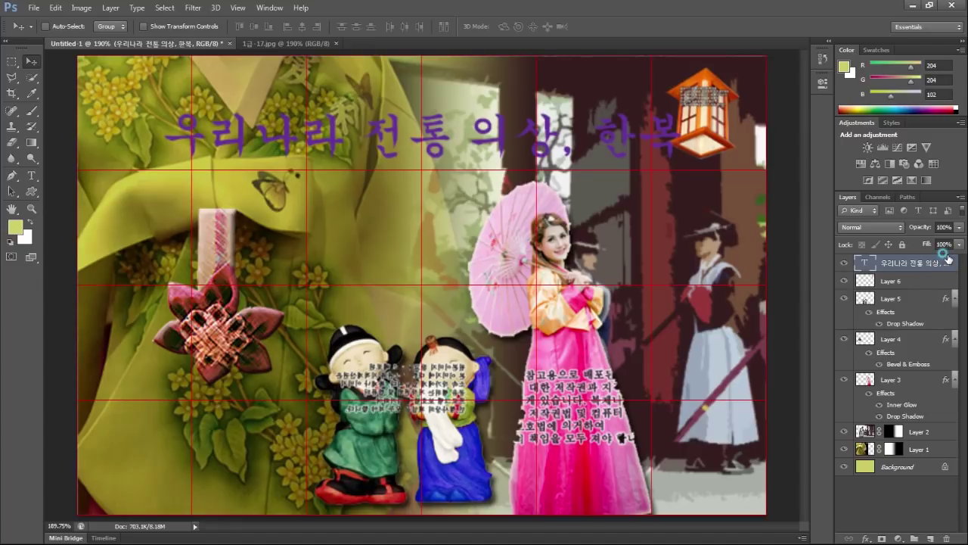
# Give the title a gradient Stroke with a light green 99ff99 left stop.
pyautogui.doubleClick(948, 259)
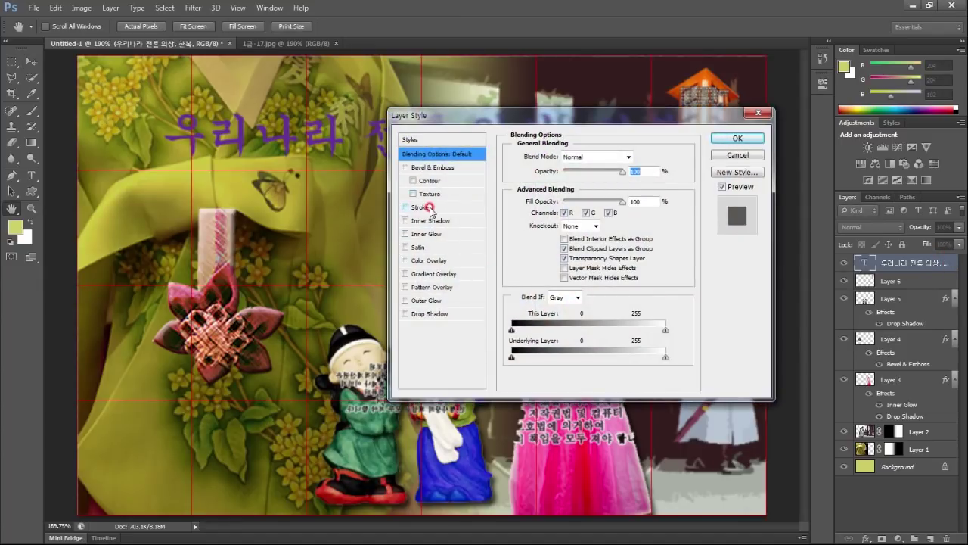
pyautogui.click(428, 207)
pyautogui.click(560, 221)
pyautogui.click(567, 236)
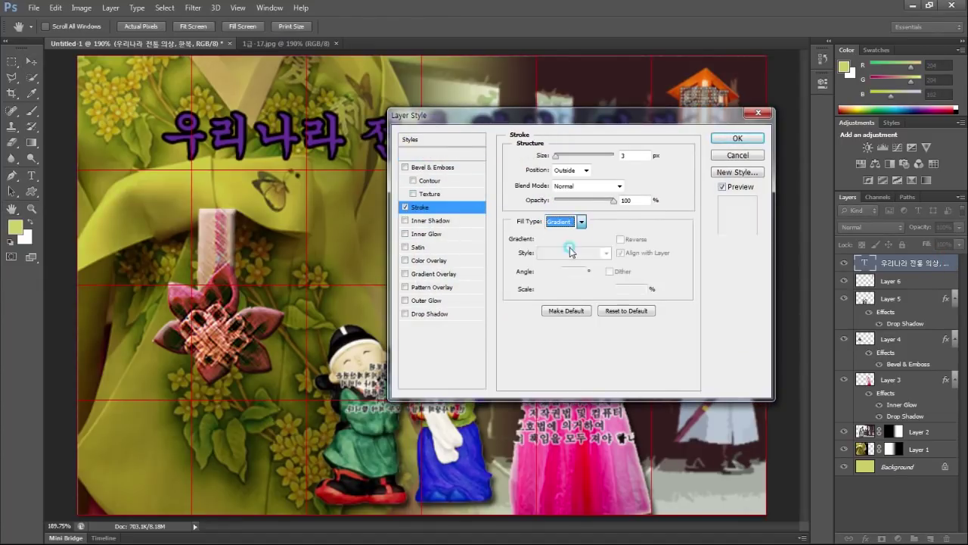
pyautogui.click(571, 240)
pyautogui.click(360, 283)
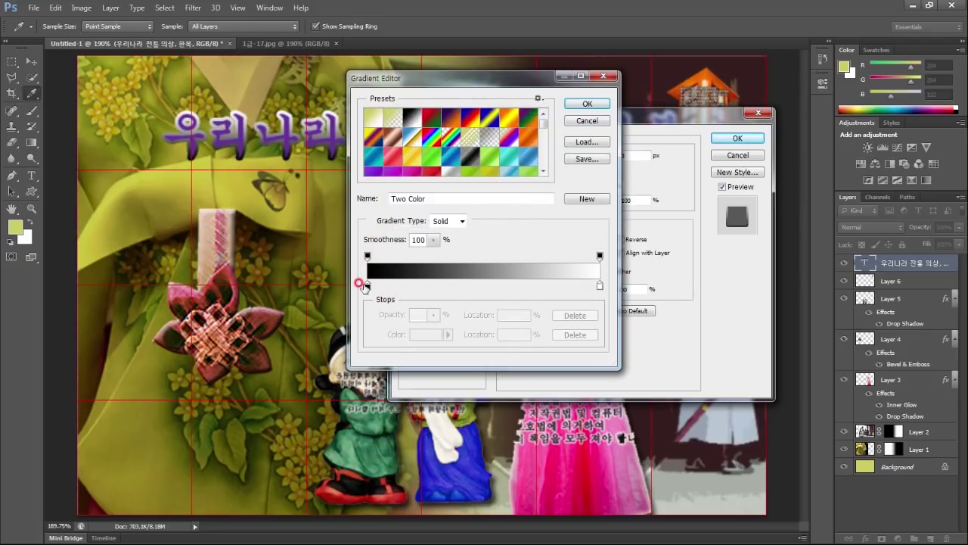
pyautogui.doubleClick(366, 285)
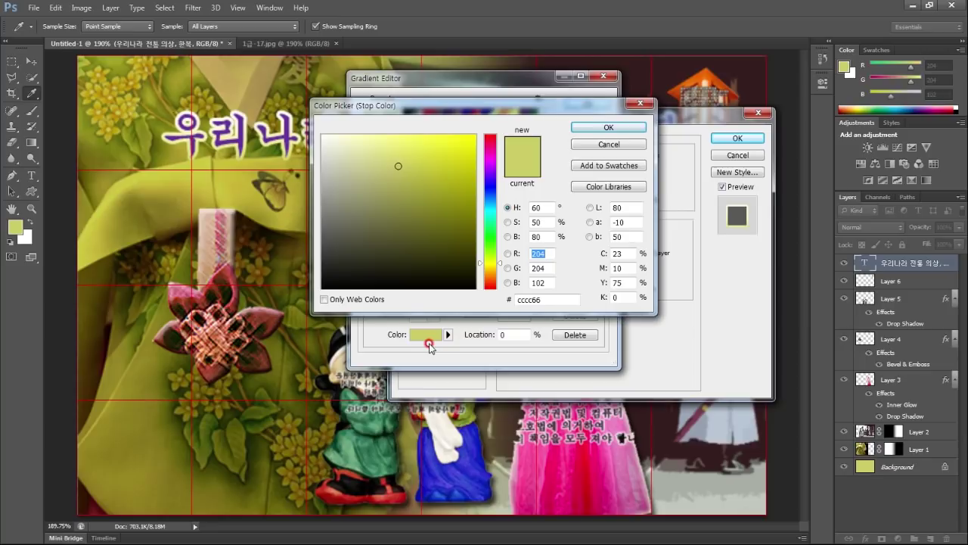
pyautogui.doubleClick(565, 299)
pyautogui.write('99ff99')
pyautogui.press('Return')
# Add a pink ffcccc middle stop and make the right stop pale yellow ffffcc.
pyautogui.click(488, 286)
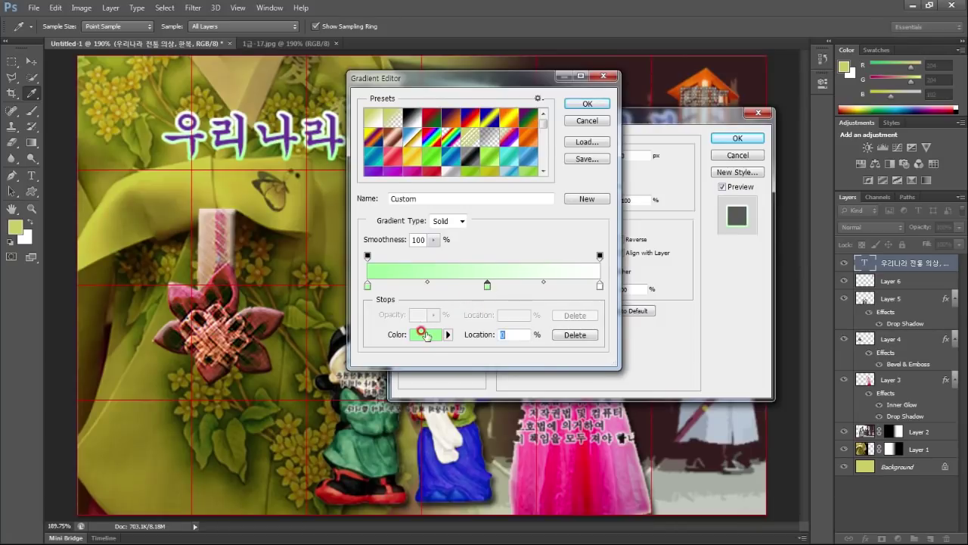
pyautogui.click(424, 335)
pyautogui.click(551, 299)
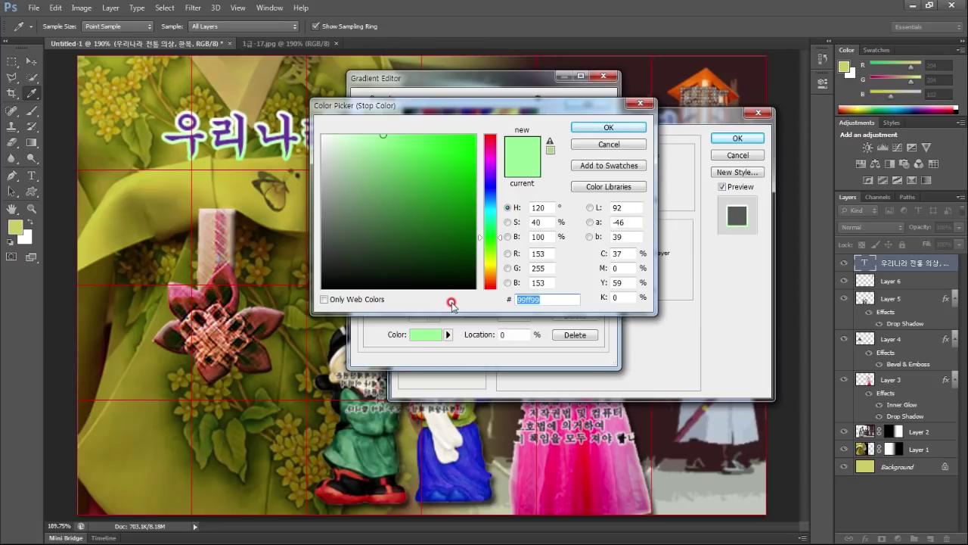
pyautogui.write('ffcc')
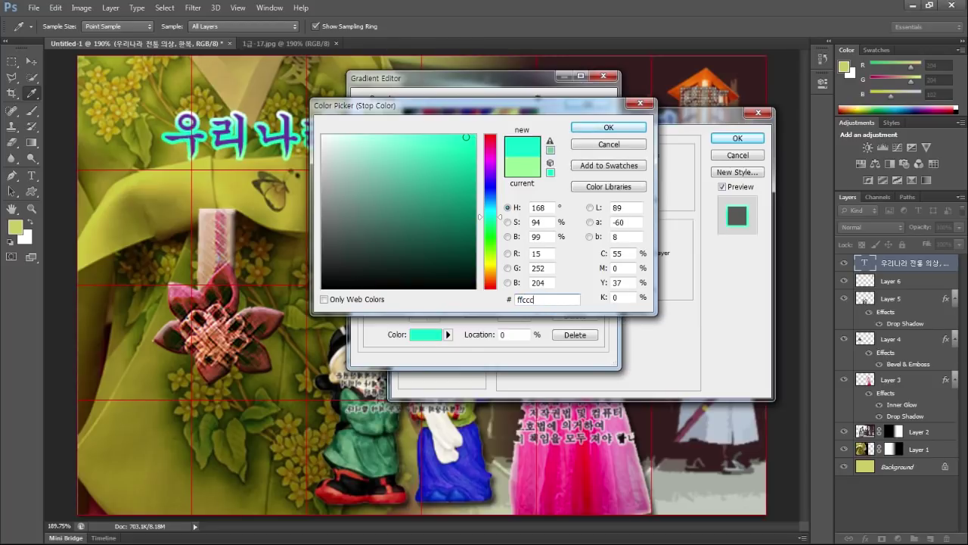
pyautogui.write('cc')
pyautogui.click(609, 127)
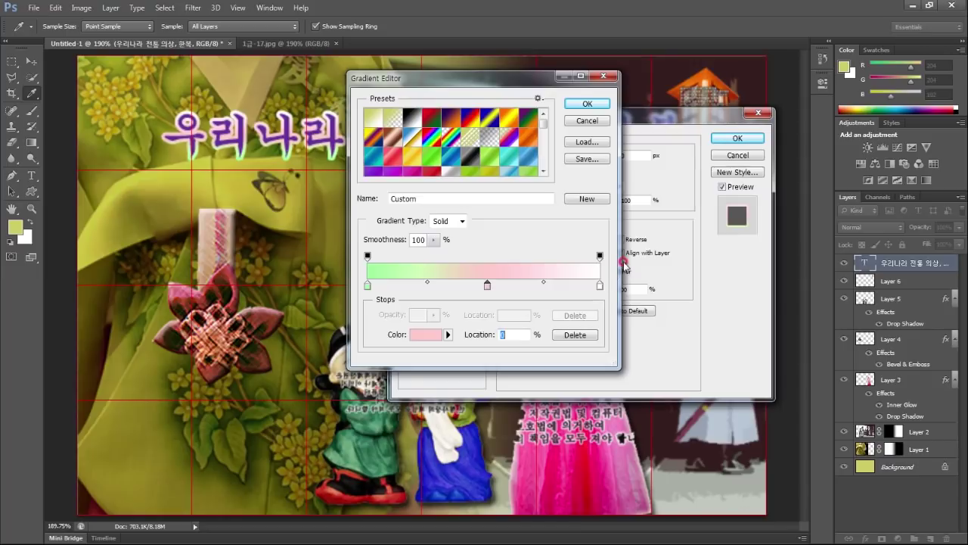
pyautogui.doubleClick(600, 286)
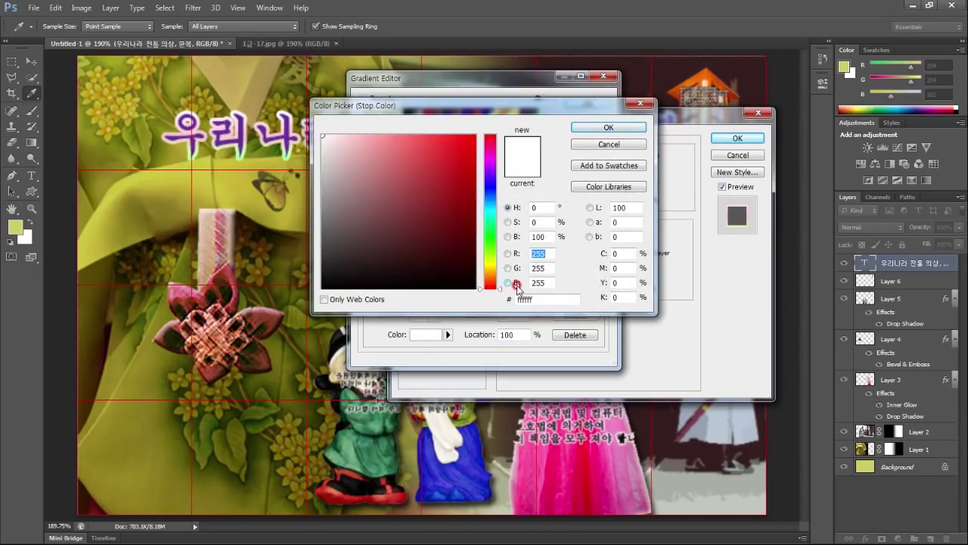
pyautogui.click(538, 299)
pyautogui.press('BackSpace')
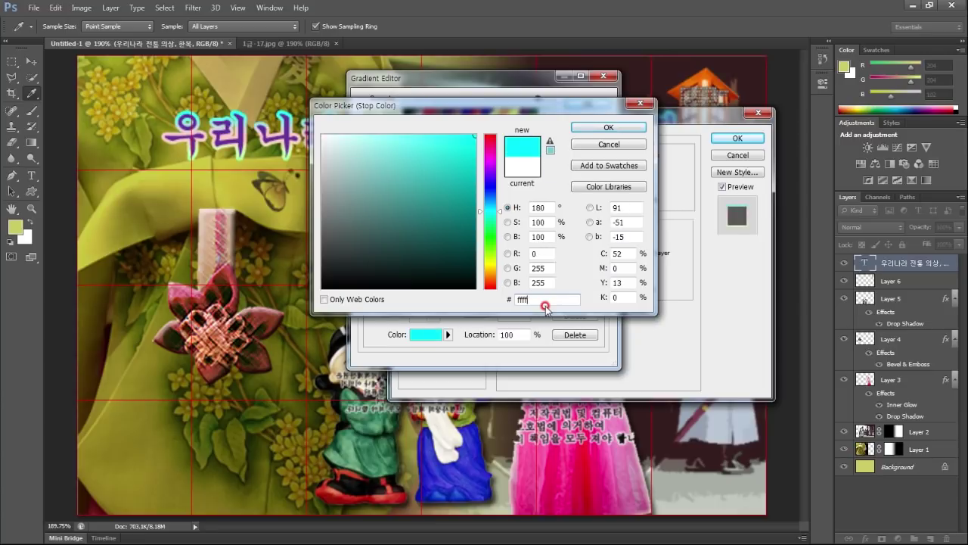
pyautogui.write('cc')
pyautogui.press('Return')
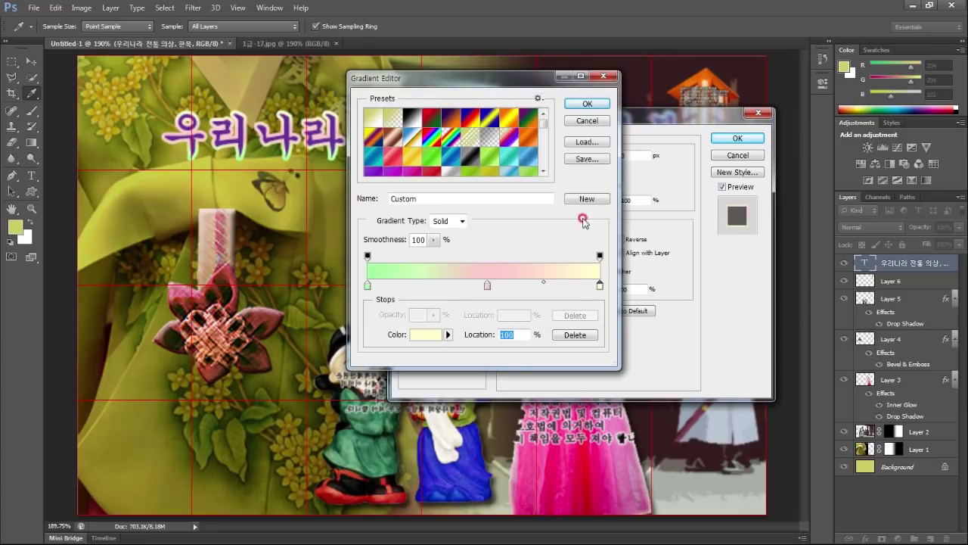
pyautogui.click(587, 104)
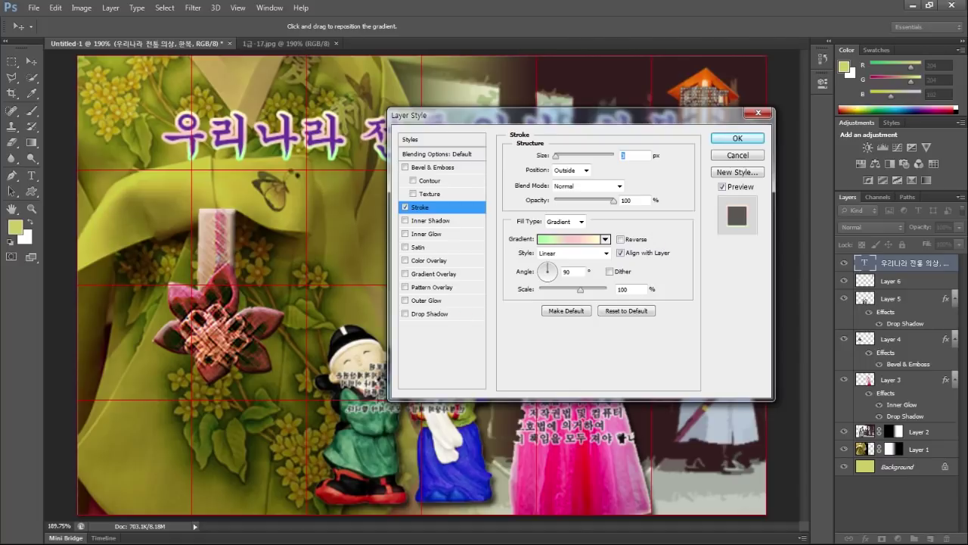
# Check the stroke specs in the task PDF, then return to the Layer Style dialog.
pyautogui.hotkey('alt', 'Tab')
pyautogui.scroll(-1, 160, 370)
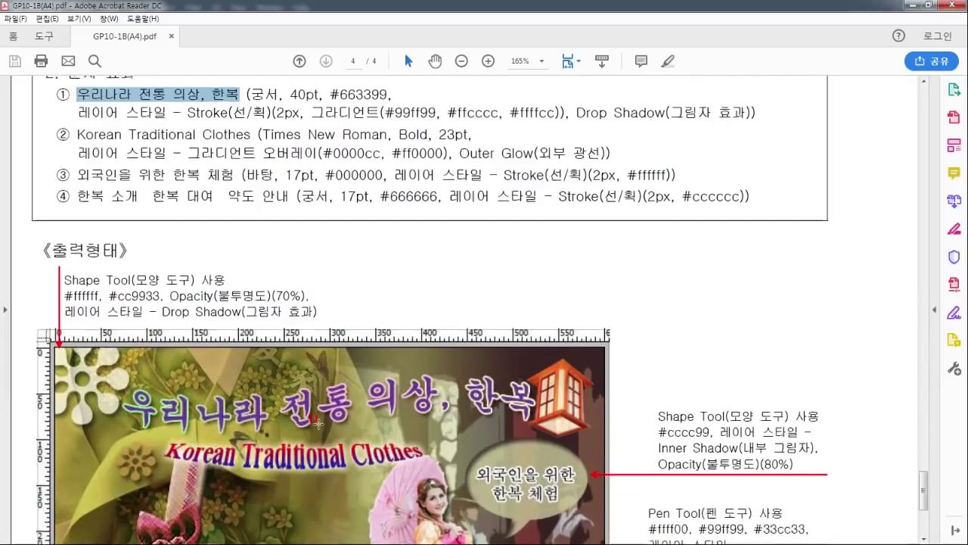
pyautogui.scroll(-1, 160, 371)
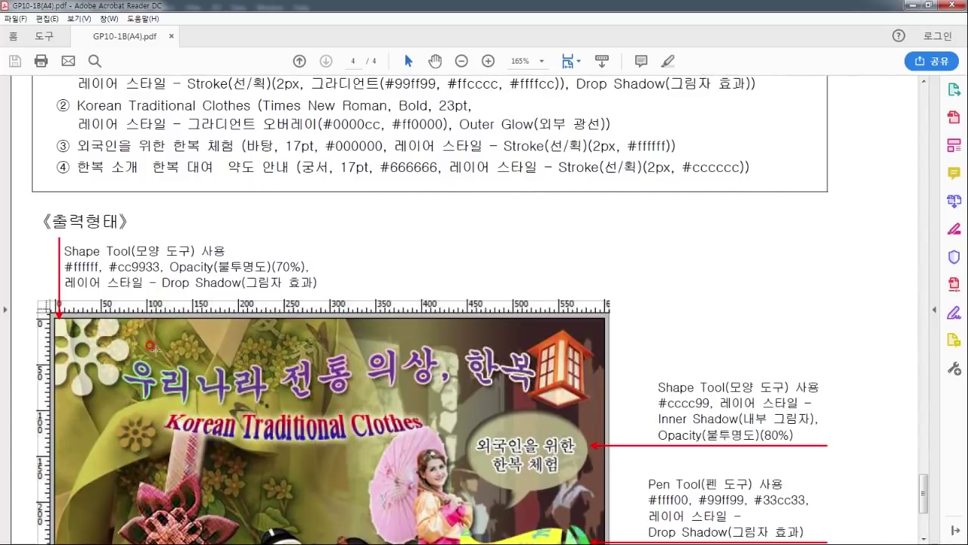
pyautogui.click(916, 6)
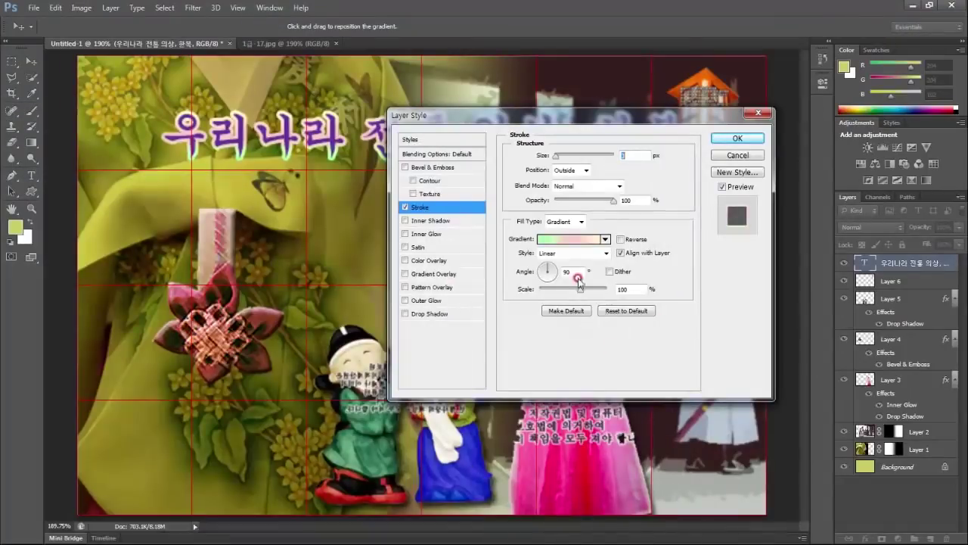
# Set the title's stroke gradient angle to 0°, add a Drop Shadow, and apply.
pyautogui.click(601, 312)
pyautogui.moveTo(558, 113)
pyautogui.mouseDown()
pyautogui.moveTo(709, 195)
pyautogui.moveTo(615, 210)
pyautogui.moveTo(619, 163)
pyautogui.mouseUp()
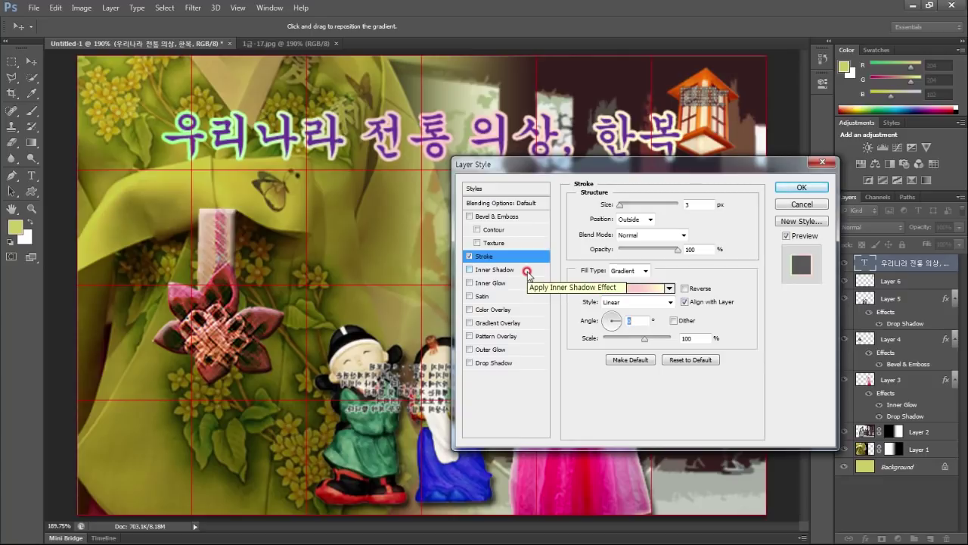
pyautogui.click(503, 363)
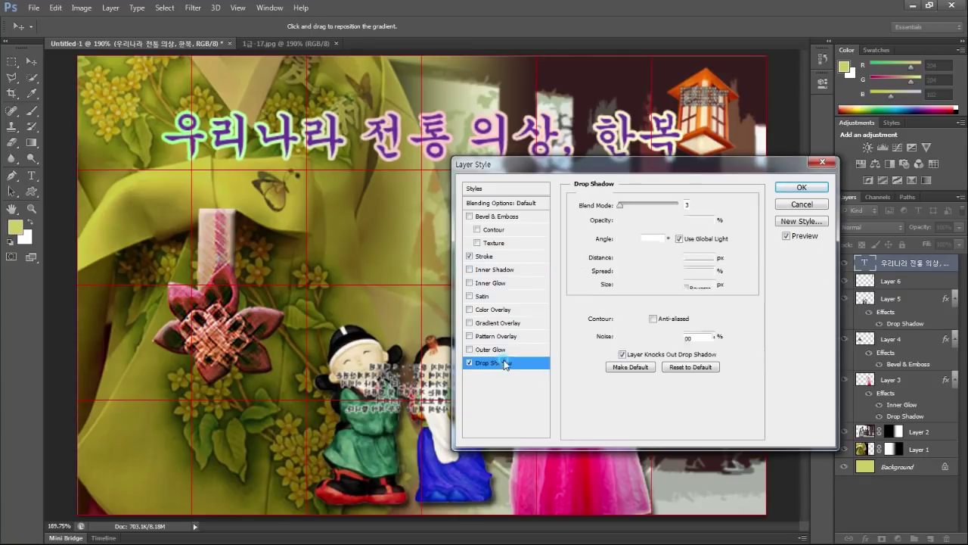
pyautogui.click(807, 187)
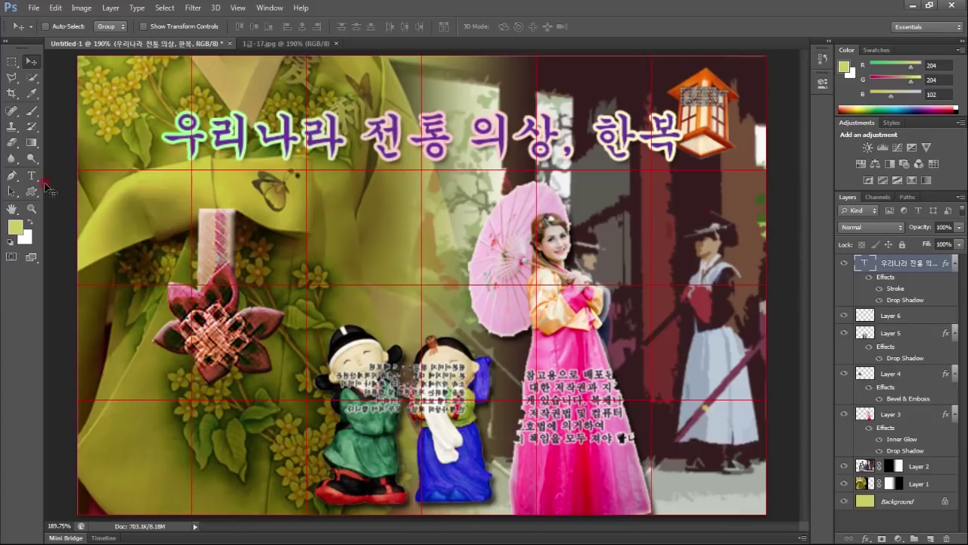
# Warp the Korean title with the Flag style at +50 bend.
pyautogui.click(31, 176)
pyautogui.click(405, 28)
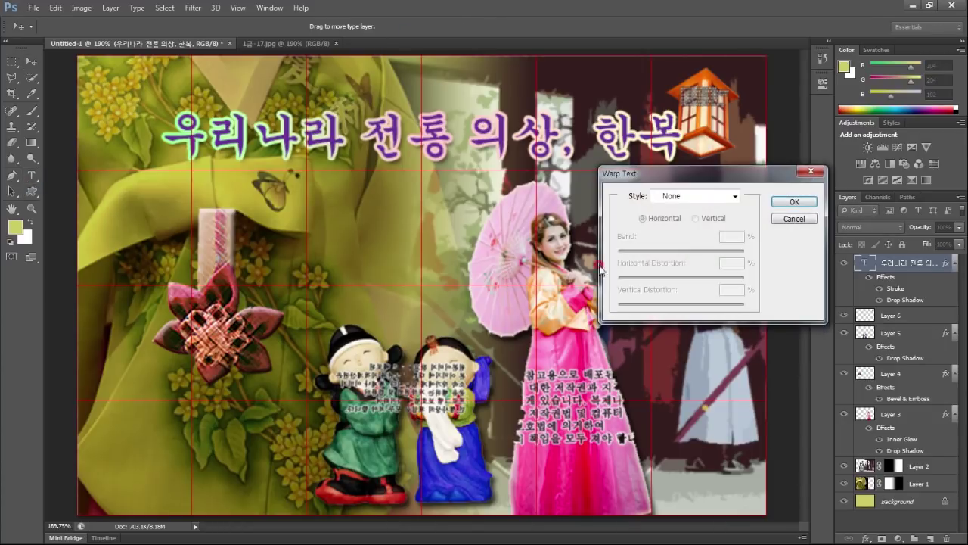
pyautogui.click(656, 196)
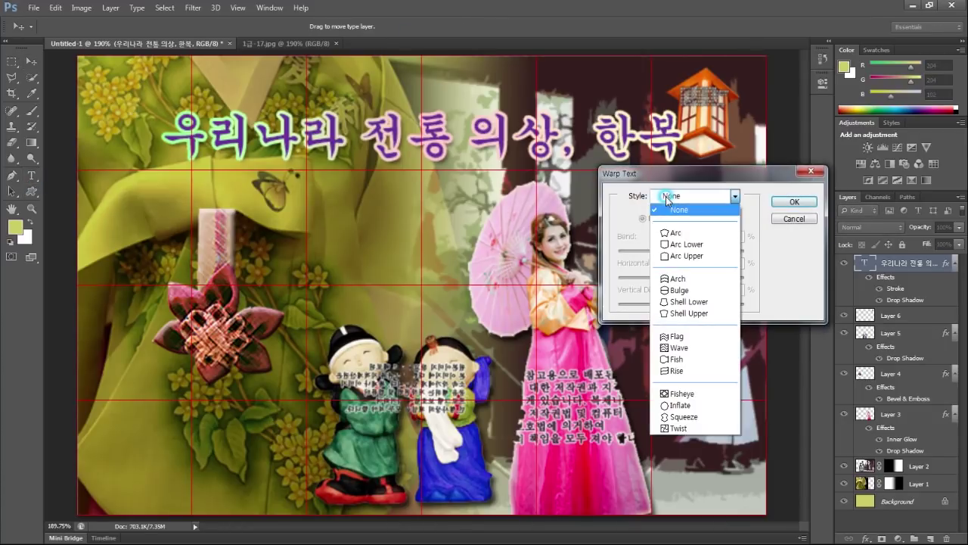
pyautogui.click(675, 336)
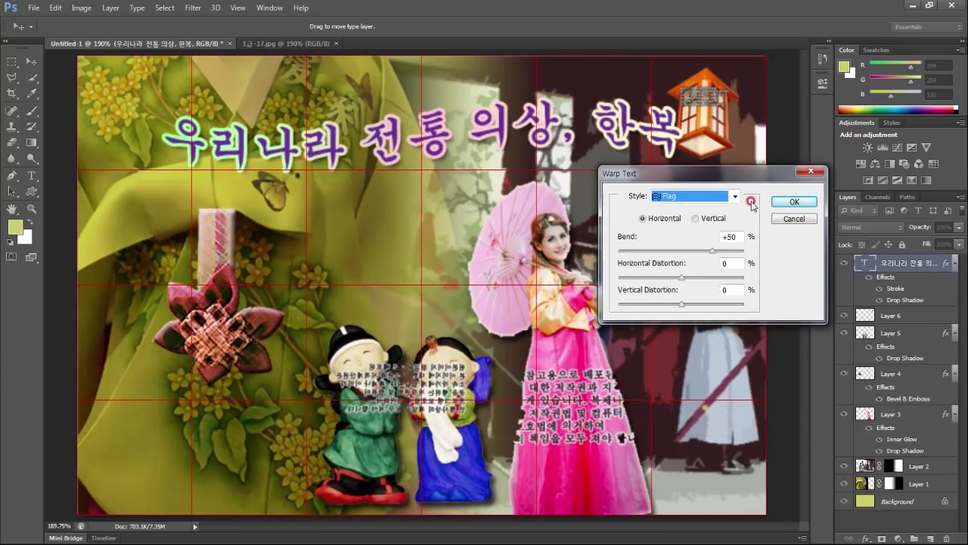
pyautogui.click(794, 201)
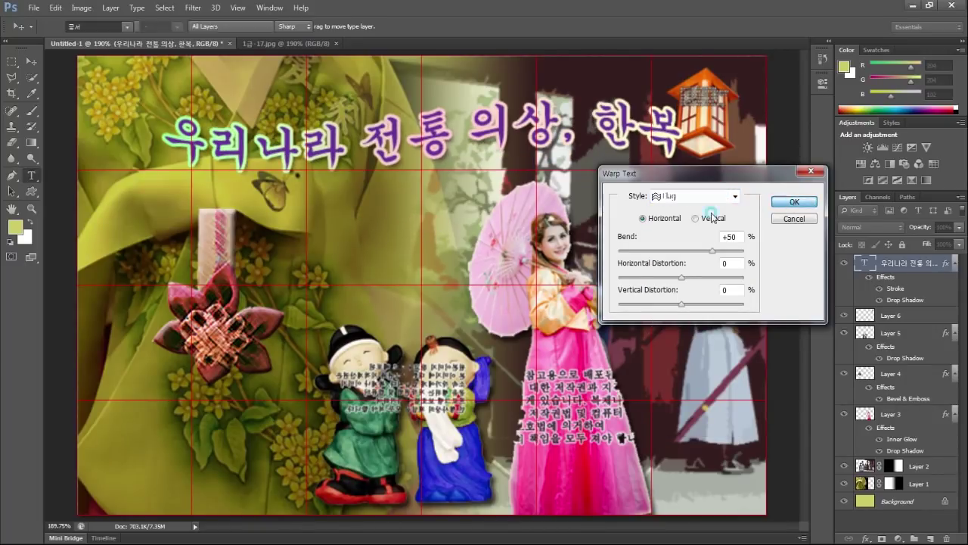
pyautogui.click(31, 62)
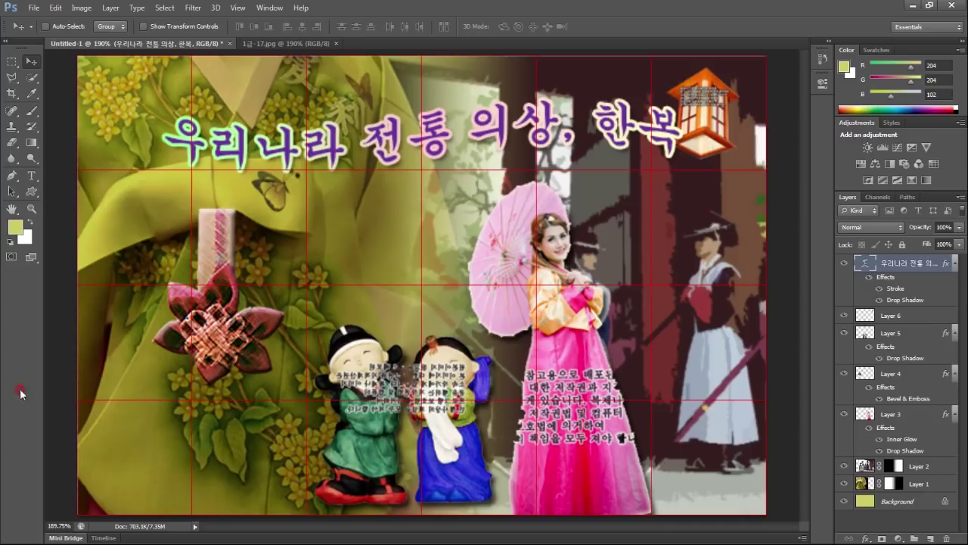
# Highlight 'Korean Traditional Clothes' on line ② of the task PDF, then minimize Acrobat.
pyautogui.hotkey('alt', 'Tab')
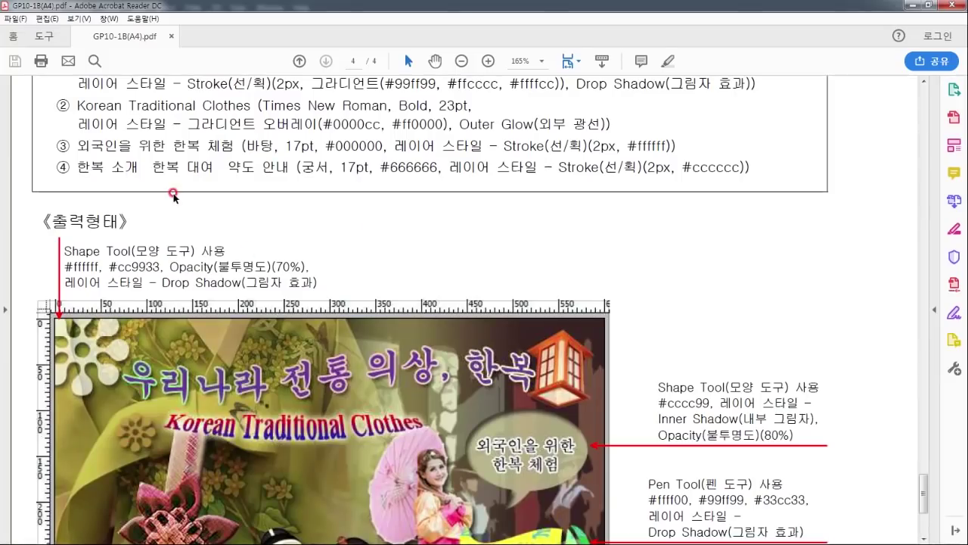
pyautogui.scroll(2, 143, 140)
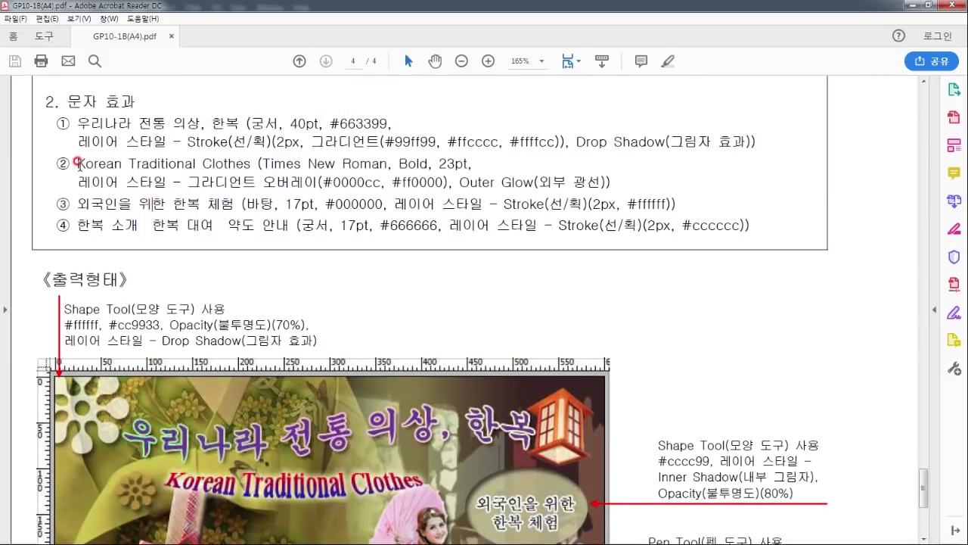
pyautogui.moveTo(77, 164); pyautogui.dragTo(227, 159)
pyautogui.hotkey('ctrl', 'c')
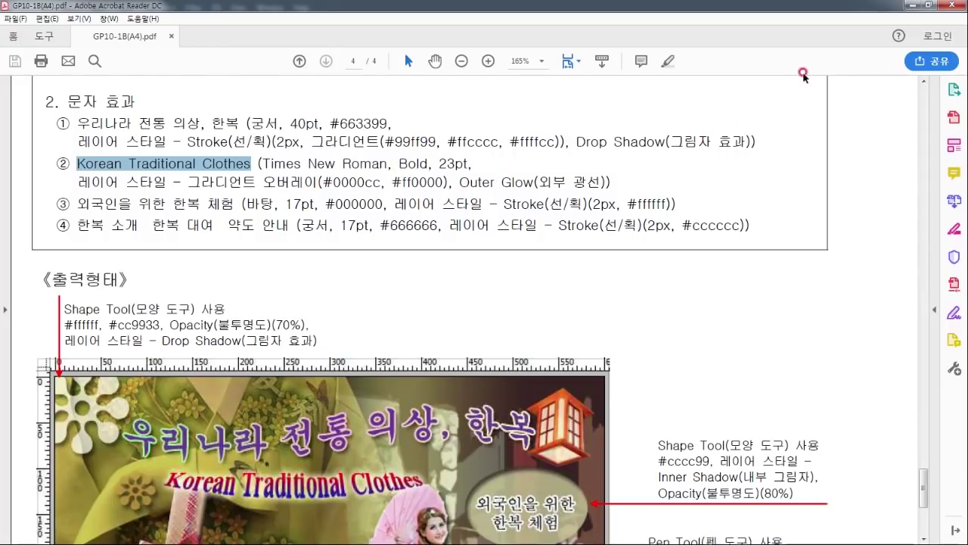
pyautogui.click(913, 6)
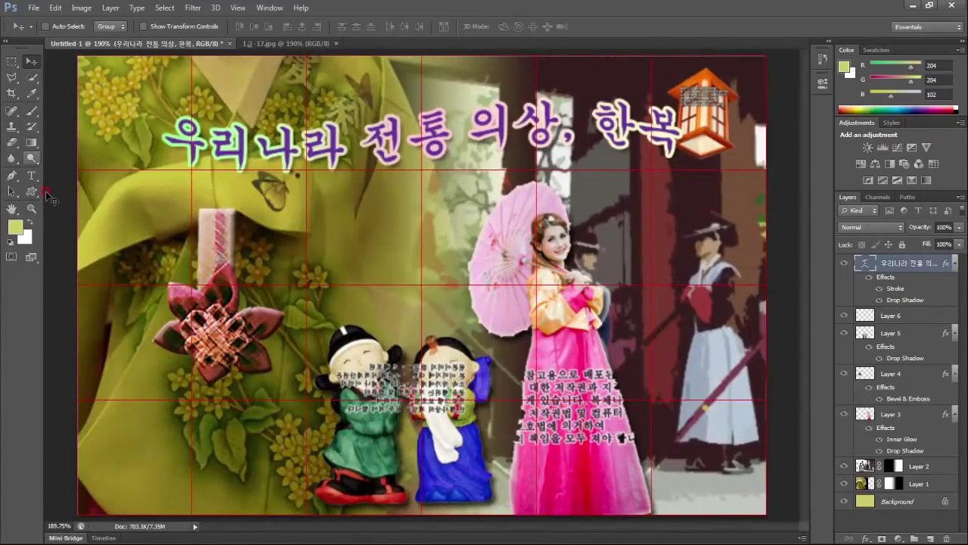
# Paste 'Korean Traditional Clothes' as a new text layer below the title, replacing a stray ㅅ.
pyautogui.click(263, 199)
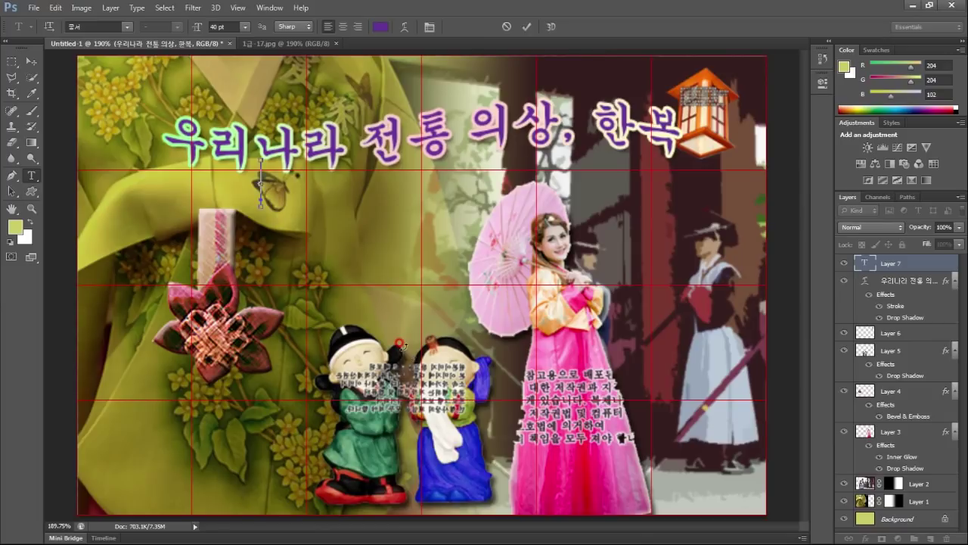
pyautogui.hotkey('ctrl', 'v')
pyautogui.doubleClick(865, 263)
pyautogui.hotkey('ctrl', 'c')
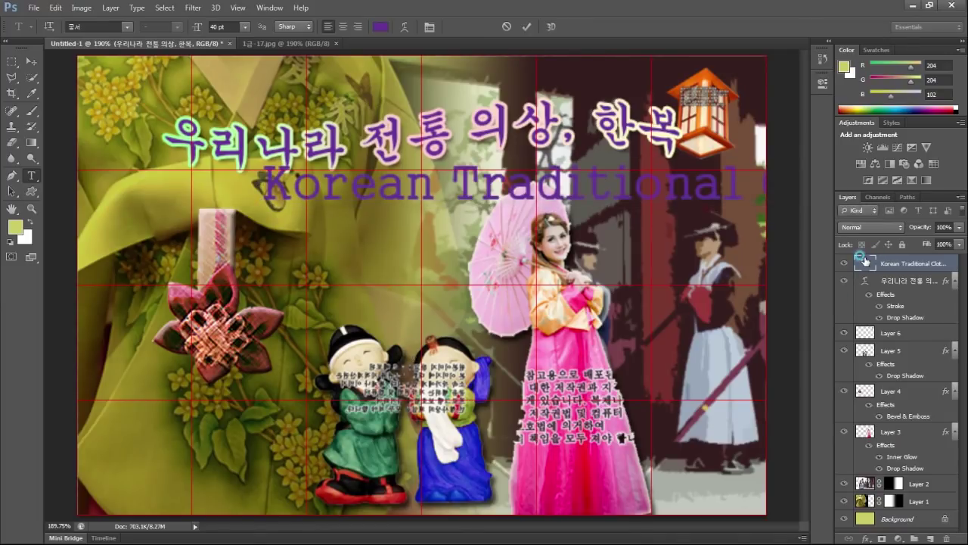
pyautogui.click(123, 27)
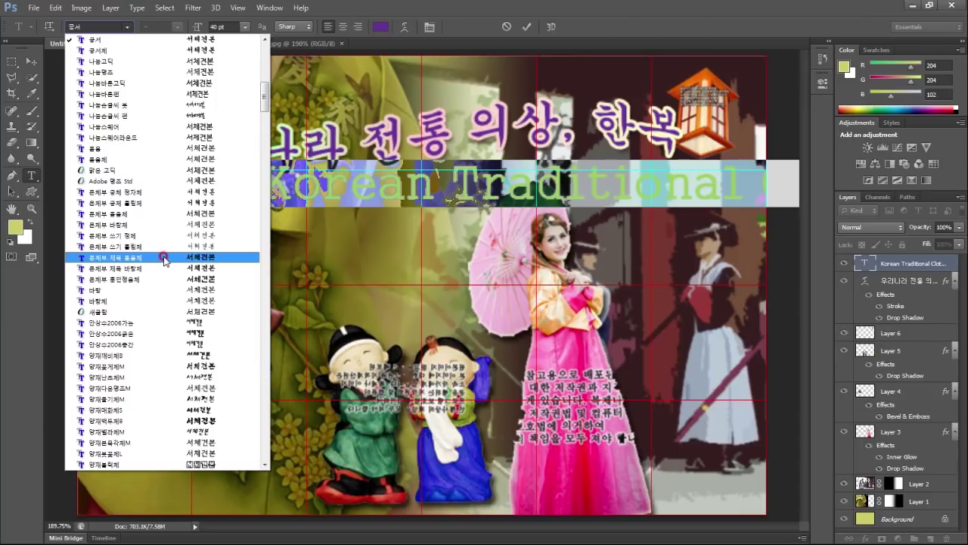
pyautogui.click(527, 34)
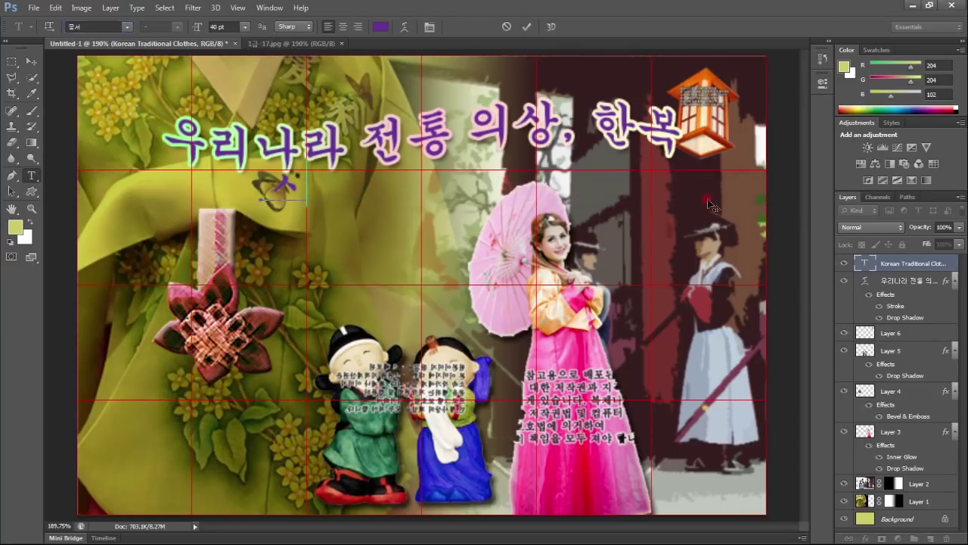
pyautogui.doubleClick(865, 263)
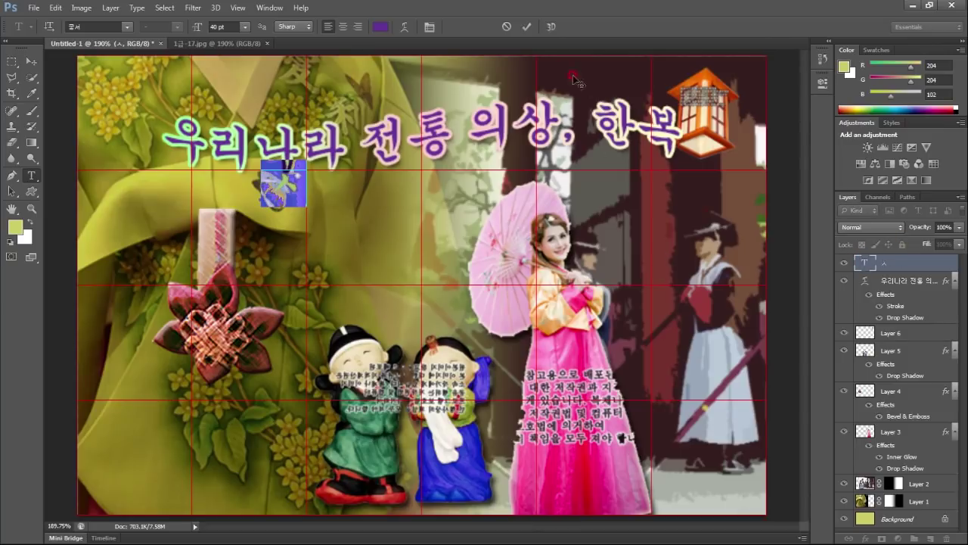
pyautogui.click(528, 28)
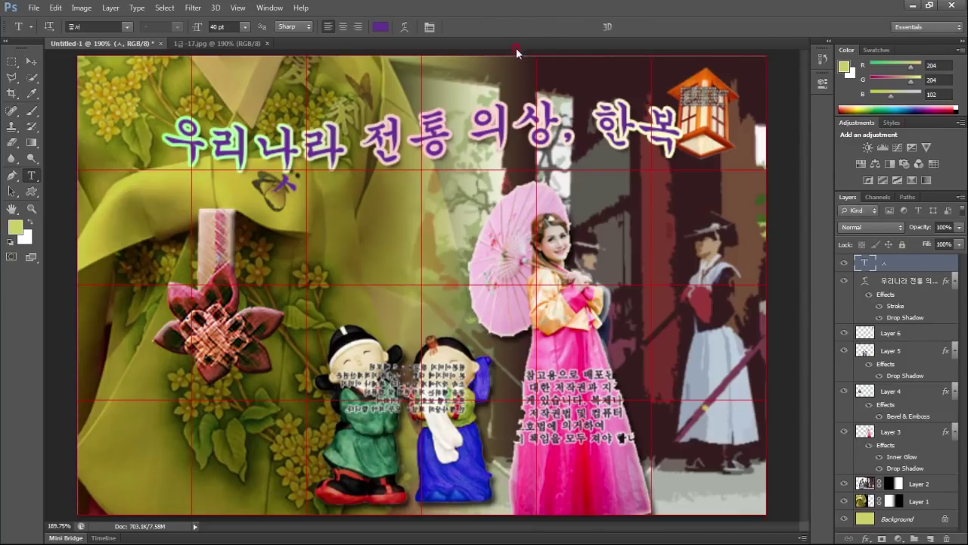
pyautogui.doubleClick(862, 264)
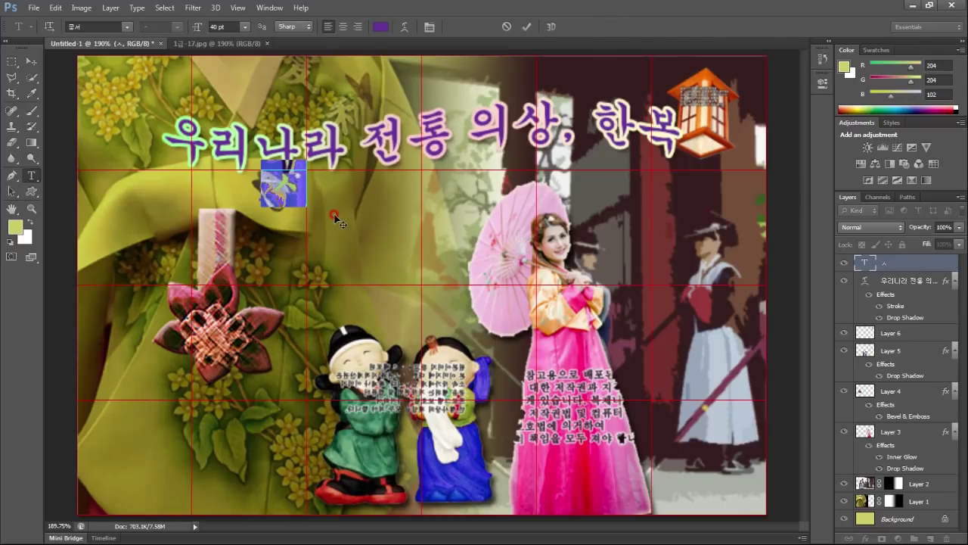
pyautogui.hotkey('ctrl', 'v')
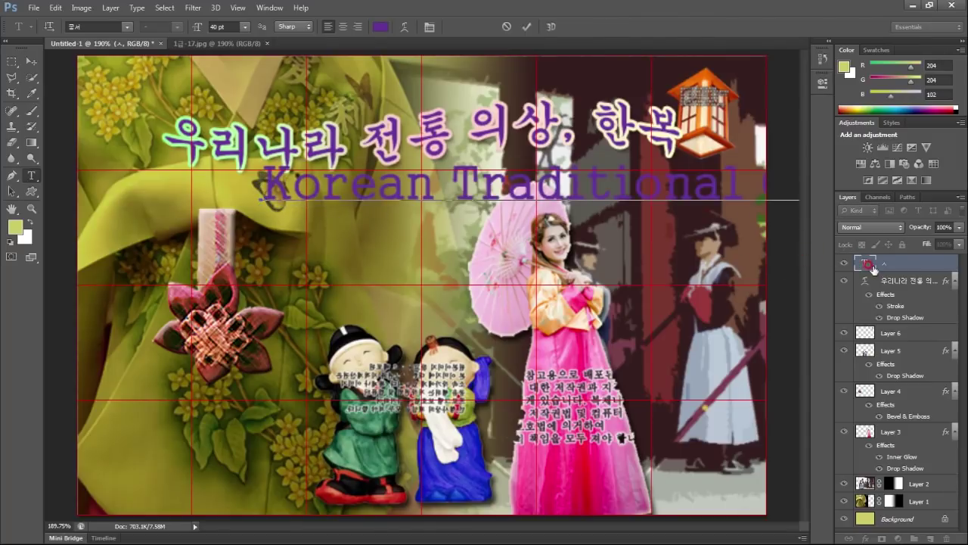
pyautogui.doubleClick(866, 264)
# Format the subtitle as Times New Roman Bold 23 pt and open its Layer Style dialog.
pyautogui.click(126, 27)
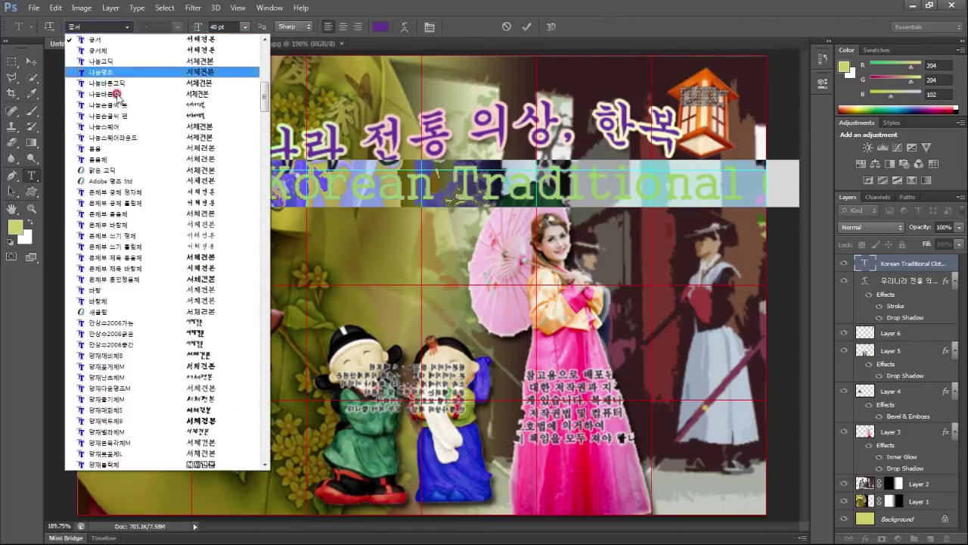
pyautogui.moveTo(264, 98); pyautogui.dragTo(261, 374)
pyautogui.click(170, 393)
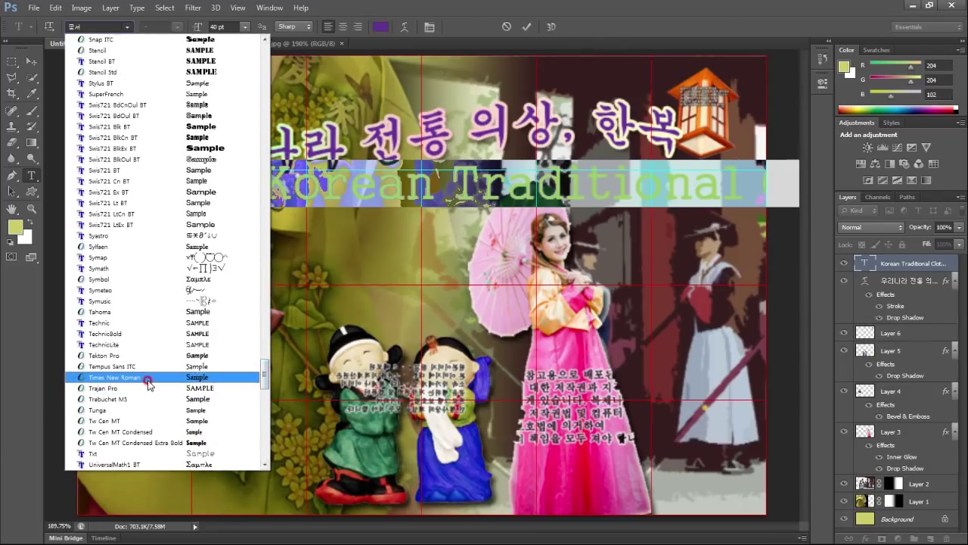
pyautogui.click(144, 377)
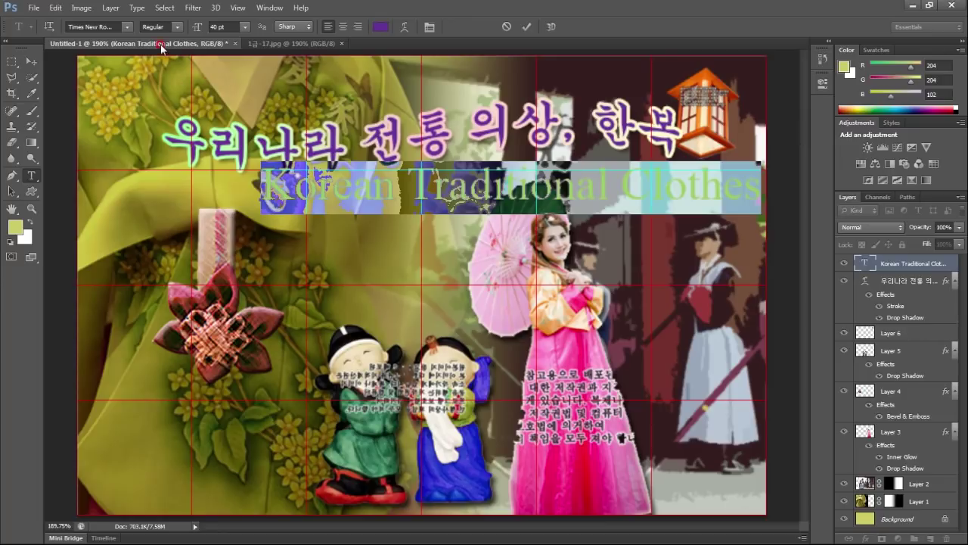
pyautogui.click(159, 58)
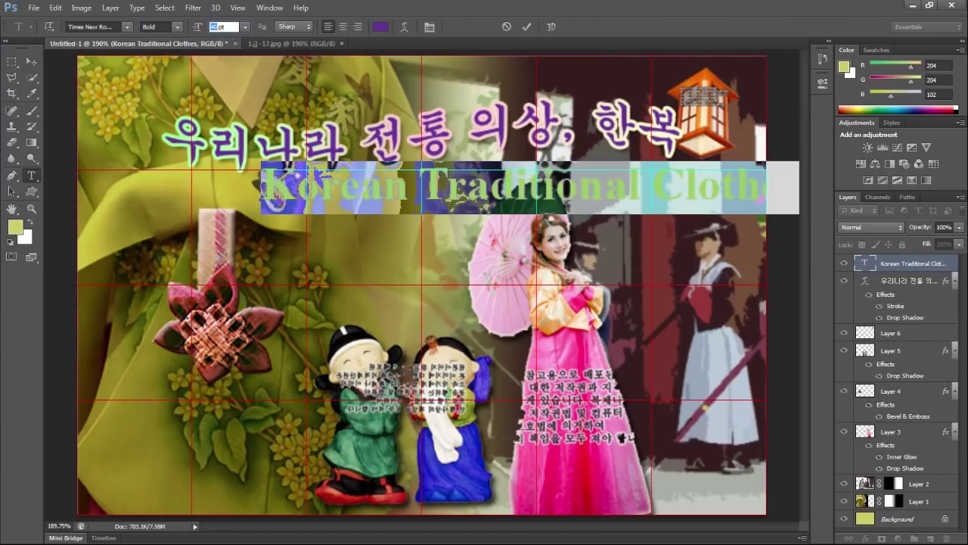
pyautogui.write('23')
pyautogui.press('Return')
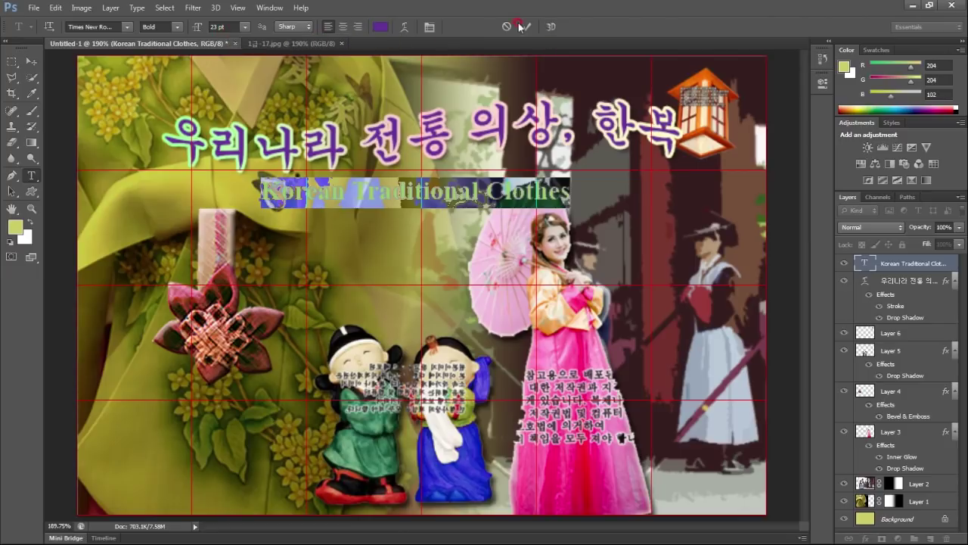
pyautogui.click(519, 27)
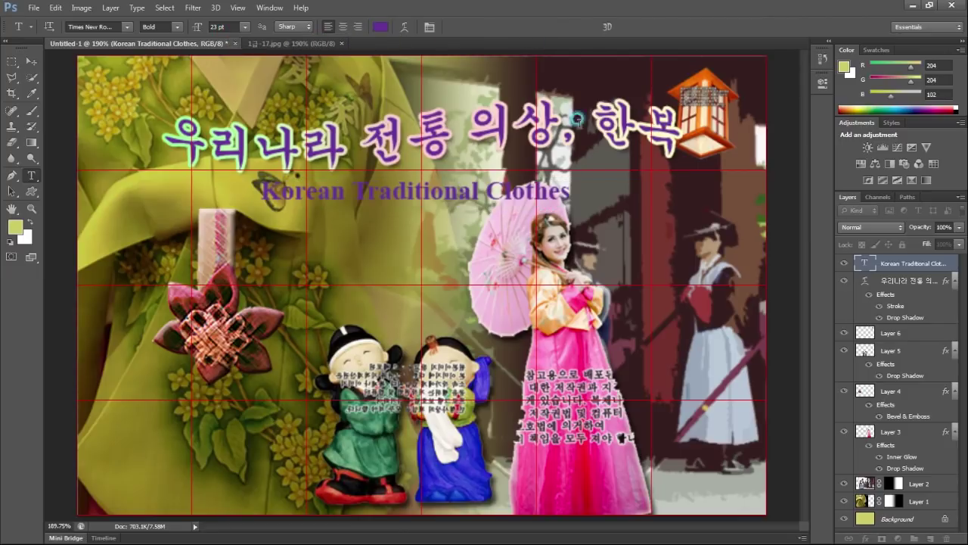
pyautogui.doubleClick(941, 261)
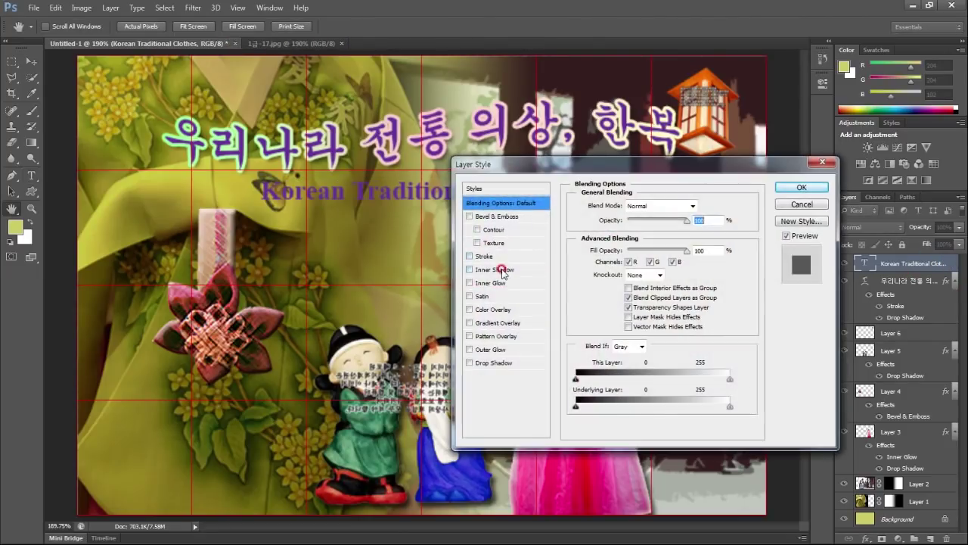
# Add a Gradient Overlay and set its left colour stop to blue #0000cc.
pyautogui.click(498, 323)
pyautogui.click(653, 232)
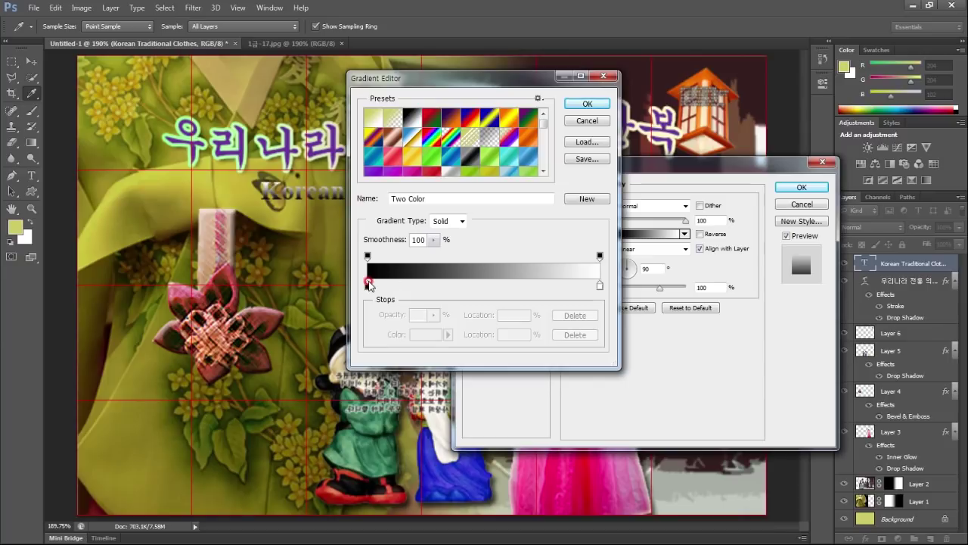
pyautogui.click(367, 286)
pyautogui.click(416, 335)
pyautogui.write('0000')
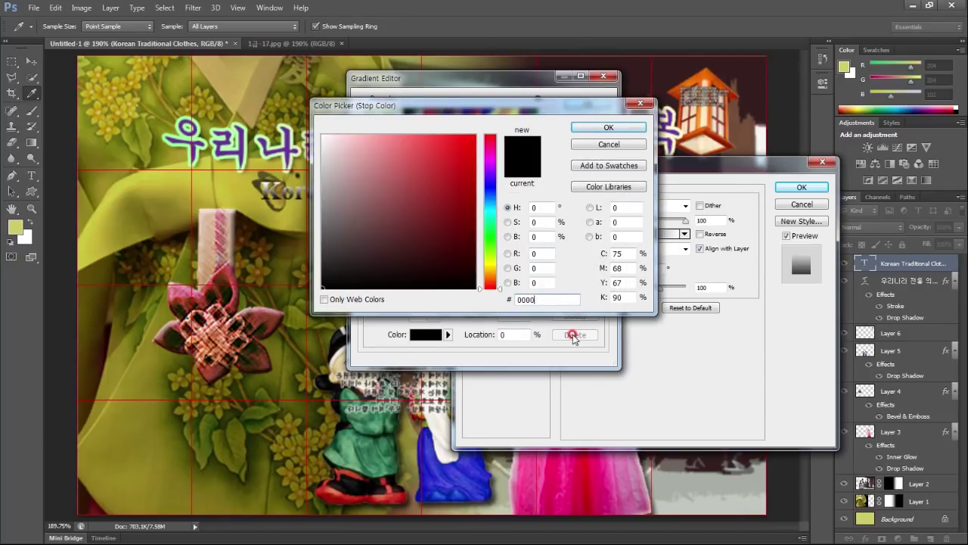
pyautogui.press('BackSpace')
pyautogui.write('cc')
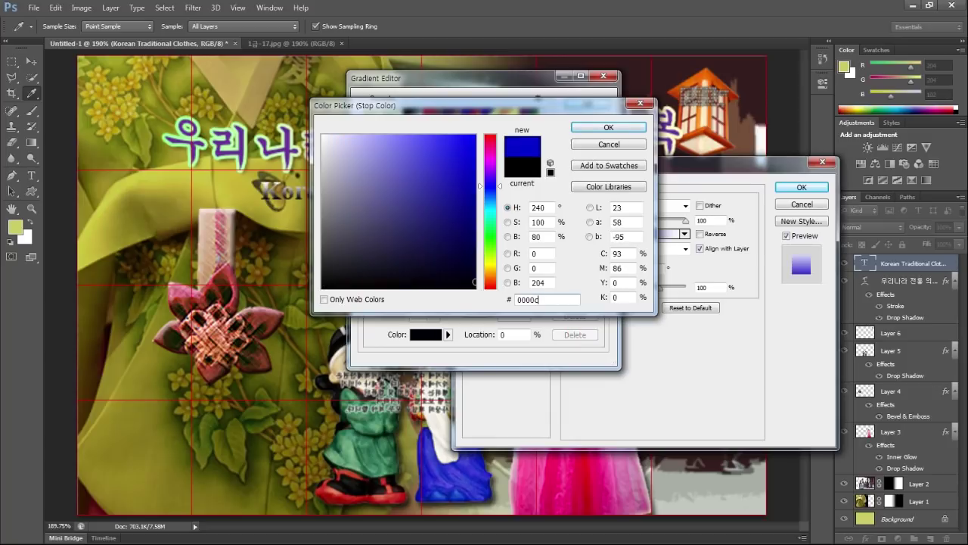
pyautogui.press('Return')
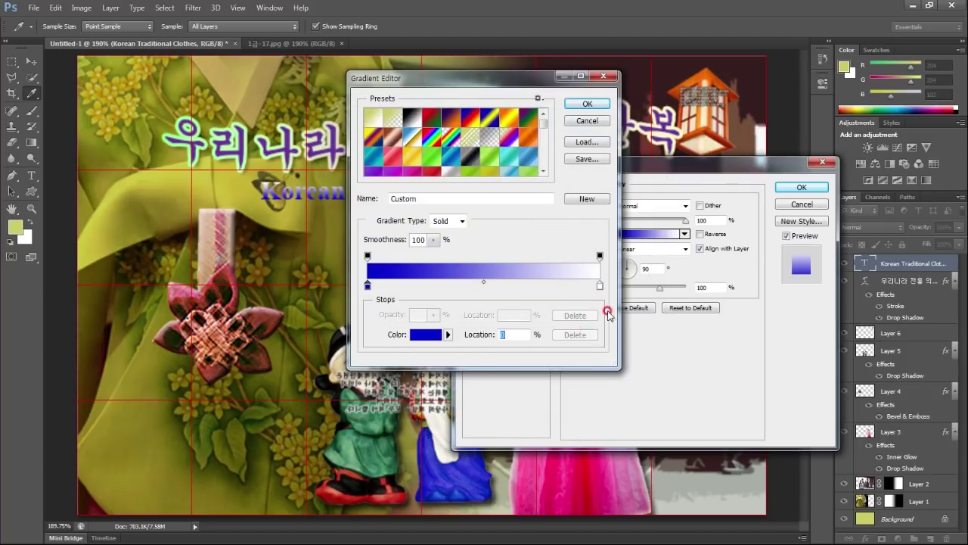
# Set the right gradient stop to red #ff0000 and accept the gradient.
pyautogui.doubleClick(601, 286)
pyautogui.doubleClick(527, 300)
pyautogui.write('0fffffff')
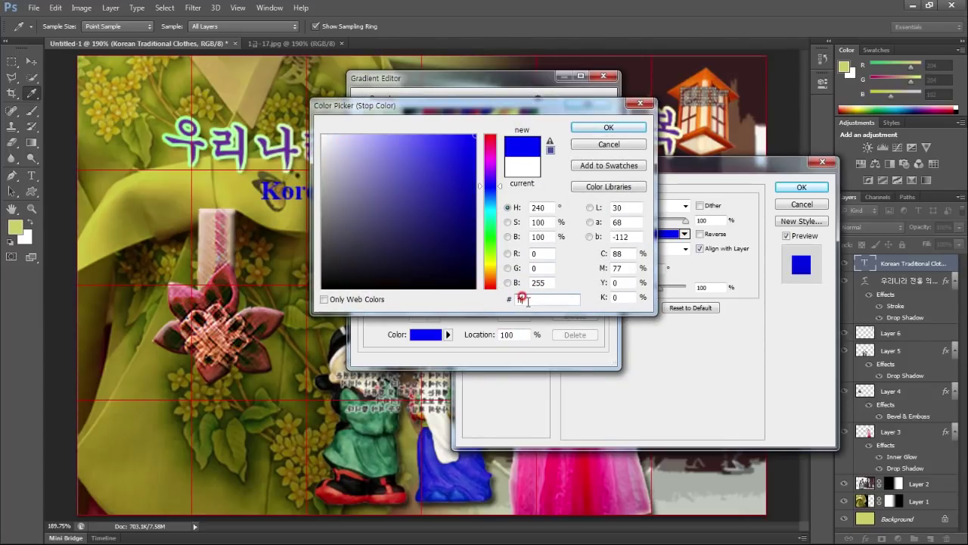
pyautogui.write('0000')
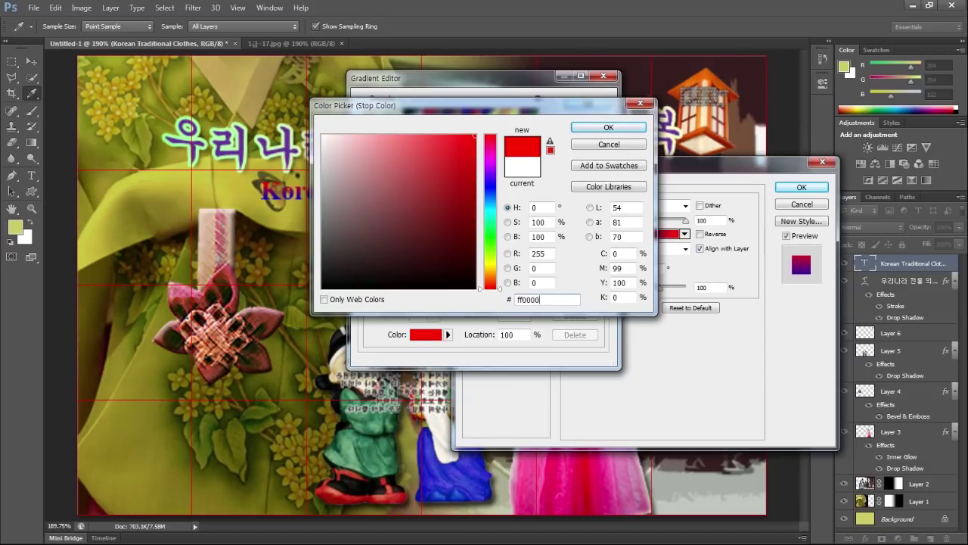
pyautogui.press('Return')
pyautogui.click(587, 104)
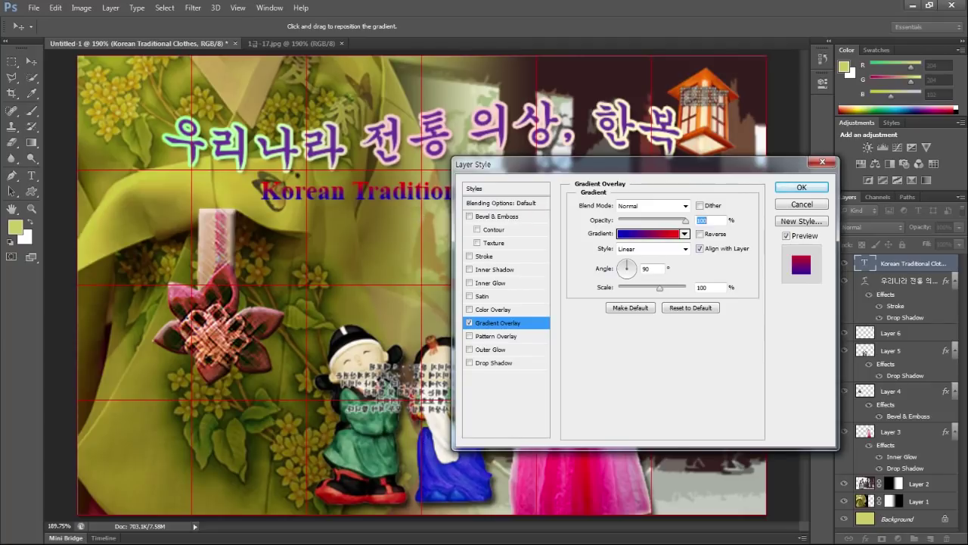
pyautogui.hotkey('alt', 'Tab')
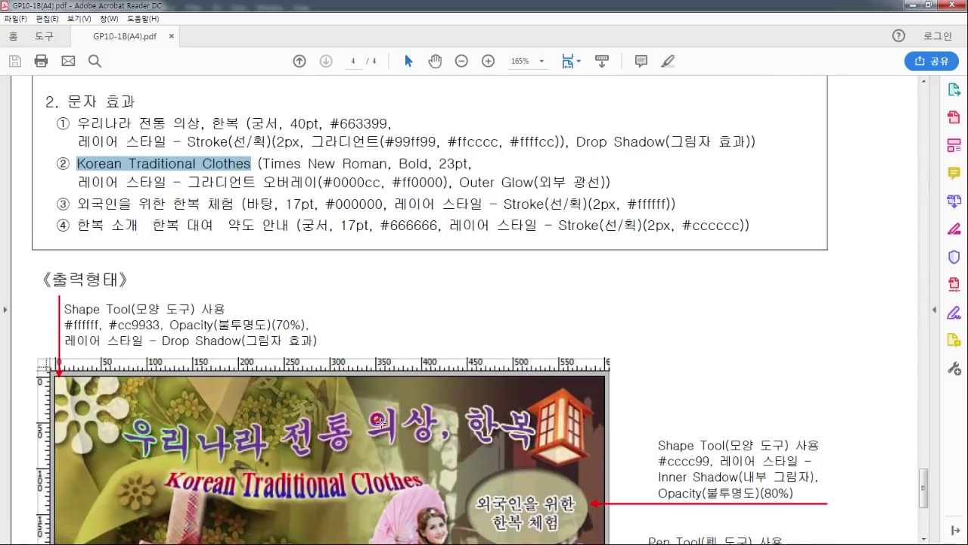
# Scroll the task PDF to recheck the Outer Glow spec, then minimize Acrobat.
pyautogui.scroll(-2, 378, 346)
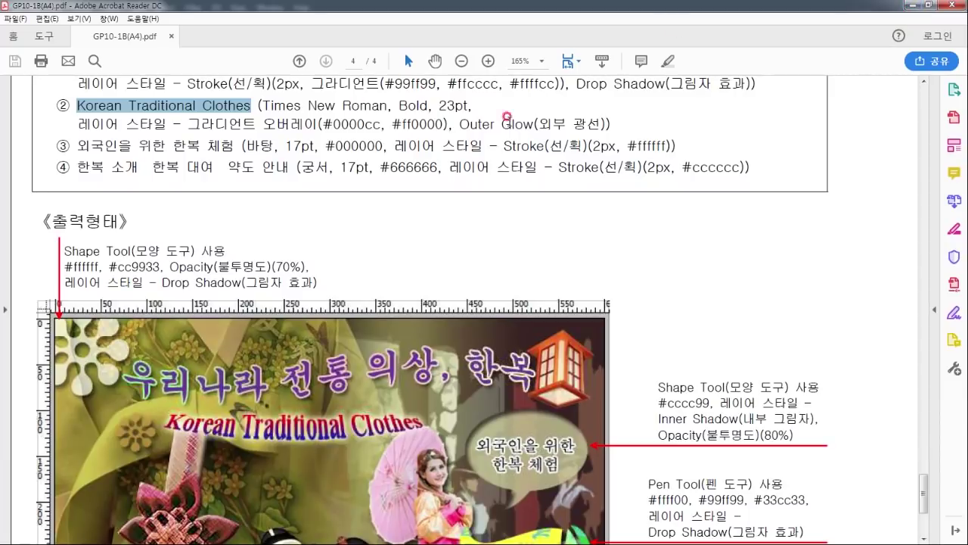
pyautogui.click(917, 7)
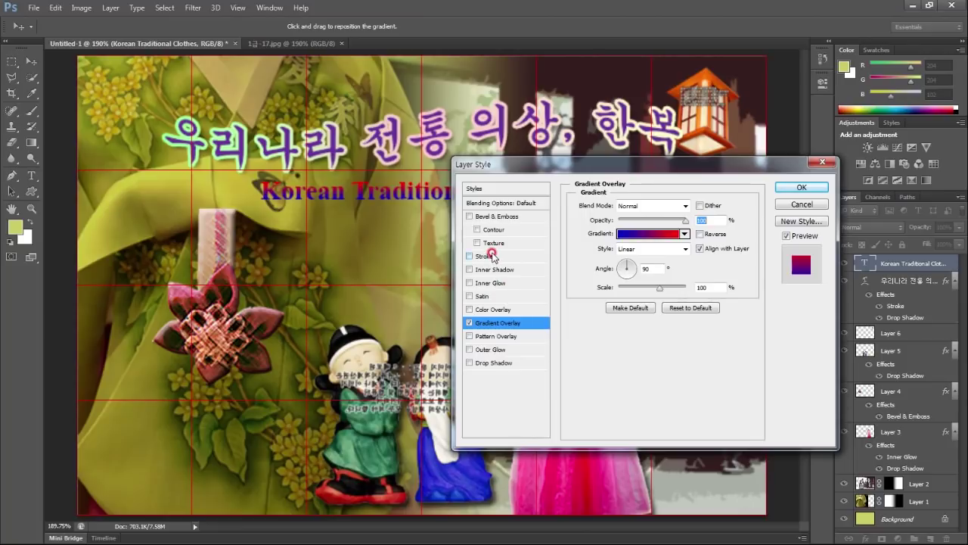
# Add Outer Glow to the subtitle and warp it with Shell Lower at +30 bend.
pyautogui.click(497, 350)
pyautogui.click(801, 188)
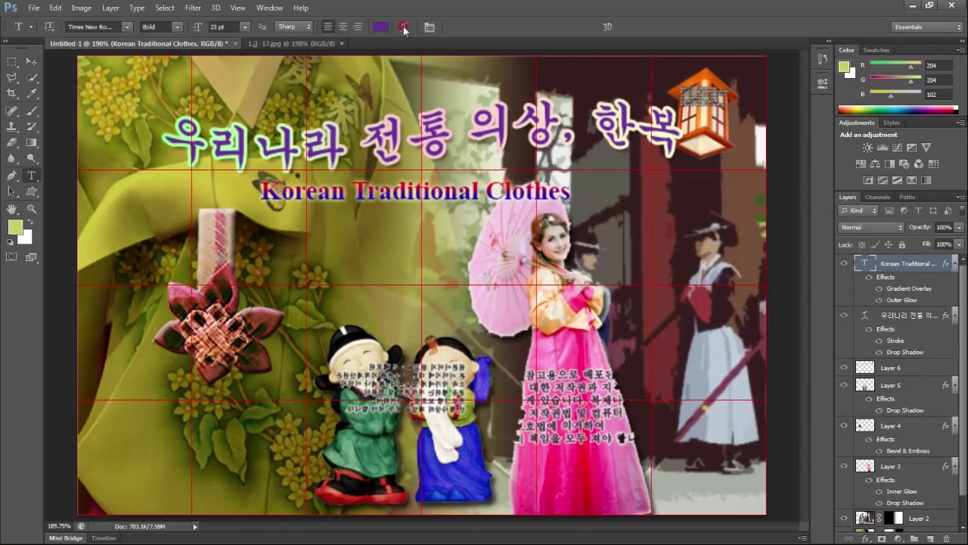
pyautogui.click(404, 28)
pyautogui.click(668, 197)
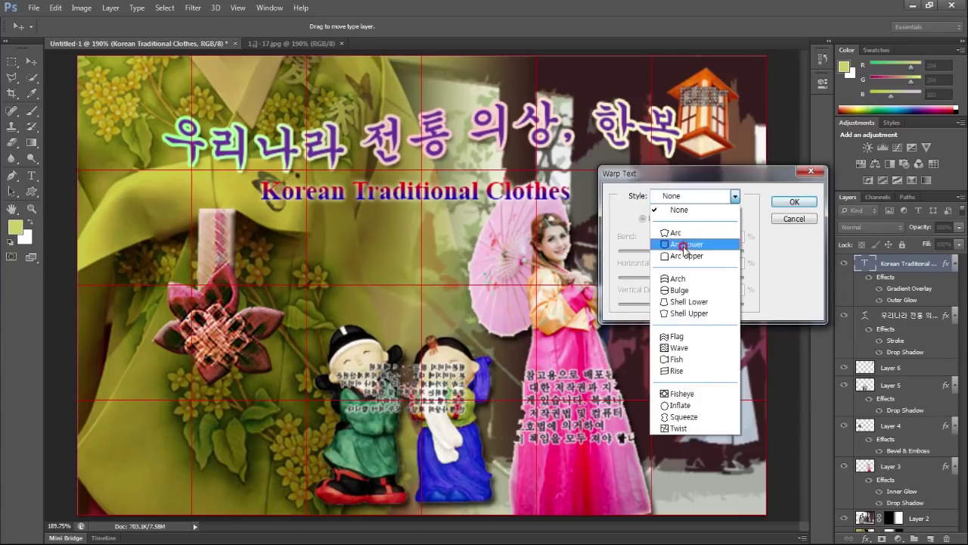
pyautogui.click(691, 303)
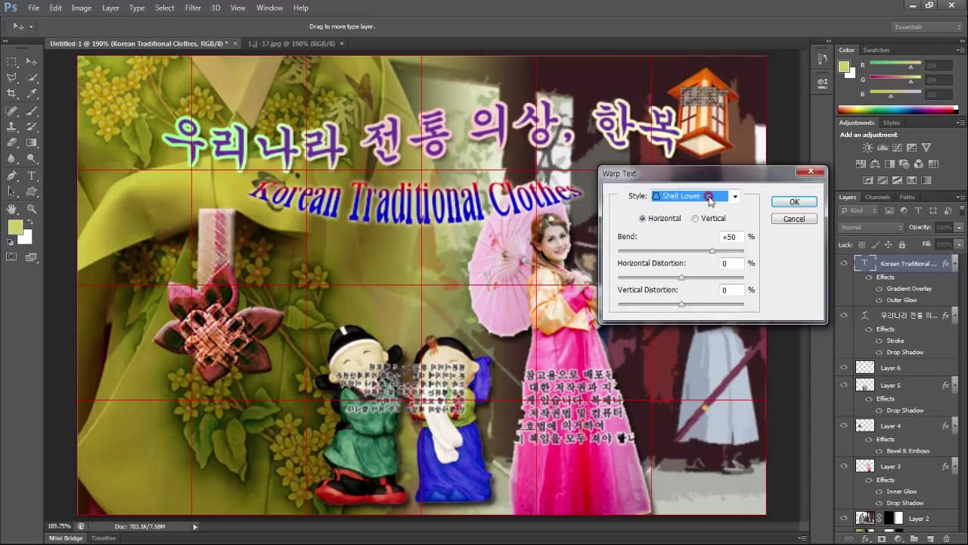
pyautogui.moveTo(712, 251); pyautogui.dragTo(703, 254)
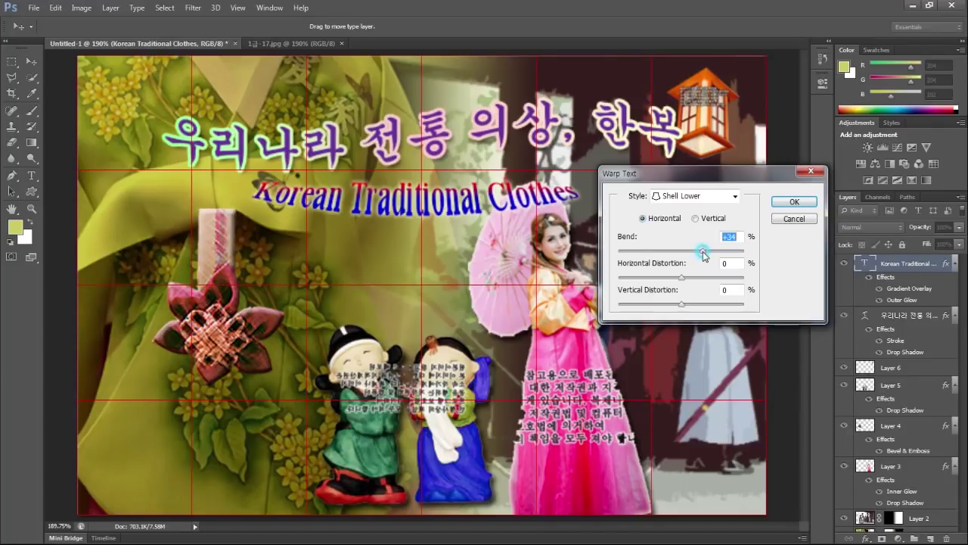
pyautogui.click(741, 232)
pyautogui.press('BackSpace')
pyautogui.write('0')
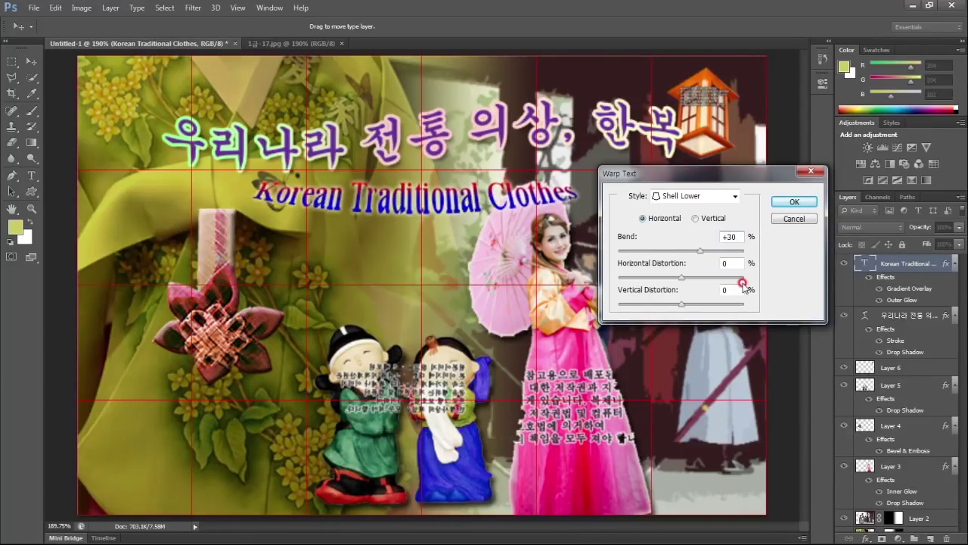
pyautogui.click(794, 202)
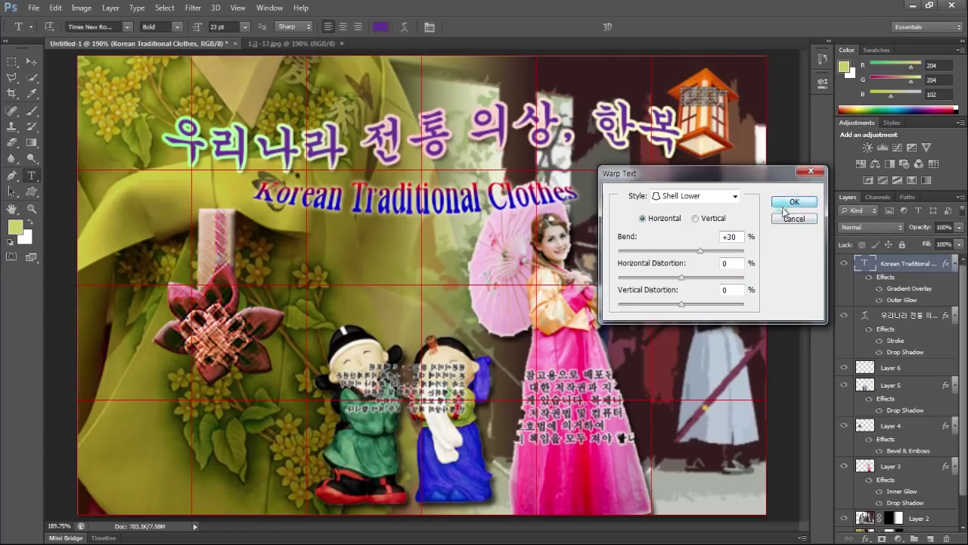
# Shift the warped subtitle slightly to the left.
pyautogui.click(31, 61)
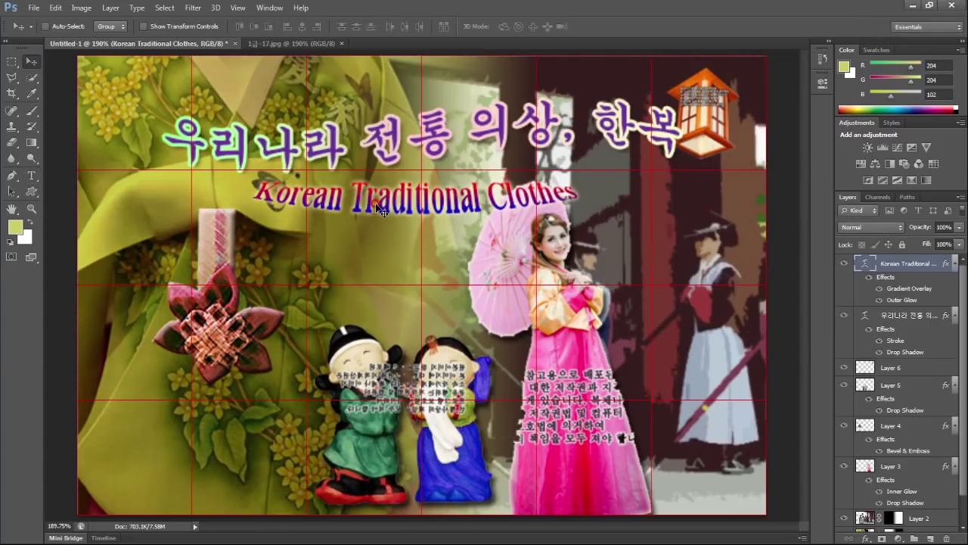
pyautogui.moveTo(375, 205); pyautogui.dragTo(354, 207)
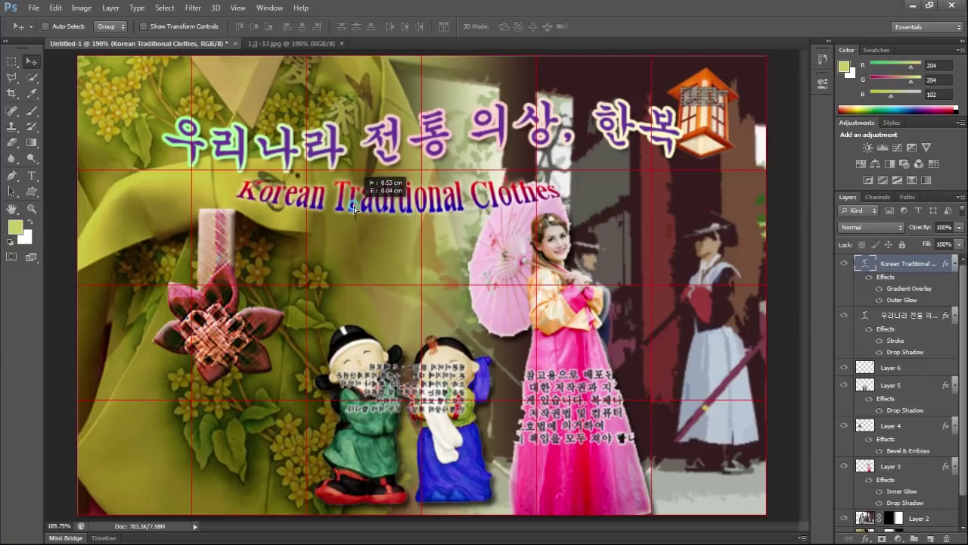
pyautogui.moveTo(354, 209); pyautogui.dragTo(348, 205)
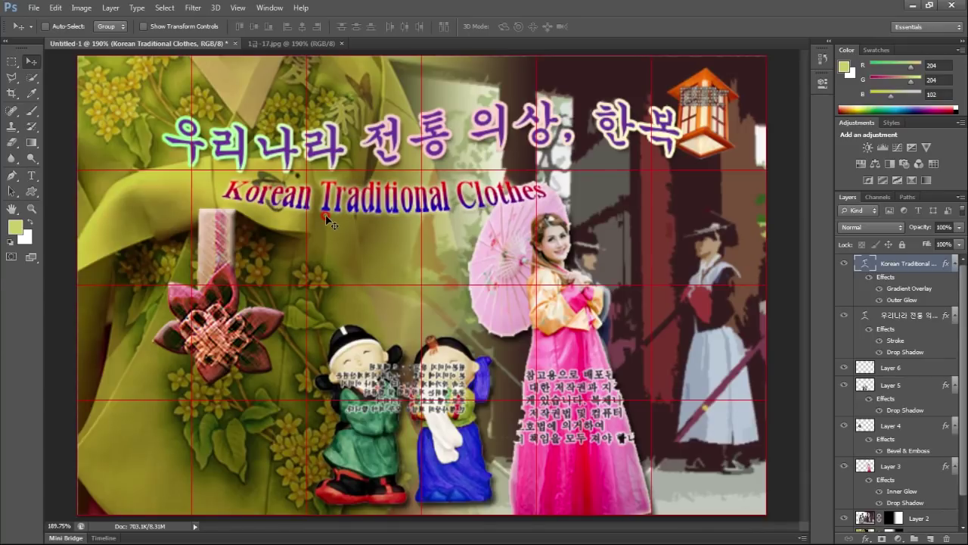
pyautogui.hotkey('alt', 'Tab')
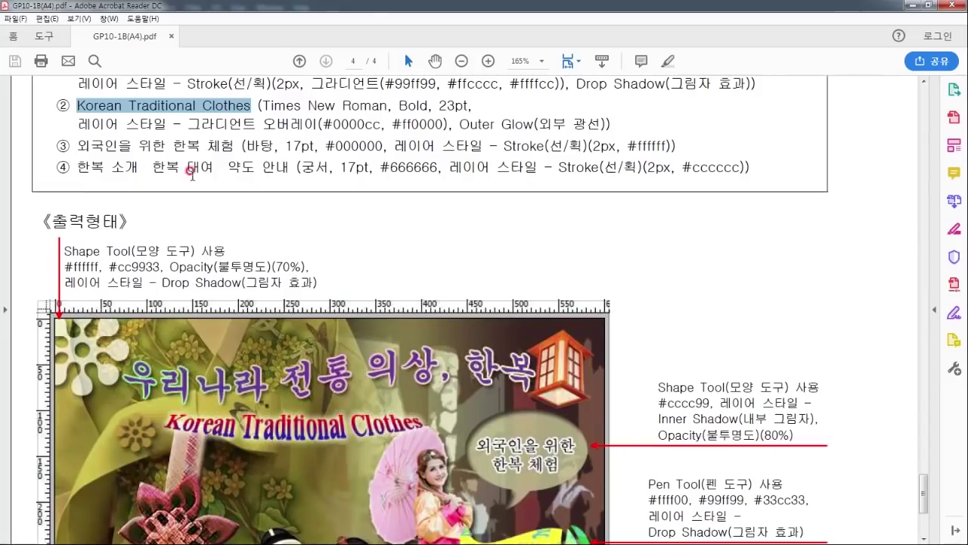
# Highlight the speech-bubble caption in item ③ and scroll down to the sample image.
pyautogui.click(129, 144)
pyautogui.moveTo(79, 144); pyautogui.dragTo(215, 151)
pyautogui.hotkey('ctrl', 'c')
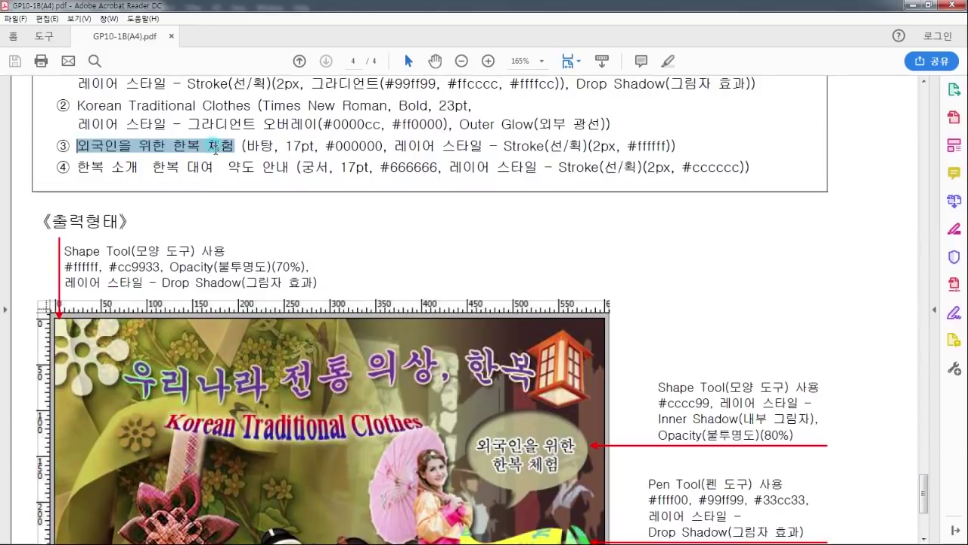
pyautogui.scroll(-2, 399, 394)
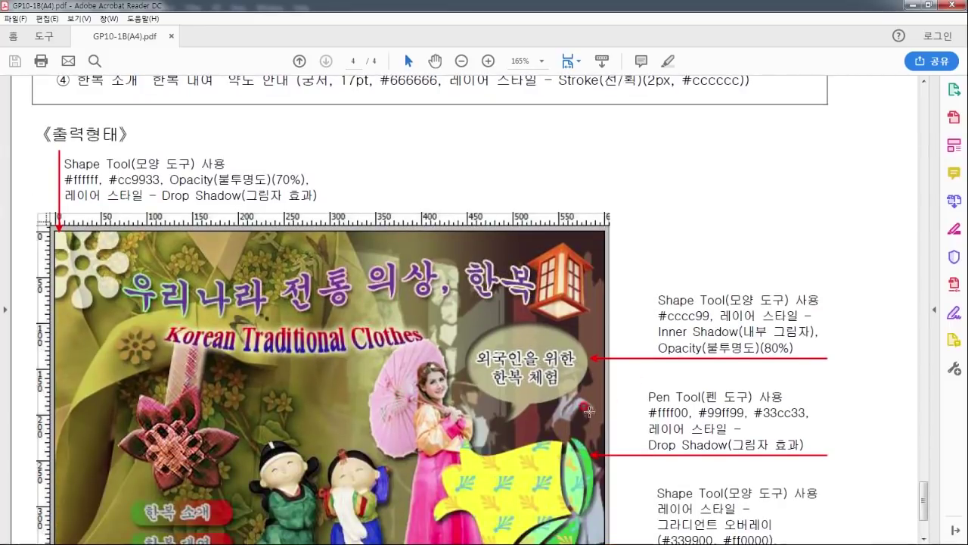
pyautogui.scroll(-1, 569, 385)
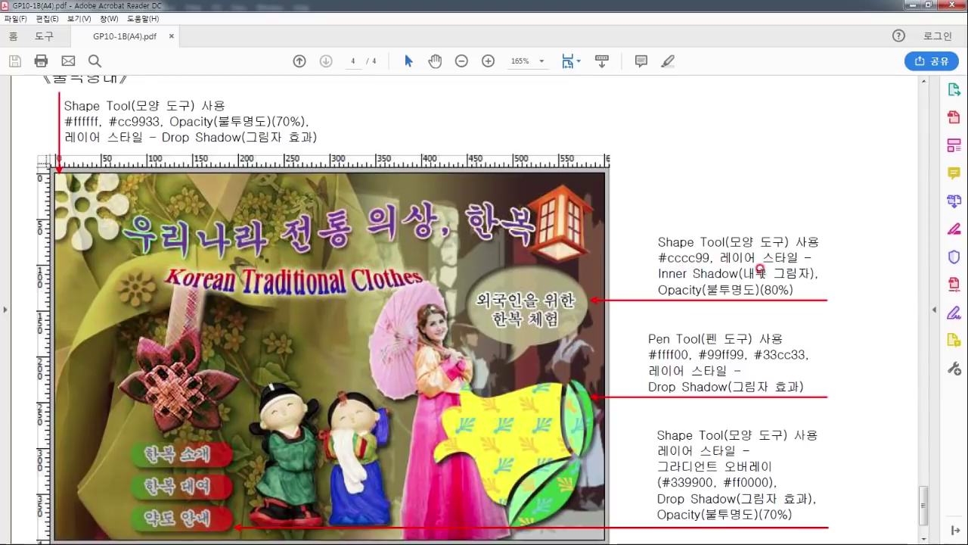
pyautogui.click(910, 6)
pyautogui.click(32, 191)
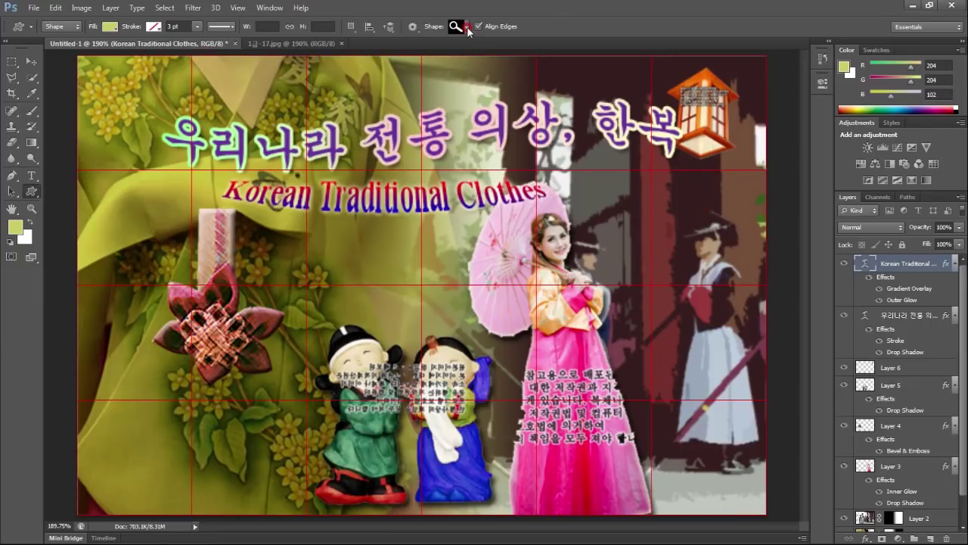
# Draw an oval speech-bubble custom shape beside the woman's head and move it down-right.
pyautogui.click(468, 27)
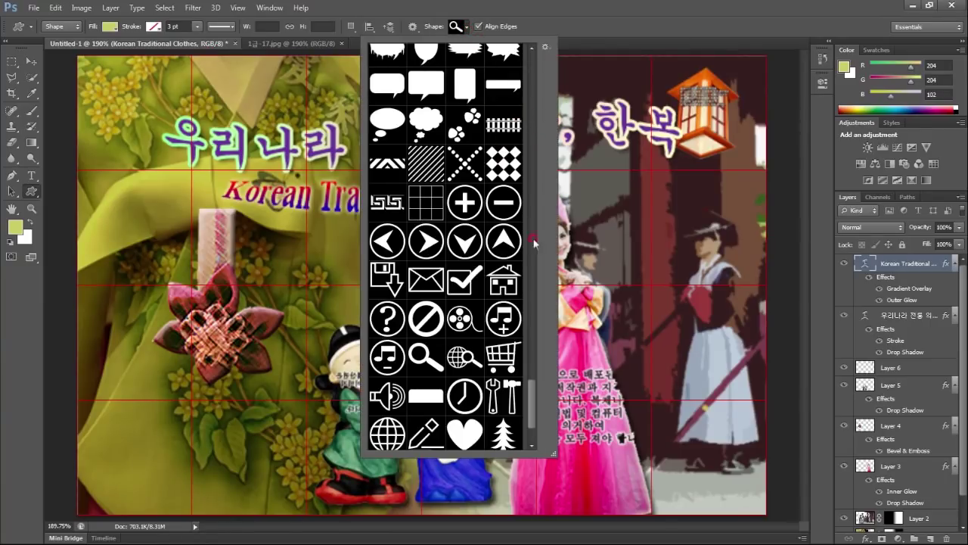
pyautogui.moveTo(532, 397); pyautogui.dragTo(529, 371)
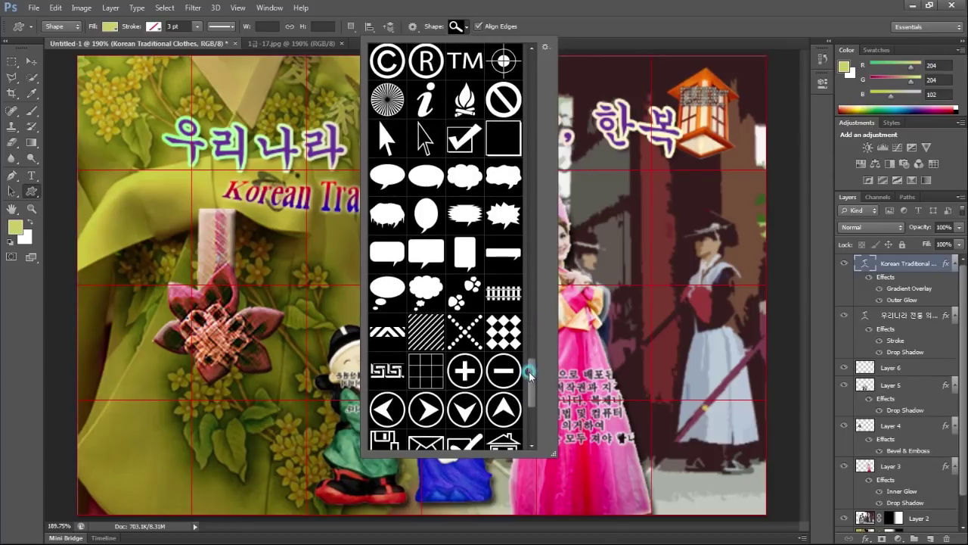
pyautogui.click(388, 182)
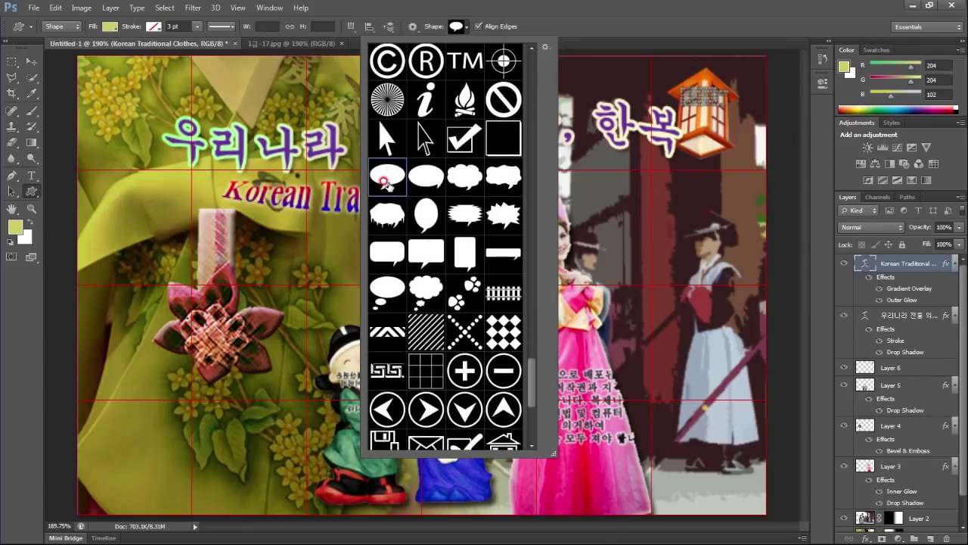
pyautogui.doubleClick(388, 183)
pyautogui.moveTo(579, 163); pyautogui.dragTo(730, 292)
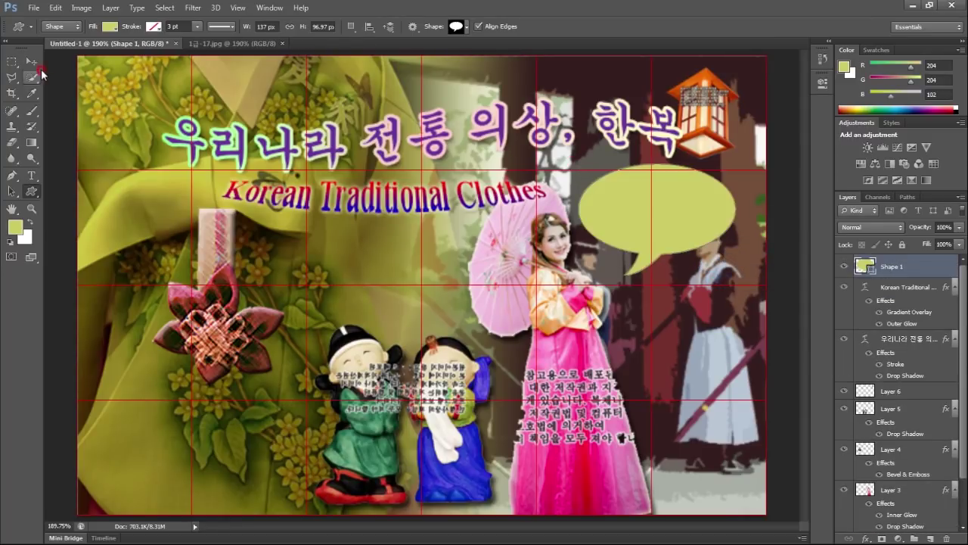
pyautogui.press('v')
pyautogui.moveTo(636, 194)
pyautogui.mouseDown()
pyautogui.moveTo(690, 222)
pyautogui.moveTo(693, 207)
pyautogui.mouseUp()
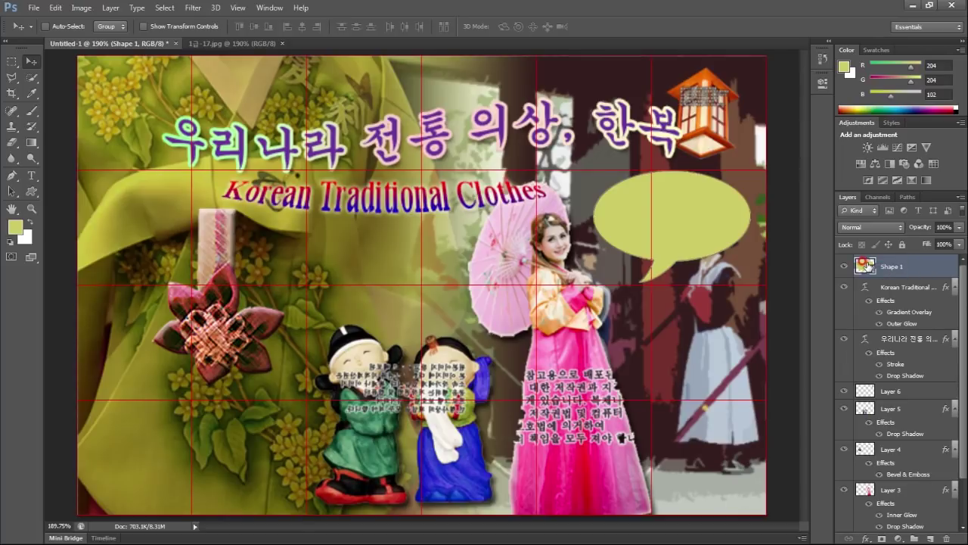
pyautogui.doubleClick(863, 265)
# Change the speech bubble's fill to khaki by editing its hex value.
pyautogui.click(548, 300)
pyautogui.press('BackSpace')
pyautogui.press('BackSpace')
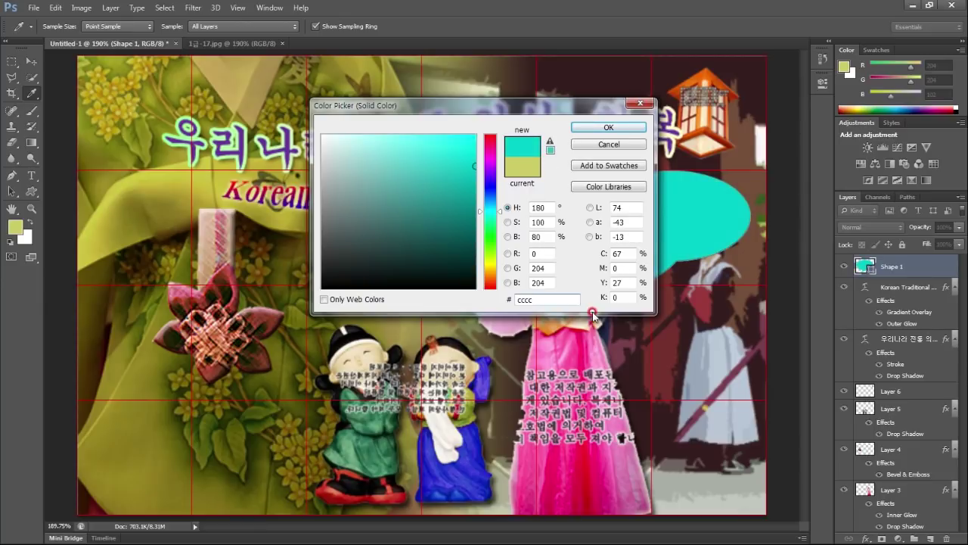
pyautogui.write('66')
pyautogui.press('Return')
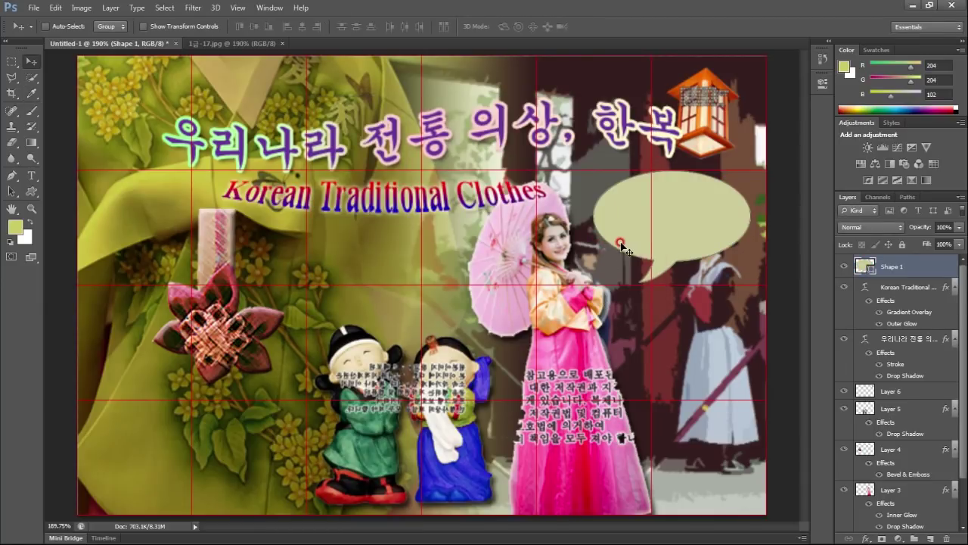
# Add an Inner Shadow to the bubble and set its layer opacity to 80%.
pyautogui.doubleClick(923, 266)
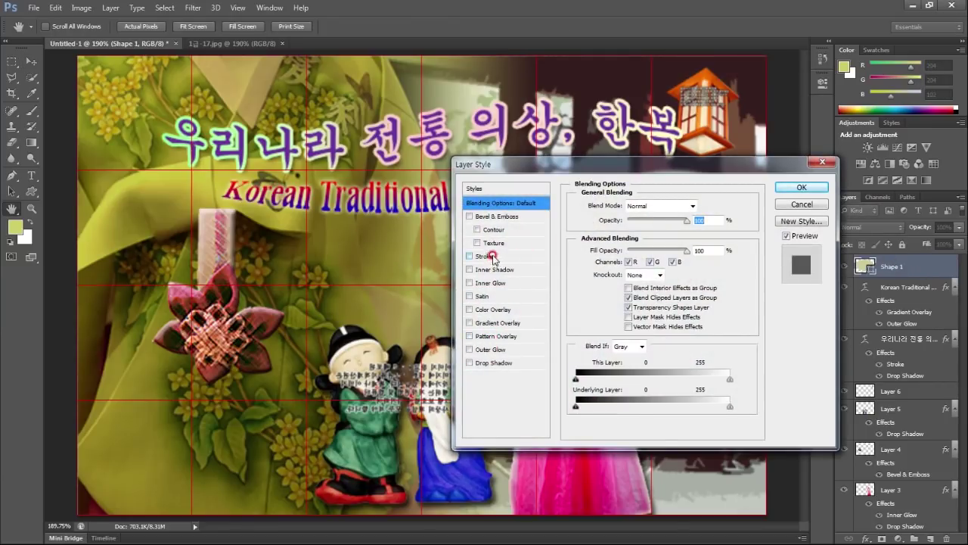
pyautogui.click(496, 270)
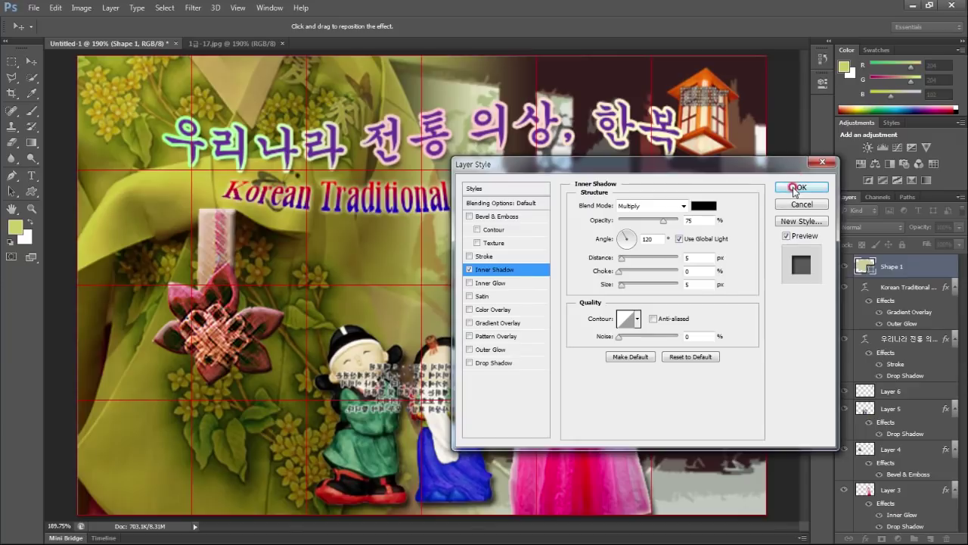
pyautogui.click(795, 188)
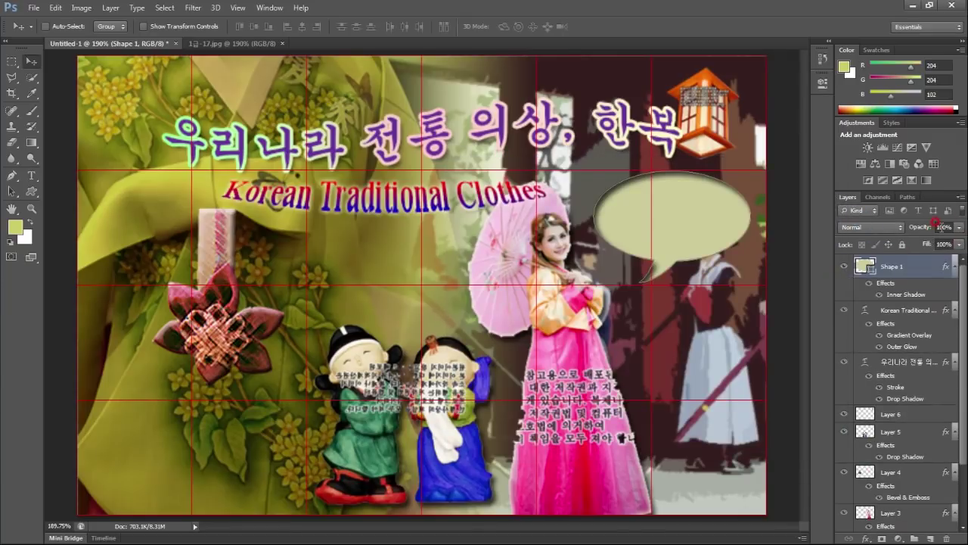
pyautogui.click(935, 222)
pyautogui.write('80')
pyautogui.press('Return')
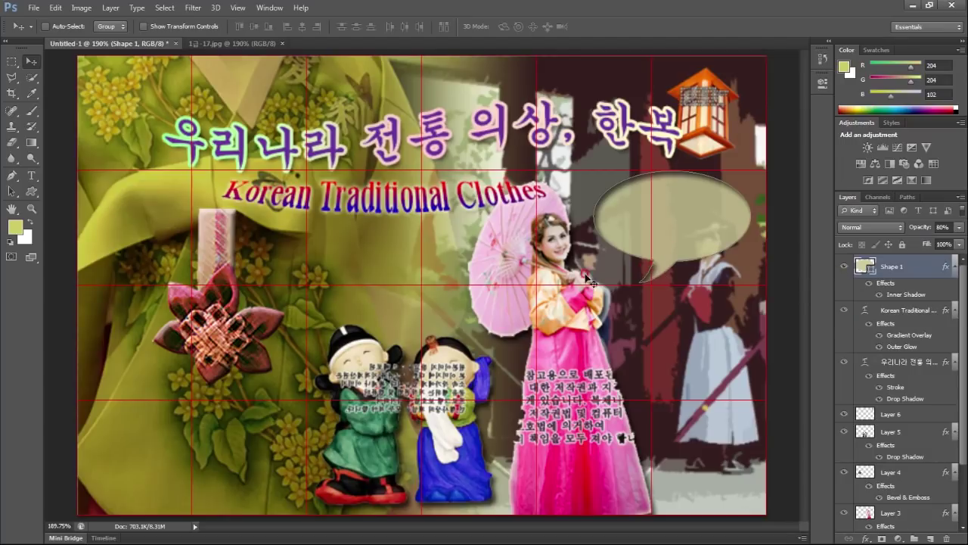
pyautogui.click(31, 175)
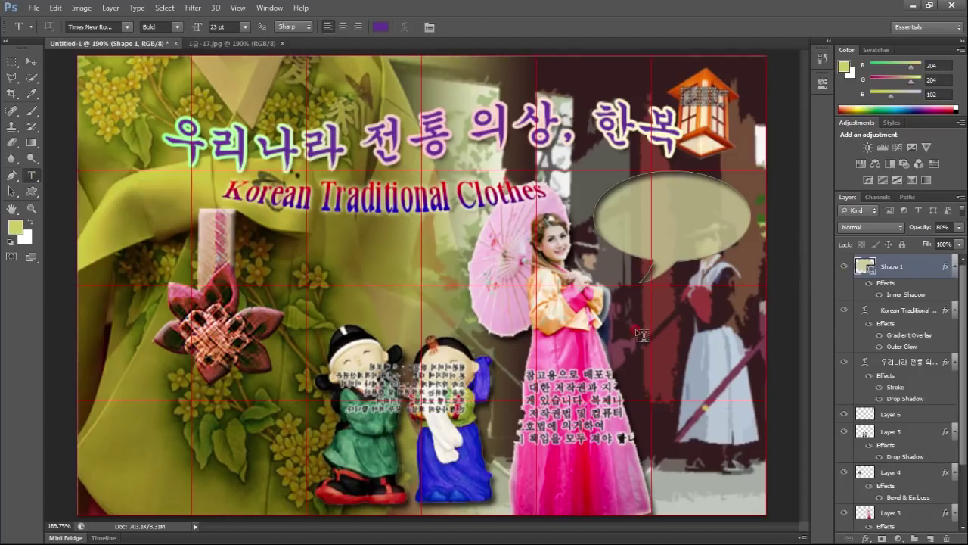
# Paste the caption '외국인을 위한 한복 체험' as a new text layer on the poster.
pyautogui.click(630, 219)
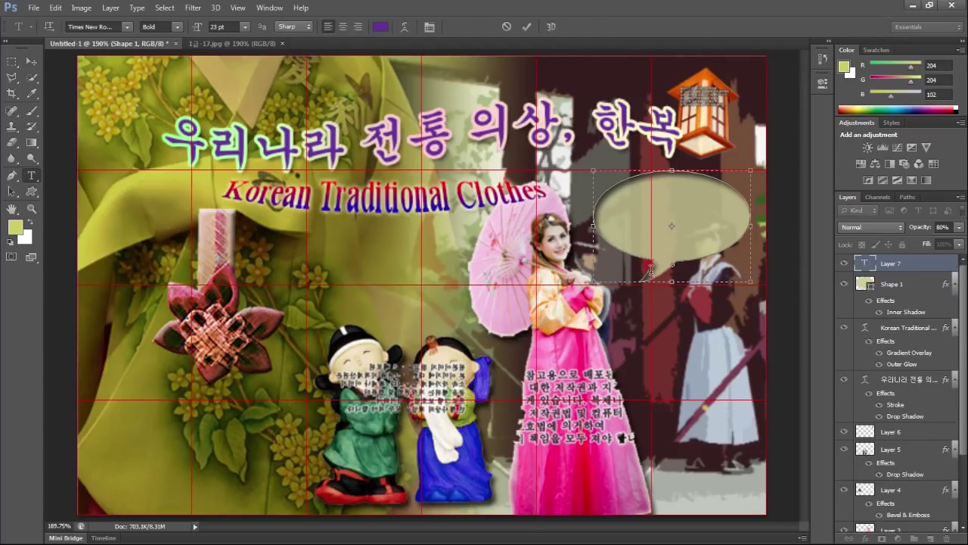
pyautogui.press('Escape')
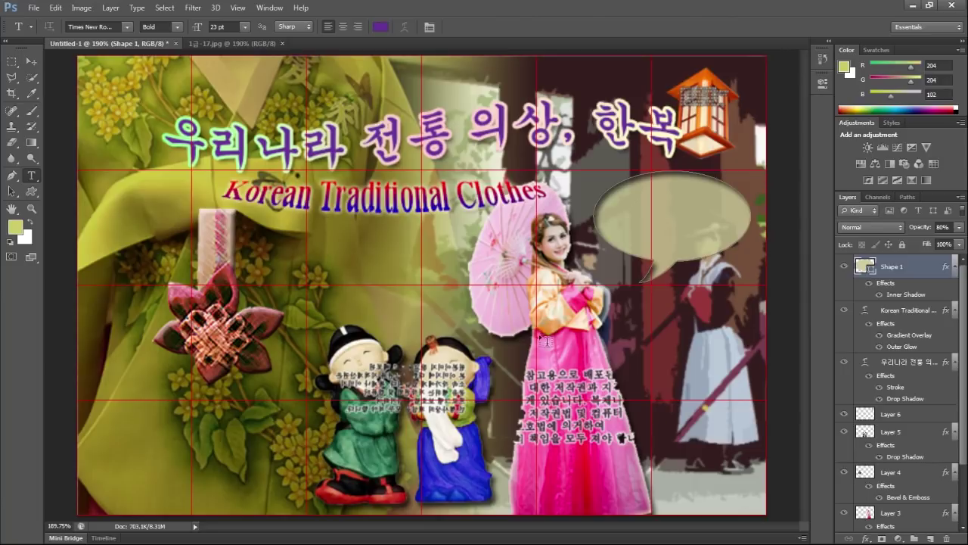
pyautogui.click(465, 327)
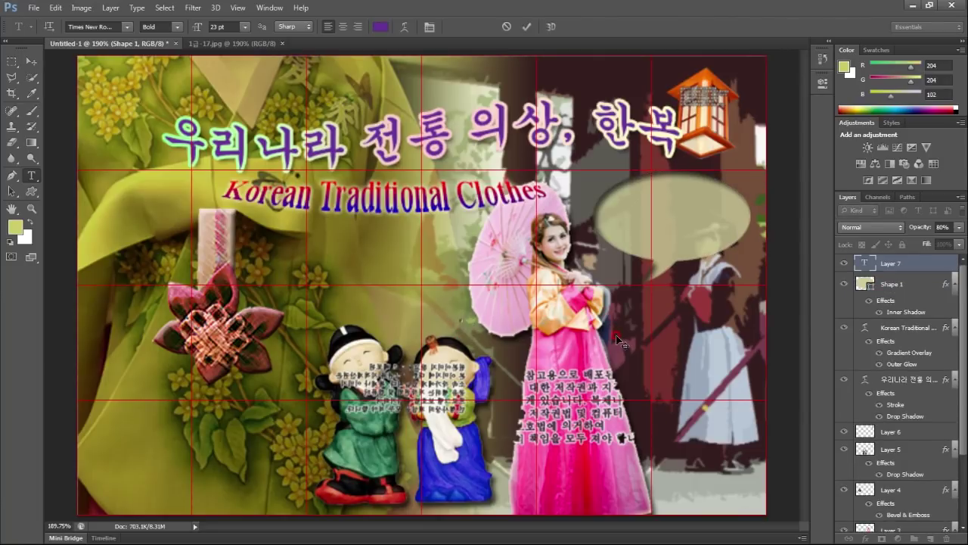
pyautogui.hotkey('ctrl', 'v')
pyautogui.doubleClick(867, 262)
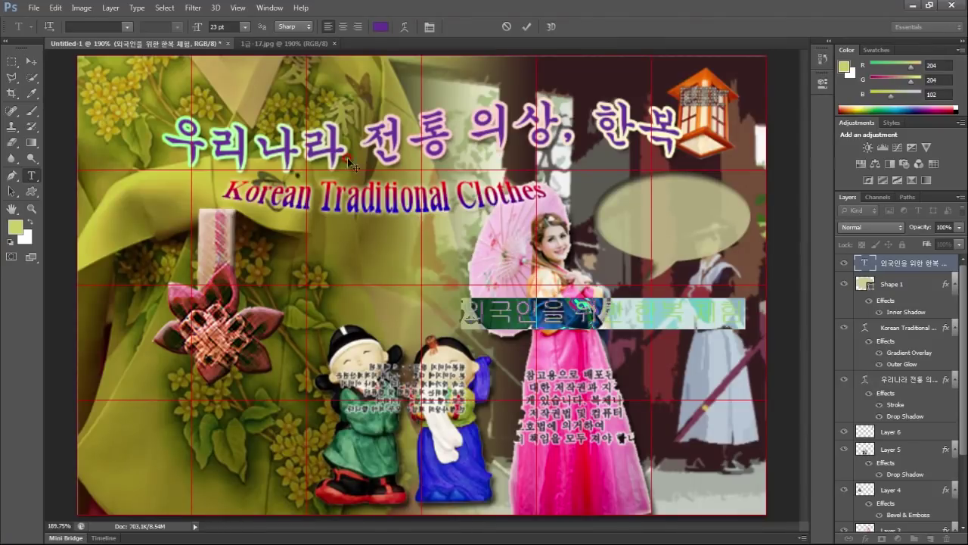
# Format the caption in the 바탕 font at 17 pt, coloured black #000000.
pyautogui.click(127, 26)
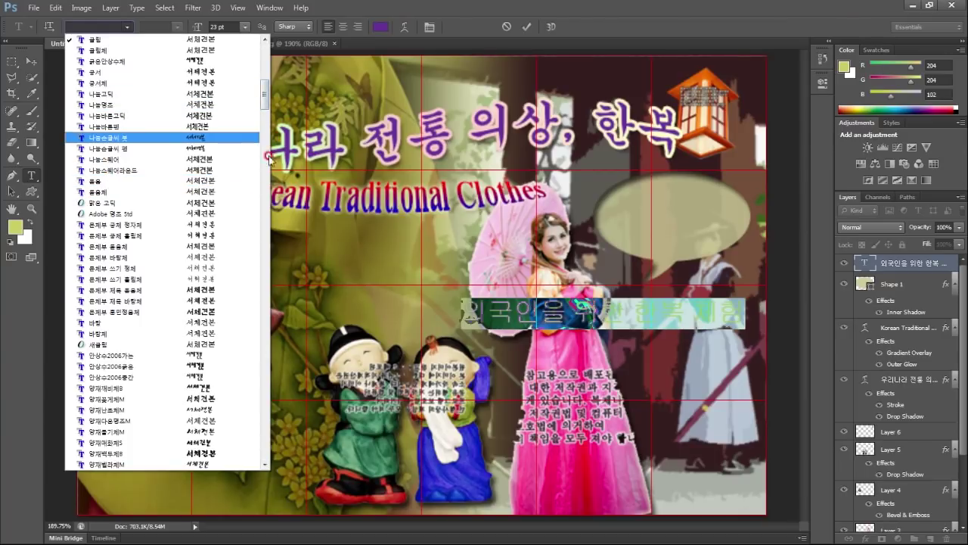
pyautogui.click(144, 324)
pyautogui.click(217, 29)
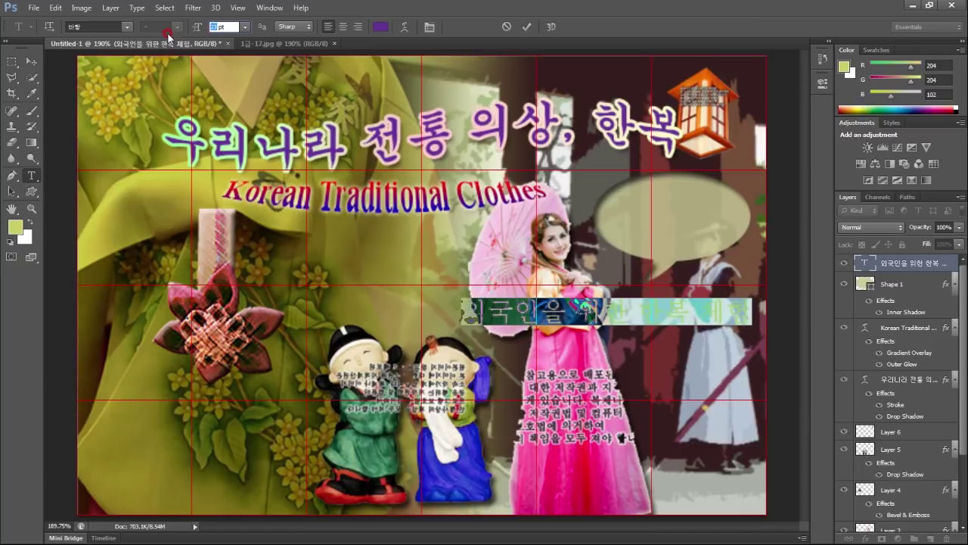
pyautogui.write('17')
pyautogui.press('Return')
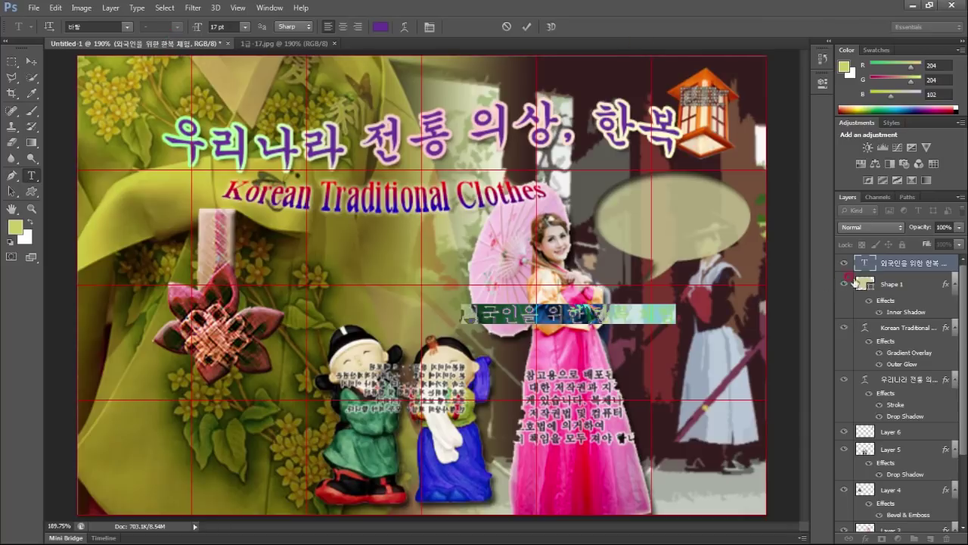
pyautogui.click(386, 30)
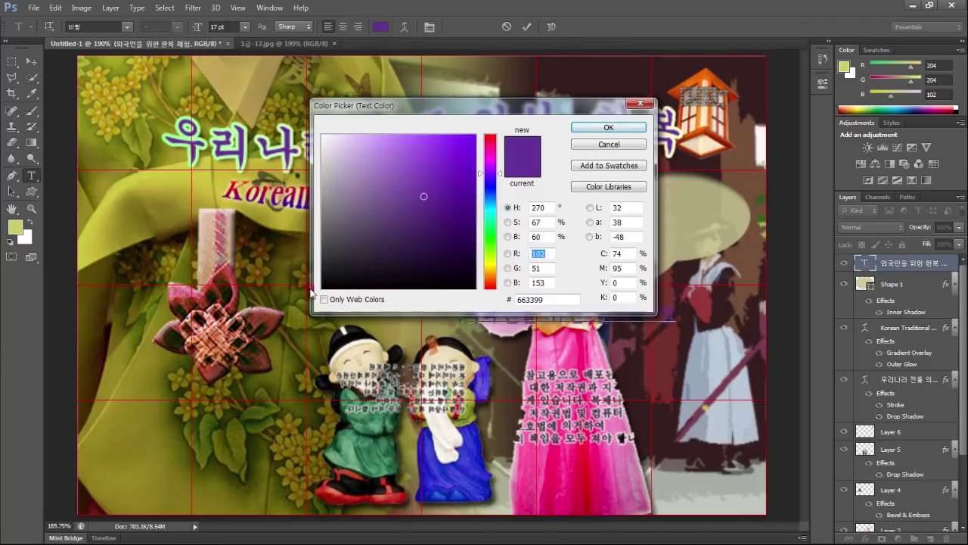
pyautogui.click(323, 288)
pyautogui.click(609, 127)
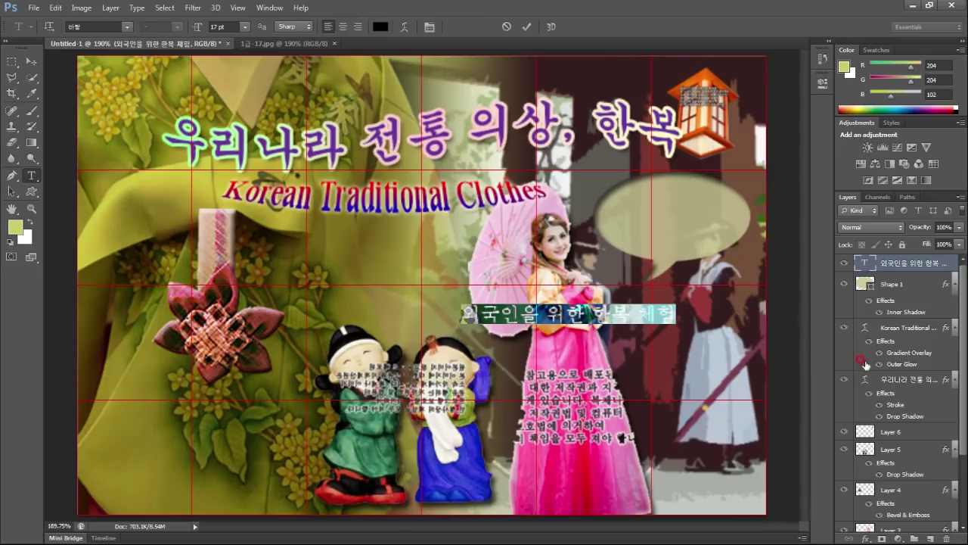
# Give the caption '외국인을 위한 한복 체험' a white Stroke layer effect, then minimize Photoshop to see the reference PDF.
pyautogui.click(942, 258)
pyautogui.doubleClick(941, 255)
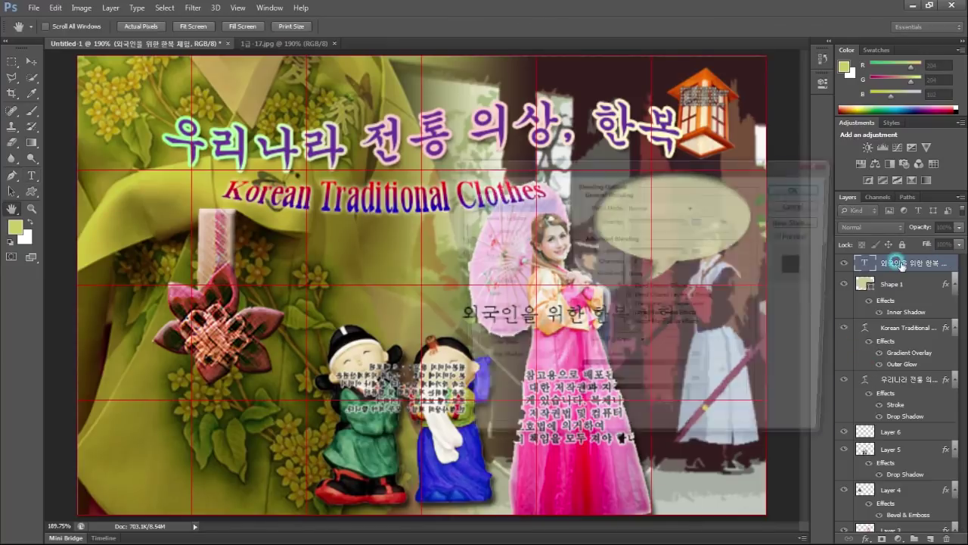
pyautogui.click(484, 256)
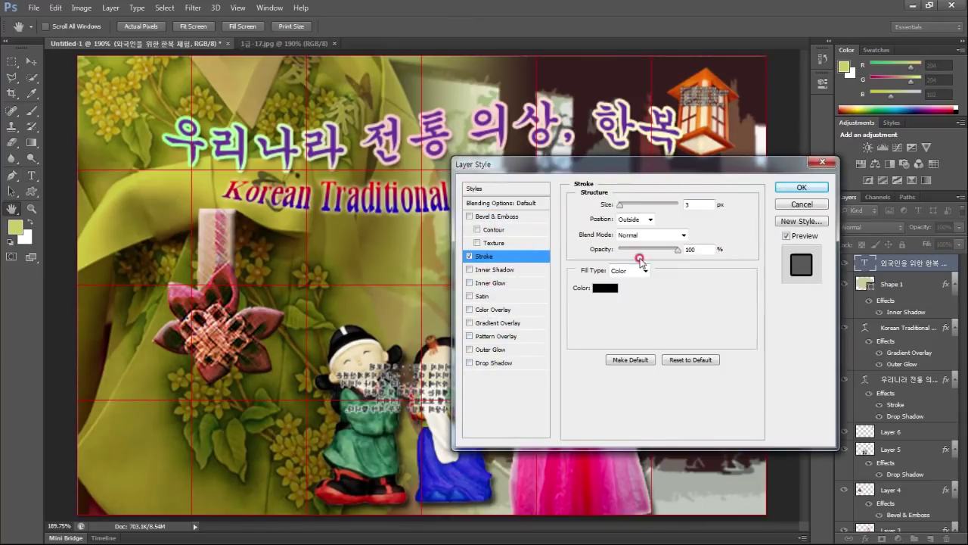
pyautogui.click(598, 289)
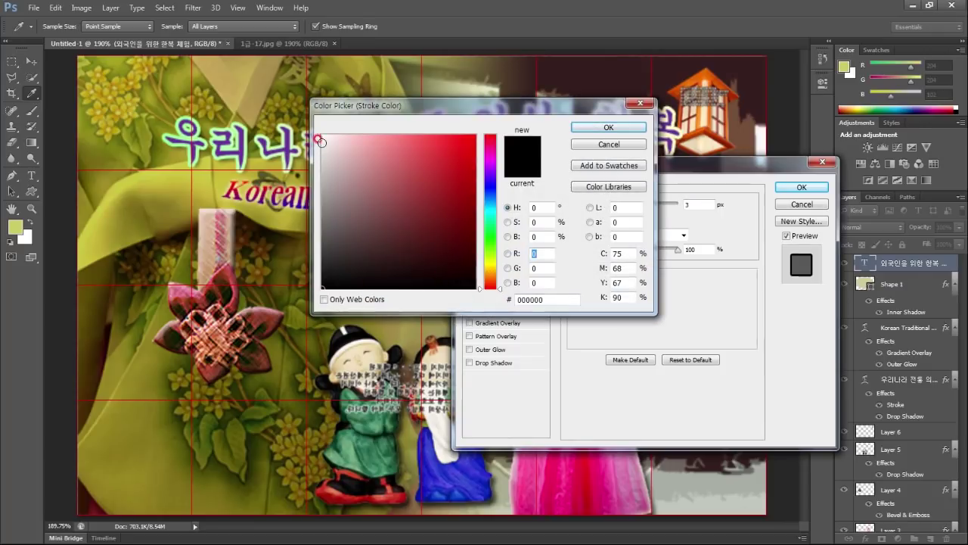
pyautogui.click(320, 139)
pyautogui.click(608, 127)
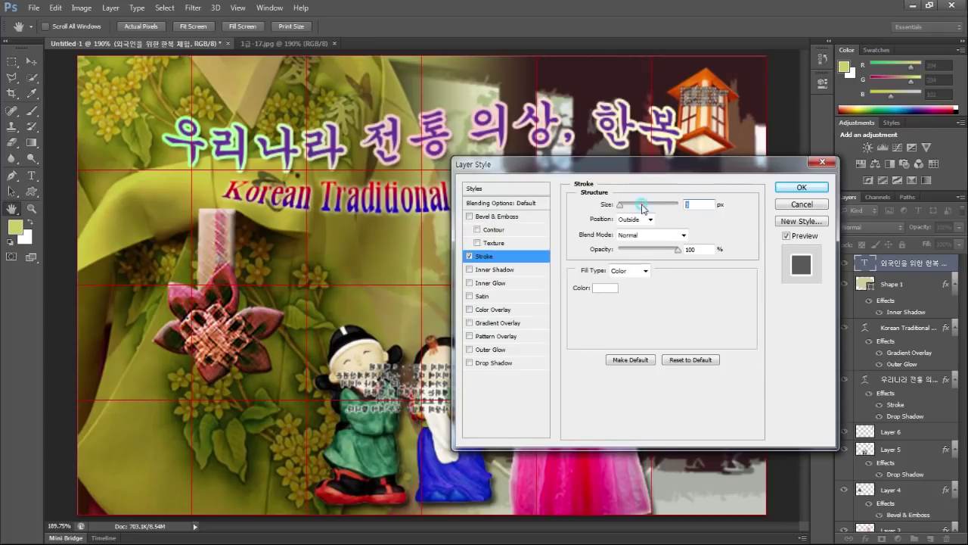
pyautogui.click(802, 186)
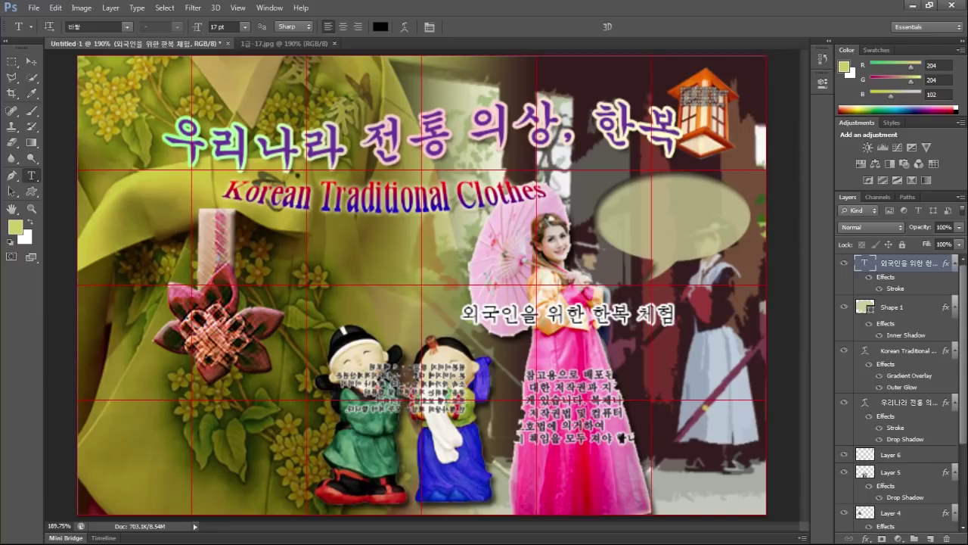
pyautogui.click(910, 4)
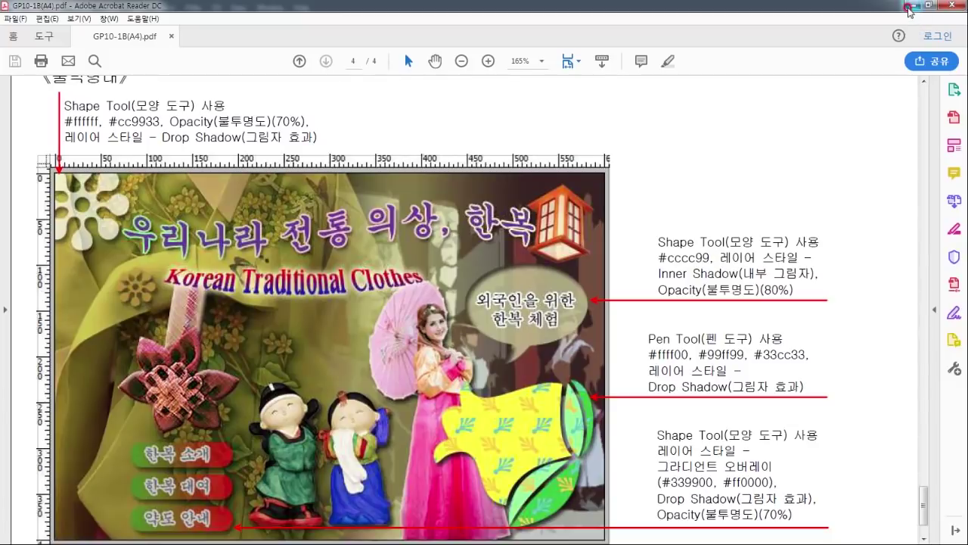
# Break the caption into two centre-aligned lines: '외국인을 위한' and '한복 체험'.
pyautogui.click(911, 6)
pyautogui.doubleClick(862, 262)
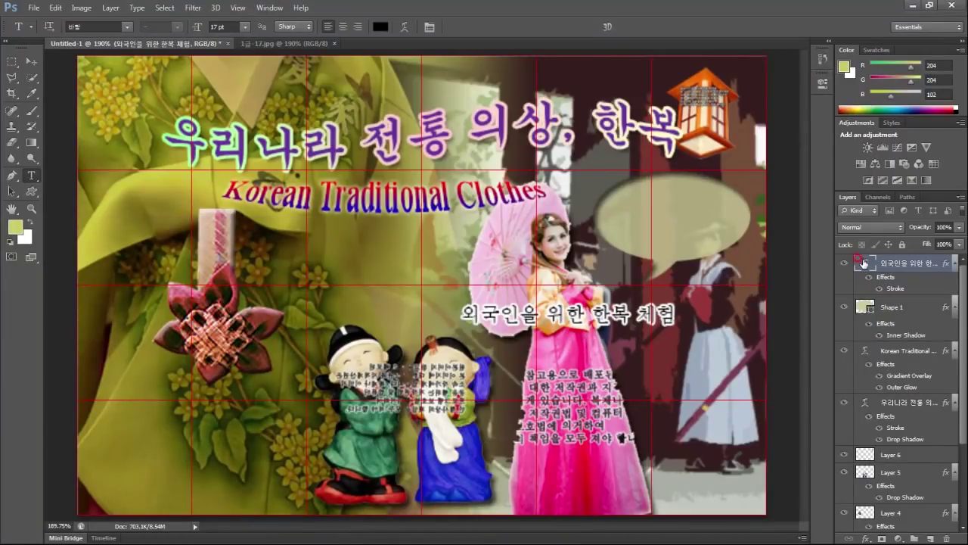
pyautogui.click(596, 311)
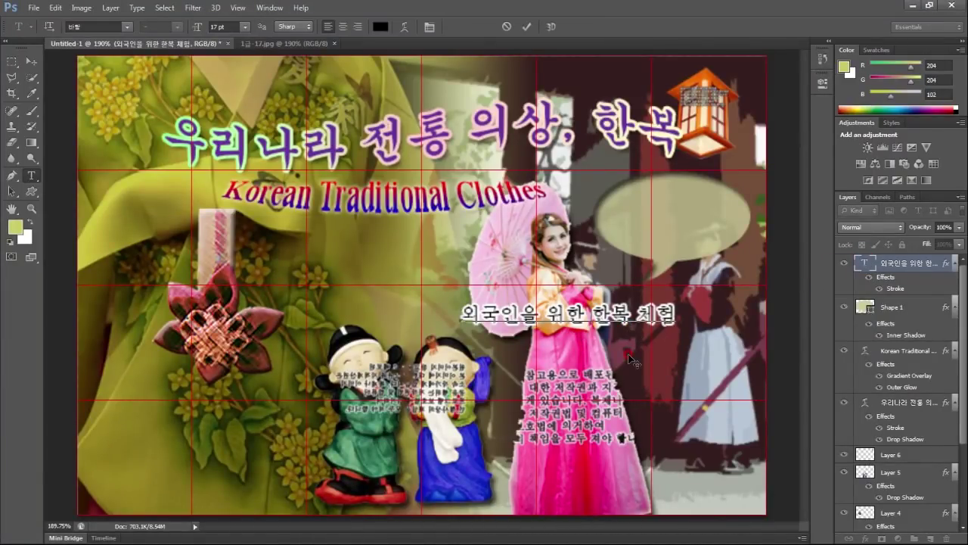
pyautogui.press('Return')
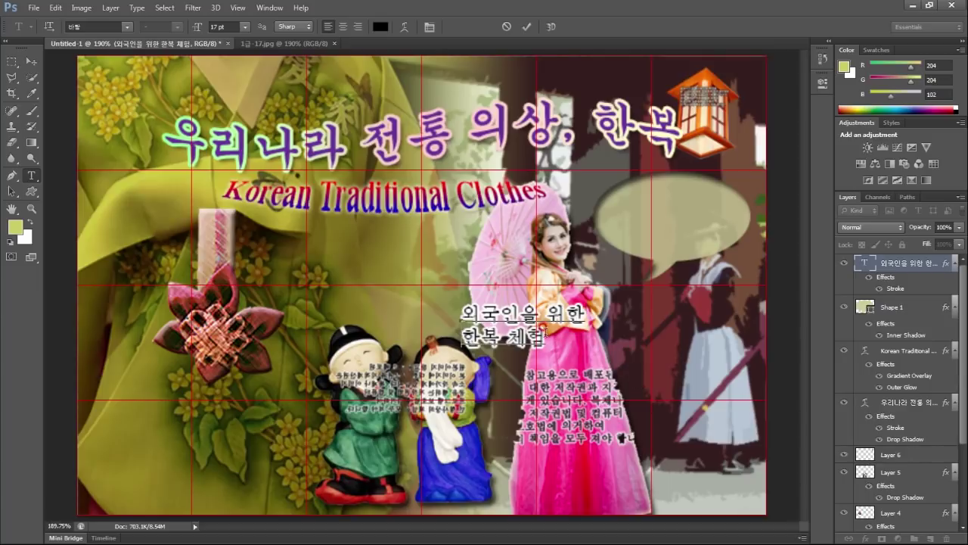
pyautogui.moveTo(542, 327); pyautogui.dragTo(439, 296)
pyautogui.click(344, 26)
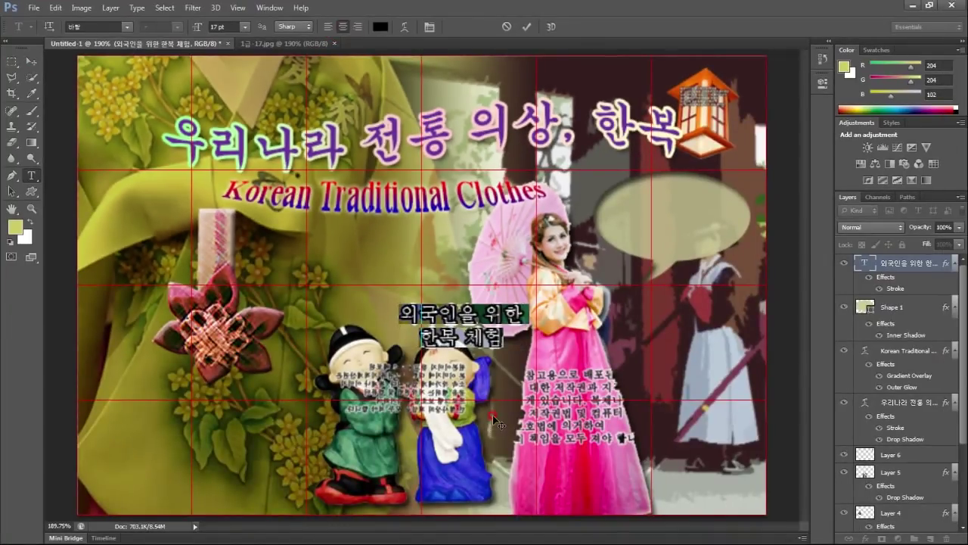
# Move the caption inside the speech bubble, commit the edit, and return to the reference PDF.
pyautogui.moveTo(503, 409); pyautogui.dragTo(705, 307)
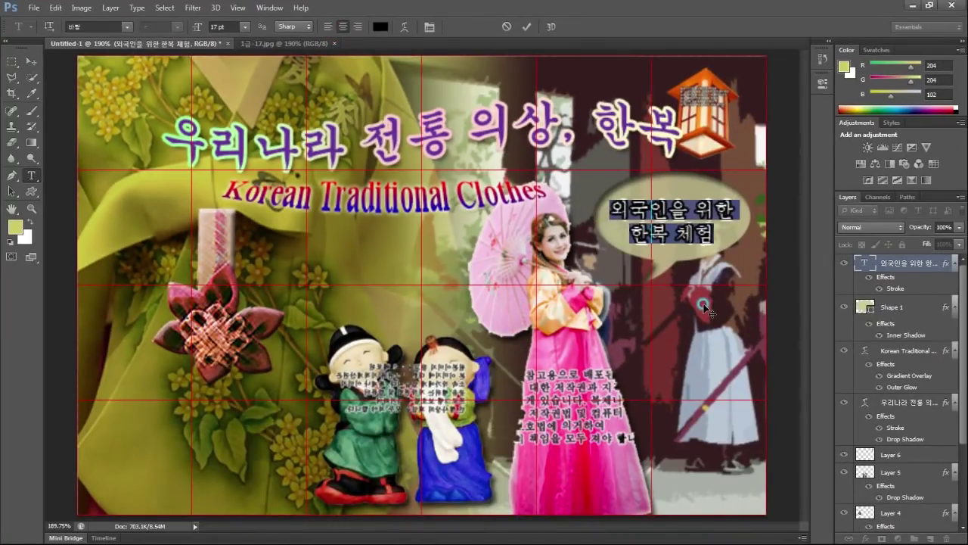
pyautogui.click(526, 26)
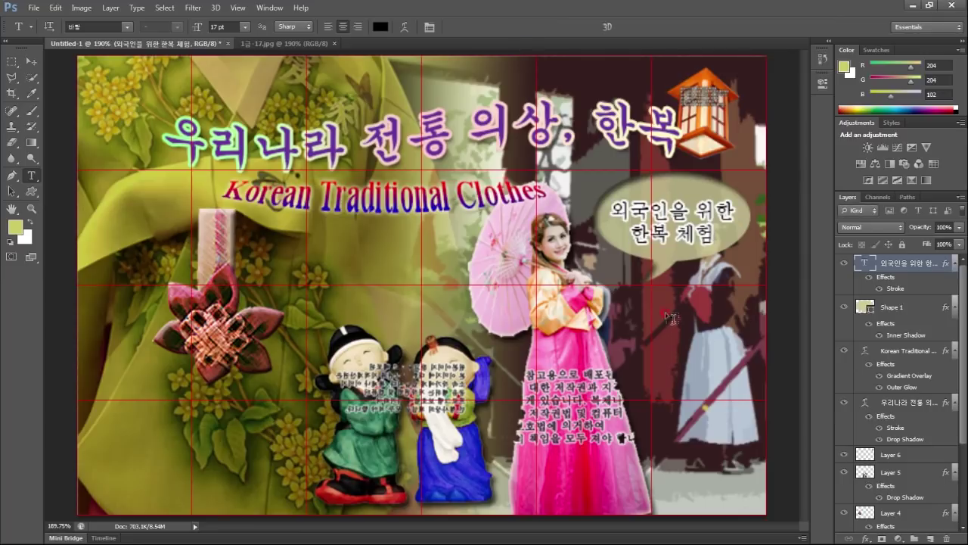
pyautogui.hotkey('alt', 'Tab')
pyautogui.scroll(5, 235, 271)
pyautogui.click(235, 271)
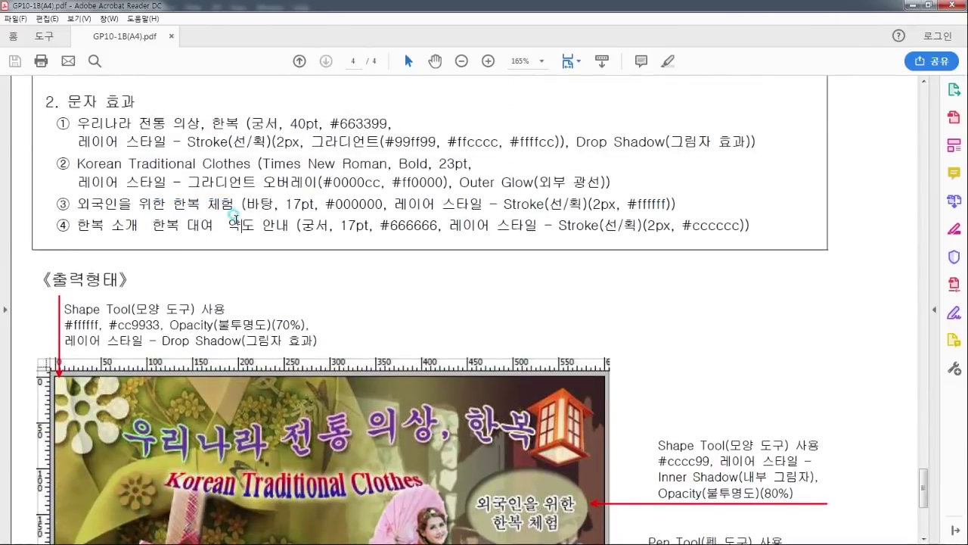
pyautogui.moveTo(77, 225); pyautogui.dragTo(291, 224)
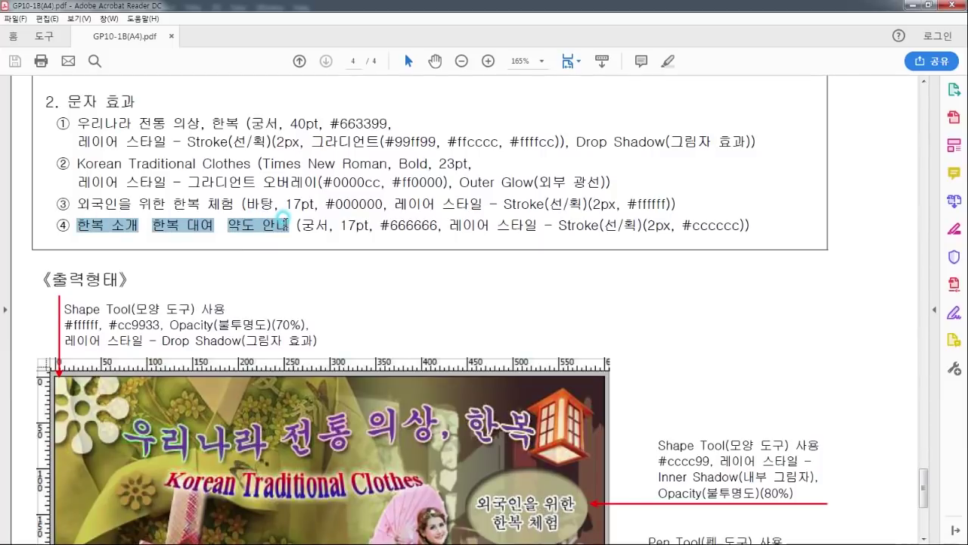
pyautogui.click(420, 286)
pyautogui.scroll(-5, 487, 292)
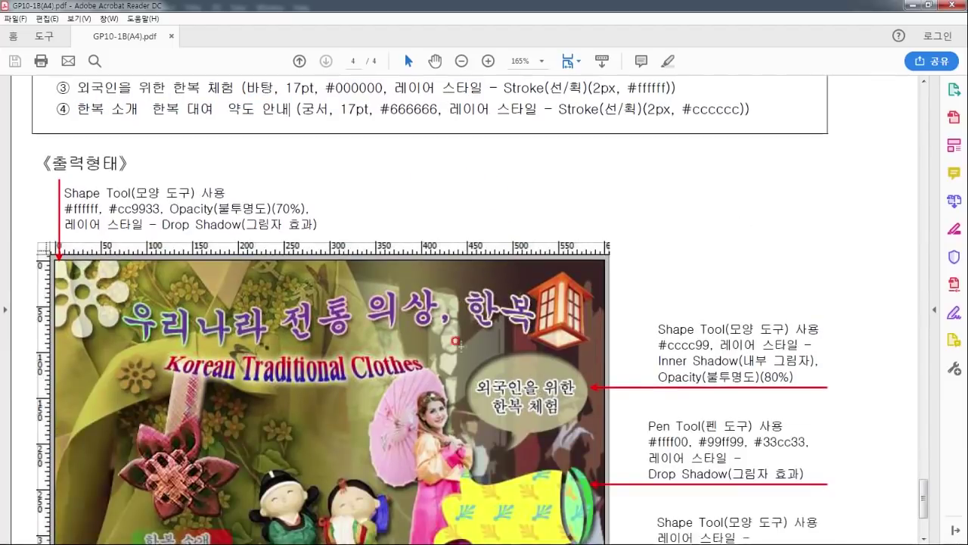
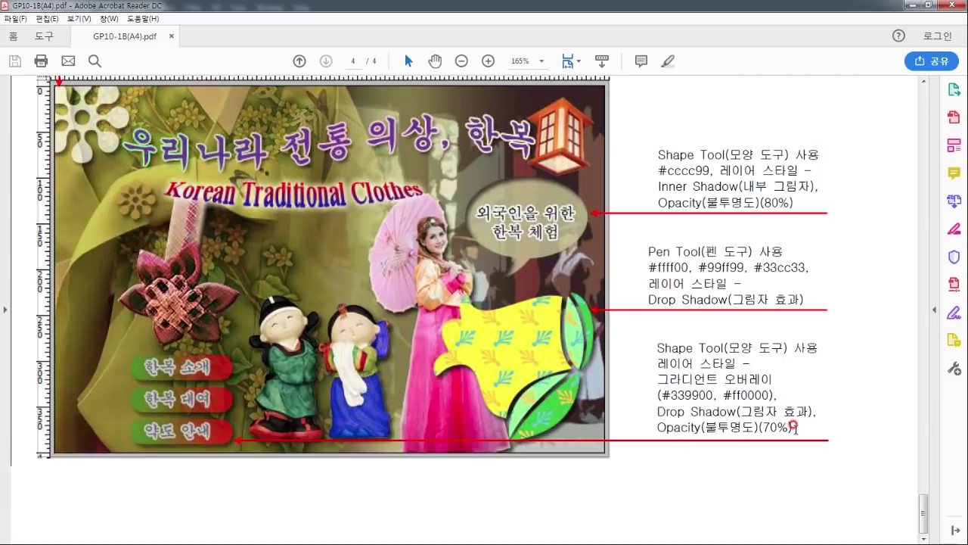
# Minimize Acrobat Reader to bring the Photoshop banner back into view.
pyautogui.click(908, 4)
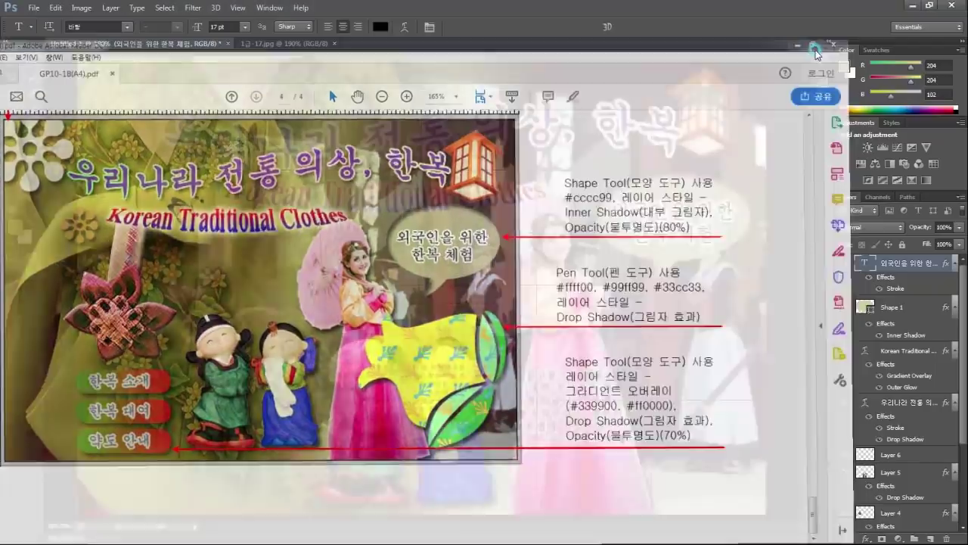
pyautogui.click(32, 191)
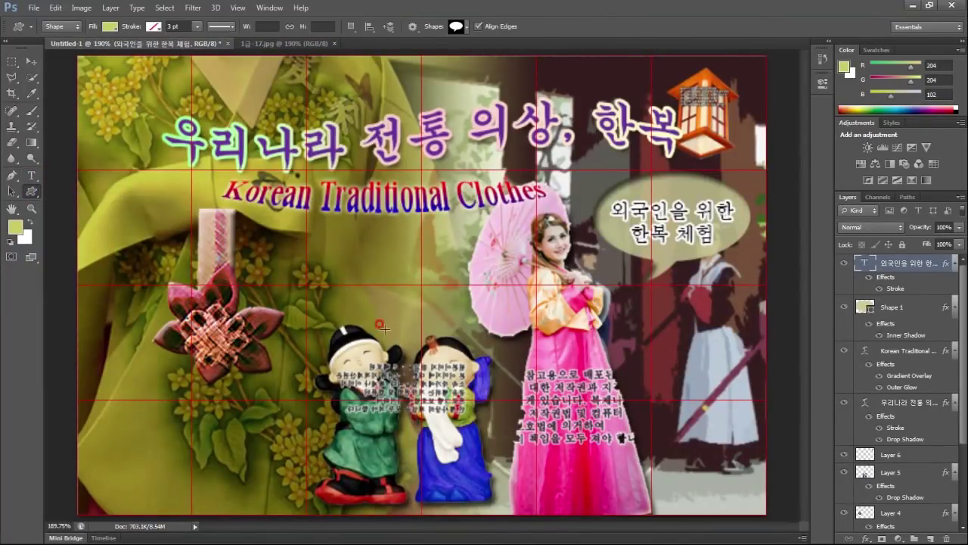
# Draw a yellow-green rounded rectangle with a 25 px corner radius below the flower ornament.
pyautogui.rightClick(32, 193)
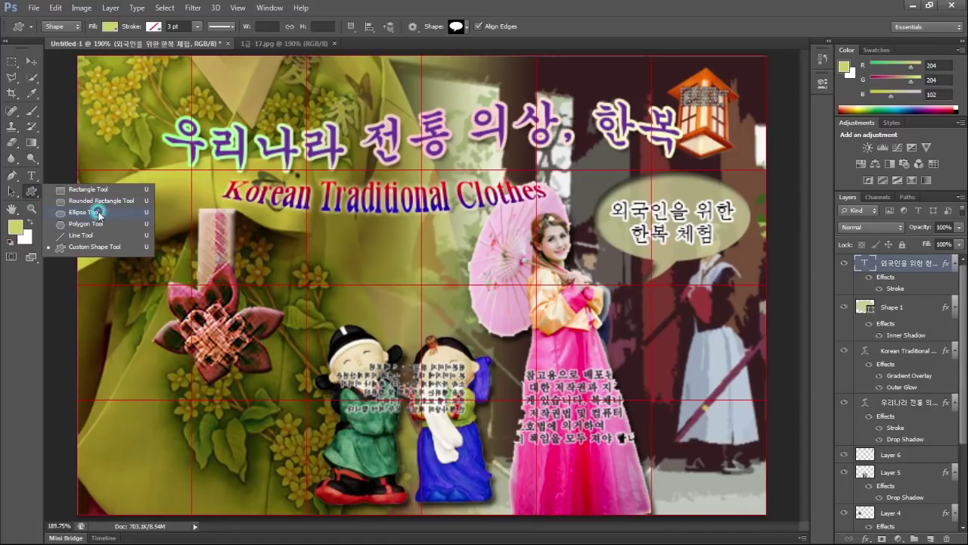
pyautogui.click(108, 203)
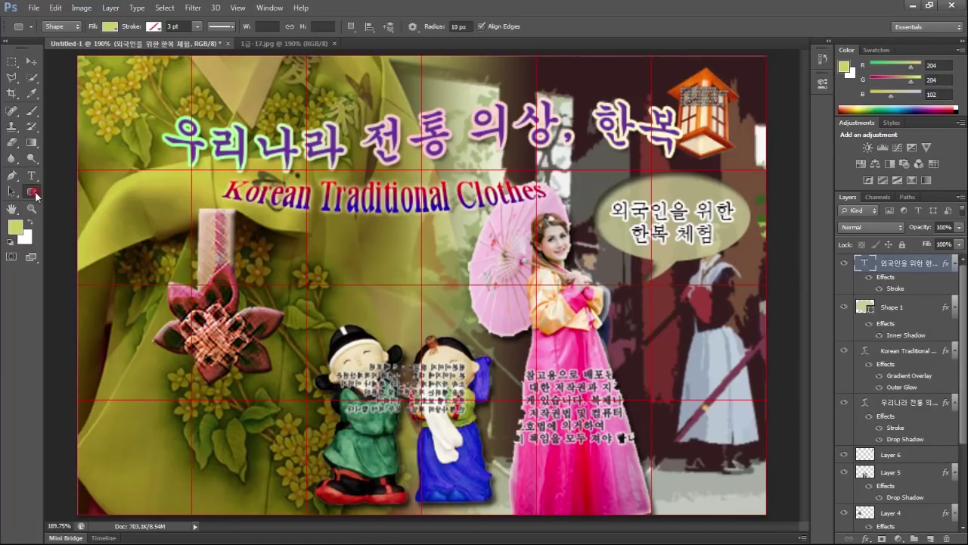
pyautogui.click(455, 24)
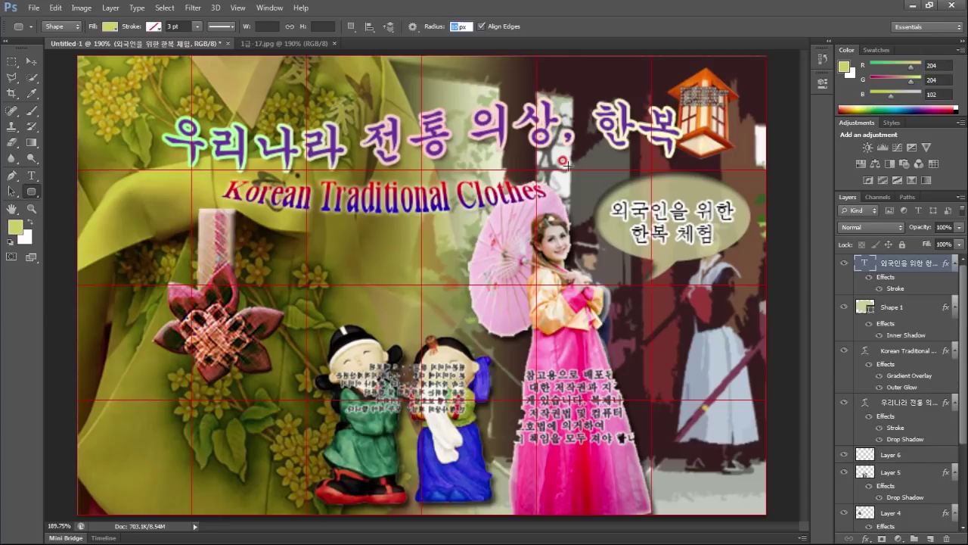
pyautogui.write('25')
pyautogui.press('Return')
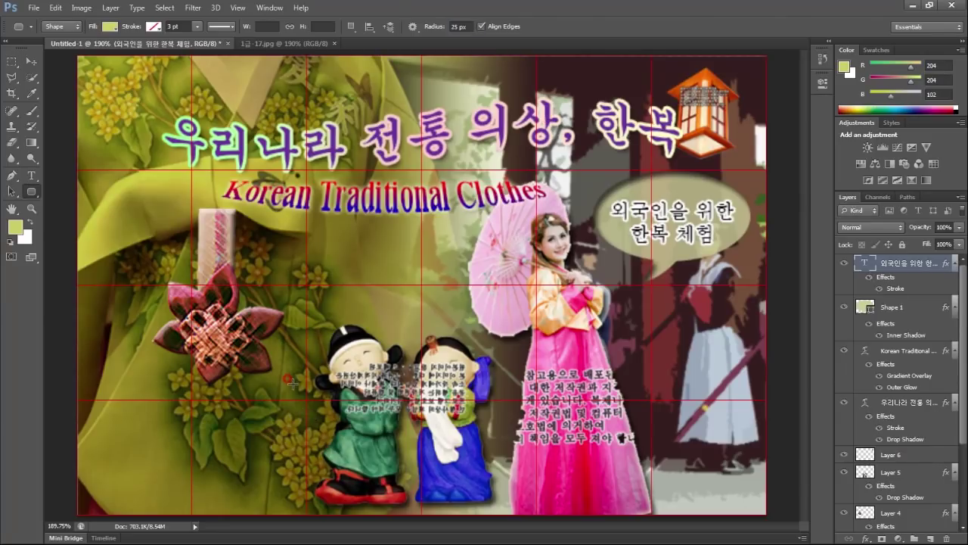
pyautogui.moveTo(203, 389); pyautogui.dragTo(328, 420)
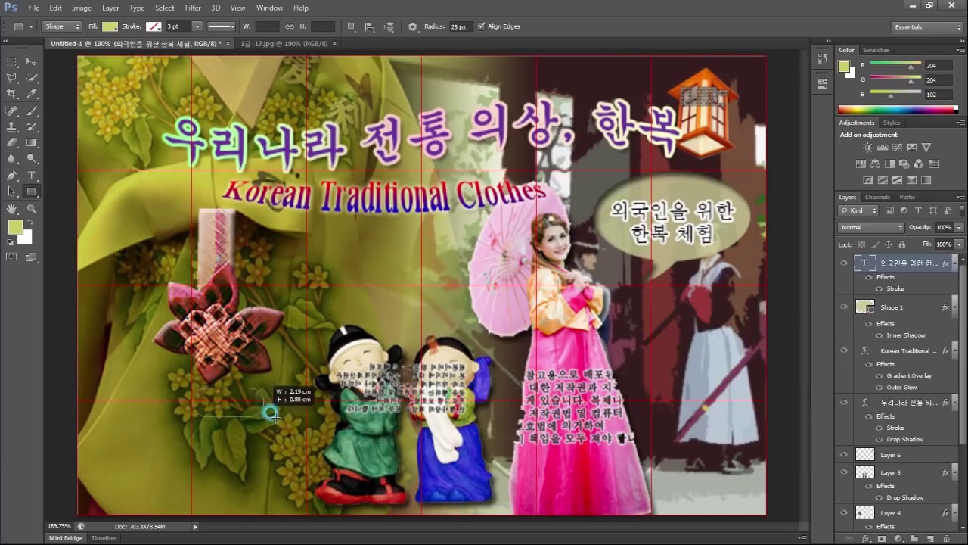
pyautogui.moveTo(330, 421); pyautogui.dragTo(315, 417)
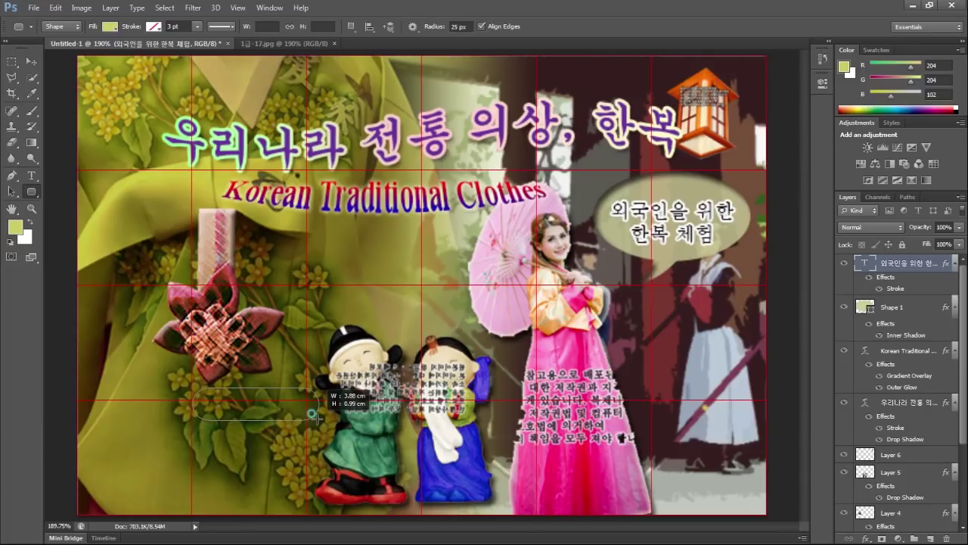
pyautogui.moveTo(314, 414); pyautogui.dragTo(313, 415)
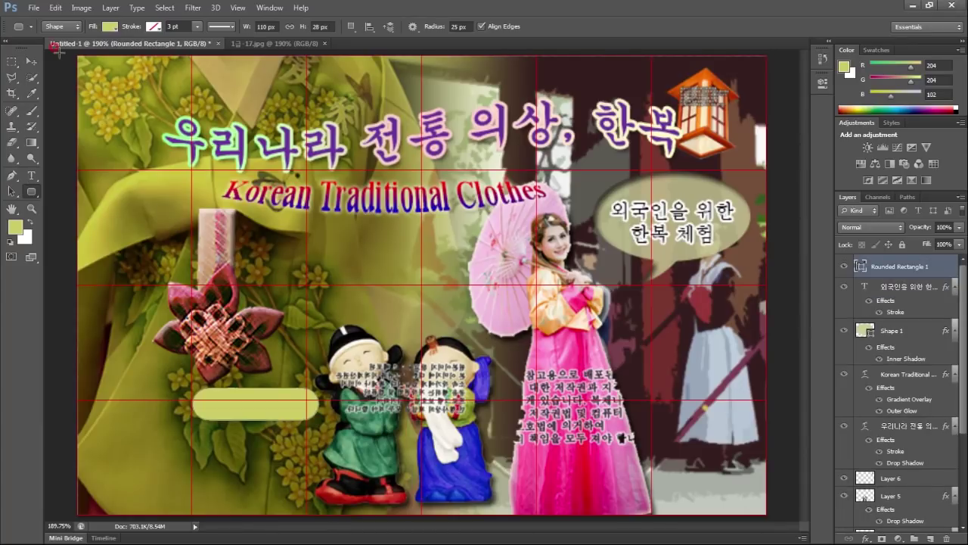
# Nudge the rounded rectangle slightly left and down into place under the knot.
pyautogui.click(32, 60)
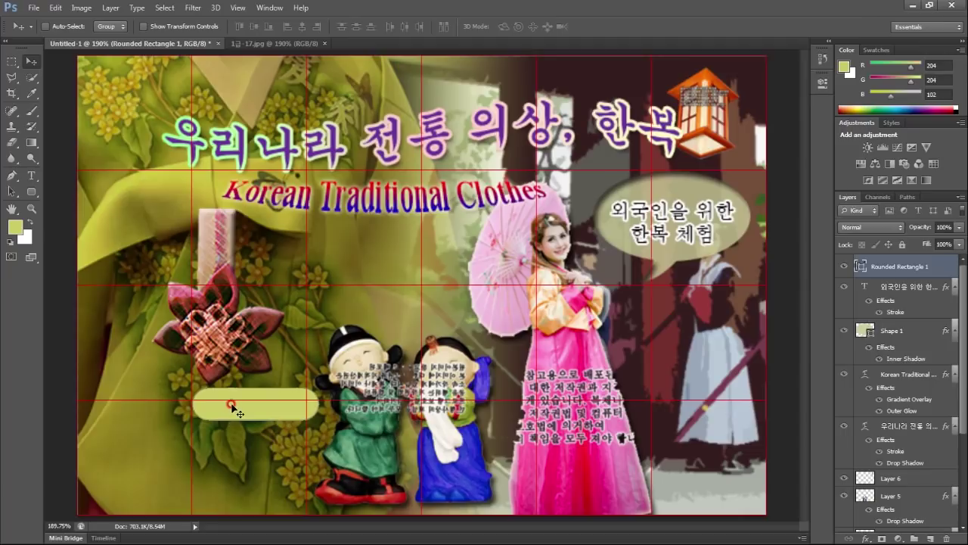
pyautogui.moveTo(233, 406); pyautogui.dragTo(215, 404)
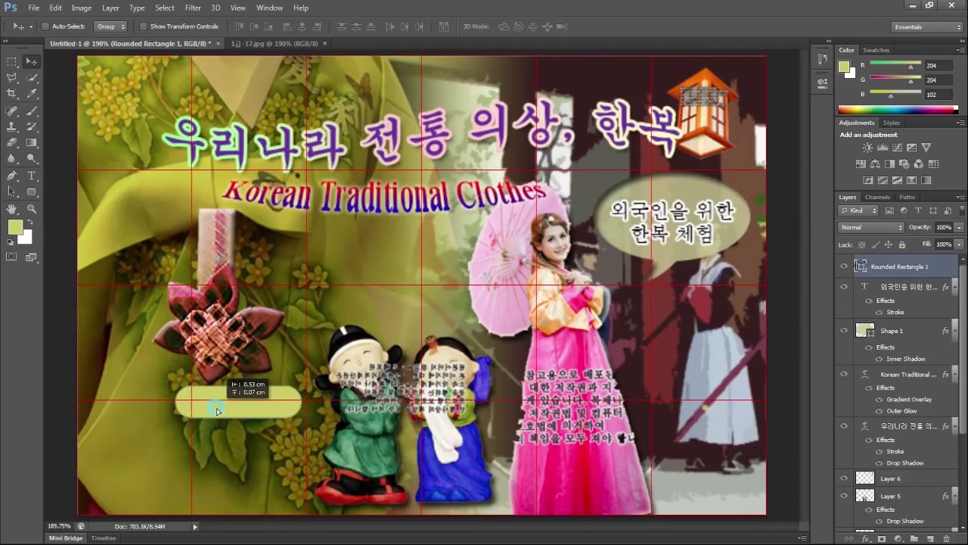
pyautogui.press('Down')
pyautogui.press('Down')
pyautogui.press('Right')
pyautogui.press('Right')
pyautogui.press('Right')
pyautogui.press('Down')
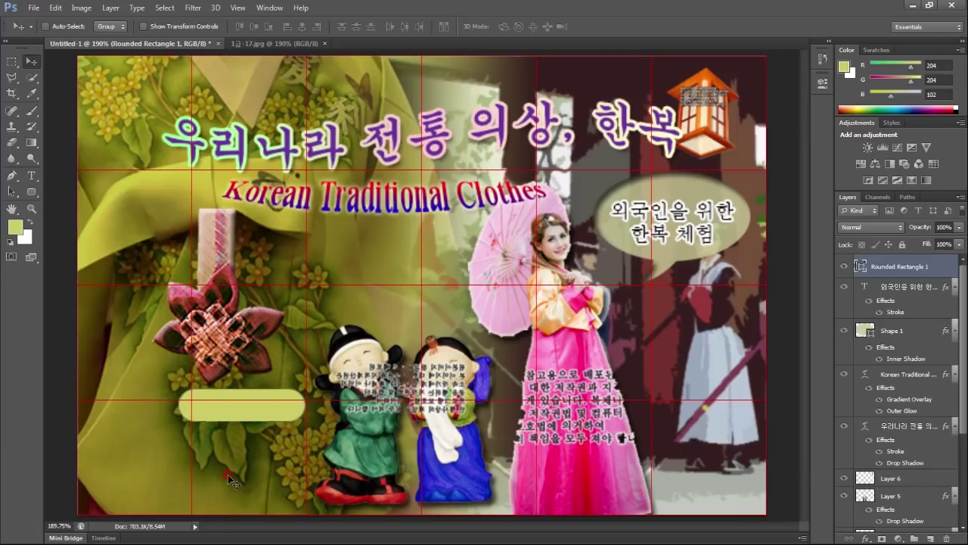
# Add a Gradient Overlay to the rectangle and set the left stop to green #339900.
pyautogui.doubleClick(928, 265)
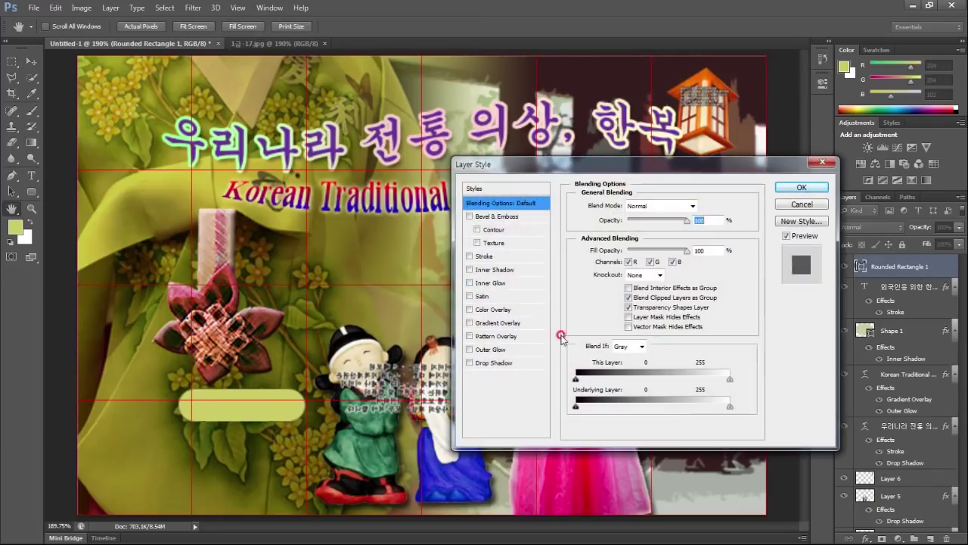
pyautogui.click(514, 322)
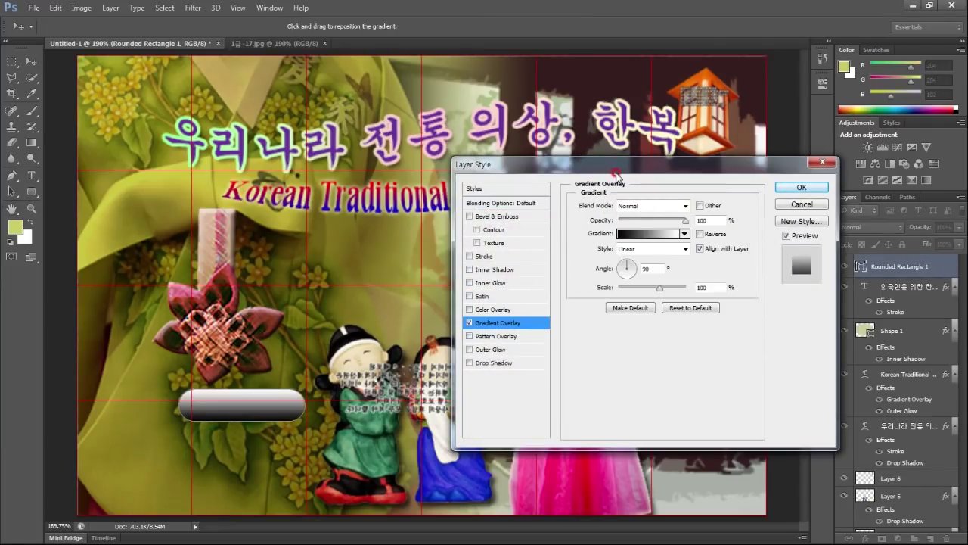
pyautogui.moveTo(616, 172); pyautogui.dragTo(540, 102)
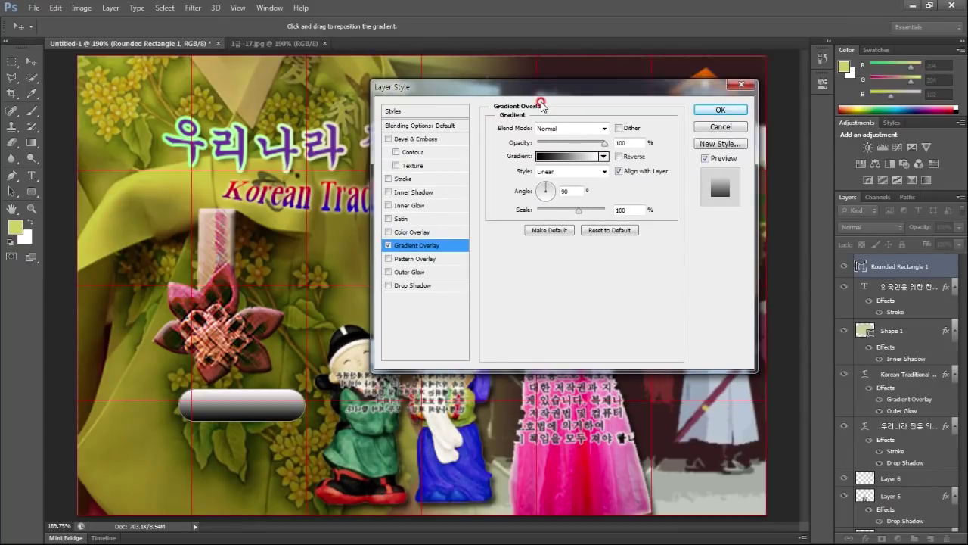
pyautogui.click(569, 157)
pyautogui.click(368, 286)
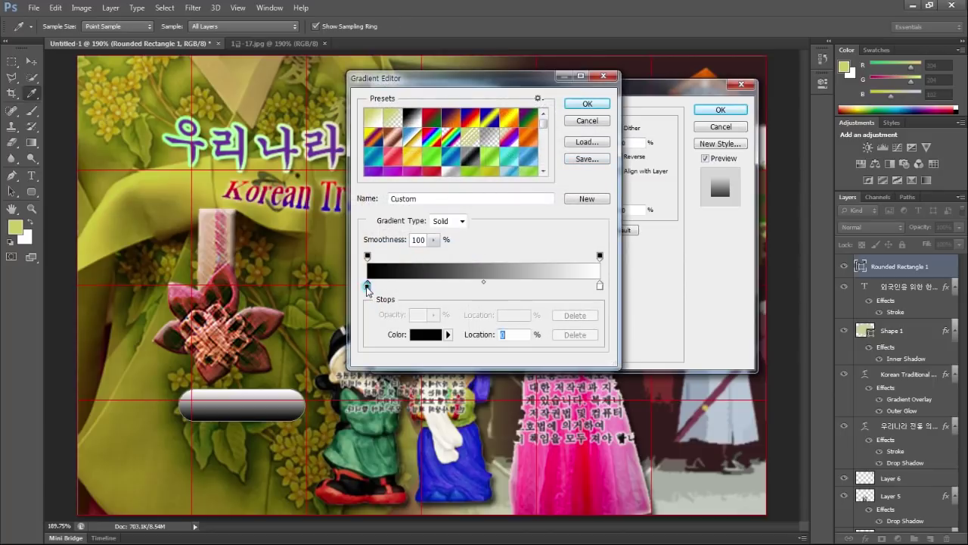
pyautogui.doubleClick(367, 287)
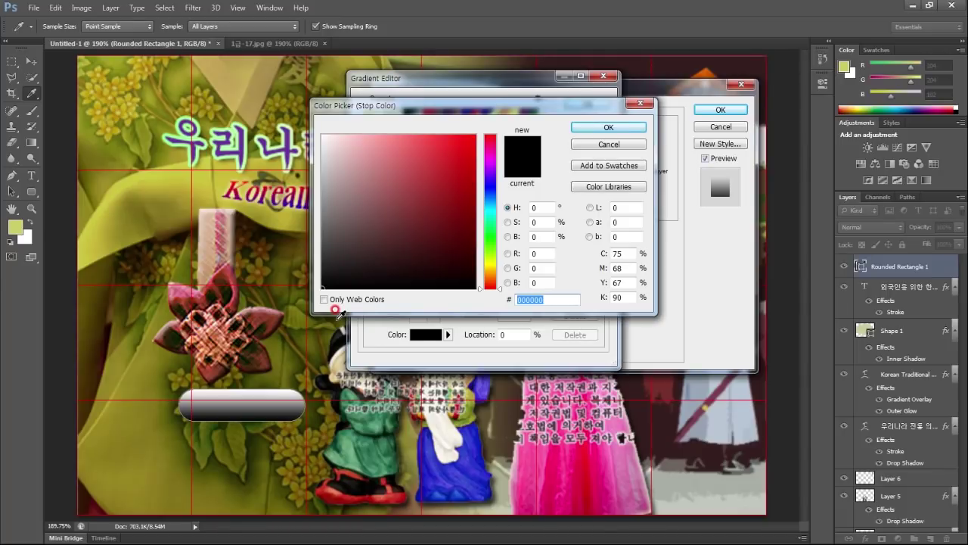
pyautogui.click(490, 186)
pyautogui.click(454, 190)
pyautogui.moveTo(491, 186); pyautogui.dragTo(490, 237)
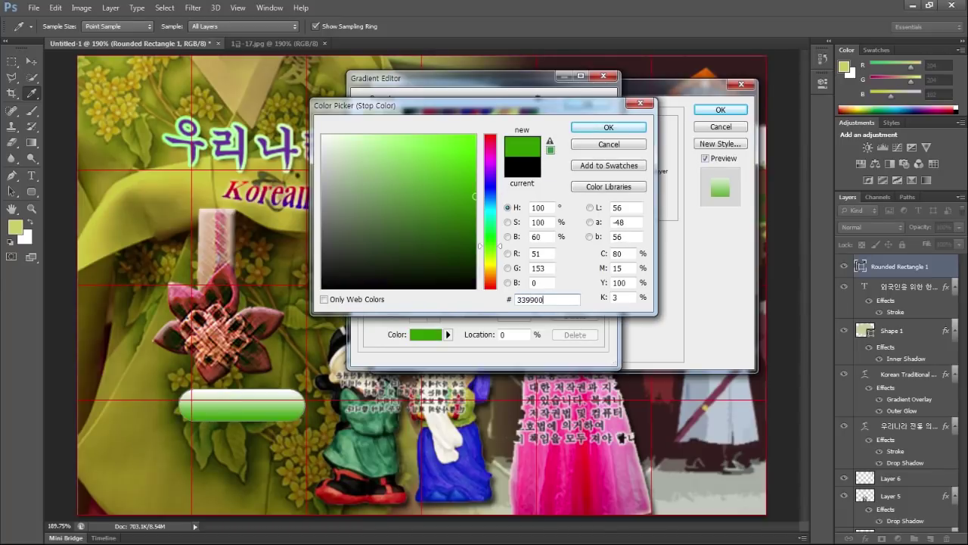
pyautogui.click(609, 127)
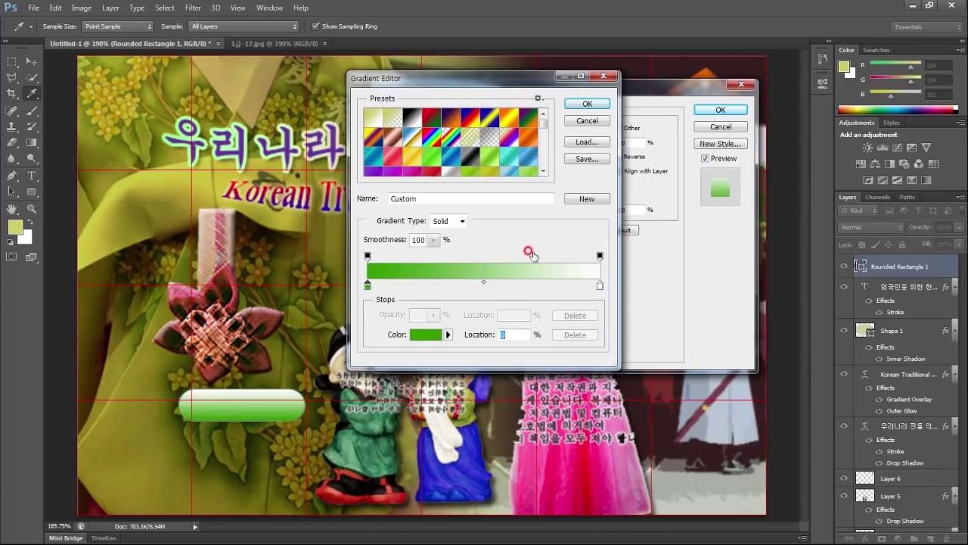
# Set the gradient's right stop to red #ff0000 and accept the gradient.
pyautogui.click(599, 284)
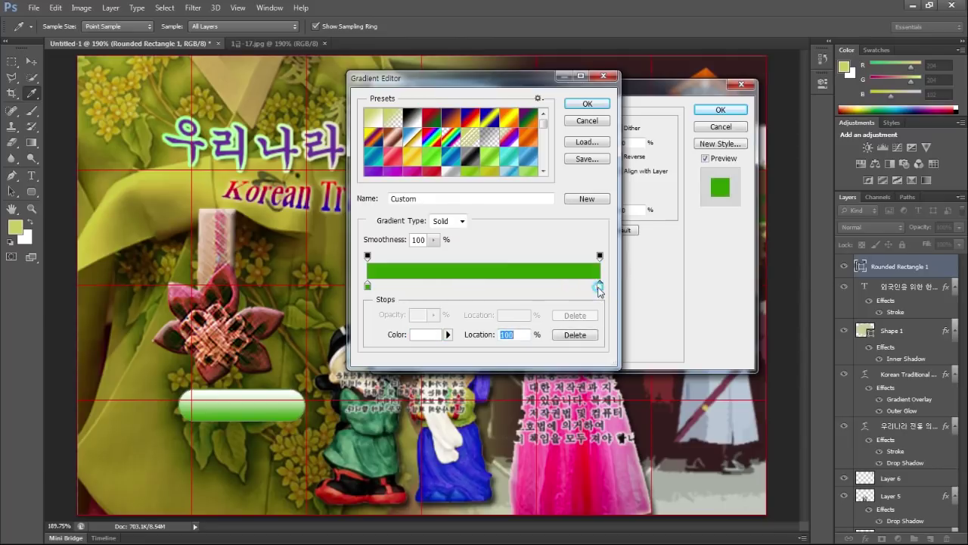
pyautogui.doubleClick(599, 284)
pyautogui.press('BackSpace')
pyautogui.press('BackSpace')
pyautogui.press('BackSpace')
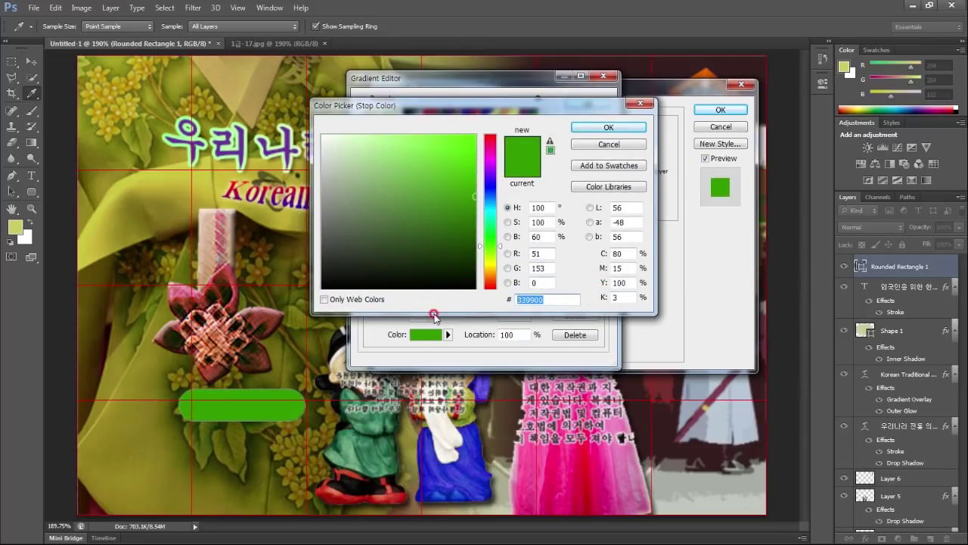
pyautogui.write('ff')
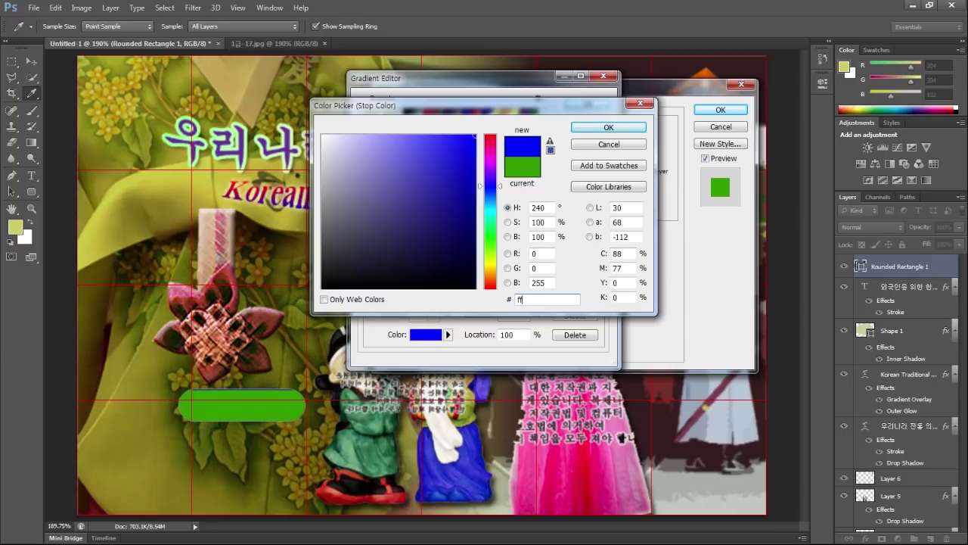
pyautogui.write('0000')
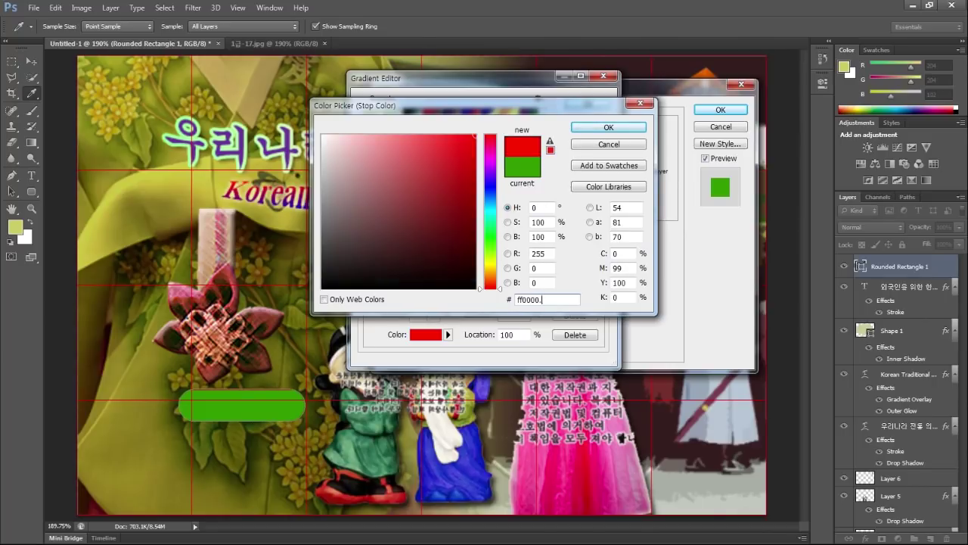
pyautogui.press('Return')
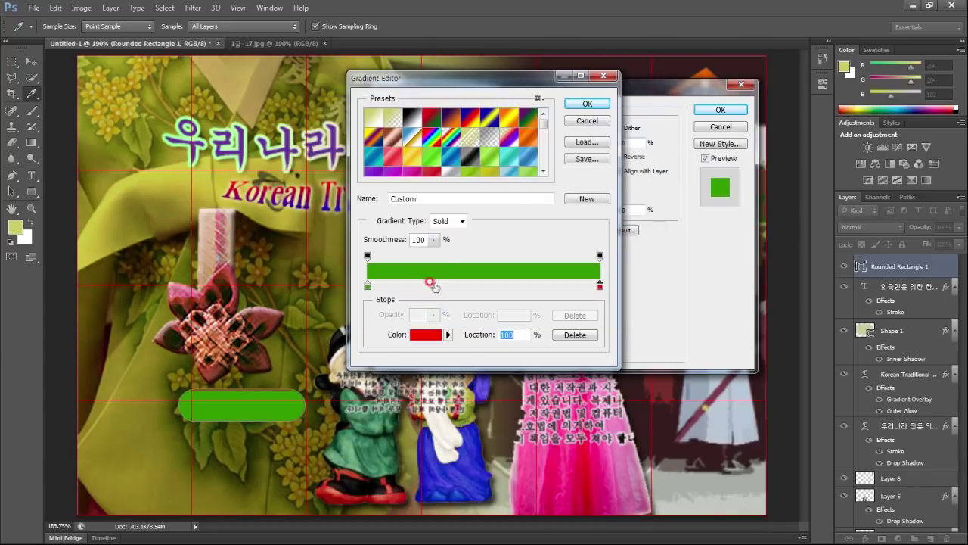
pyautogui.click(601, 287)
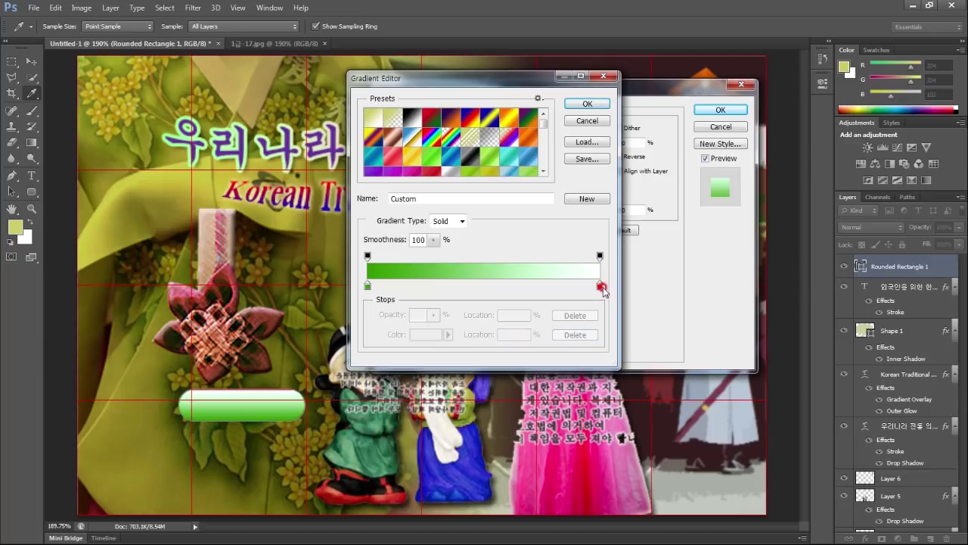
pyautogui.click(587, 104)
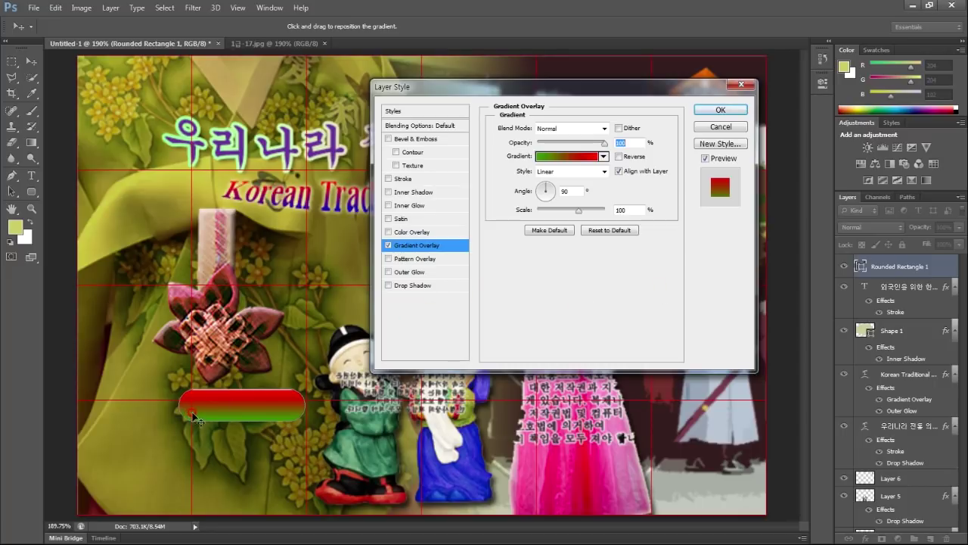
# Set the gradient angle to 0, add a Drop Shadow, and apply the styles.
pyautogui.doubleClick(573, 191)
pyautogui.write('0')
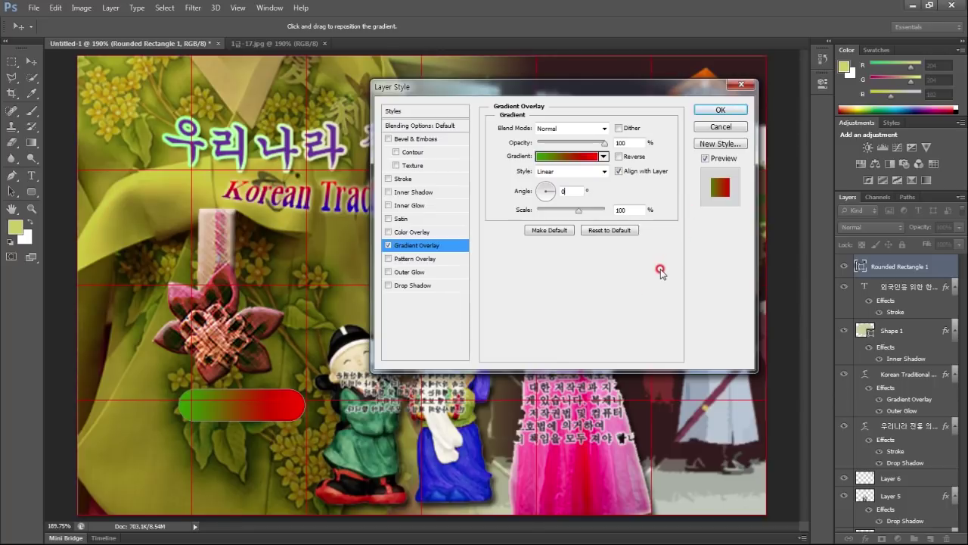
pyautogui.click(401, 285)
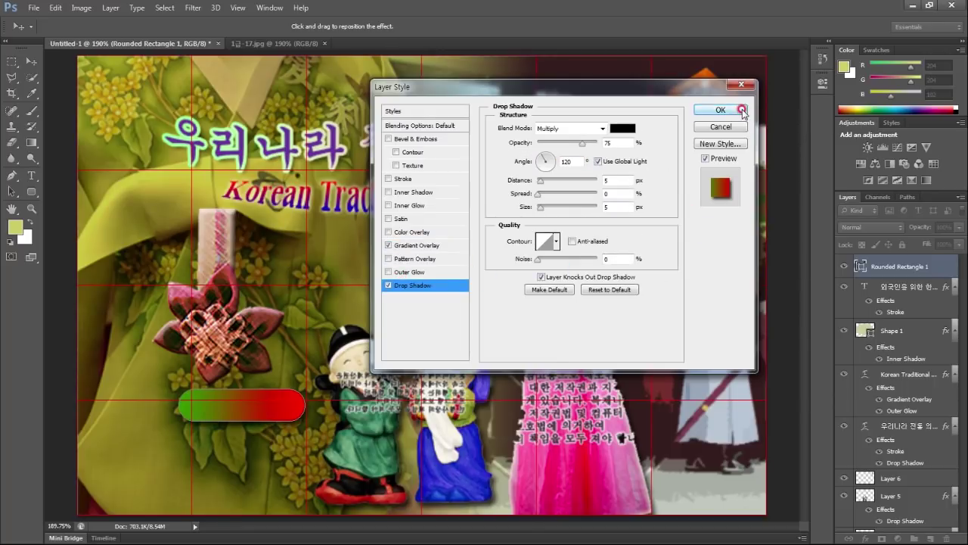
pyautogui.click(742, 110)
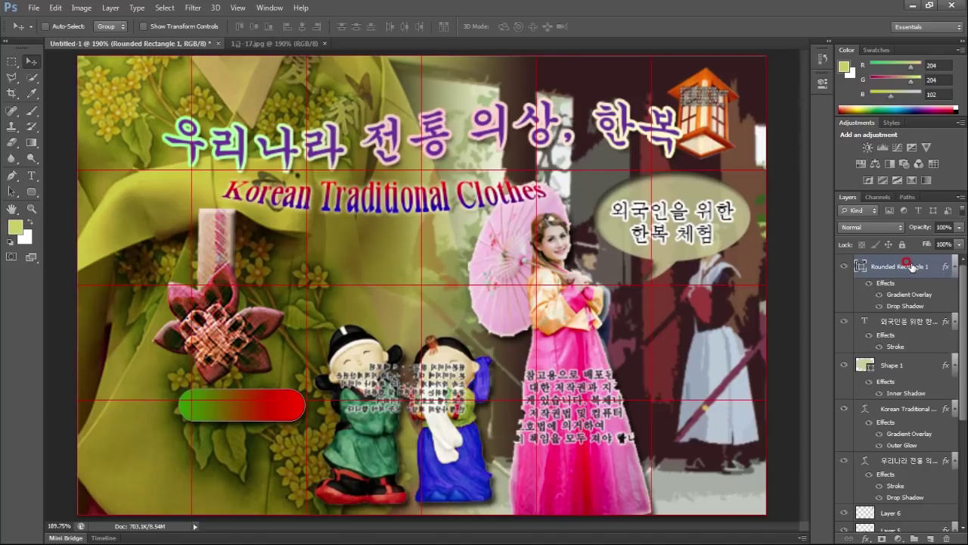
# Set the rectangle to 70% opacity and check the PDF's 한복 소개 label spec.
pyautogui.press('7')
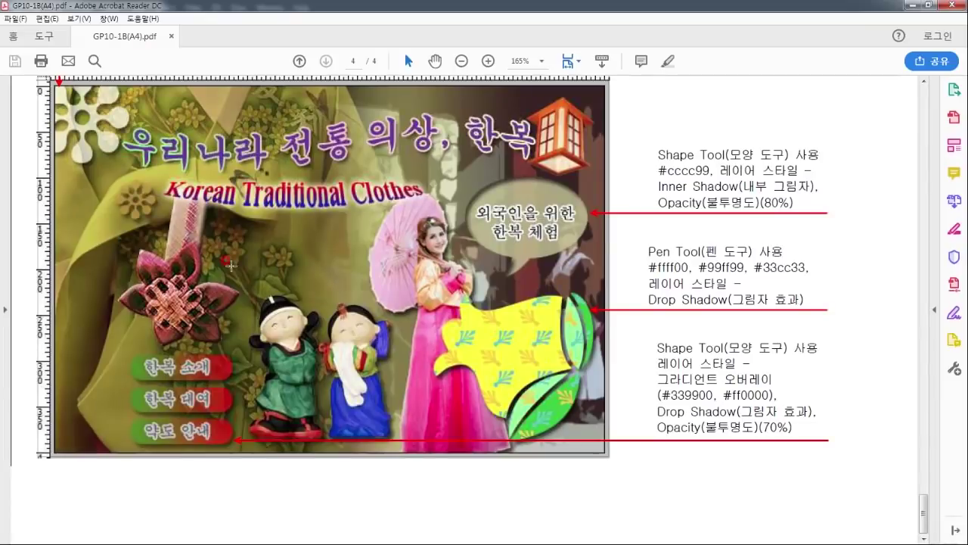
pyautogui.scroll(4, 305, 313)
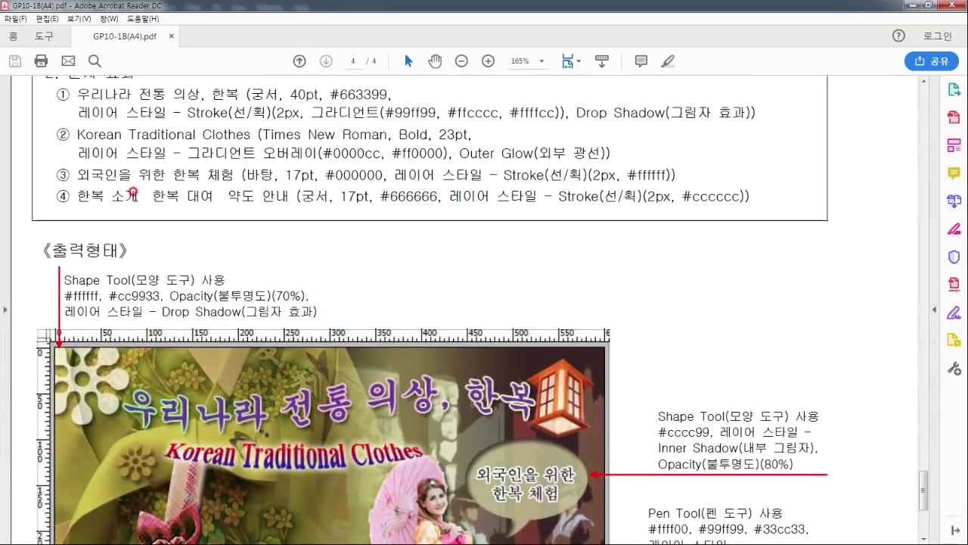
pyautogui.moveTo(138, 196); pyautogui.dragTo(78, 196)
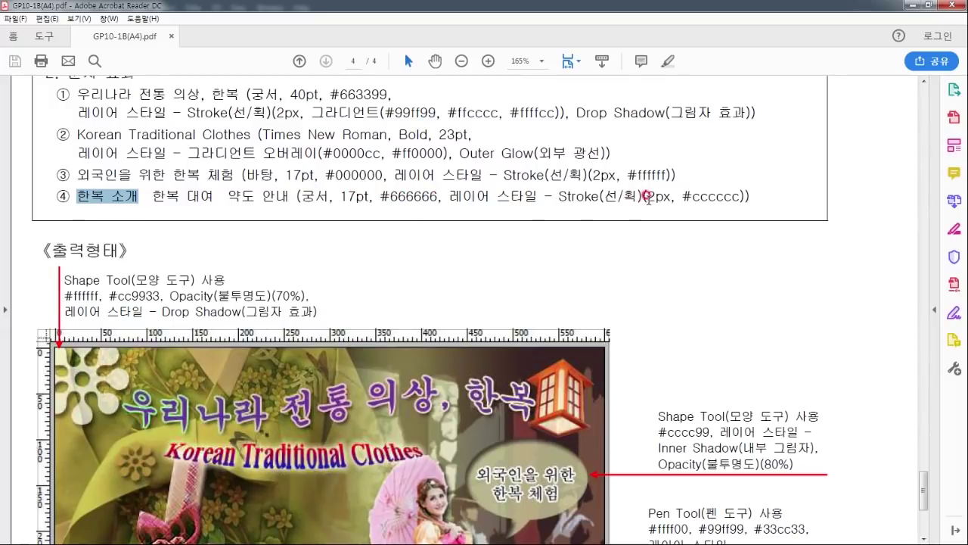
pyautogui.click(922, 10)
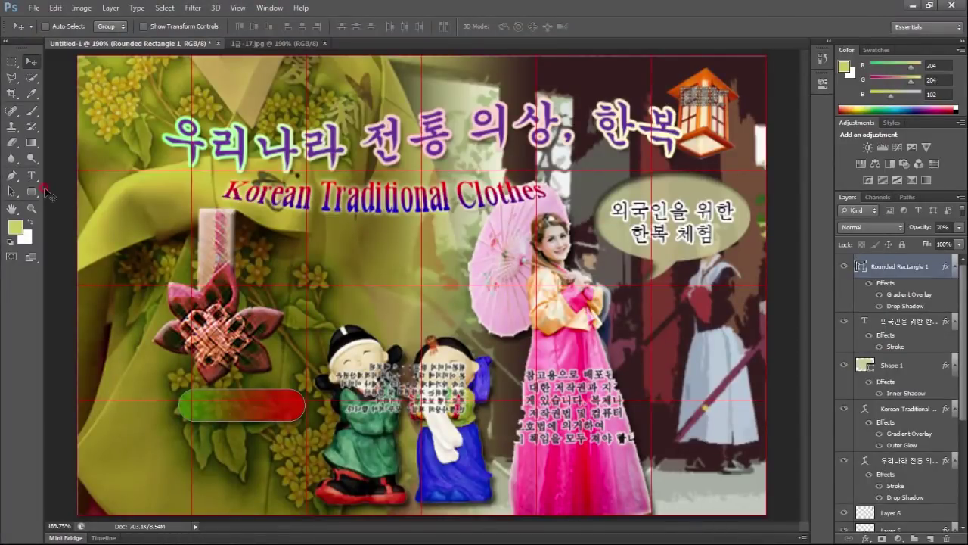
# Type 한복 소개 on the banner and set it in the 궁서 font.
pyautogui.click(31, 175)
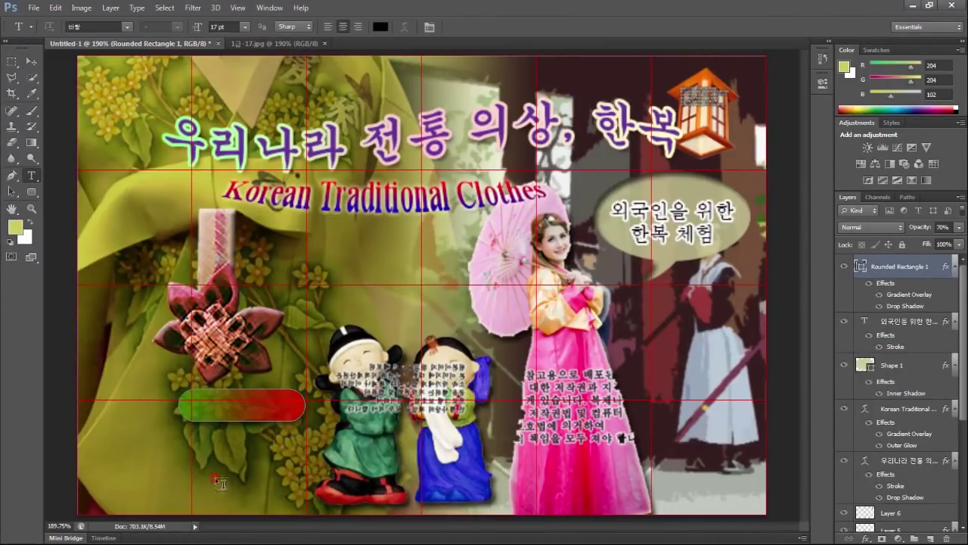
pyautogui.click(152, 446)
pyautogui.write('한복 소개')
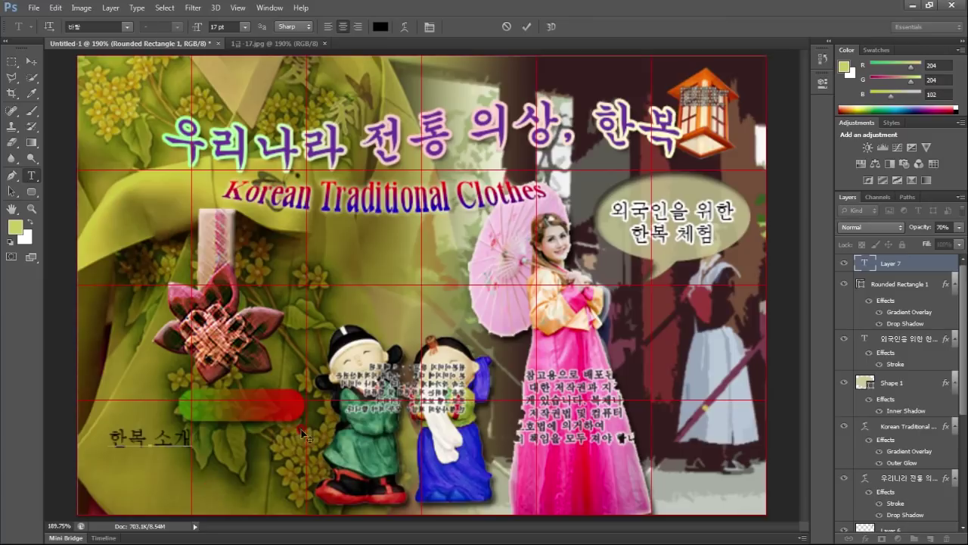
pyautogui.hotkey('ctrl', 'a')
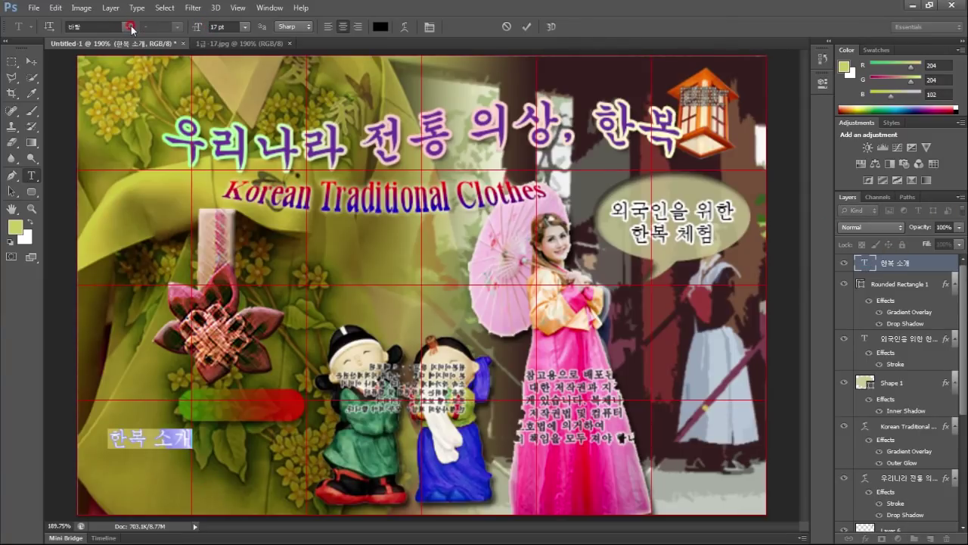
pyautogui.click(131, 27)
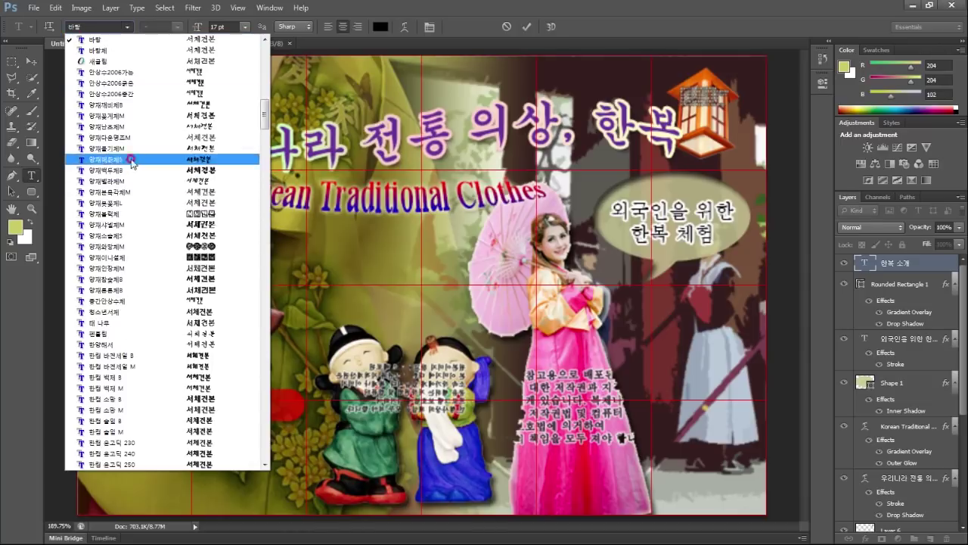
pyautogui.scroll(3, 132, 155)
pyautogui.scroll(3, 127, 125)
pyautogui.scroll(3, 129, 121)
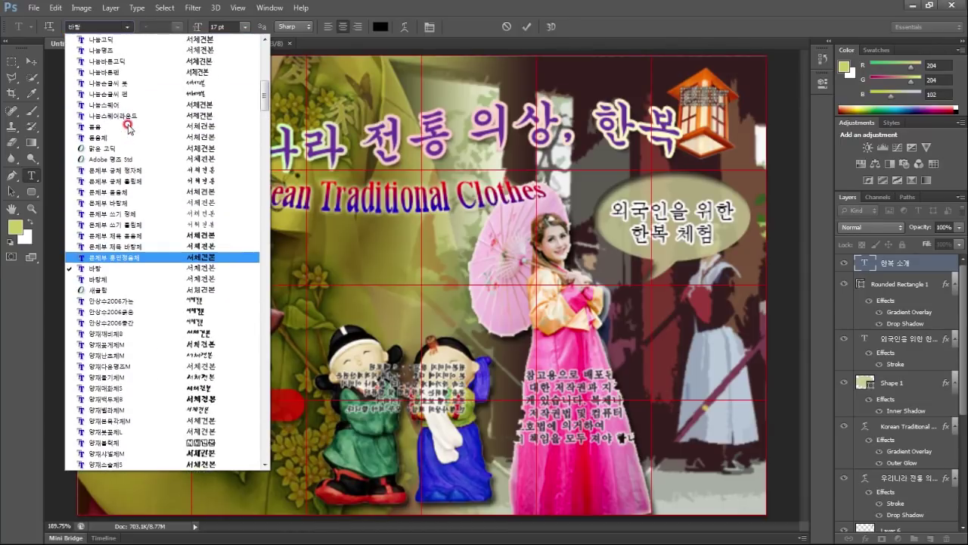
pyautogui.scroll(3, 201, 113)
pyautogui.click(201, 147)
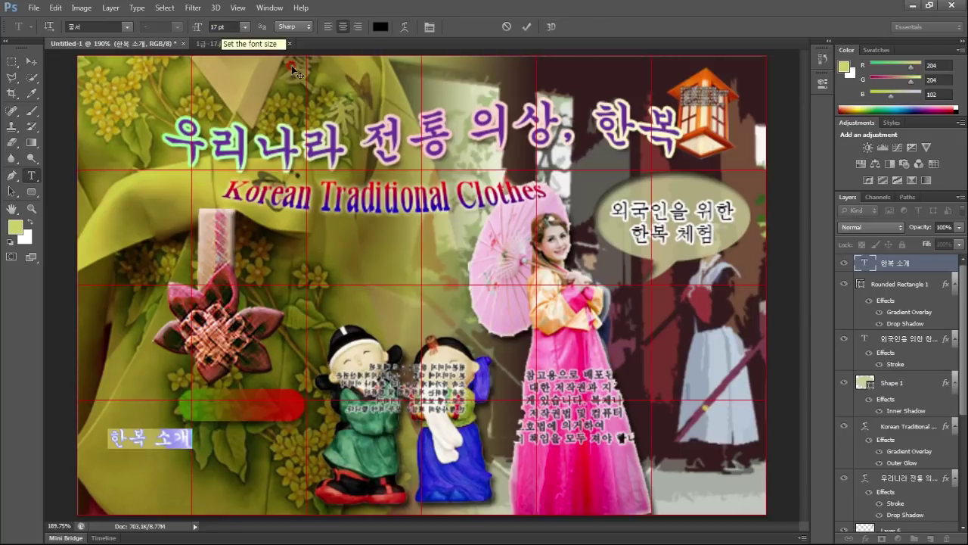
# Colour the text grey #666666 and place it on the gradient bar.
pyautogui.click(380, 27)
pyautogui.click(540, 300)
pyautogui.moveTo(546, 303); pyautogui.dragTo(468, 303)
pyautogui.write('666')
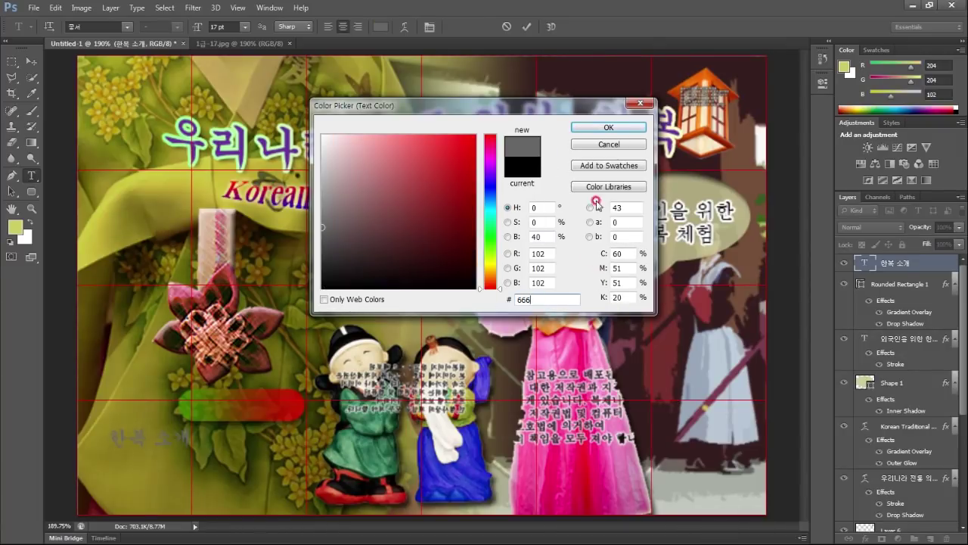
pyautogui.click(611, 128)
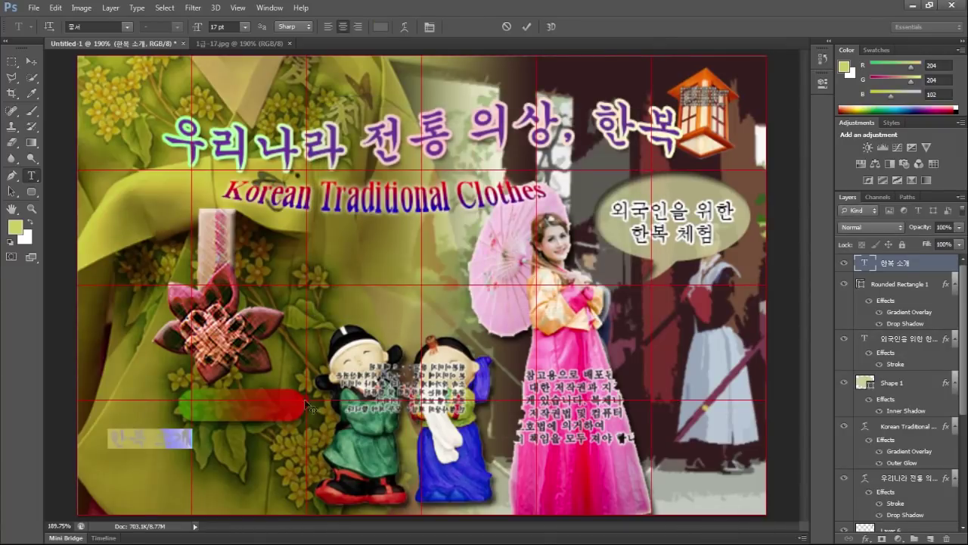
pyautogui.moveTo(243, 480); pyautogui.dragTo(333, 439)
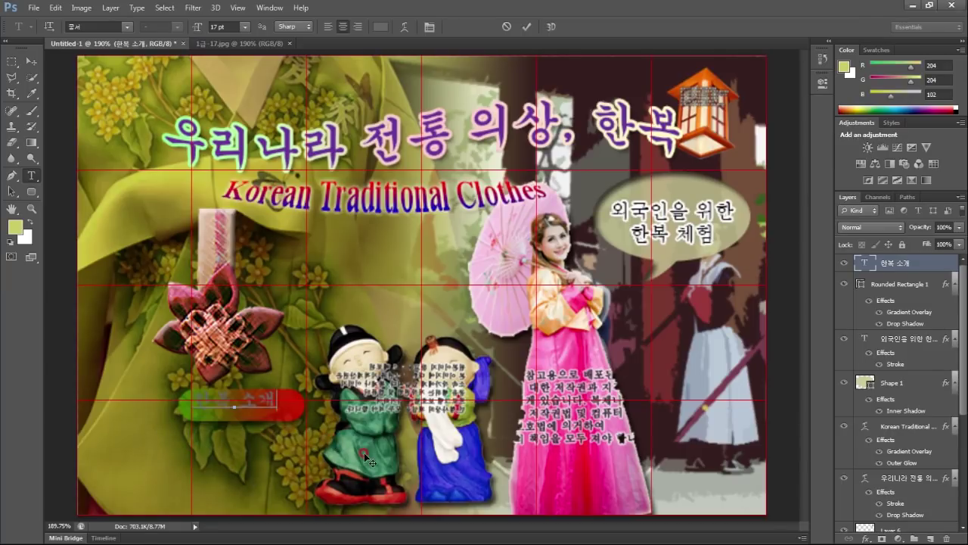
pyautogui.click(935, 268)
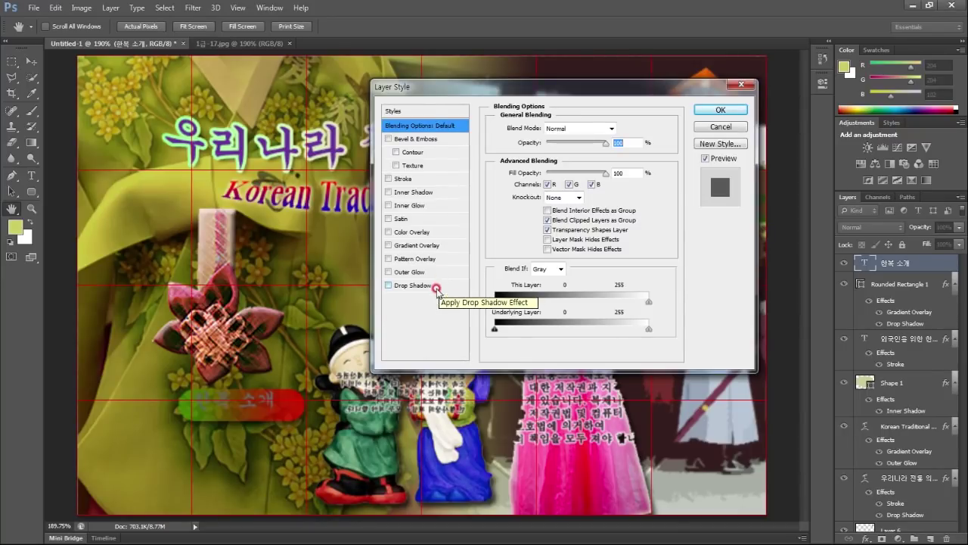
# Give the 한복 소개 text a 2 px Stroke coloured #cccccc and confirm the style.
pyautogui.click(433, 180)
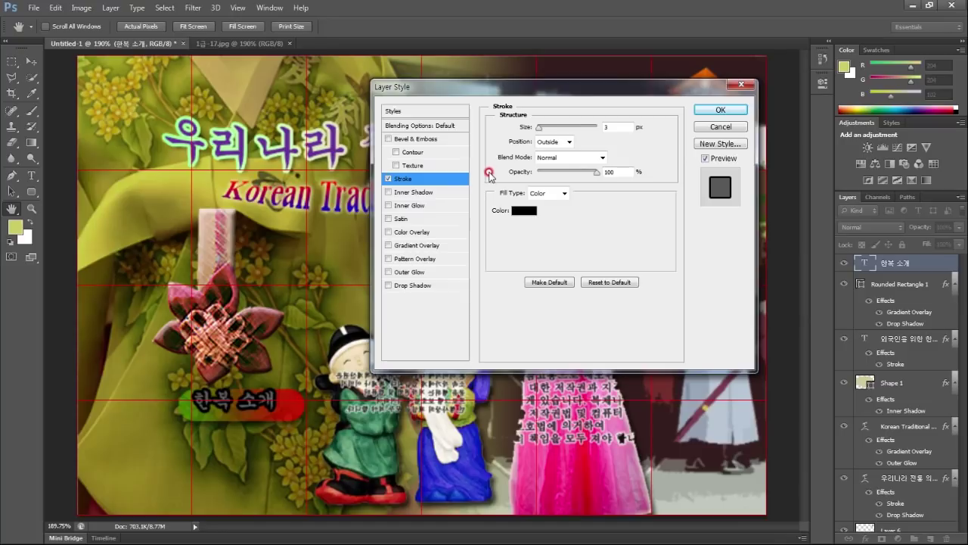
pyautogui.click(603, 126)
pyautogui.write('2')
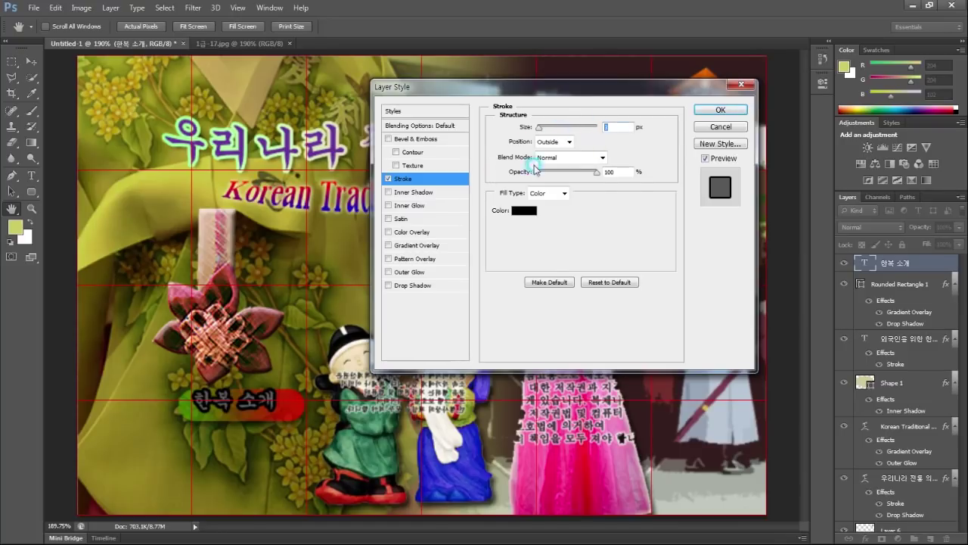
pyautogui.click(588, 293)
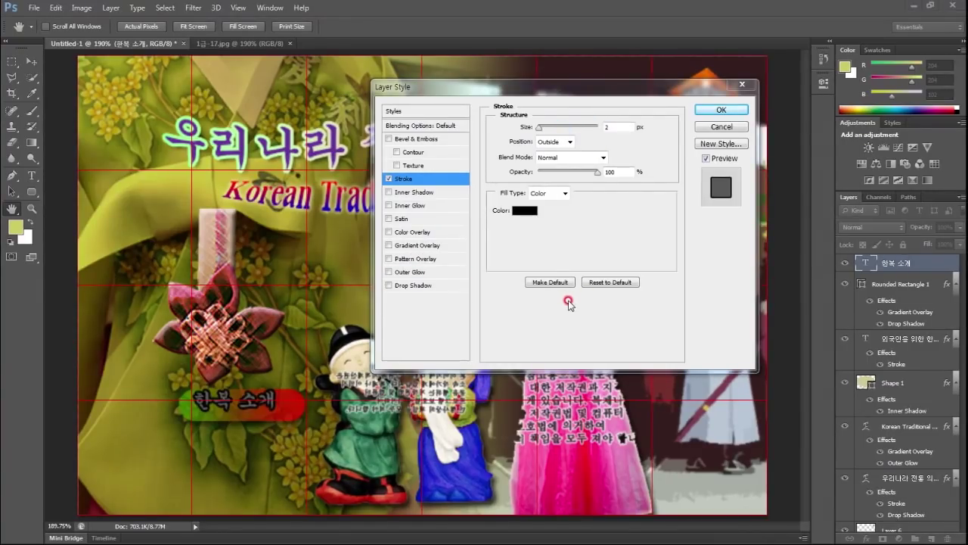
pyautogui.doubleClick(605, 126)
pyautogui.click(524, 210)
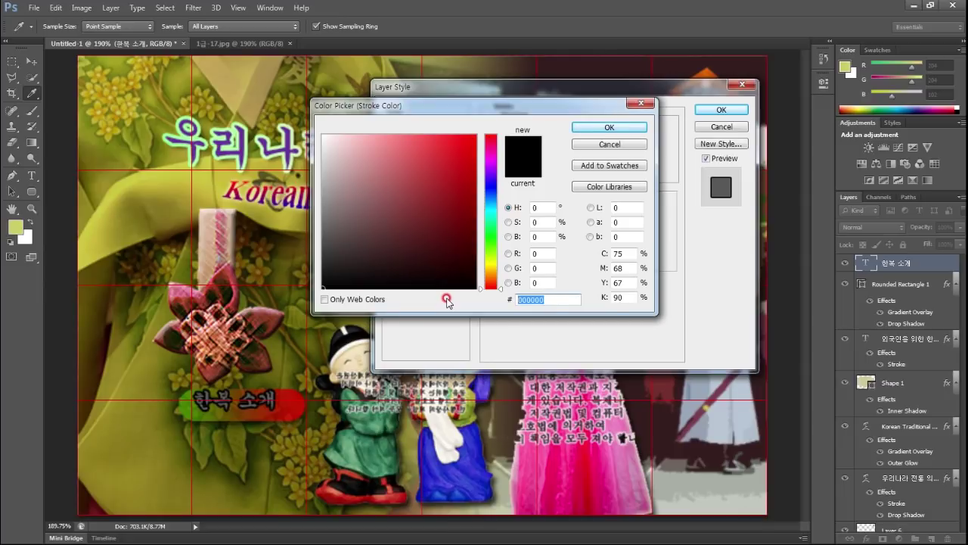
pyautogui.write('ccc')
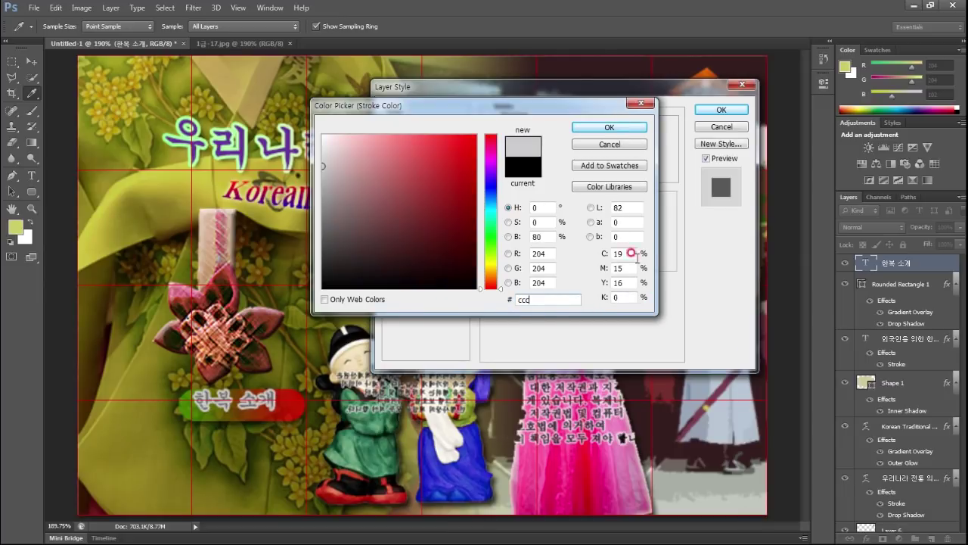
pyautogui.click(610, 128)
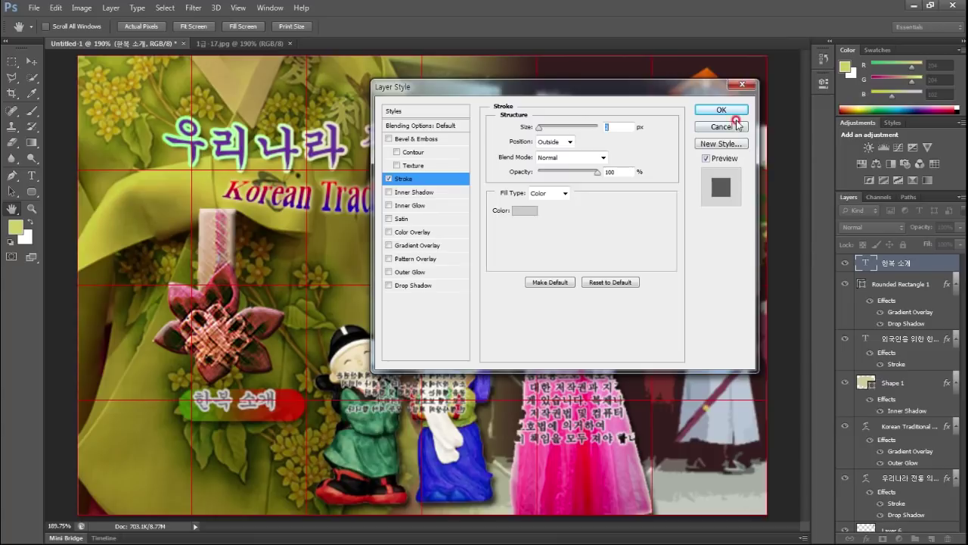
pyautogui.click(721, 110)
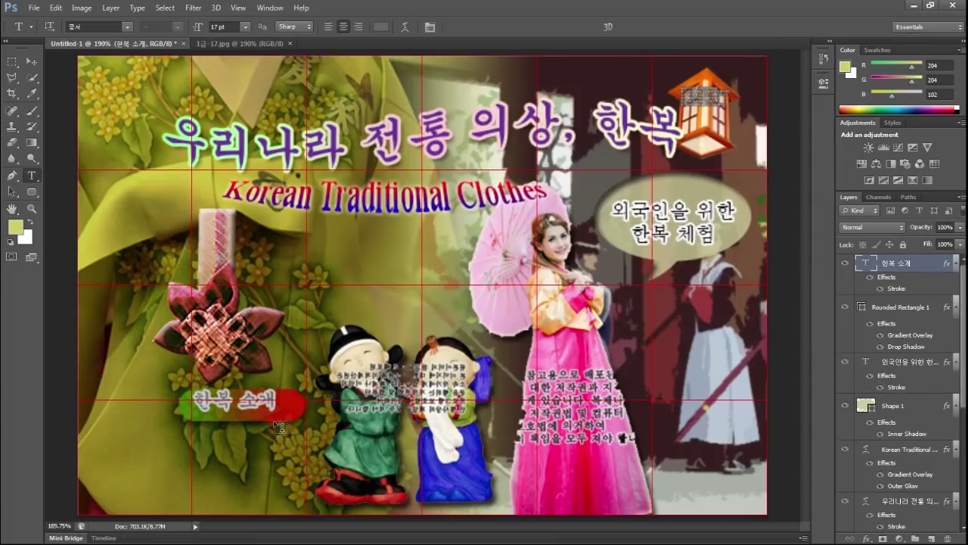
# Centre the 한복 소개 text on its rounded bar.
pyautogui.click(32, 61)
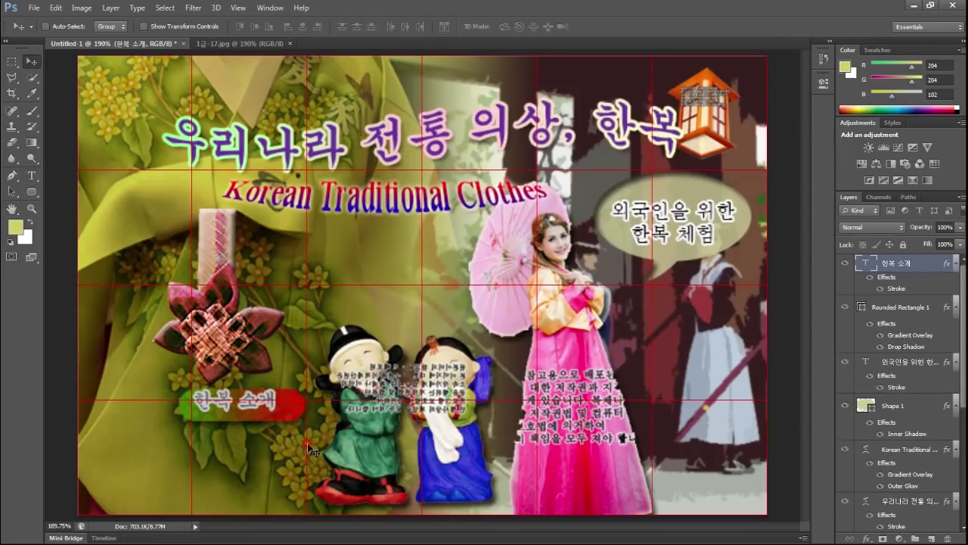
pyautogui.moveTo(307, 443); pyautogui.dragTo(315, 452)
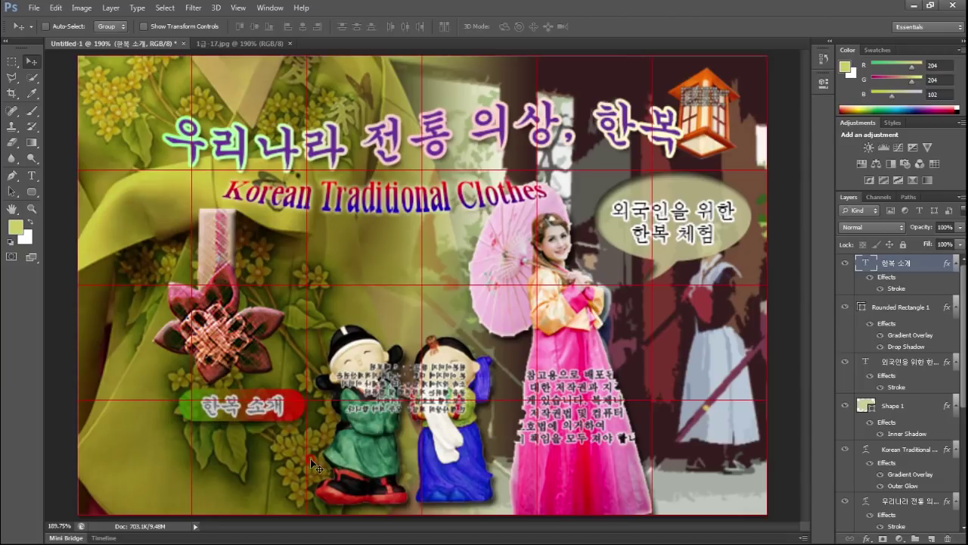
pyautogui.press('Left')
pyautogui.press('Left')
pyautogui.press('Left')
pyautogui.press('Left')
pyautogui.press('Left')
pyautogui.press('Left')
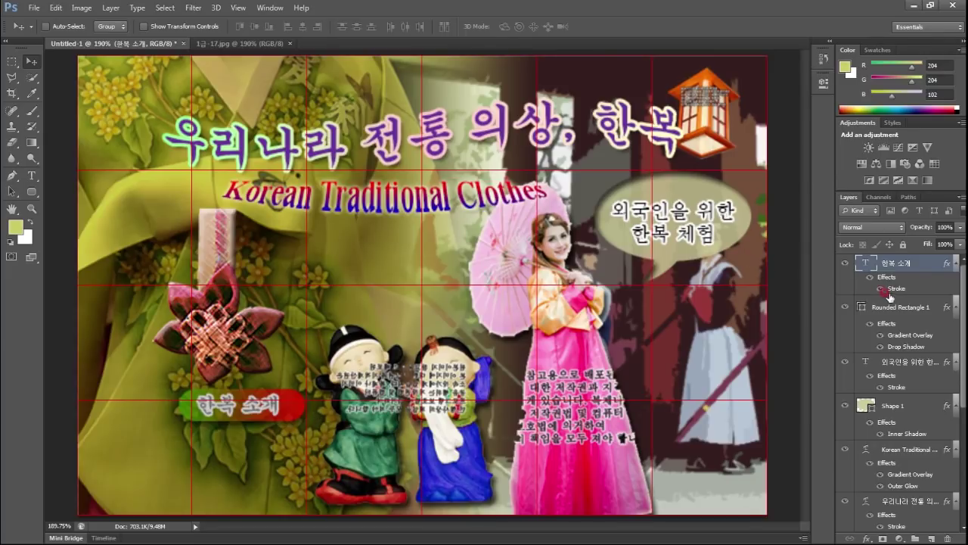
# Alt-drag the bar and text down twice to stack three identical buttons.
pyautogui.keyDown('shift'); pyautogui.click(912, 307); pyautogui.keyUp('shift')
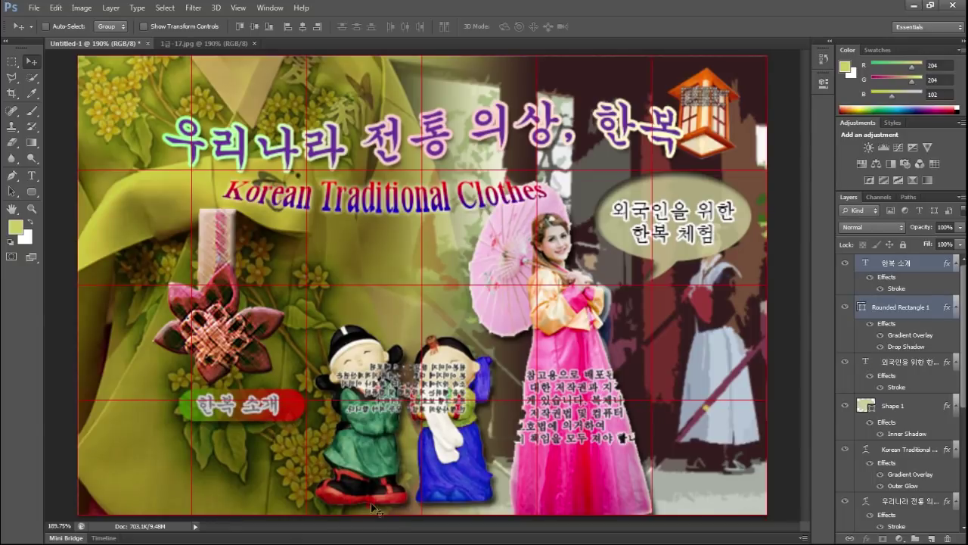
pyautogui.moveTo(287, 415); pyautogui.dragTo(293, 452)
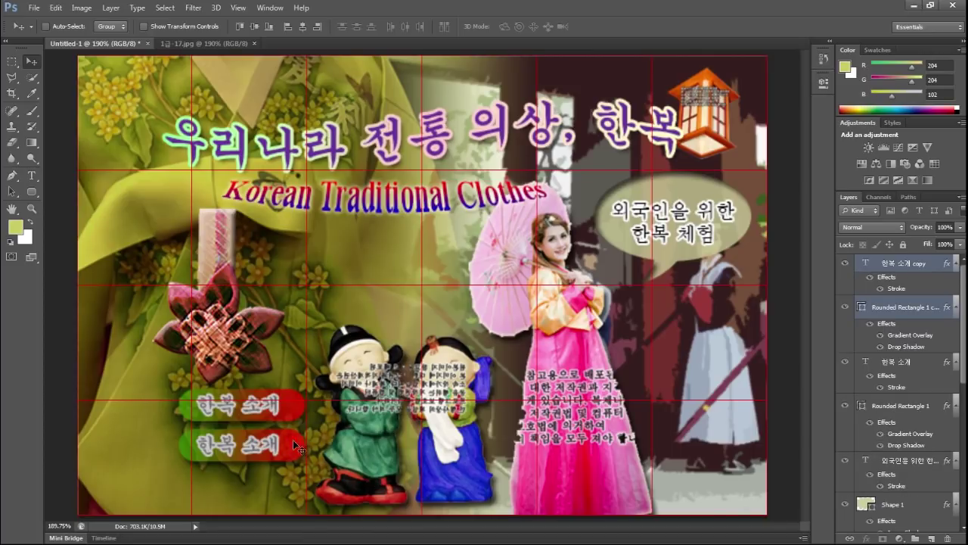
pyautogui.moveTo(294, 446); pyautogui.dragTo(288, 483)
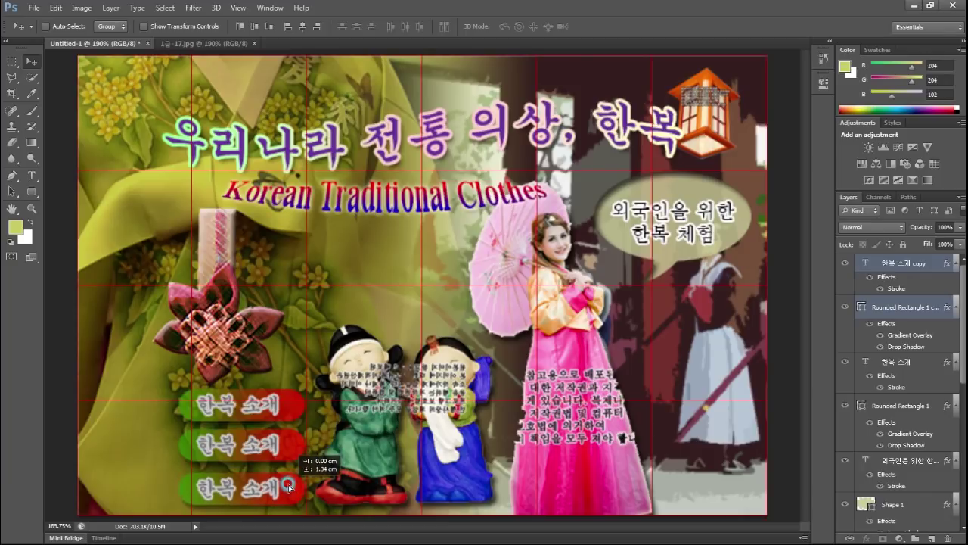
pyautogui.moveTo(288, 483); pyautogui.dragTo(289, 485)
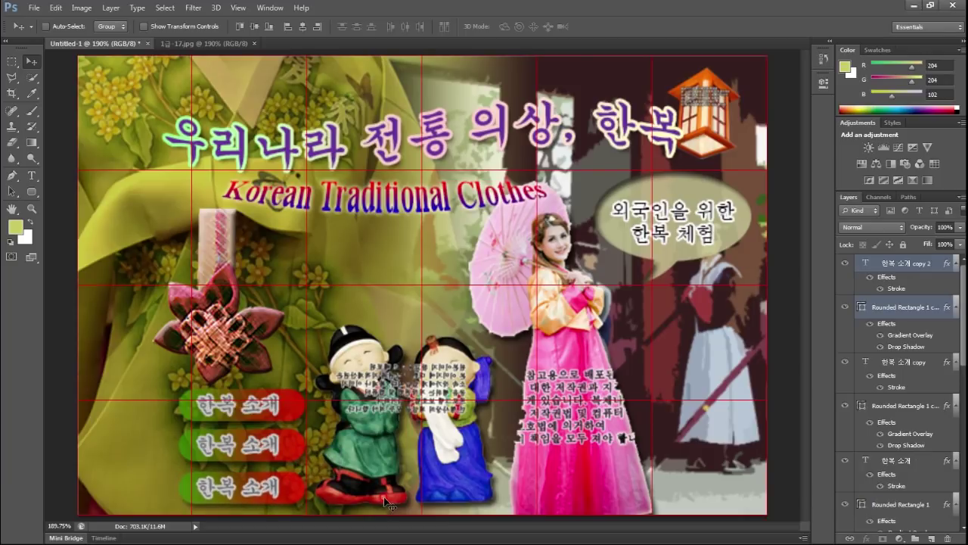
# Select the middle button's text layer and switch to the PDF spec.
pyautogui.click(893, 373)
pyautogui.keyDown('ctrl'); pyautogui.click(892, 405); pyautogui.keyUp('ctrl')
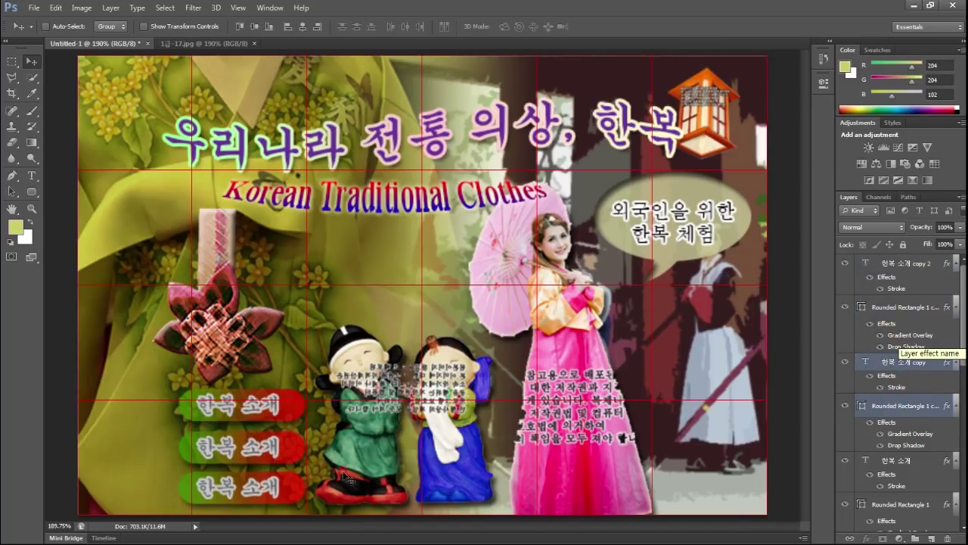
pyautogui.click(902, 363)
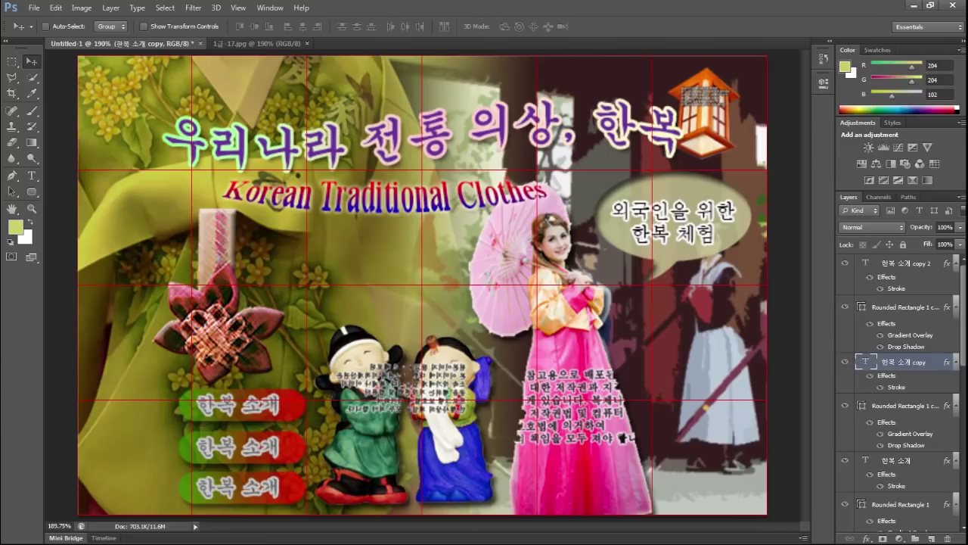
pyautogui.hotkey('alt', 'Tab')
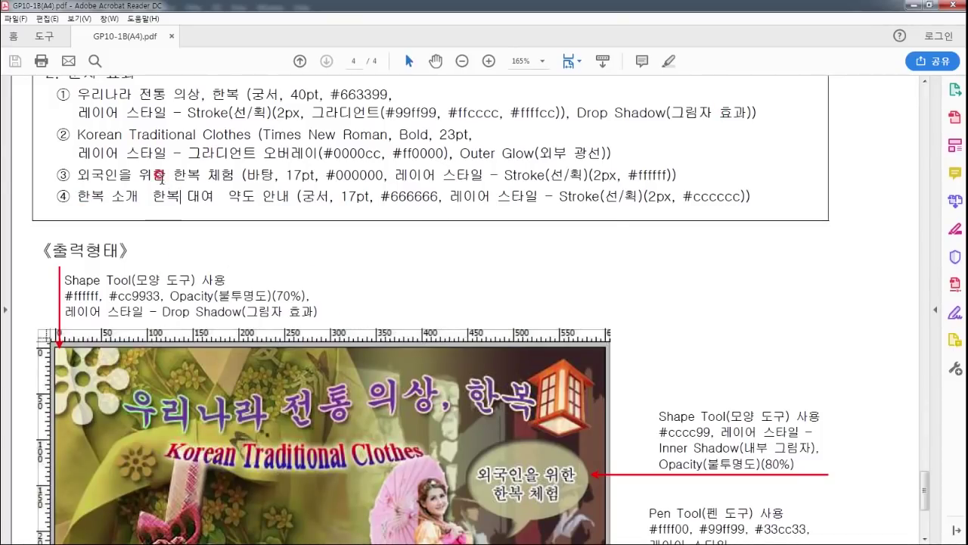
# Copy 한복 대여 from the spec and paste it as the second button's label.
pyautogui.moveTo(151, 196); pyautogui.dragTo(214, 196)
pyautogui.hotkey('ctrl', 'c')
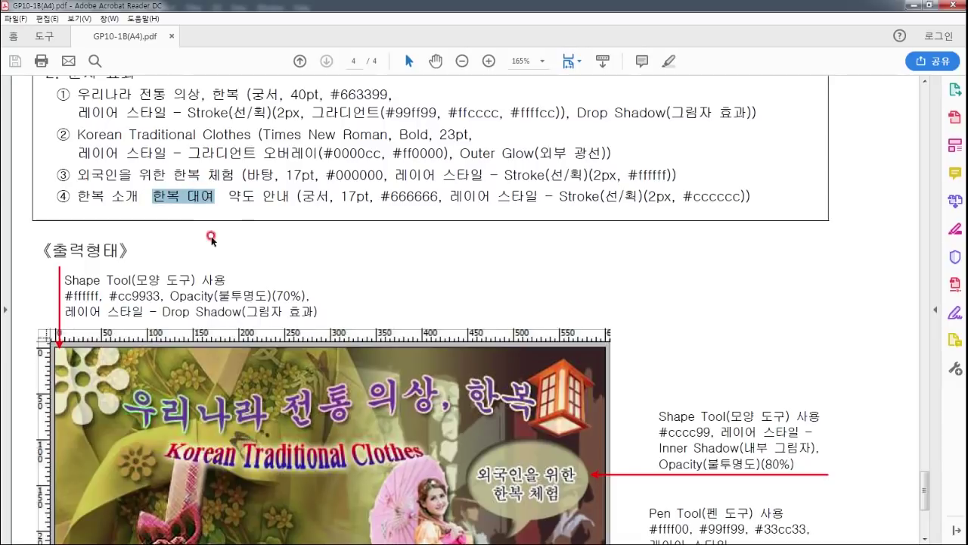
pyautogui.hotkey('alt', 'Tab')
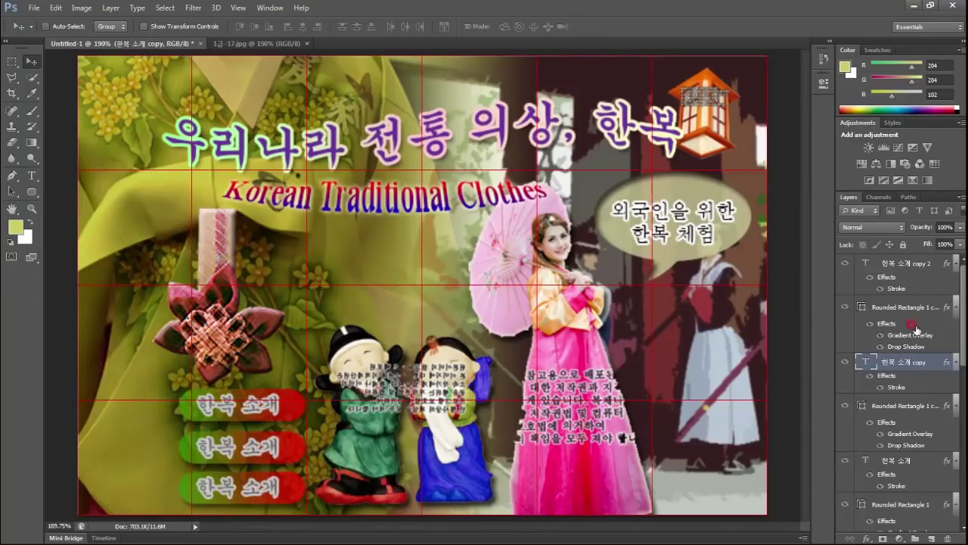
pyautogui.doubleClick(868, 362)
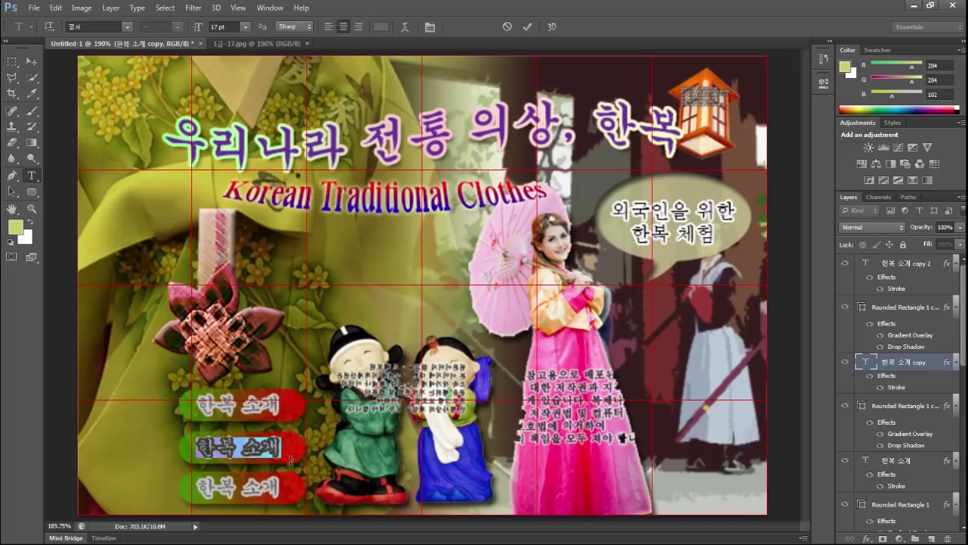
pyautogui.hotkey('ctrl', 'v')
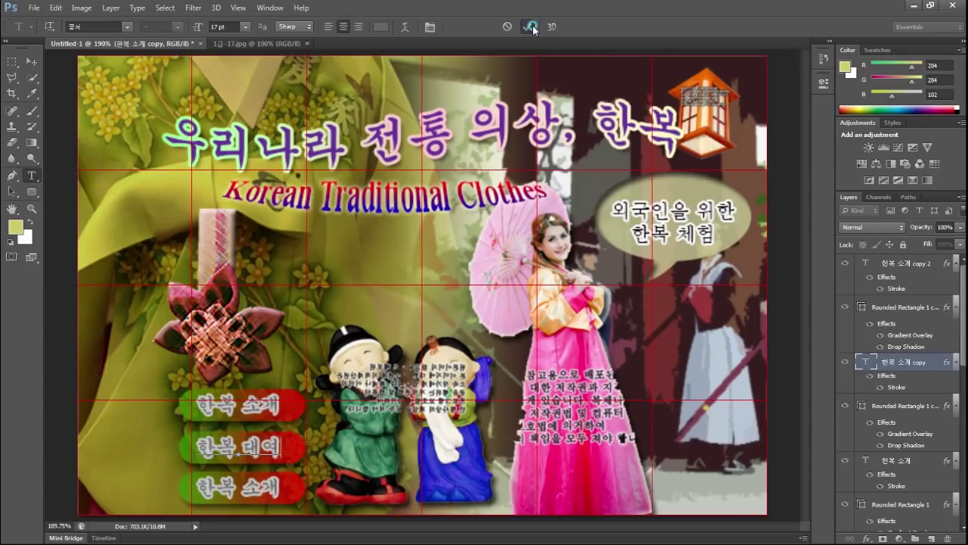
pyautogui.click(532, 28)
pyautogui.press('v')
# Relabel the bottom button 약도 안내 from the spec, then minimize Photoshop.
pyautogui.hotkey('alt', 'Tab')
pyautogui.moveTo(226, 194); pyautogui.dragTo(290, 195)
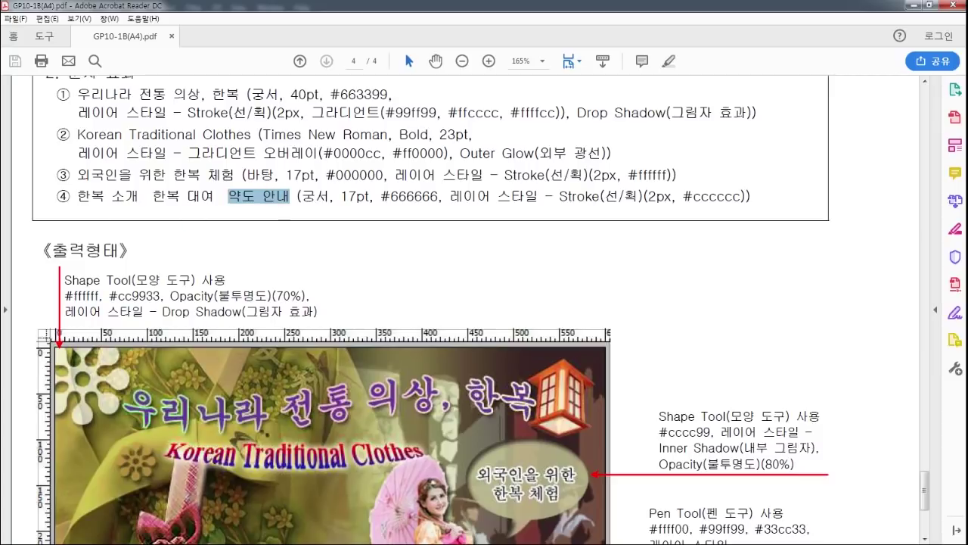
pyautogui.hotkey('alt', 'Tab')
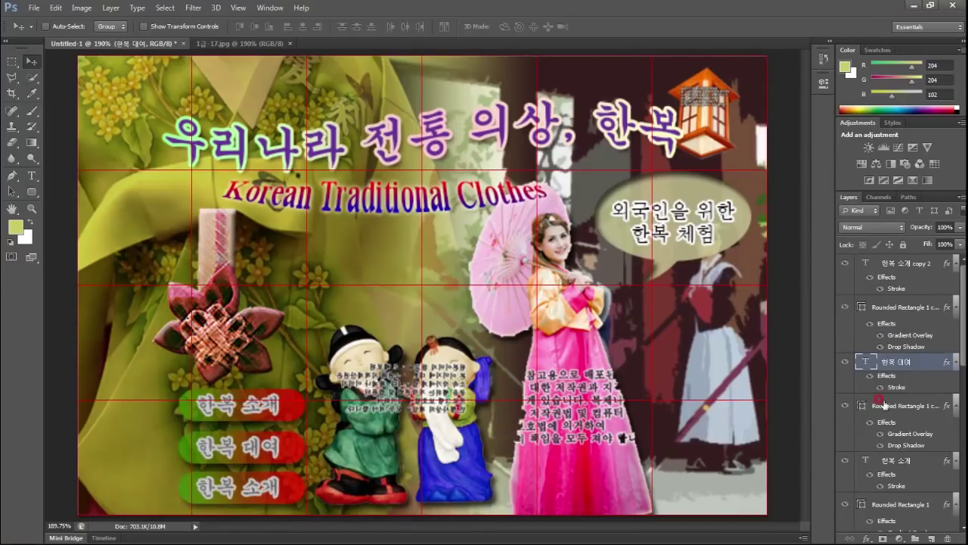
pyautogui.click(881, 265)
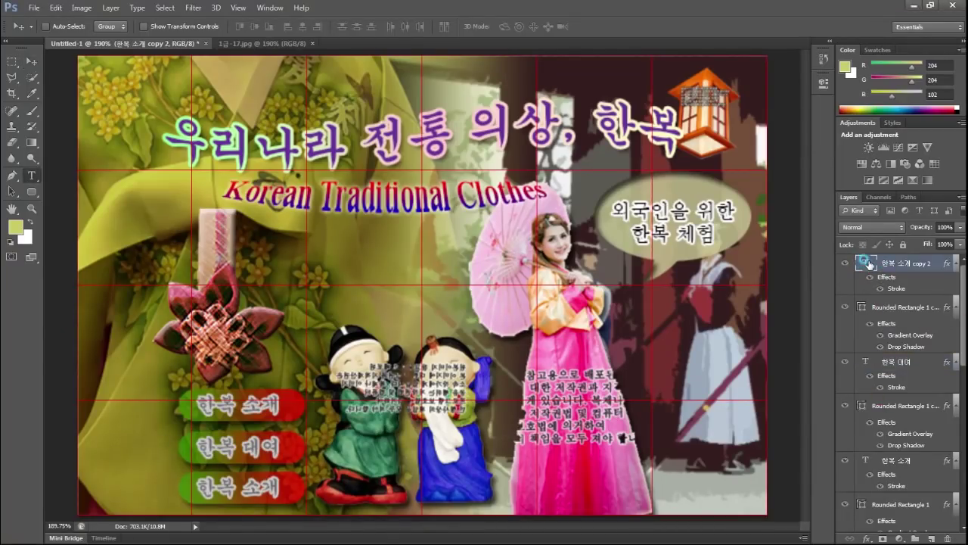
pyautogui.doubleClick(864, 262)
pyautogui.hotkey('ctrl', 'v')
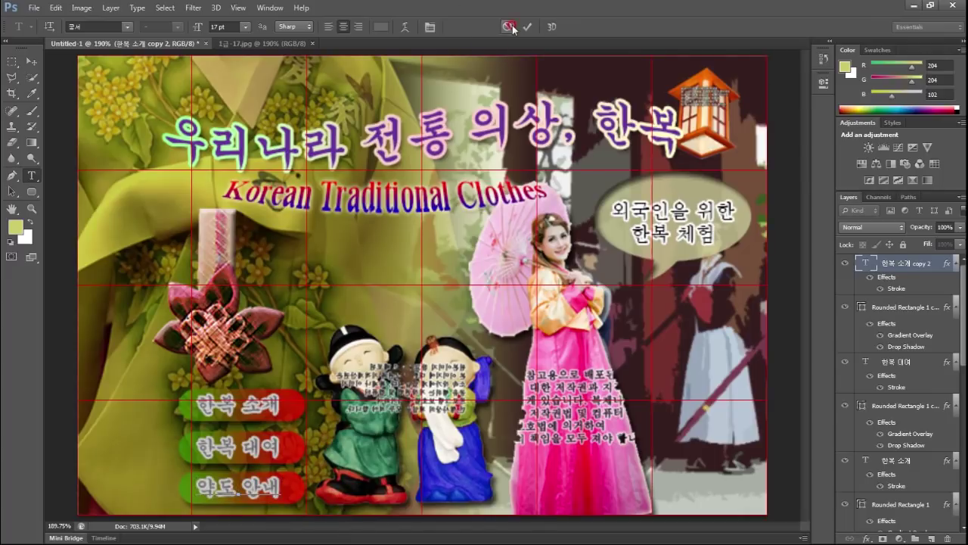
pyautogui.click(526, 27)
pyautogui.press('v')
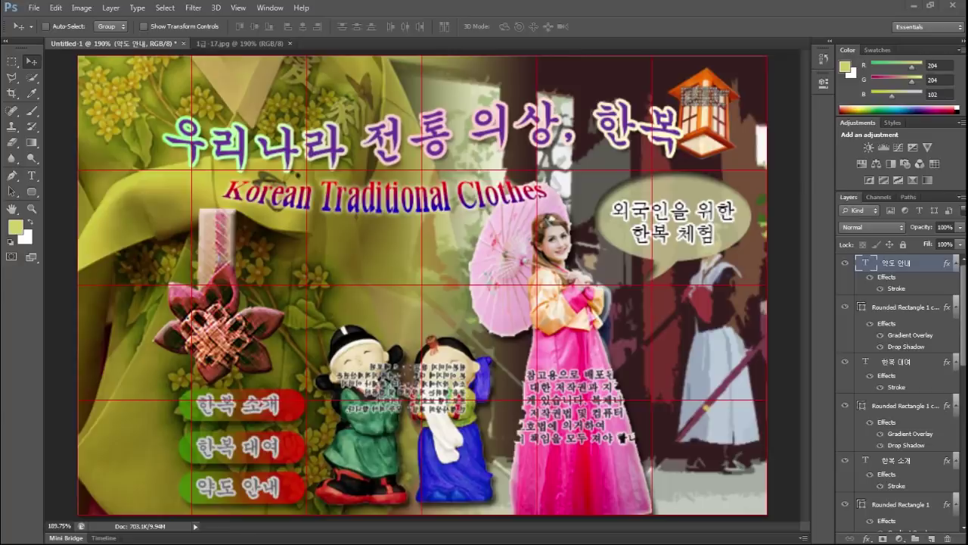
pyautogui.click(912, 6)
pyautogui.scroll(-3, 454, 319)
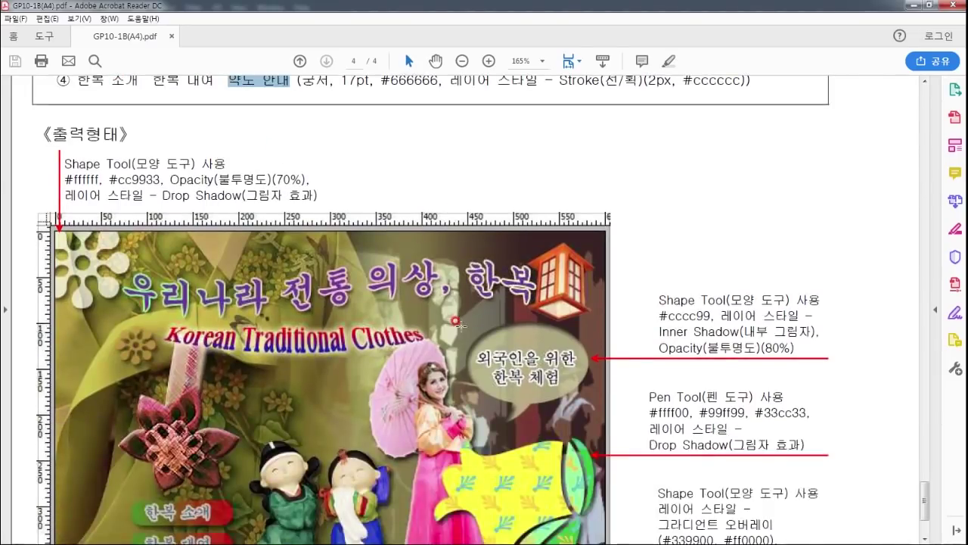
# Circle the yellow patterned cloth and the top-left white flowers in the sample output.
pyautogui.scroll(-3, 459, 327)
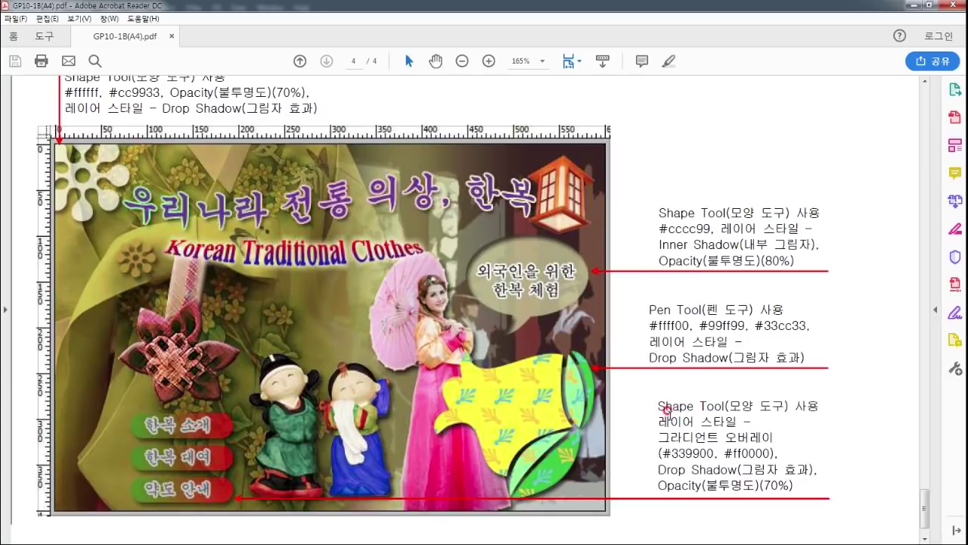
pyautogui.moveTo(634, 371); pyautogui.dragTo(609, 349)
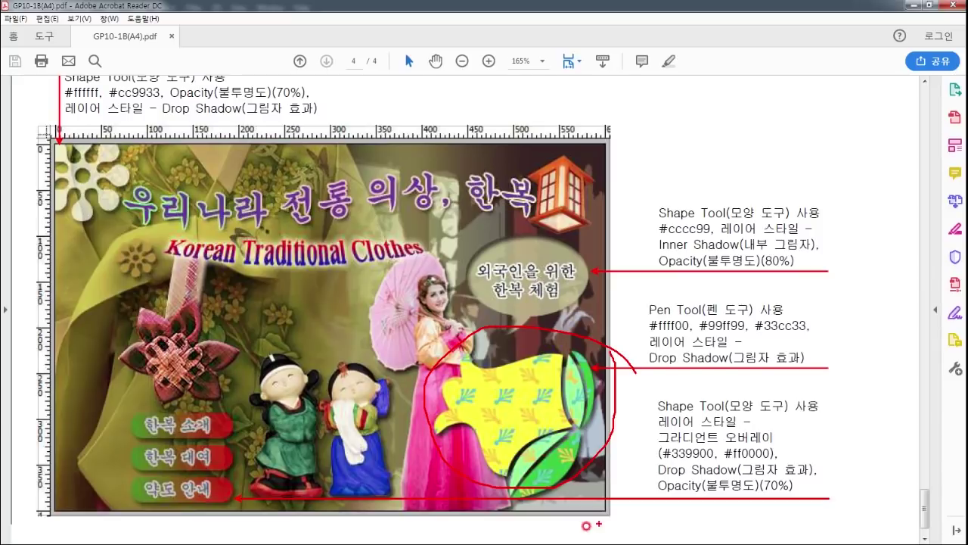
pyautogui.moveTo(144, 193); pyautogui.dragTo(66, 135)
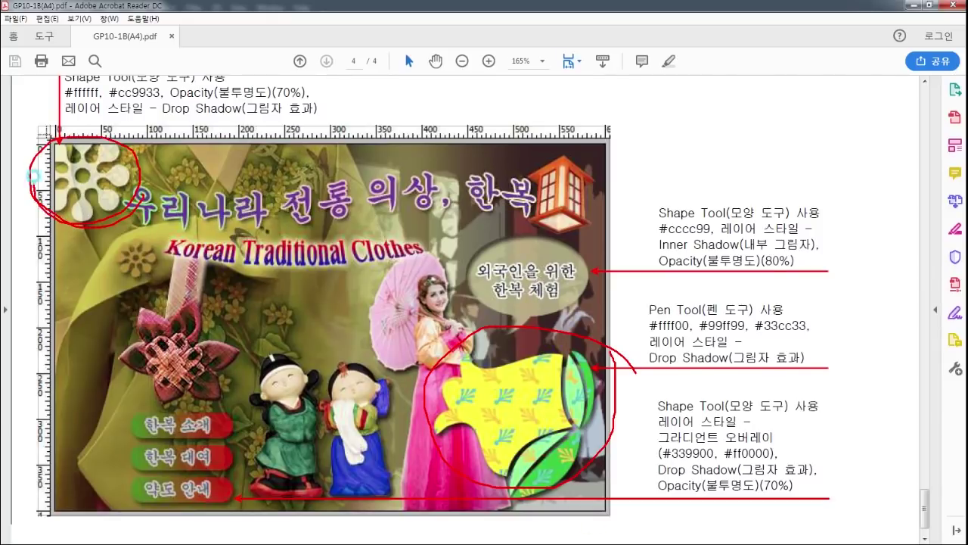
pyautogui.press('e')
pyautogui.scroll(2, 701, 433)
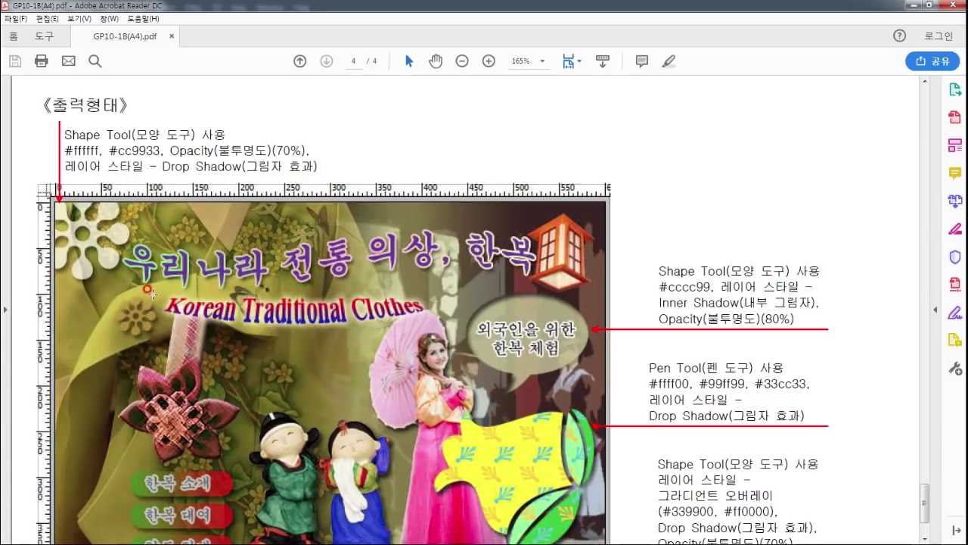
pyautogui.moveTo(115, 216); pyautogui.dragTo(113, 242)
pyautogui.moveTo(154, 322); pyautogui.dragTo(150, 329)
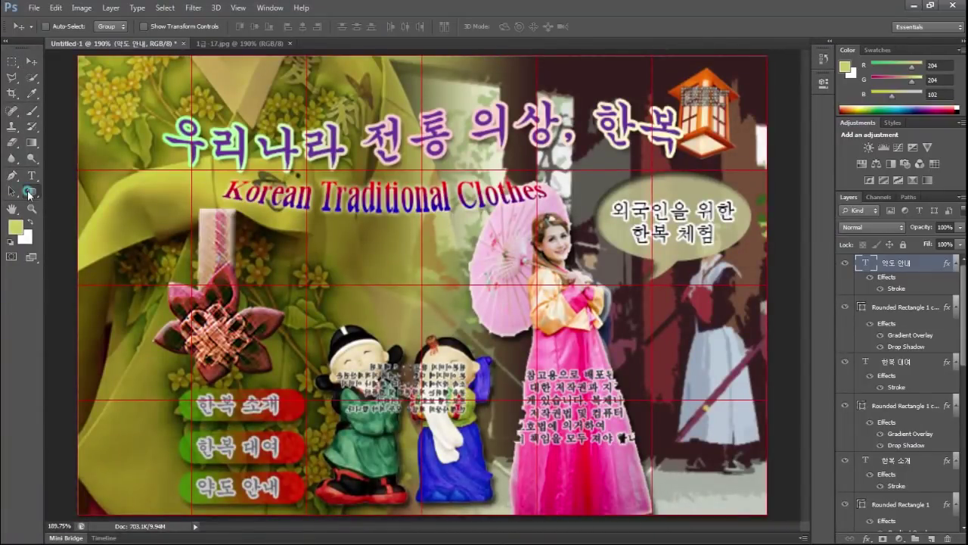
# Switch to the Custom Shape Tool and pick the round multi-petal flower shape.
pyautogui.click(32, 191)
pyautogui.rightClick(38, 194)
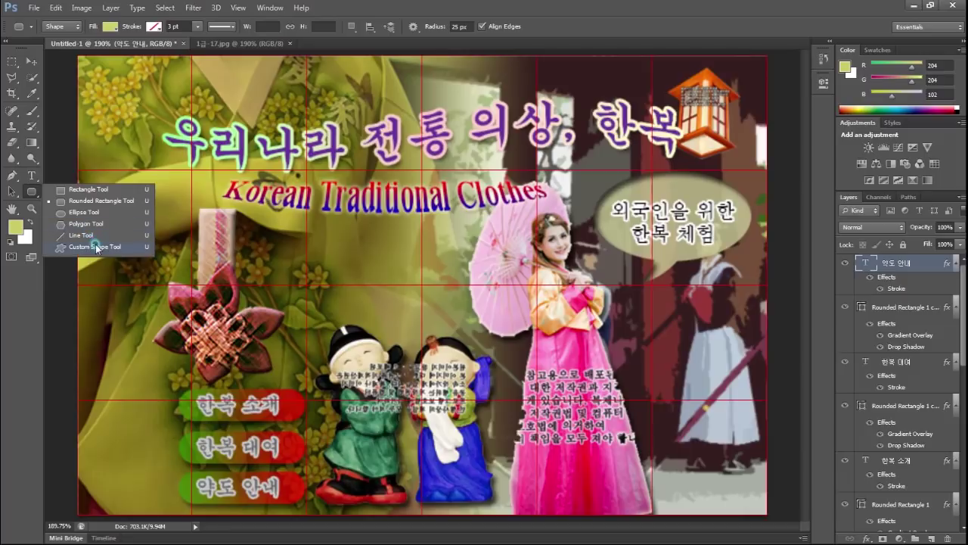
pyautogui.click(93, 247)
pyautogui.click(466, 30)
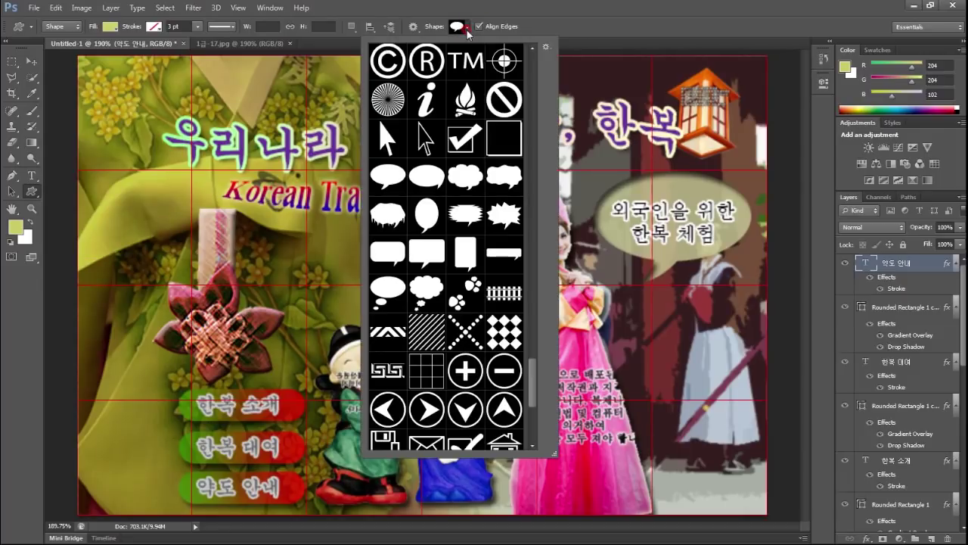
pyautogui.moveTo(532, 382)
pyautogui.mouseDown()
pyautogui.moveTo(536, 420)
pyautogui.moveTo(534, 199)
pyautogui.mouseUp()
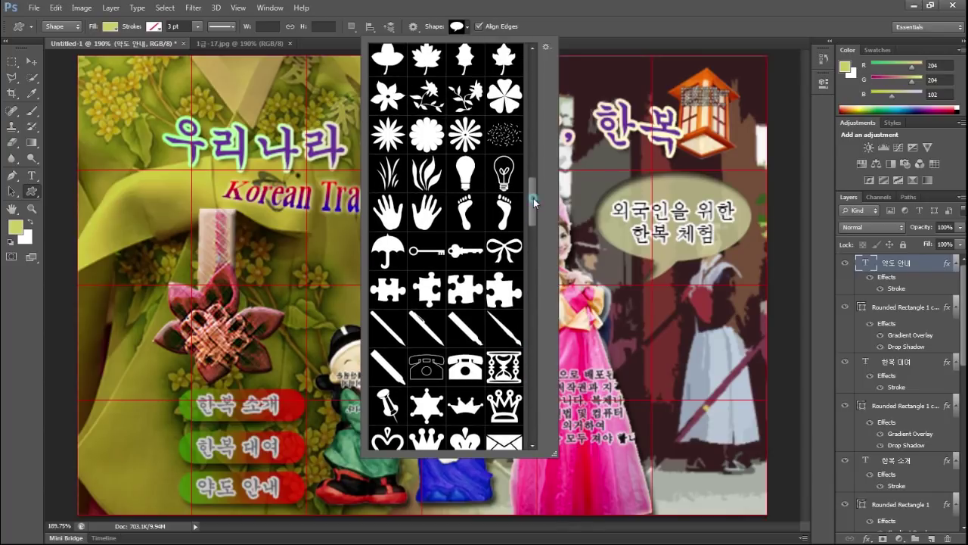
pyautogui.moveTo(534, 200)
pyautogui.mouseDown()
pyautogui.moveTo(530, 80)
pyautogui.moveTo(526, 176)
pyautogui.moveTo(540, 254)
pyautogui.mouseUp()
pyautogui.click(512, 283)
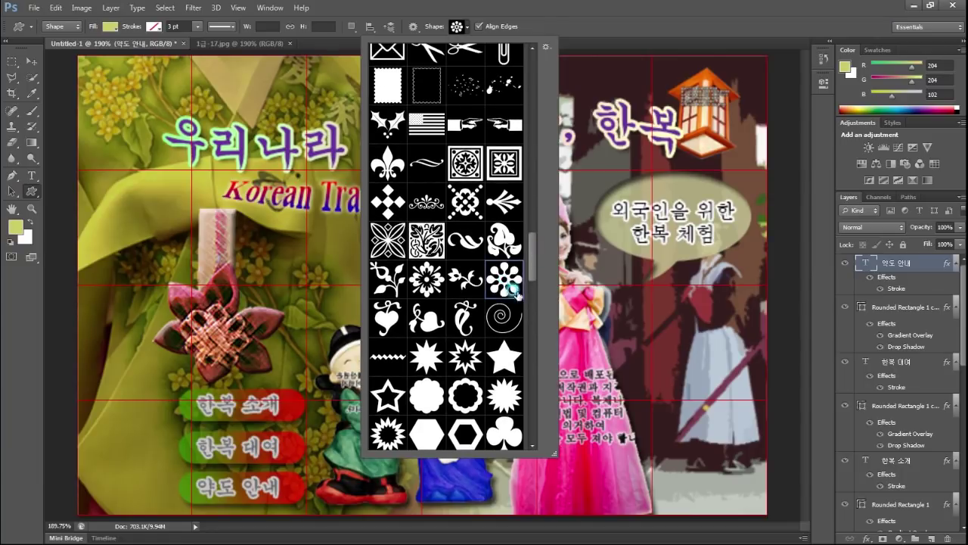
pyautogui.click(96, 67)
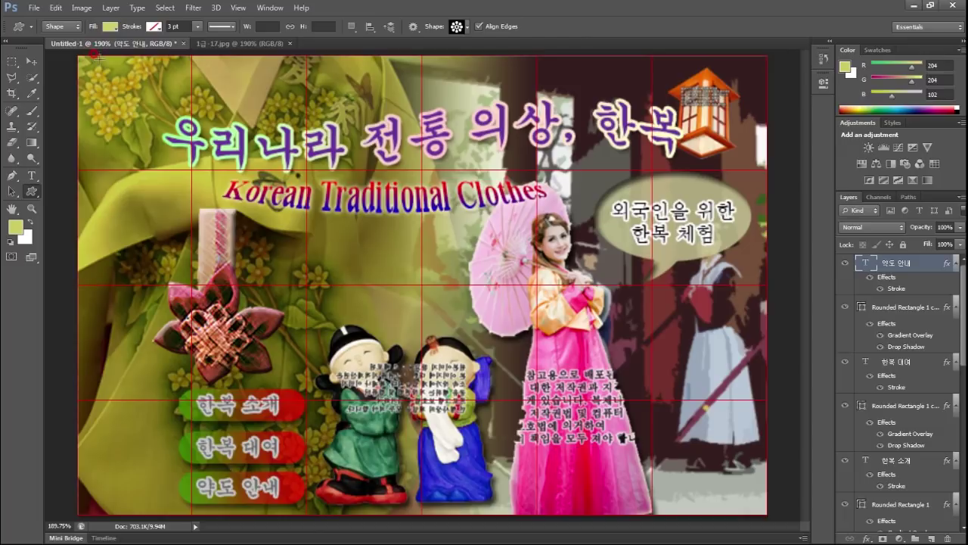
# Draw a flower shape and position it in the banner's top-left corner.
pyautogui.moveTo(64, 53); pyautogui.dragTo(167, 159)
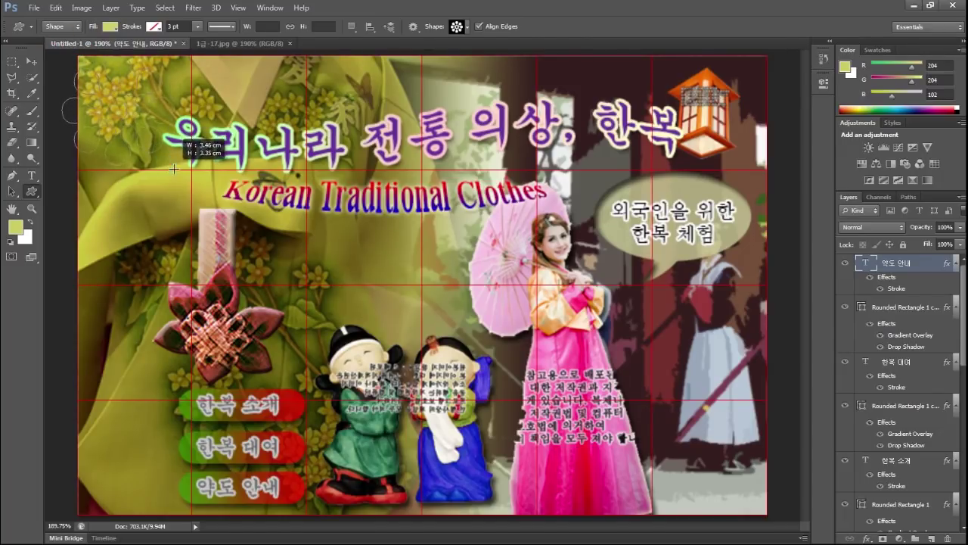
pyautogui.moveTo(165, 157); pyautogui.dragTo(181, 174)
pyautogui.click(31, 60)
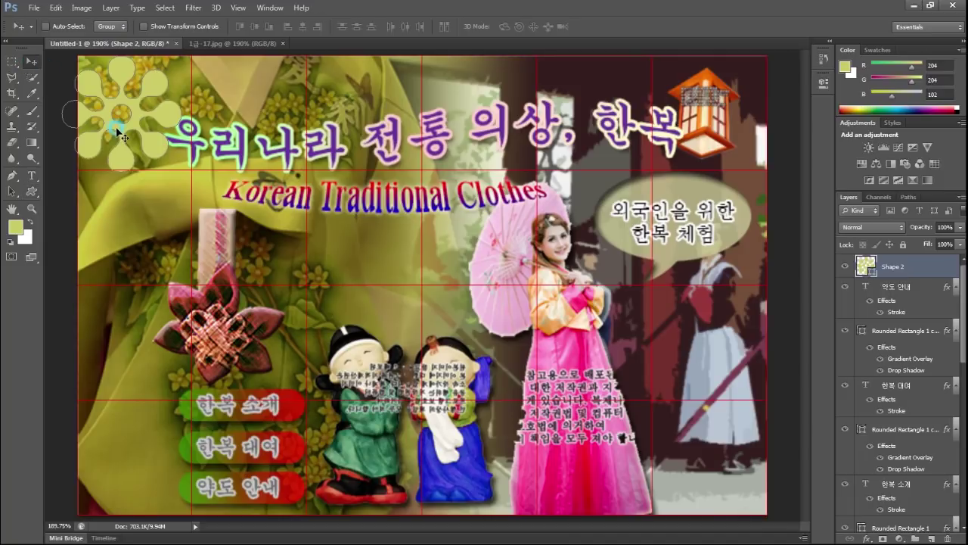
pyautogui.moveTo(168, 123); pyautogui.dragTo(150, 115)
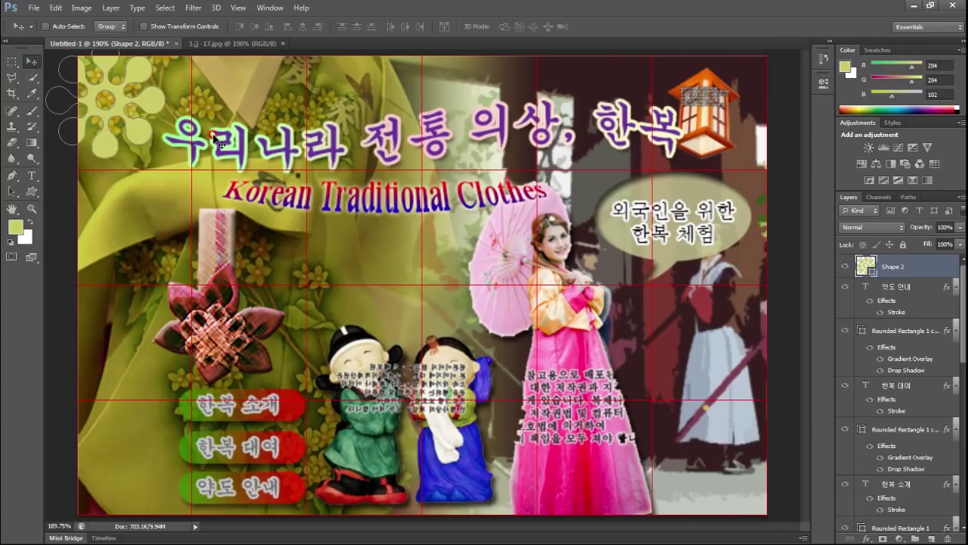
pyautogui.press('Up')
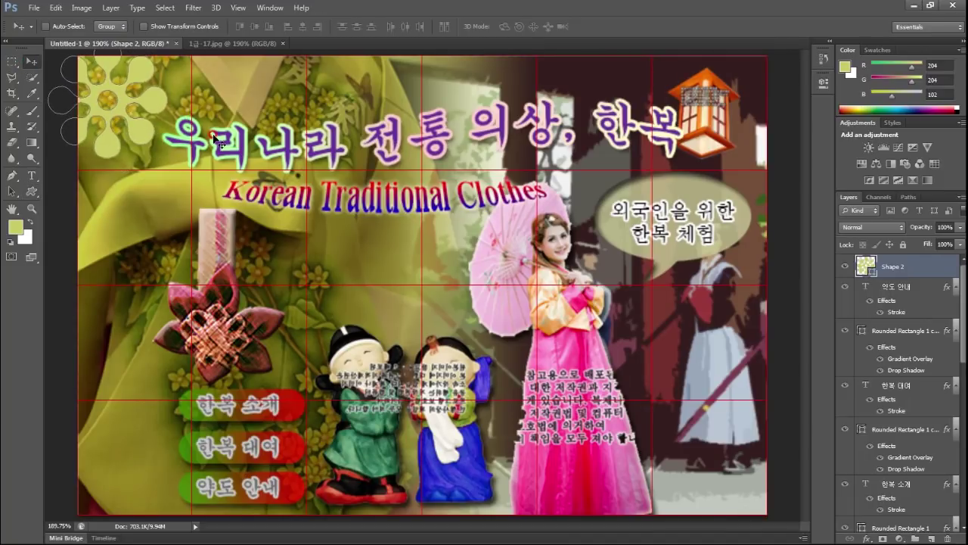
# Make the flower white (#ffffff) at 70% opacity with a drop shadow layer style.
pyautogui.doubleClick(865, 264)
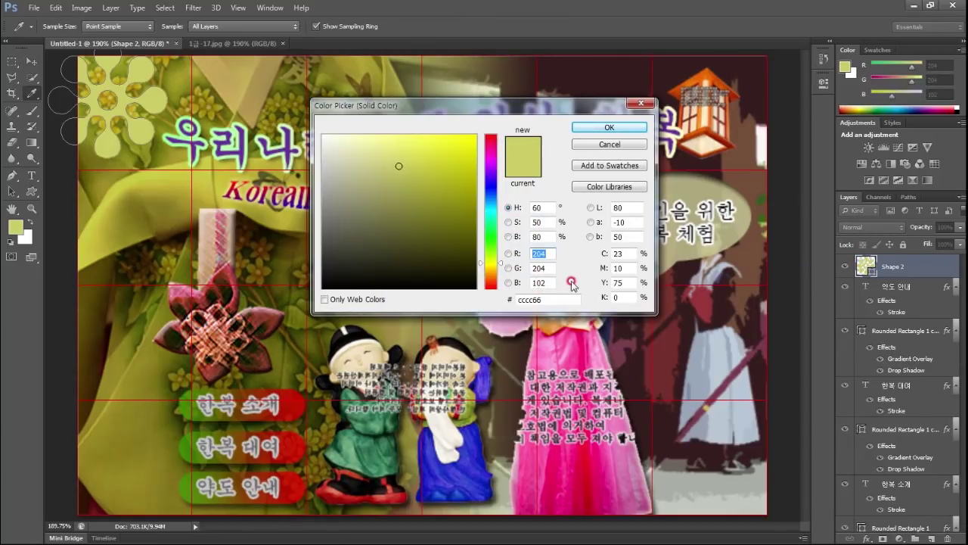
pyautogui.click(323, 136)
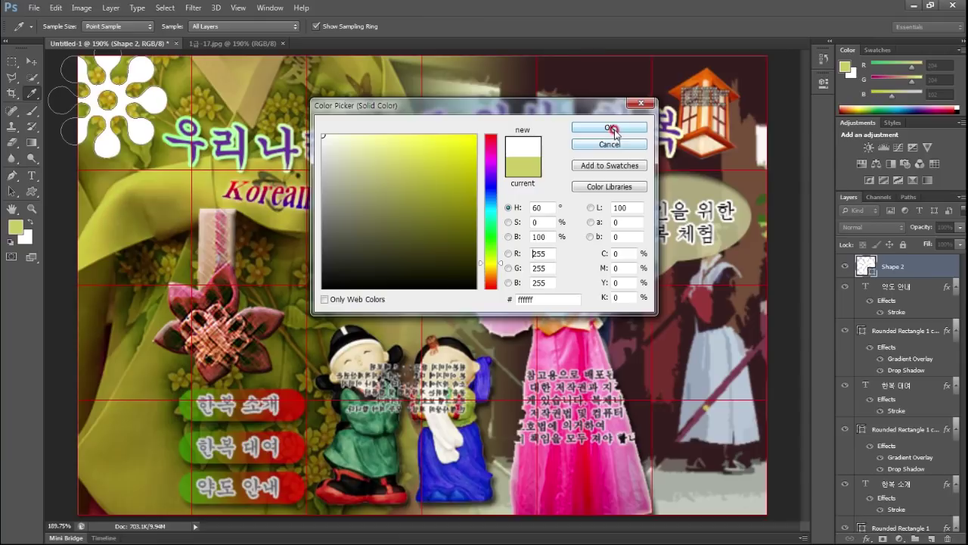
pyautogui.click(612, 128)
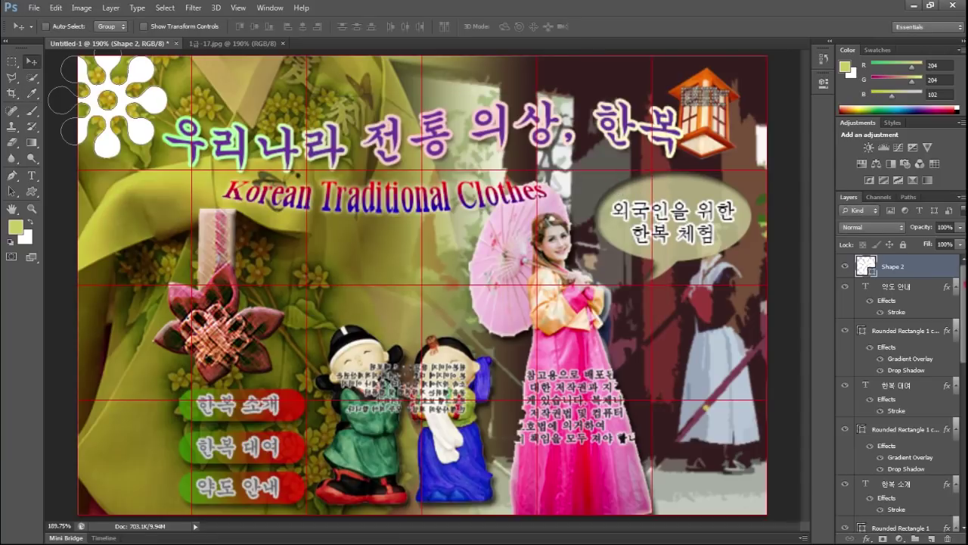
pyautogui.press('7')
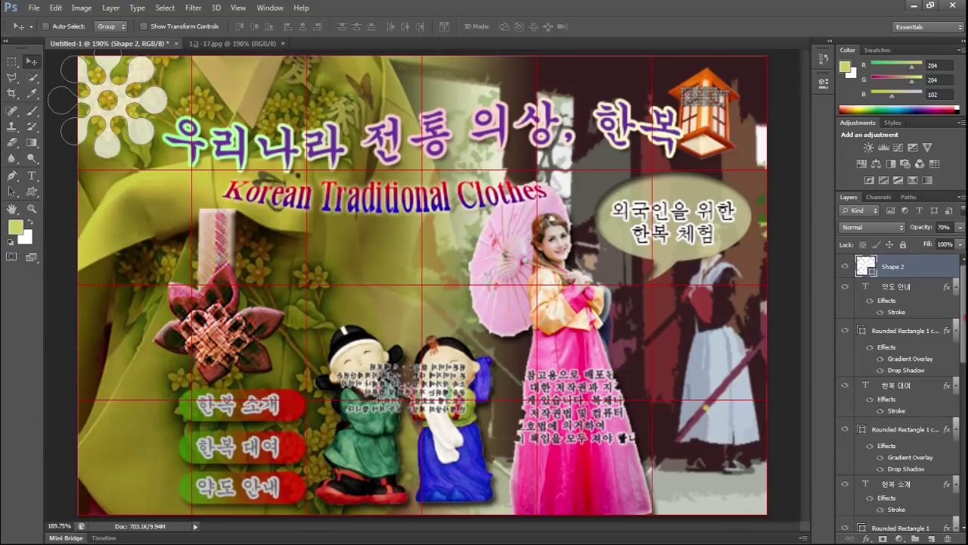
pyautogui.doubleClick(914, 266)
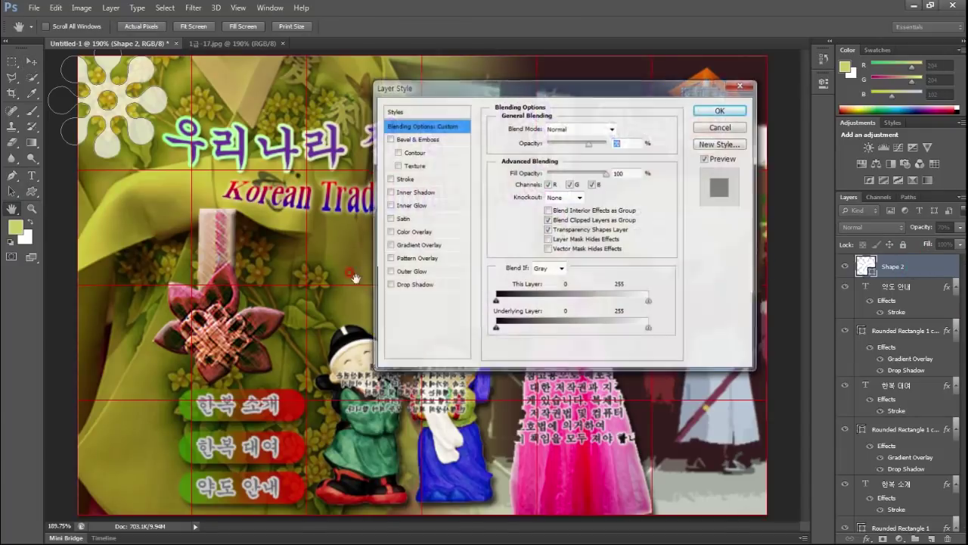
pyautogui.click(424, 285)
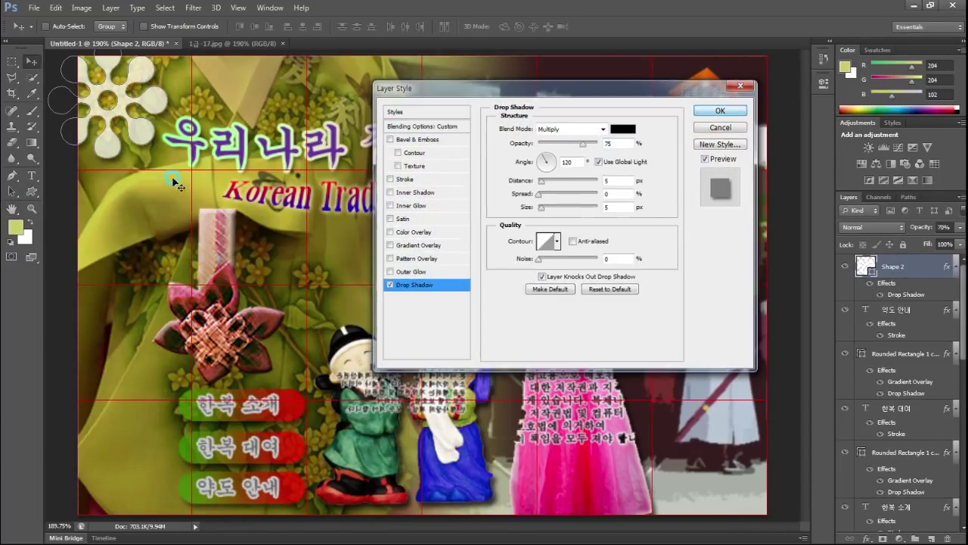
pyautogui.press('Return')
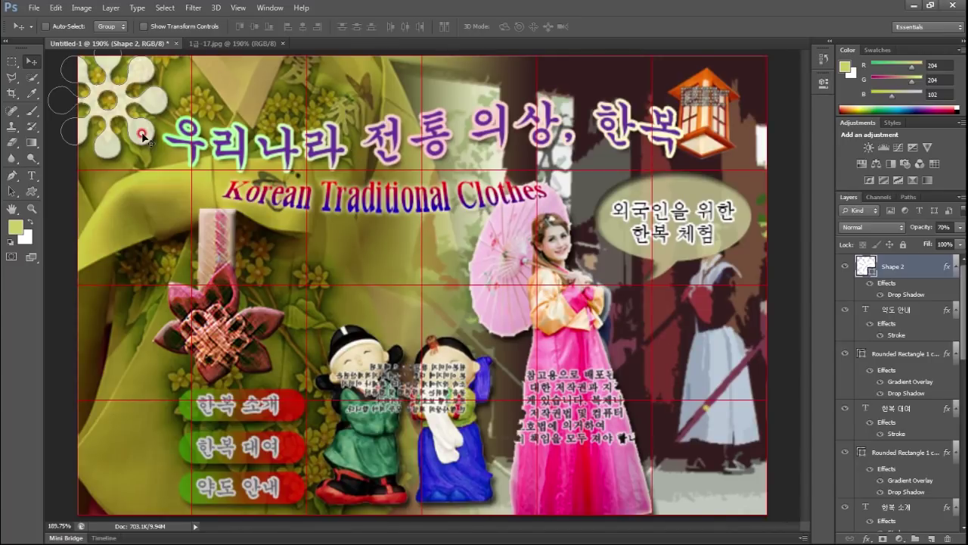
# Duplicate the flower beside the English title and scale the copy to about 53%.
pyautogui.moveTo(153, 136); pyautogui.dragTo(267, 245)
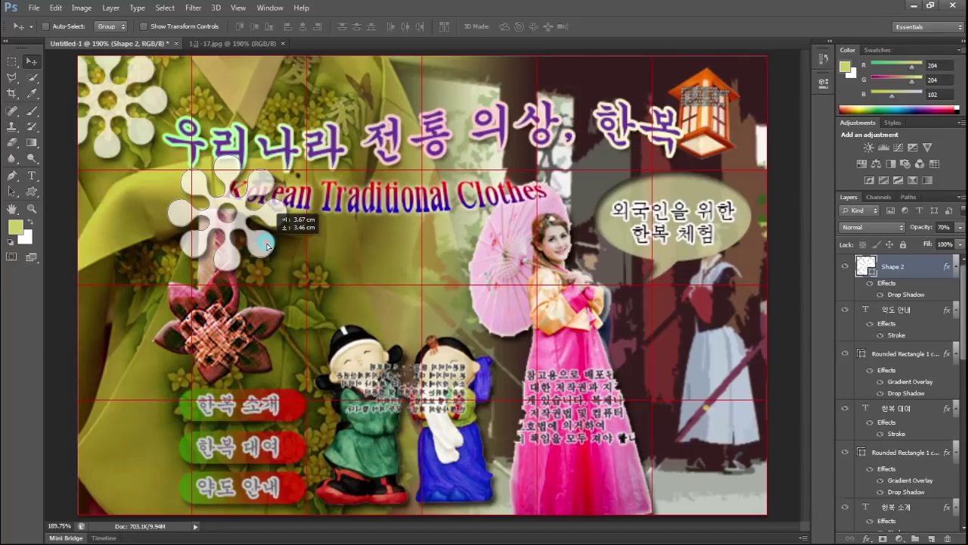
pyautogui.moveTo(267, 246); pyautogui.dragTo(248, 263)
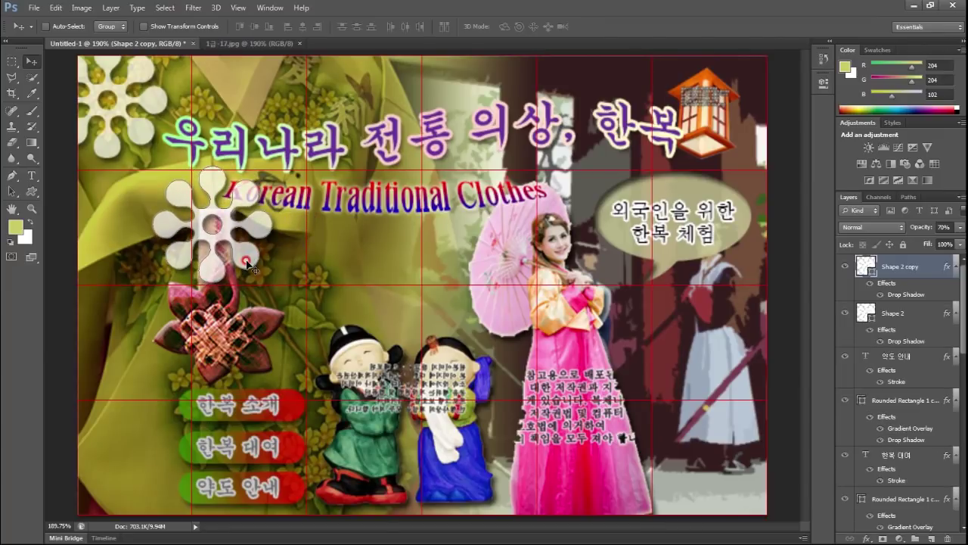
pyautogui.hotkey('ctrl', 't')
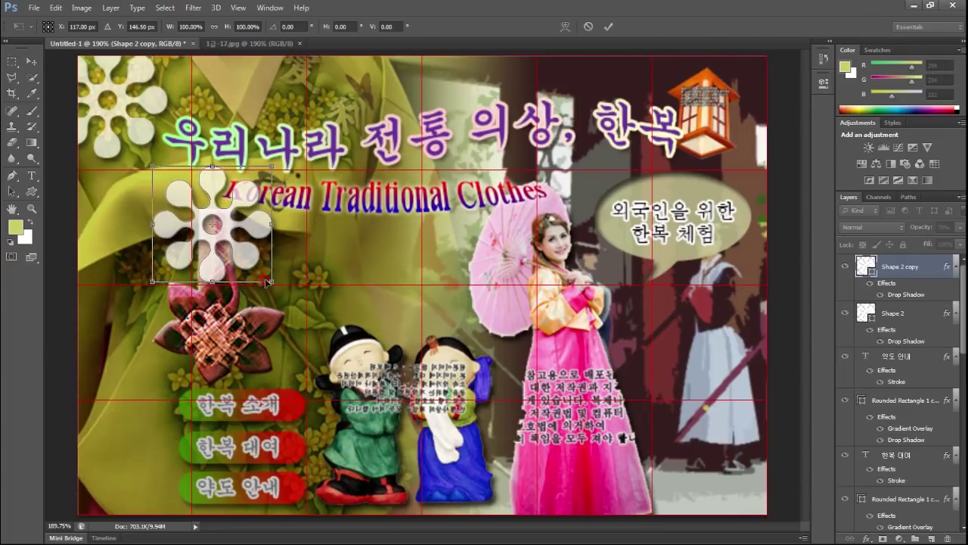
pyautogui.moveTo(264, 275); pyautogui.dragTo(224, 241)
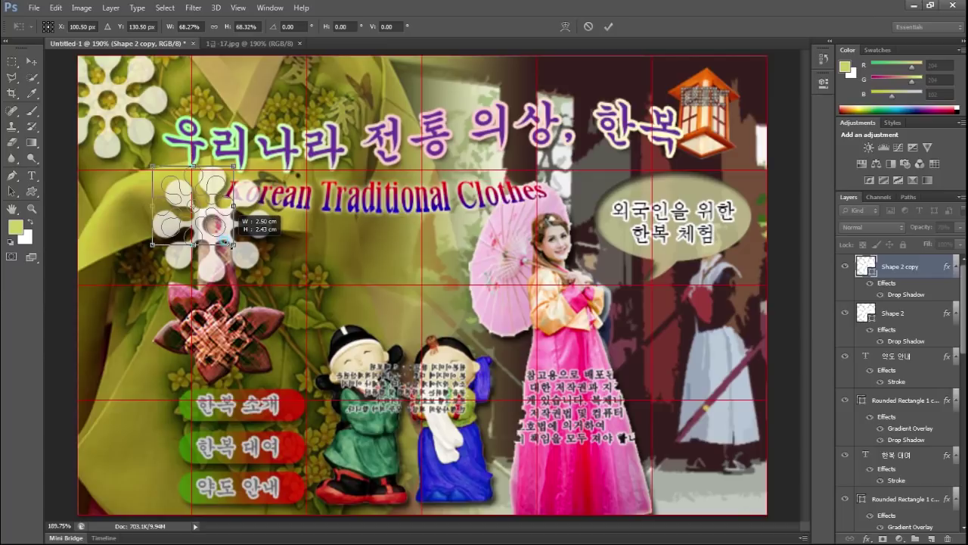
pyautogui.moveTo(224, 241); pyautogui.dragTo(199, 215)
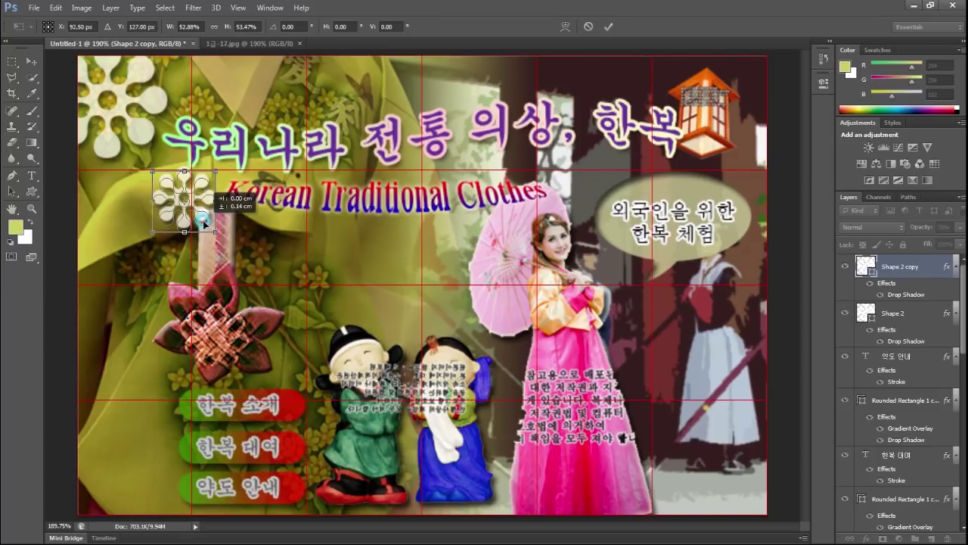
pyautogui.press('Return')
# Recolour the smaller flower copy gold #cc9933 and bring up the reference PDF.
pyautogui.click(866, 267)
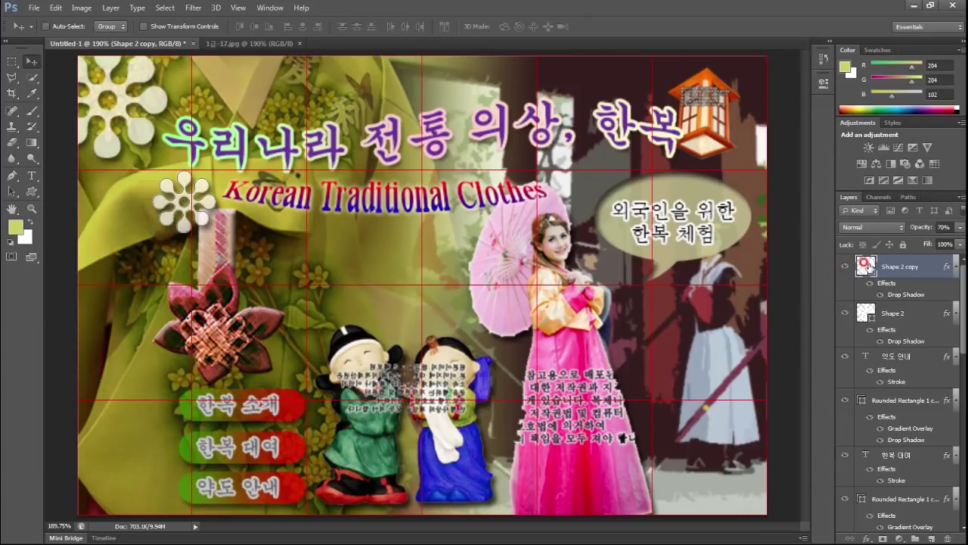
pyautogui.doubleClick(868, 266)
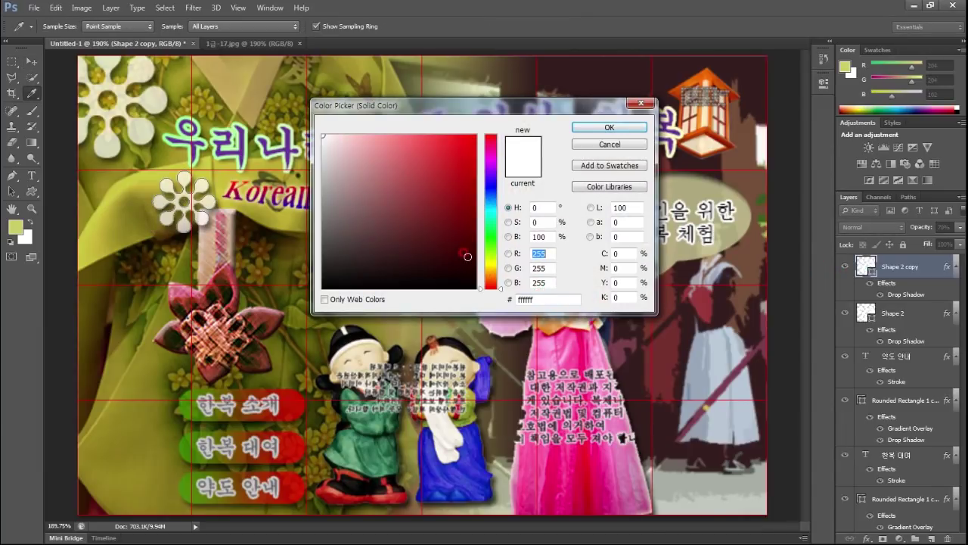
pyautogui.click(538, 295)
pyautogui.write('c9')
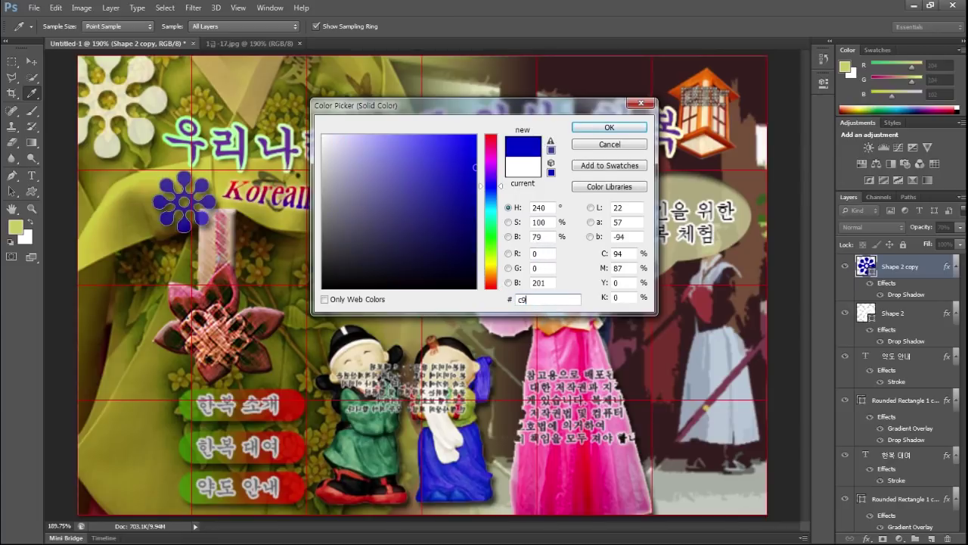
pyautogui.write('3')
pyautogui.press('Return')
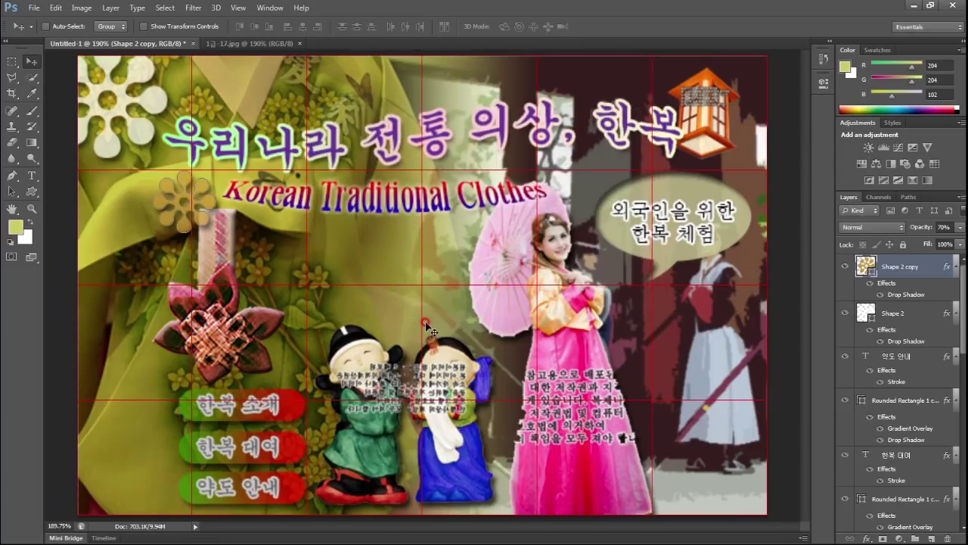
pyautogui.click(830, 245)
pyautogui.doubleClick(860, 266)
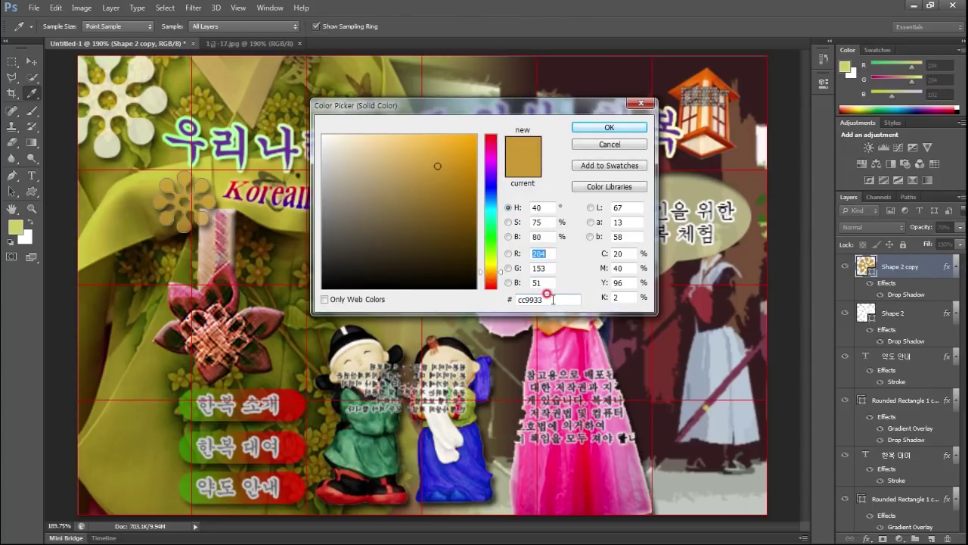
pyautogui.click(596, 126)
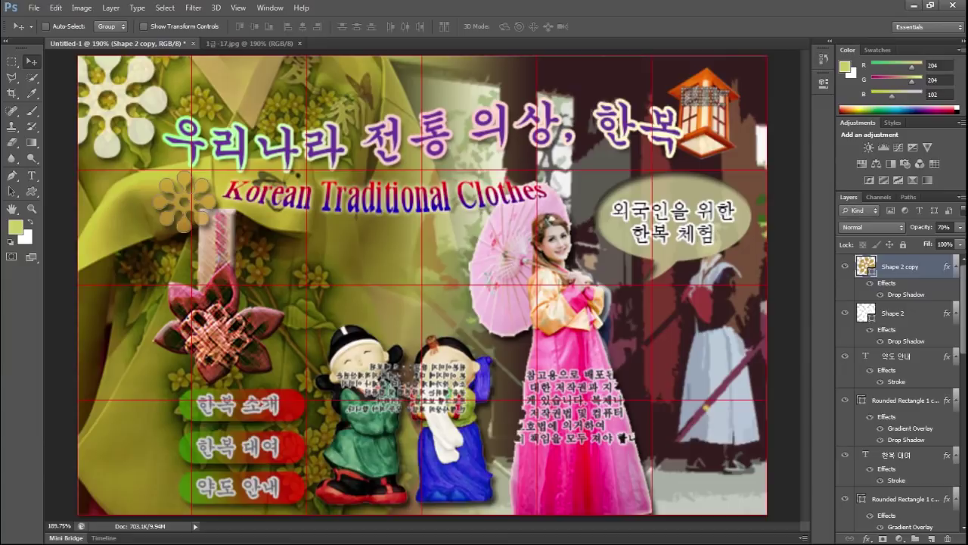
pyautogui.click(911, 5)
pyautogui.scroll(-2, 660, 430)
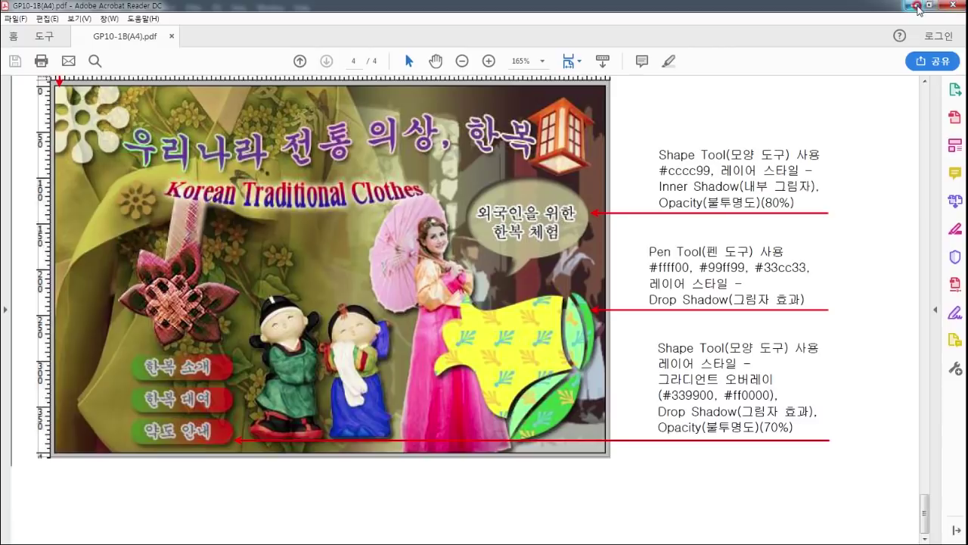
pyautogui.click(917, 5)
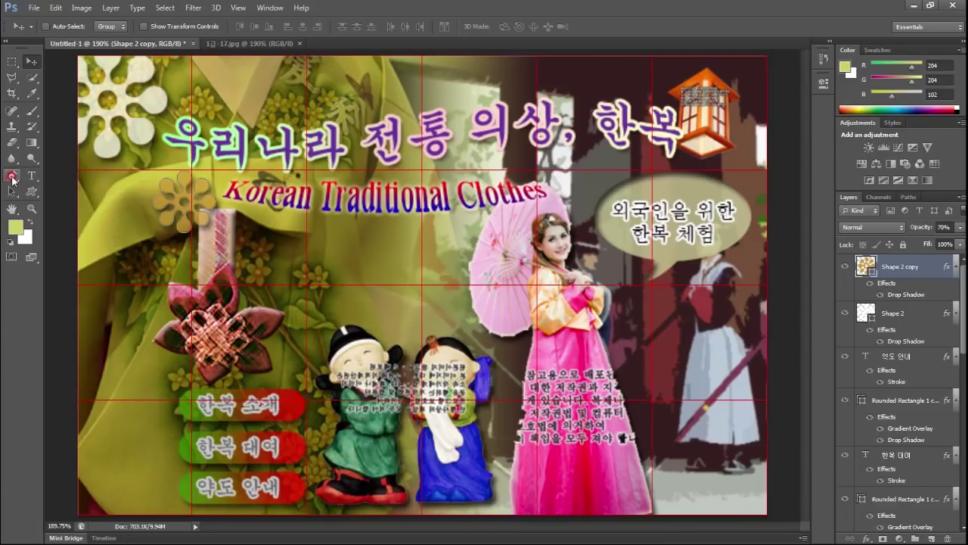
# Set the Pen tool to Shape mode with the 약도 안내 layer selected.
pyautogui.click(12, 175)
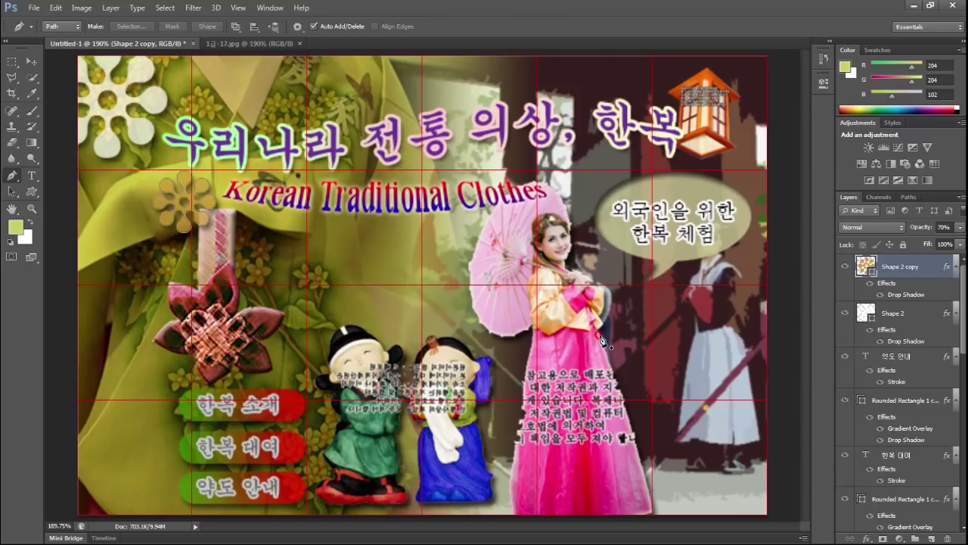
pyautogui.click(573, 363)
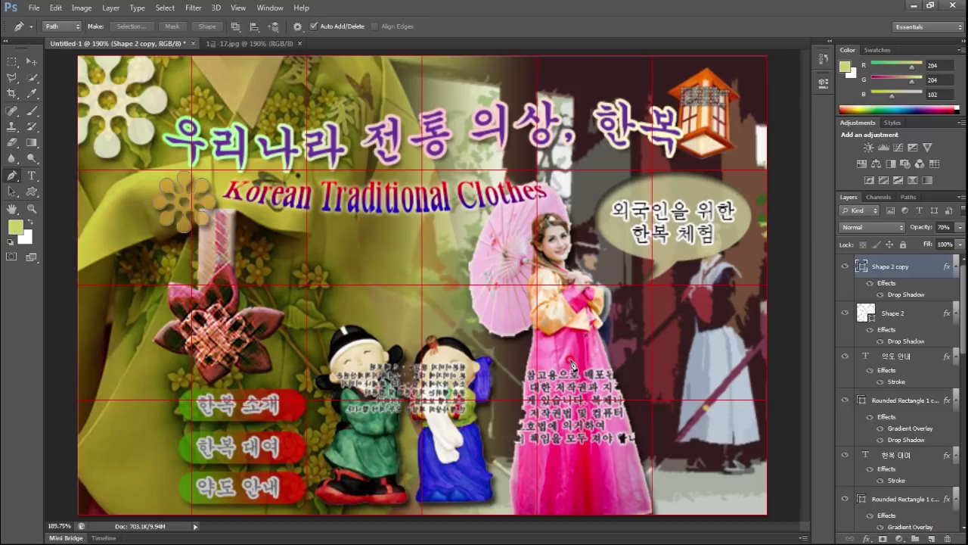
pyautogui.moveTo(573, 363); pyautogui.dragTo(581, 384)
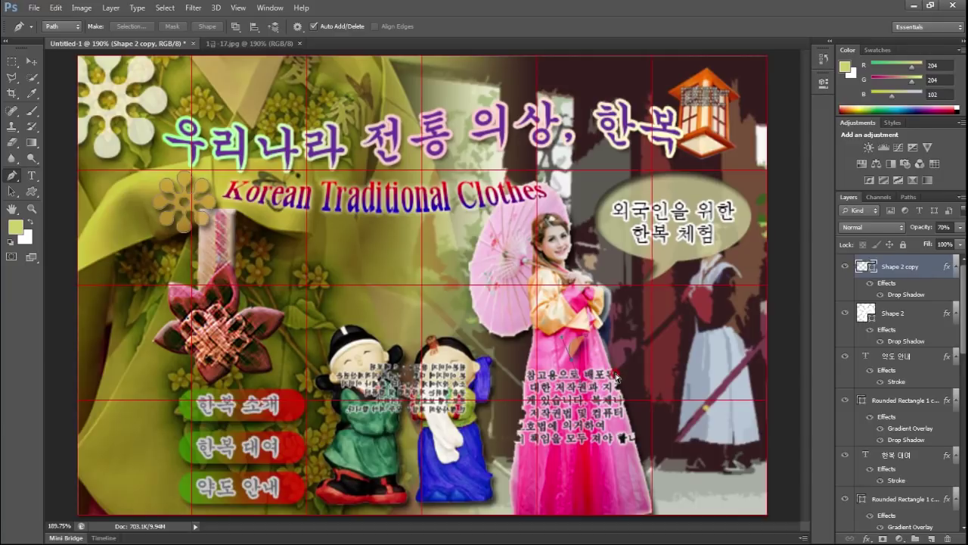
pyautogui.click(620, 335)
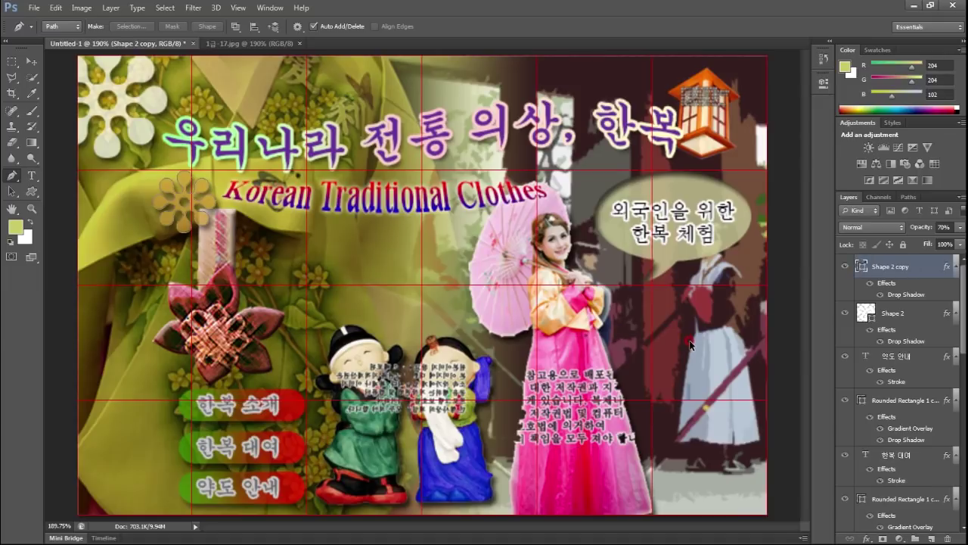
pyautogui.click(905, 354)
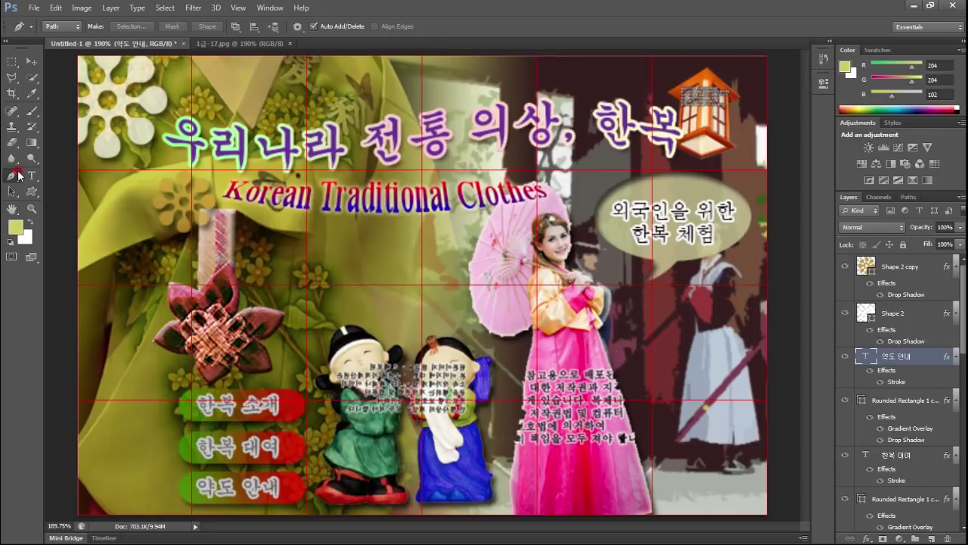
pyautogui.click(57, 26)
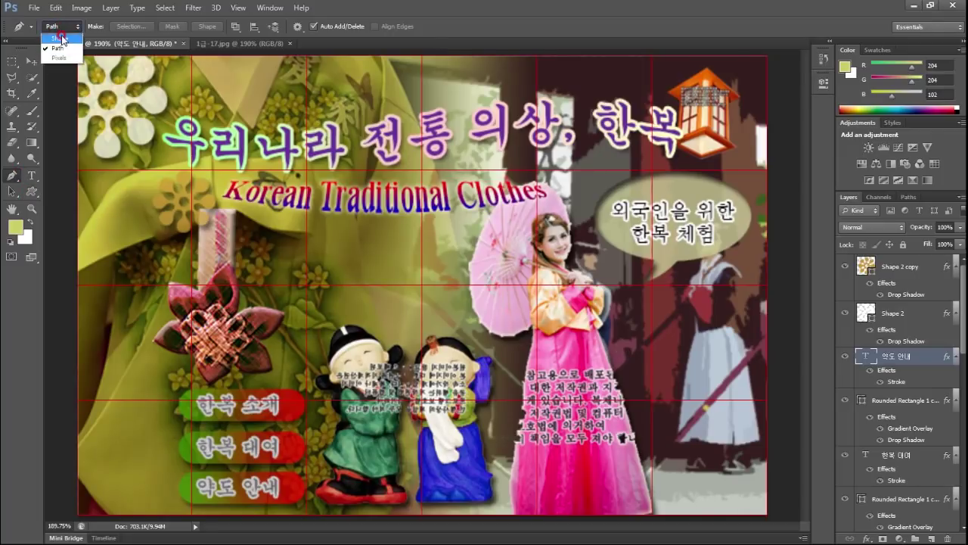
pyautogui.click(59, 37)
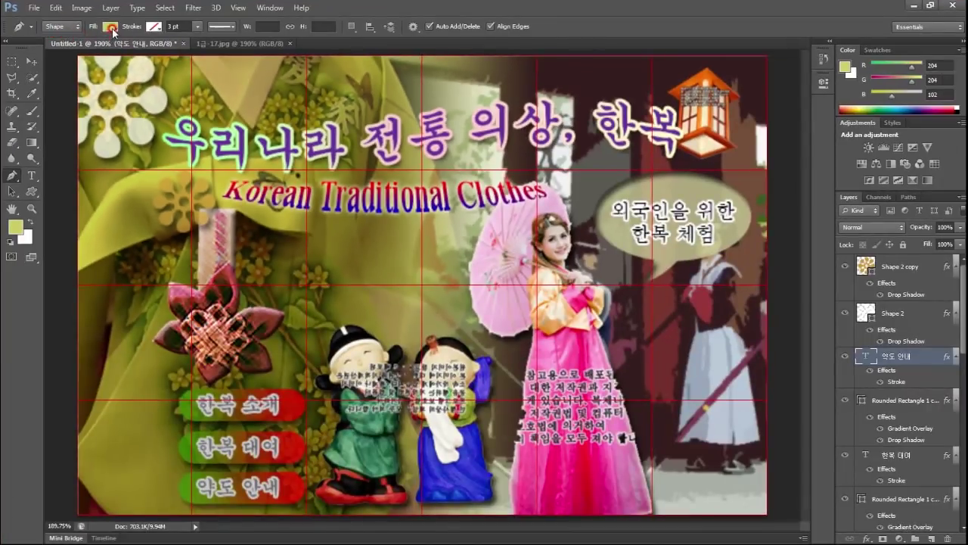
# Give the shape a bright cyan fill and place its first point at the woman's collar.
pyautogui.click(113, 28)
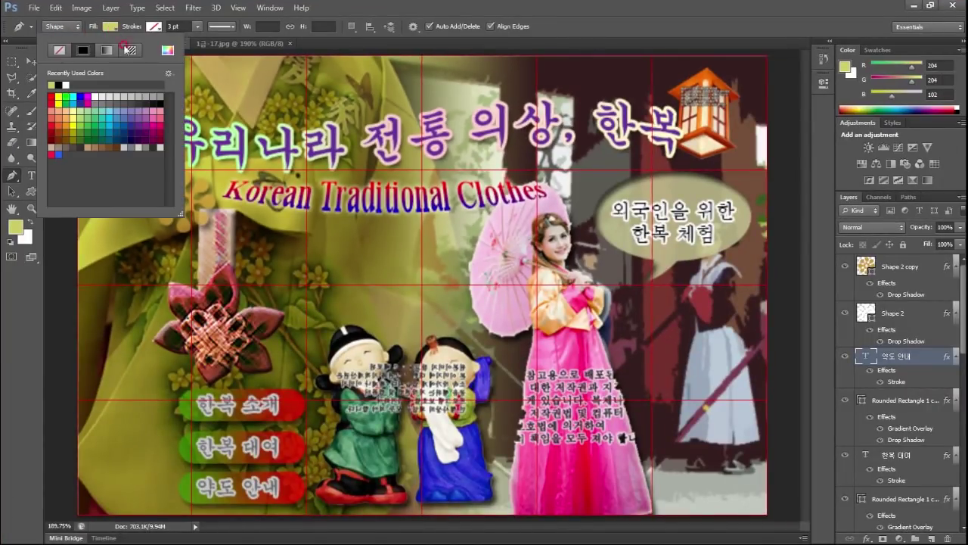
pyautogui.click(167, 50)
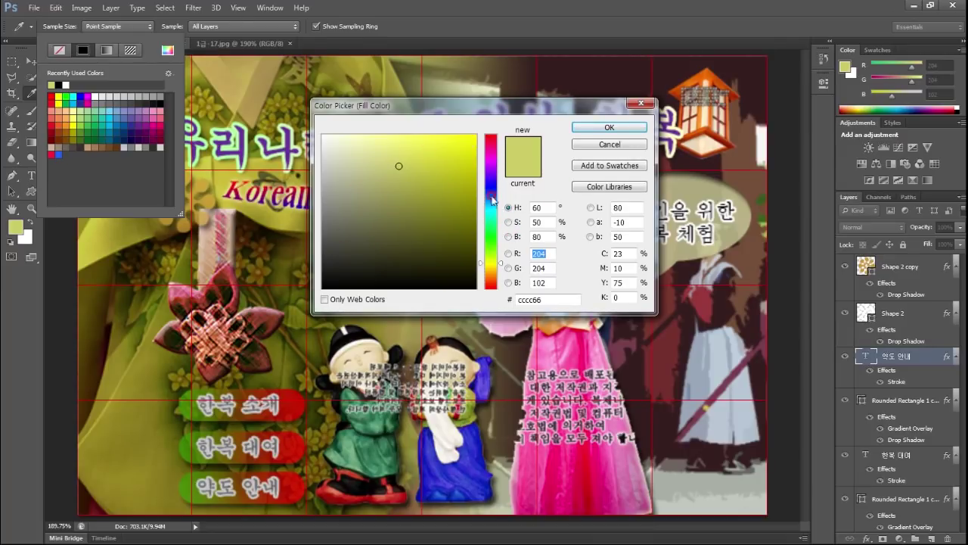
pyautogui.click(492, 214)
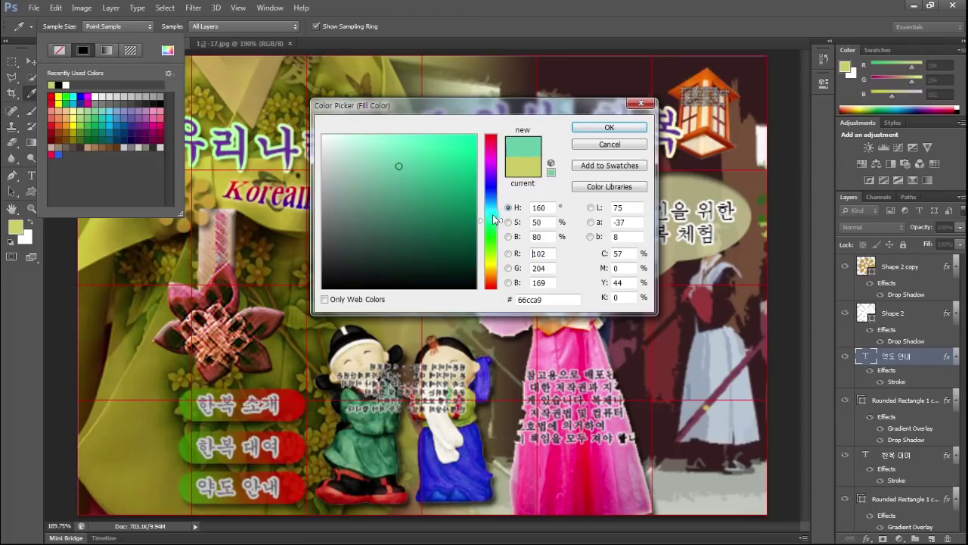
pyautogui.click(454, 136)
pyautogui.press('Return')
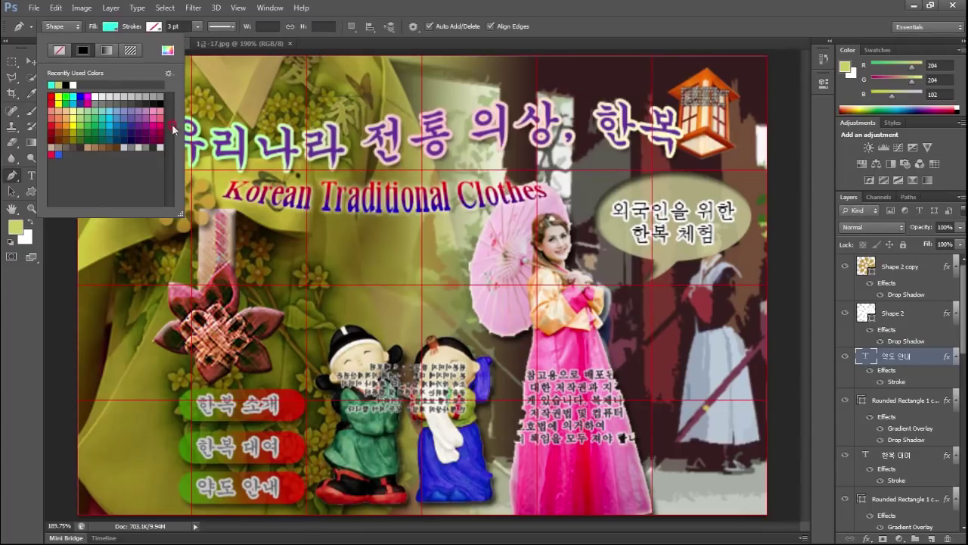
pyautogui.click(581, 321)
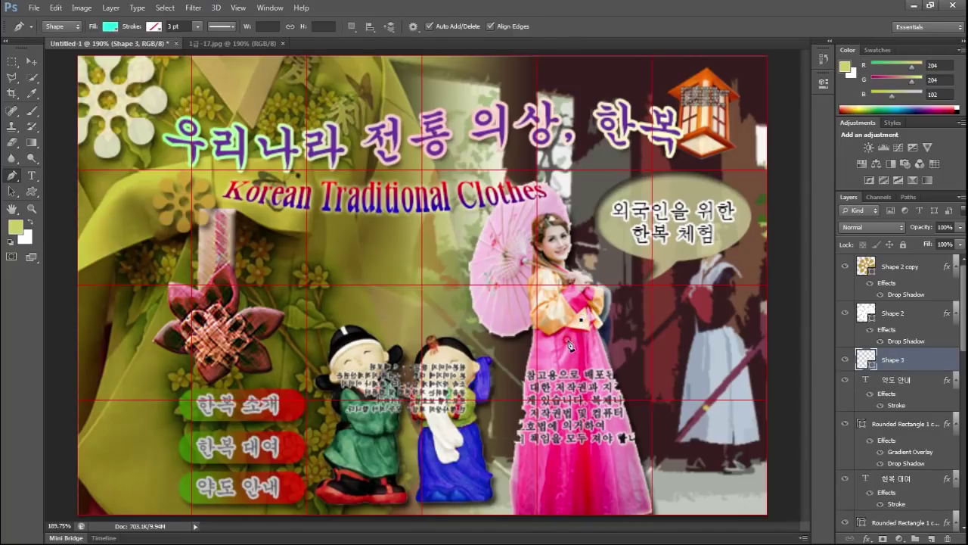
# Trace the cloth outline with curved points from the collar down the dress.
pyautogui.moveTo(565, 345)
pyautogui.mouseDown()
pyautogui.moveTo(576, 364)
pyautogui.moveTo(572, 350)
pyautogui.moveTo(554, 356)
pyautogui.mouseUp()
pyautogui.moveTo(560, 366); pyautogui.dragTo(573, 381)
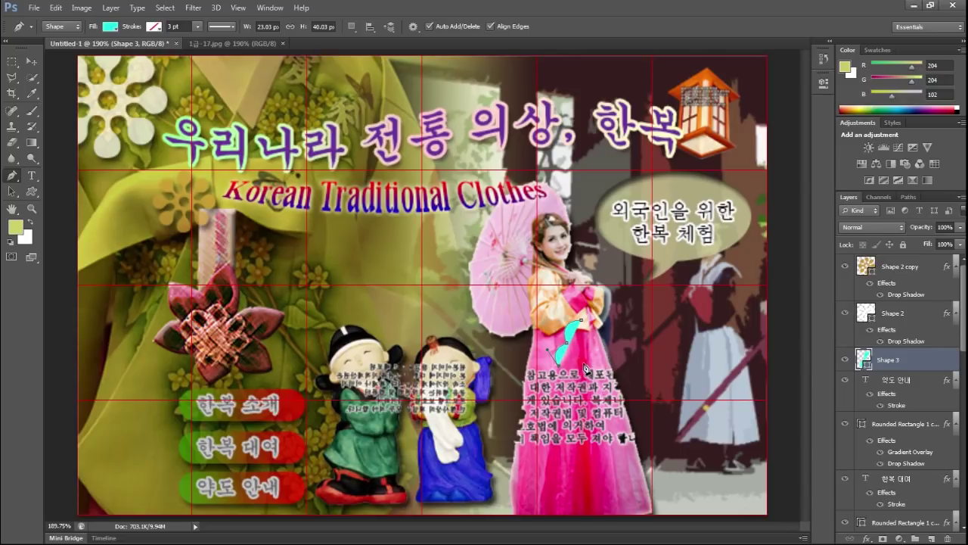
pyautogui.click(598, 372)
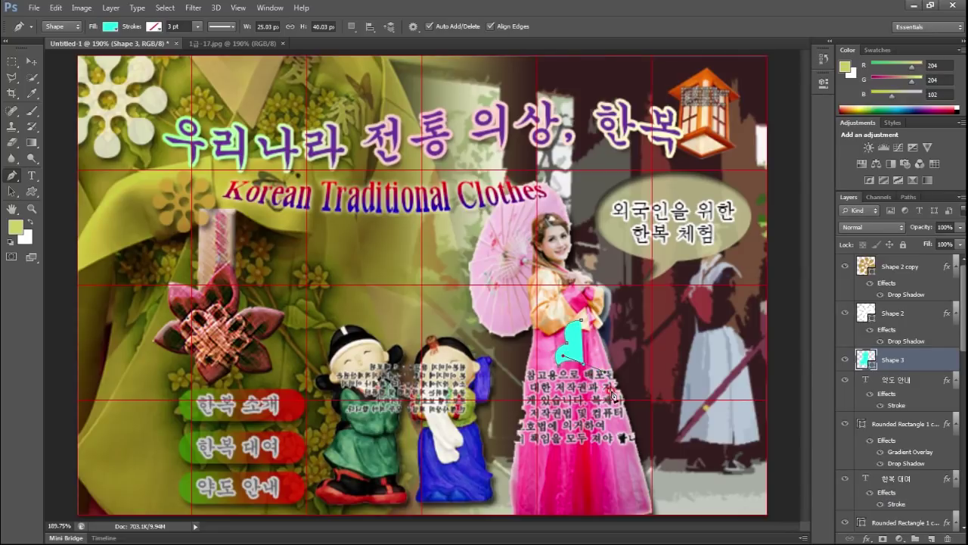
pyautogui.click(583, 366)
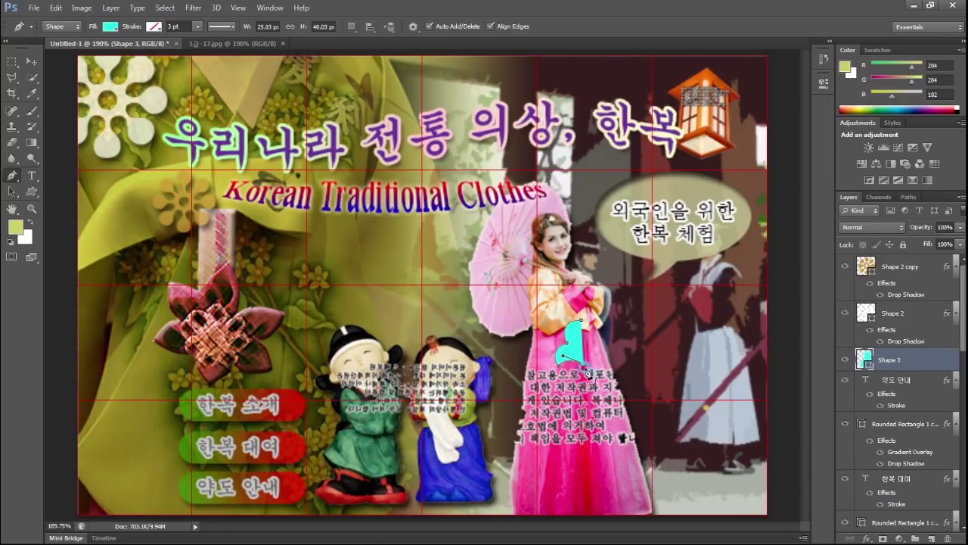
pyautogui.click(632, 434)
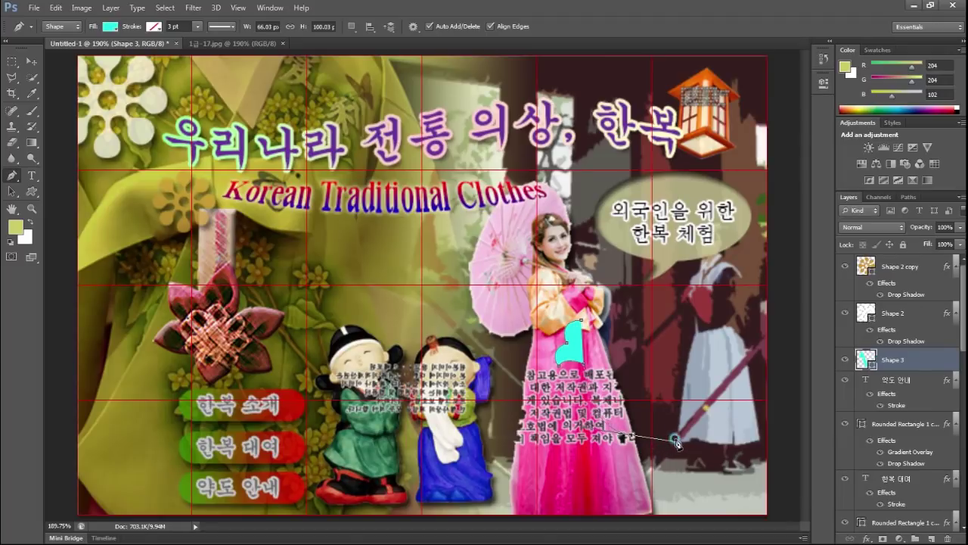
pyautogui.moveTo(671, 446); pyautogui.dragTo(679, 441)
pyautogui.press('Return')
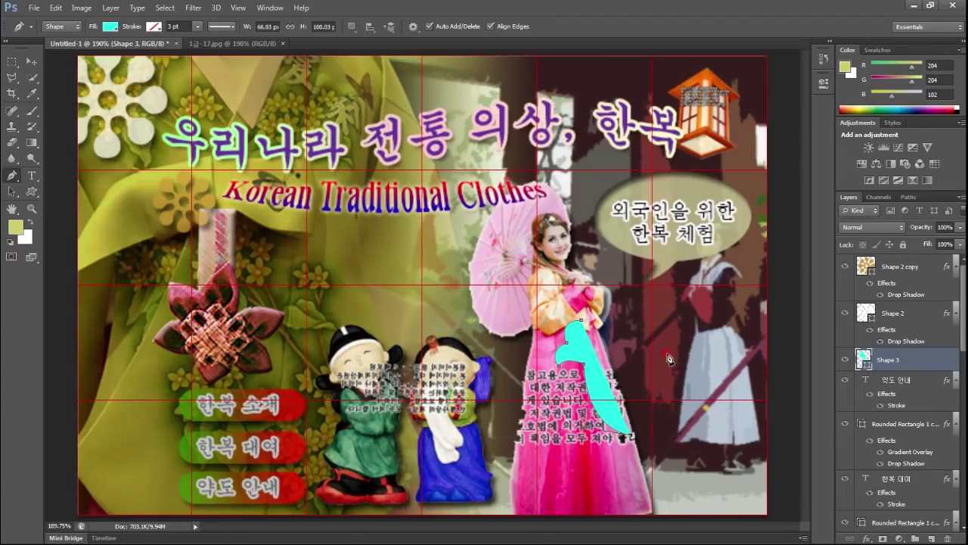
pyautogui.click(692, 381)
# Extend the outline right and up, close it with a curved edge, and select the Shape 3 layer.
pyautogui.moveTo(709, 388); pyautogui.dragTo(720, 396)
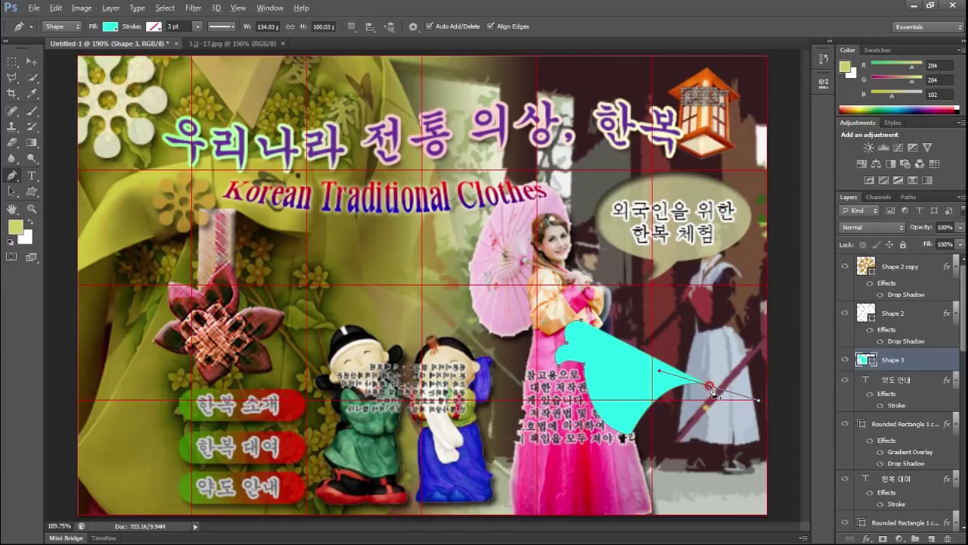
pyautogui.keyDown('alt'); pyautogui.click(711, 378); pyautogui.keyUp('alt')
pyautogui.moveTo(682, 288); pyautogui.dragTo(702, 248)
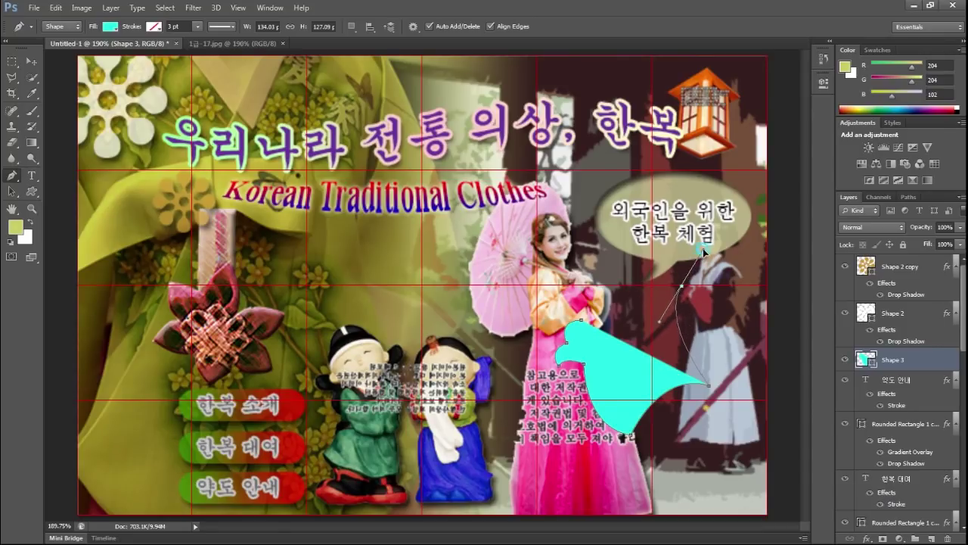
pyautogui.keyDown('alt'); pyautogui.click(681, 288); pyautogui.keyUp('alt')
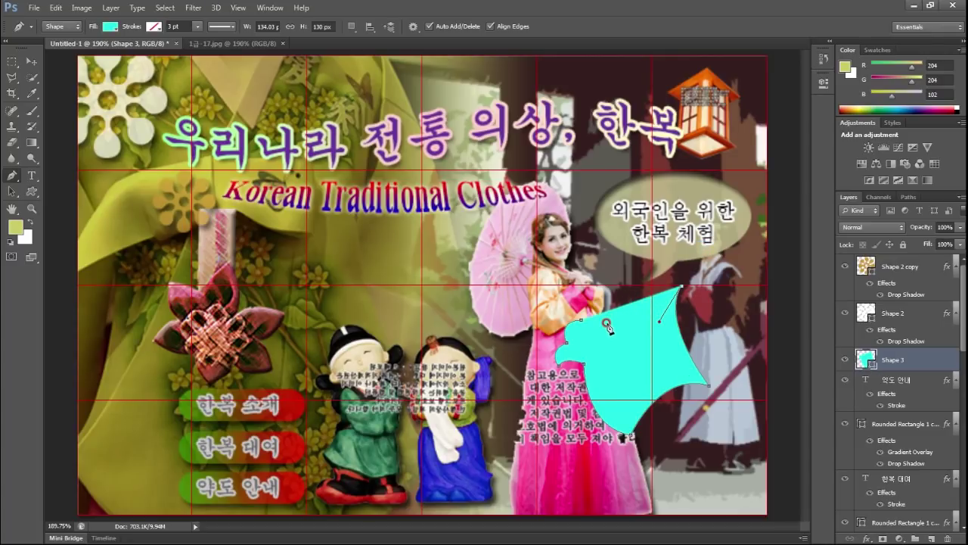
pyautogui.moveTo(607, 324); pyautogui.dragTo(596, 342)
pyautogui.moveTo(579, 351); pyautogui.dragTo(579, 350)
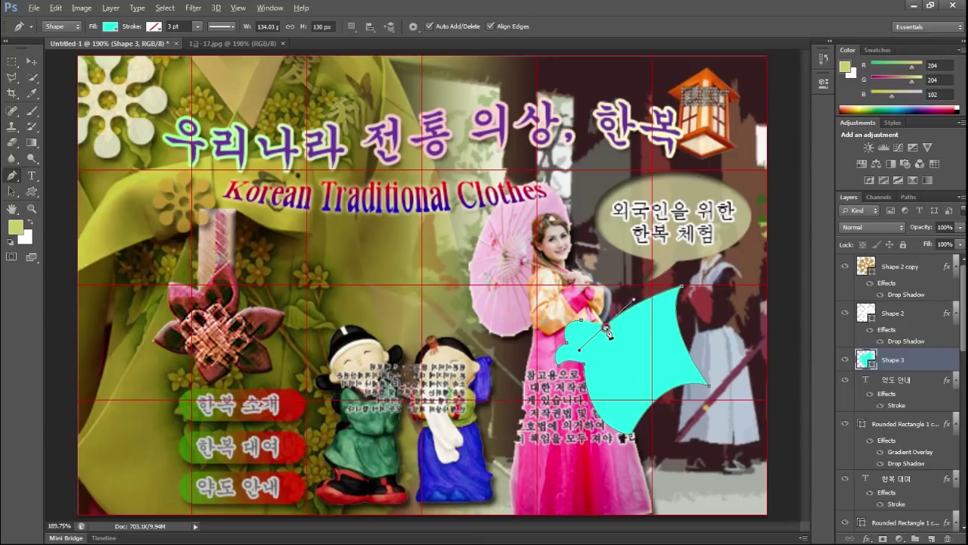
pyautogui.keyDown('ctrl'); pyautogui.click(588, 329); pyautogui.keyUp('ctrl')
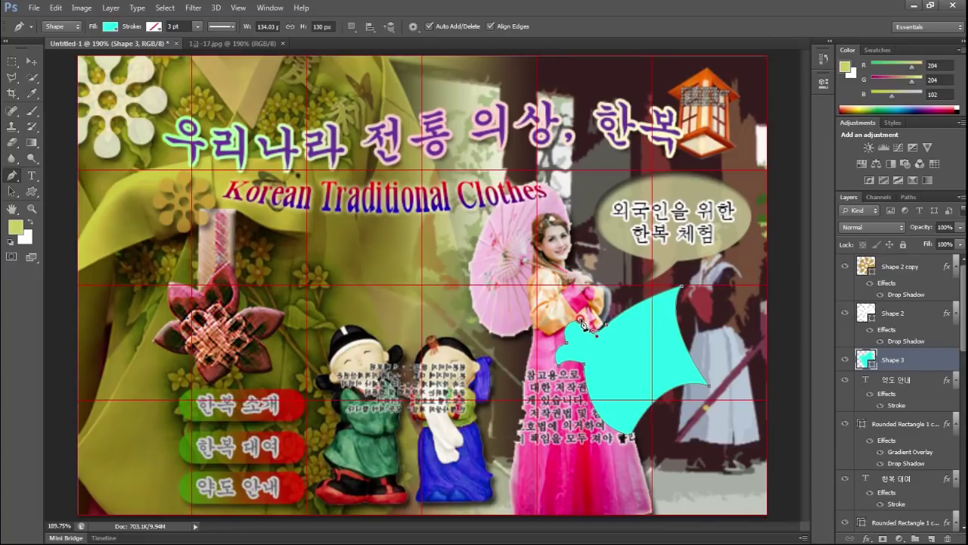
pyautogui.keyDown('ctrl'); pyautogui.click(714, 320); pyautogui.keyUp('ctrl')
pyautogui.click(918, 363)
pyautogui.click(862, 355)
# Change the Shape 3 cloth fill from cyan to yellow ff0 (#ffff00).
pyautogui.doubleClick(862, 356)
pyautogui.click(538, 298)
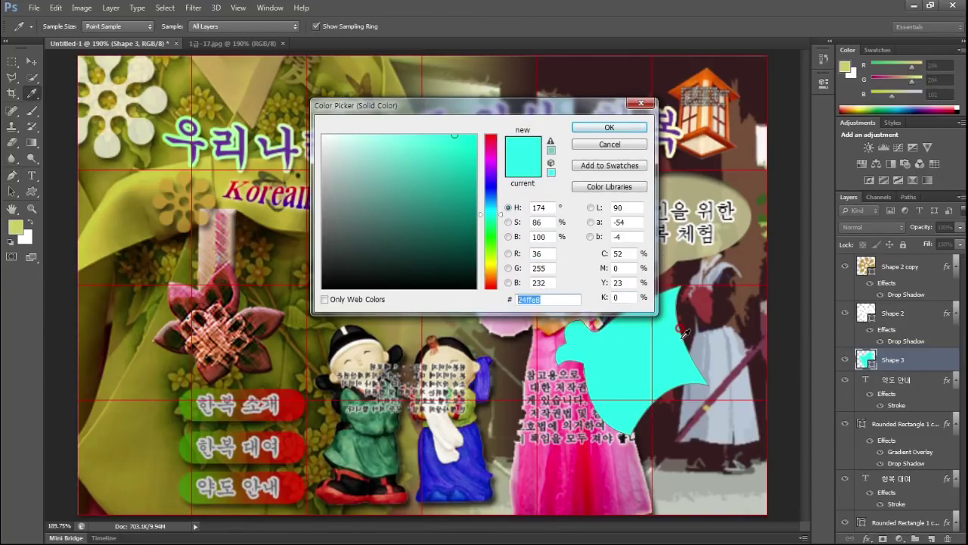
pyautogui.write('ff0')
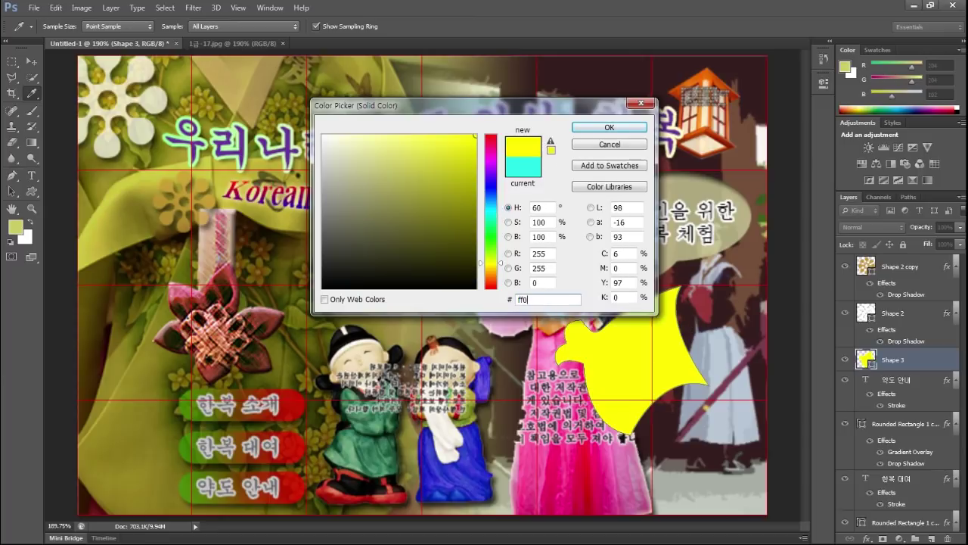
pyautogui.click(611, 127)
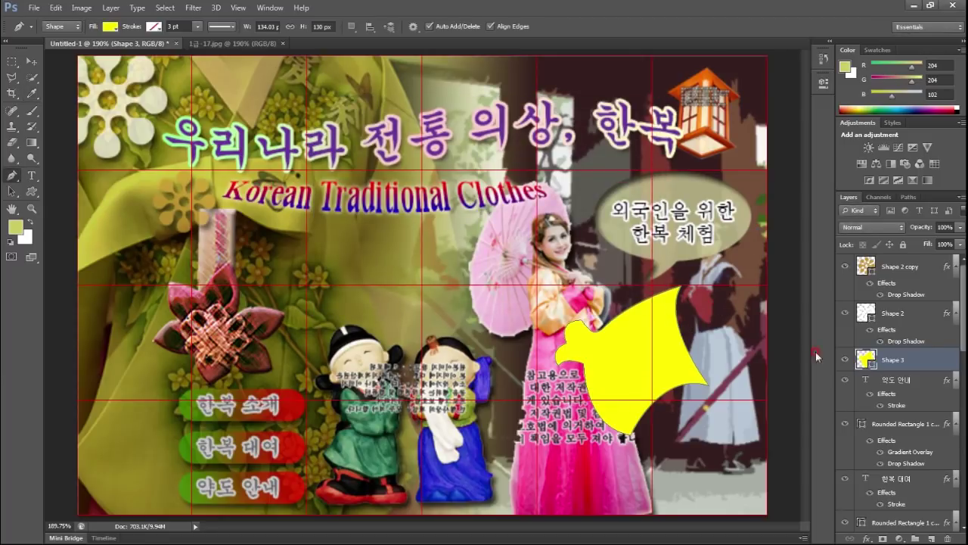
# Draw two crescent shapes along the lower and upper right edges of the yellow cloth.
pyautogui.click(704, 388)
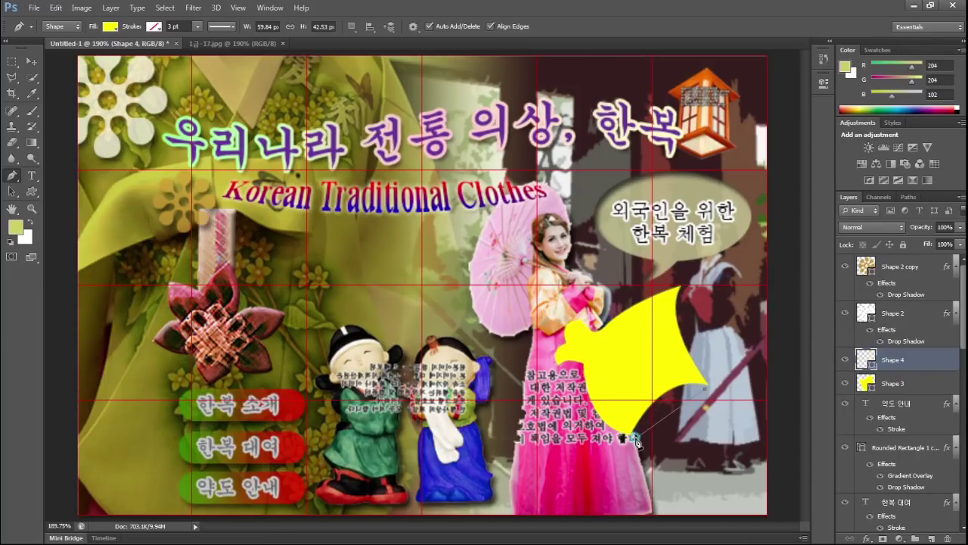
pyautogui.moveTo(636, 439); pyautogui.dragTo(605, 495)
pyautogui.keyDown('alt'); pyautogui.click(636, 440); pyautogui.keyUp('alt')
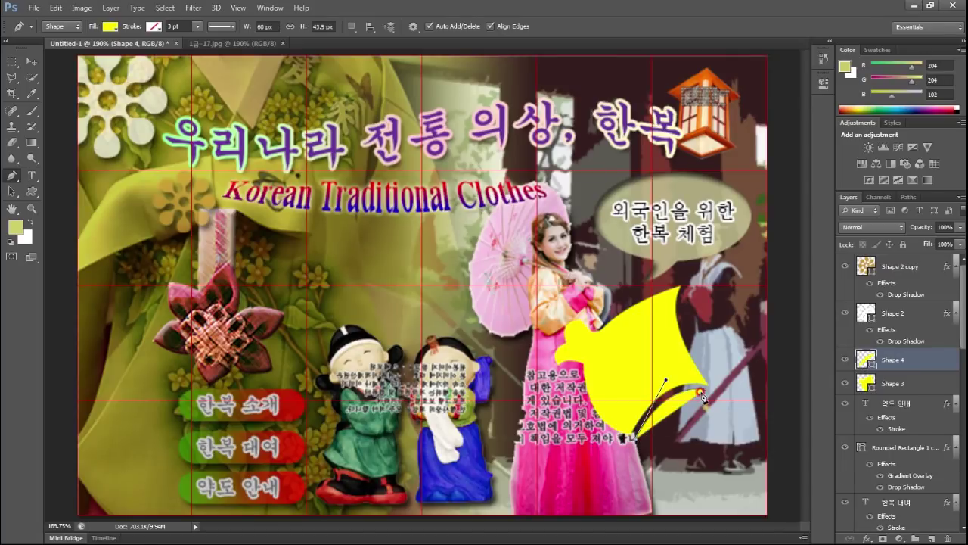
pyautogui.moveTo(706, 391); pyautogui.dragTo(741, 372)
pyautogui.click(712, 384)
pyautogui.moveTo(684, 286); pyautogui.dragTo(705, 257)
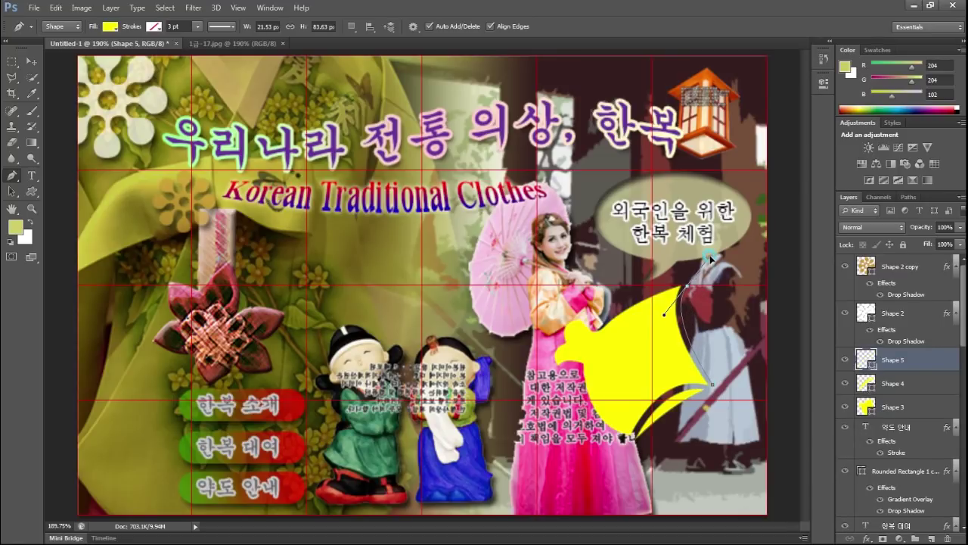
pyautogui.click(686, 288)
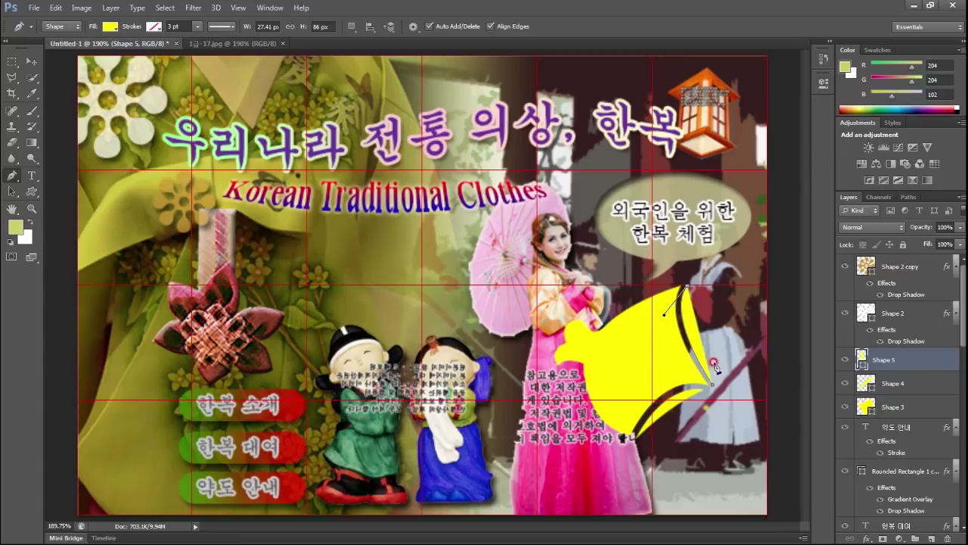
pyautogui.click(715, 387)
pyautogui.press('Return')
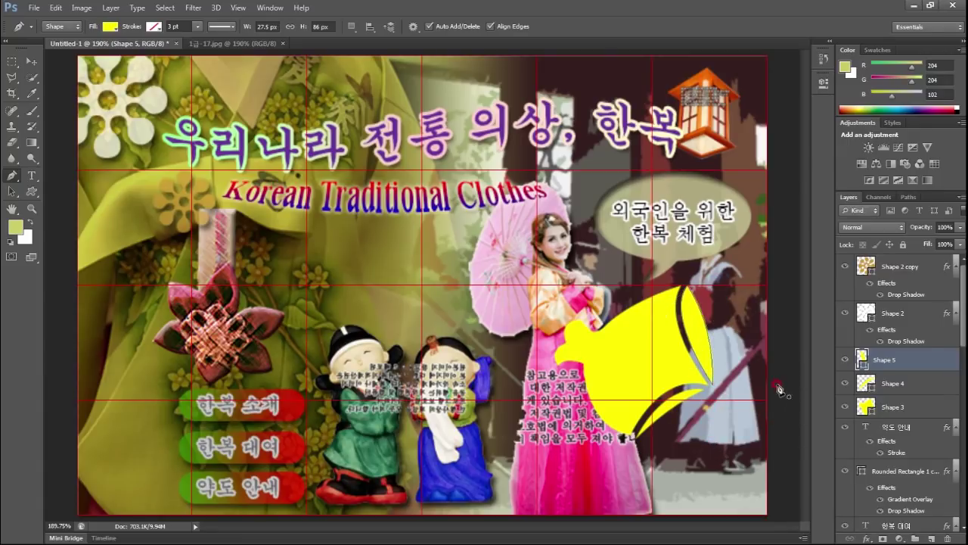
# Merge the two crescent layers and fill them light green #99ff99.
pyautogui.keyDown('shift'); pyautogui.click(914, 385); pyautogui.keyUp('shift')
pyautogui.hotkey('ctrl', 'e')
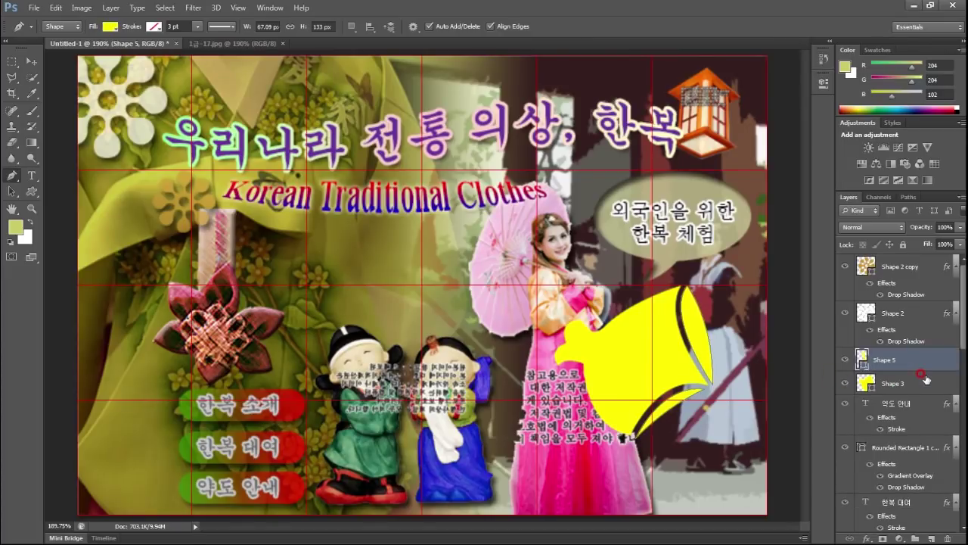
pyautogui.doubleClick(861, 356)
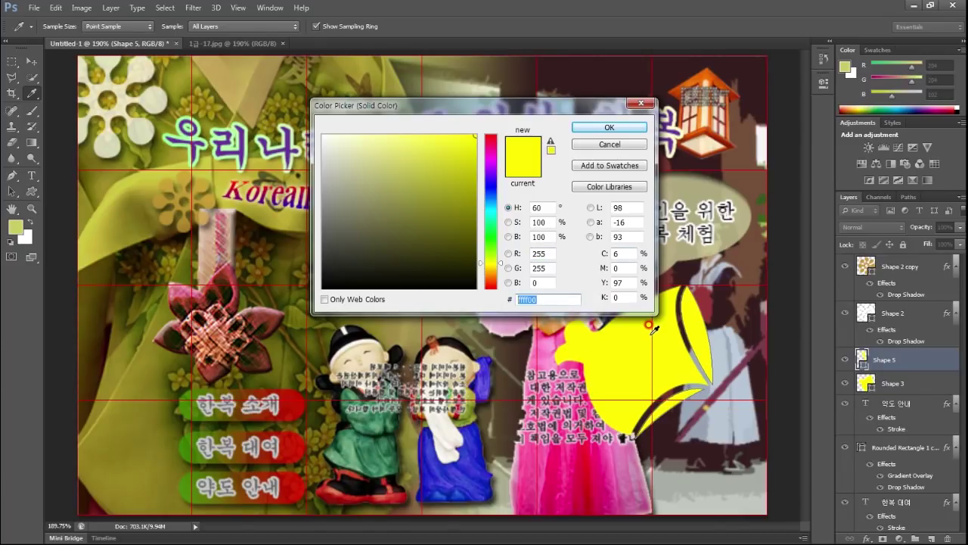
pyautogui.write('9f')
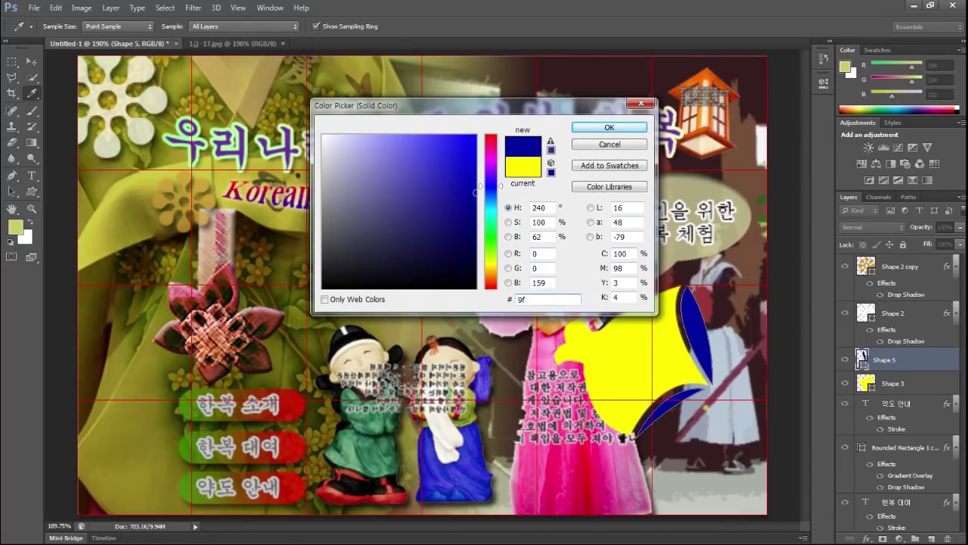
pyautogui.write('9')
pyautogui.click(609, 127)
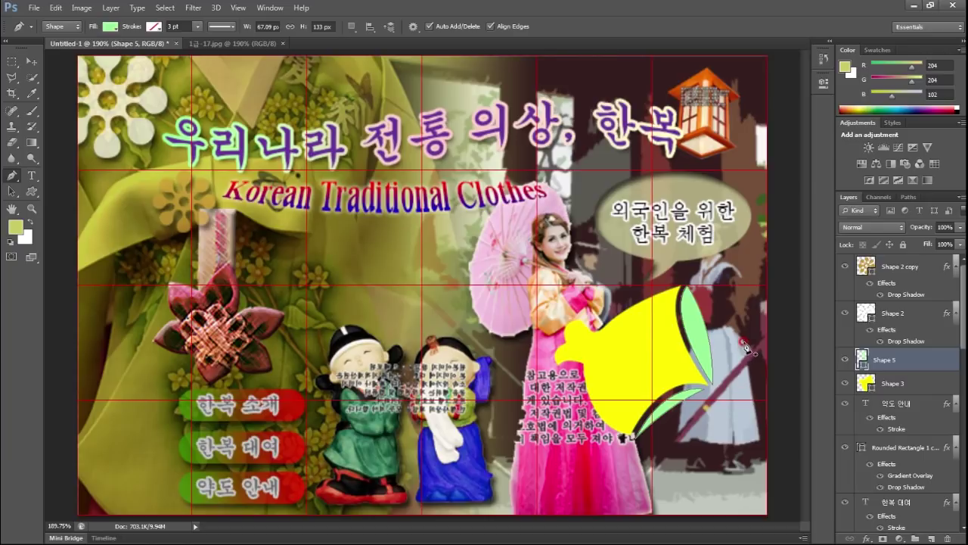
pyautogui.click(715, 384)
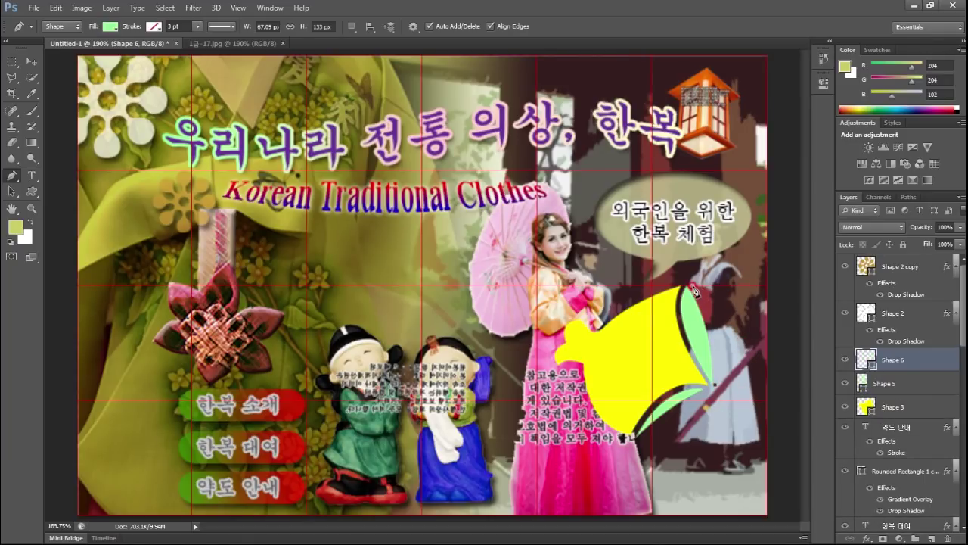
# Draw two pointed leaf shapes along the cloth's right side and bottom tip.
pyautogui.moveTo(693, 289); pyautogui.dragTo(726, 321)
pyautogui.click(695, 288)
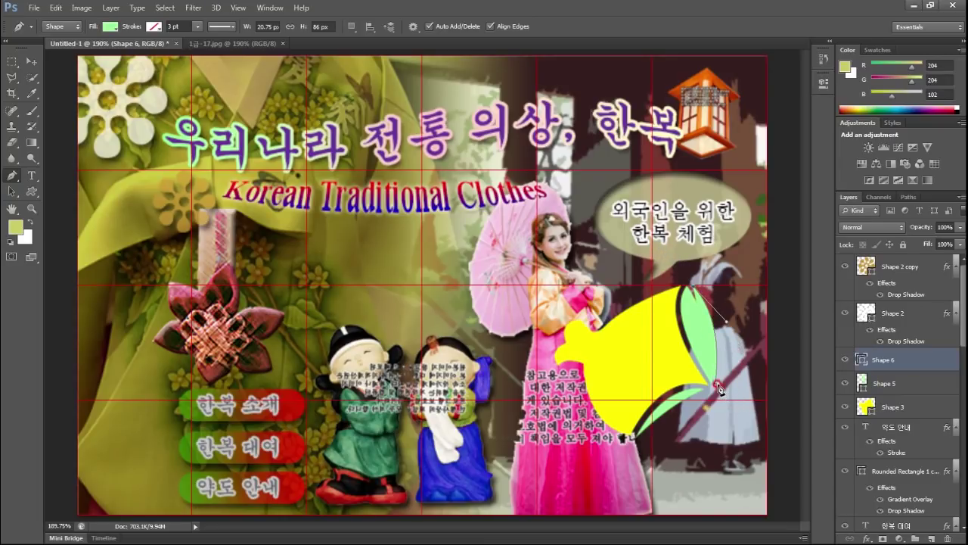
pyautogui.moveTo(717, 387); pyautogui.dragTo(686, 473)
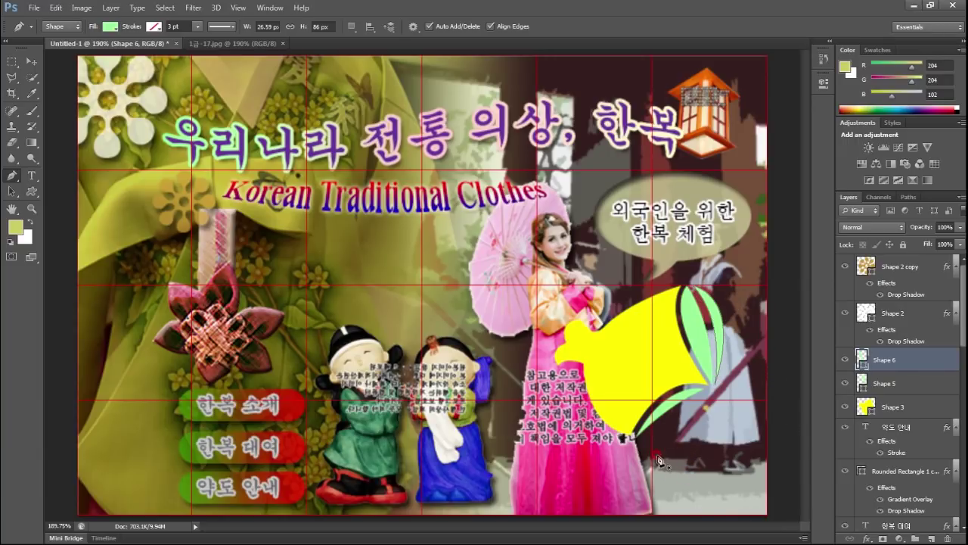
pyautogui.click(710, 393)
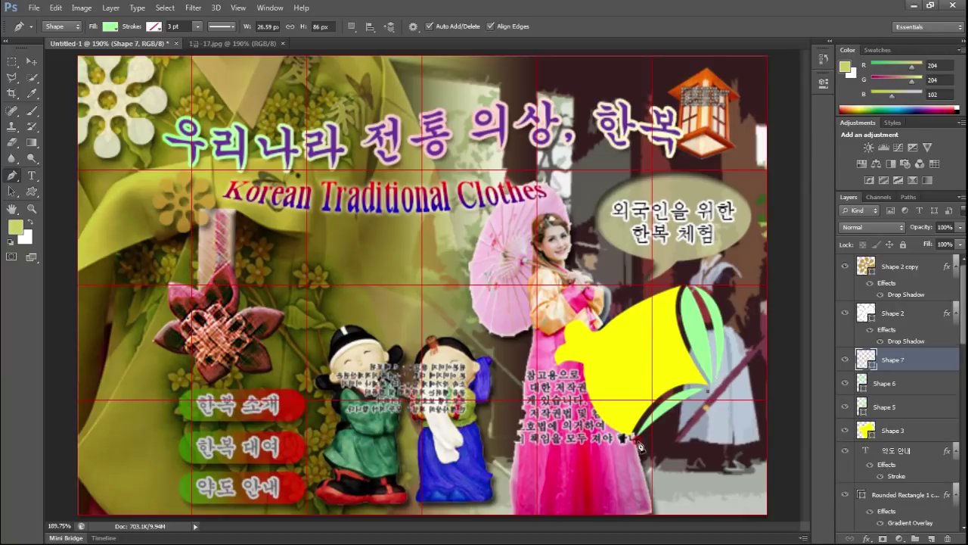
pyautogui.moveTo(643, 441); pyautogui.dragTo(616, 474)
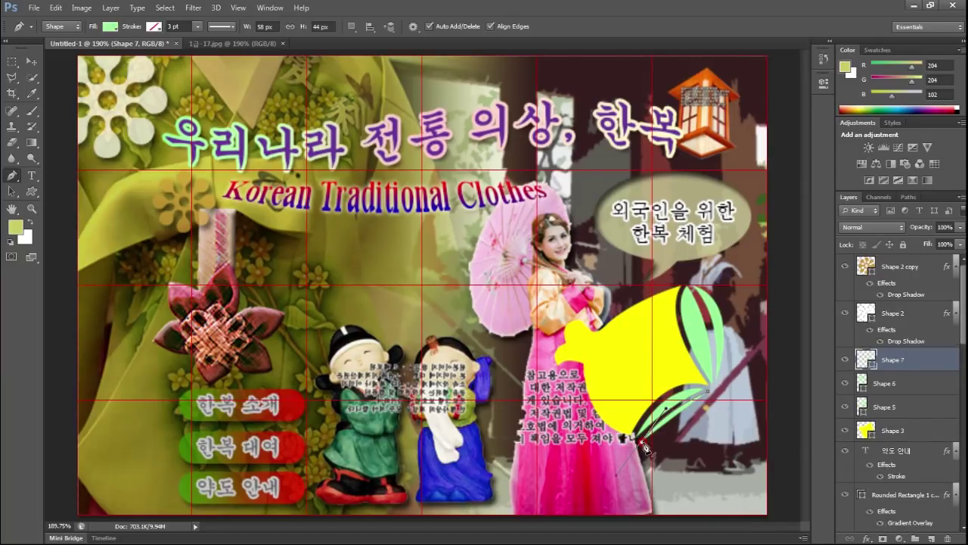
pyautogui.keyDown('alt'); pyautogui.click(642, 443); pyautogui.keyUp('alt')
pyautogui.moveTo(709, 392); pyautogui.dragTo(717, 312)
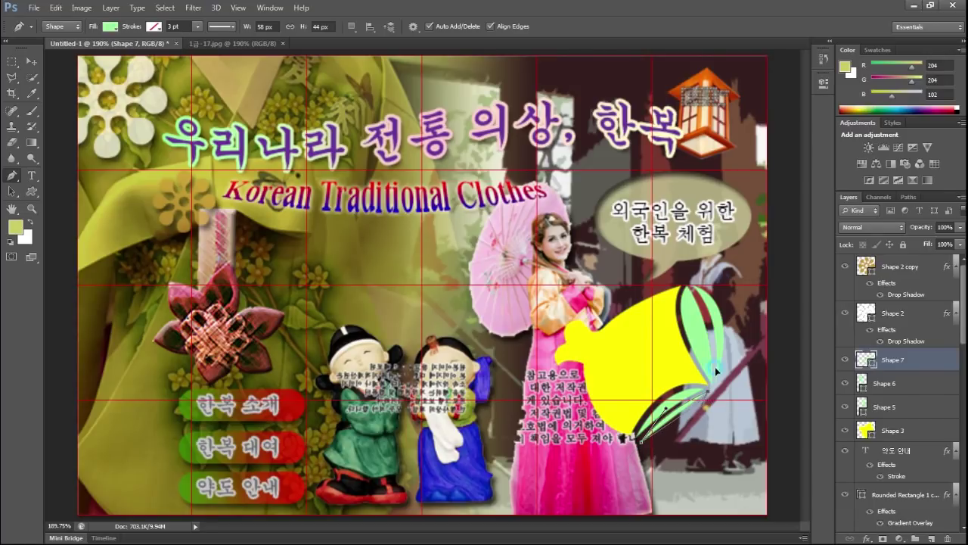
pyautogui.click(639, 439)
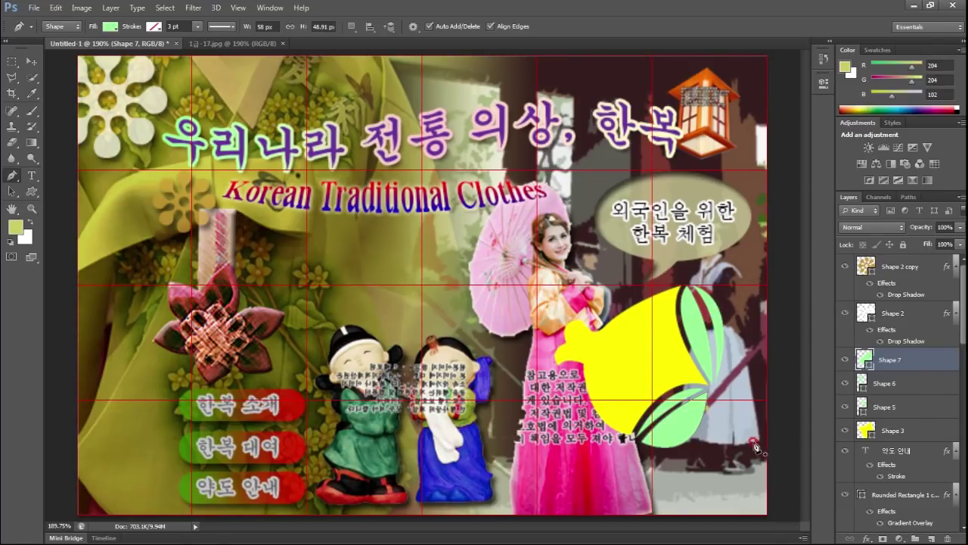
# Merge the leaves into one layer filled #33cc33 and select the cloth, crescents and leaves together.
pyautogui.keyDown('shift'); pyautogui.click(910, 384); pyautogui.keyUp('shift')
pyautogui.hotkey('ctrl', 'e')
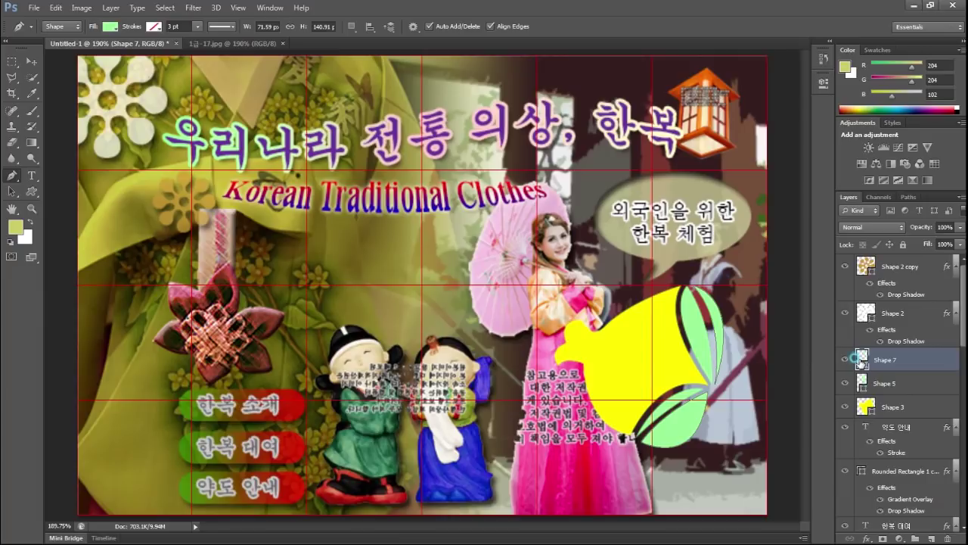
pyautogui.doubleClick(860, 361)
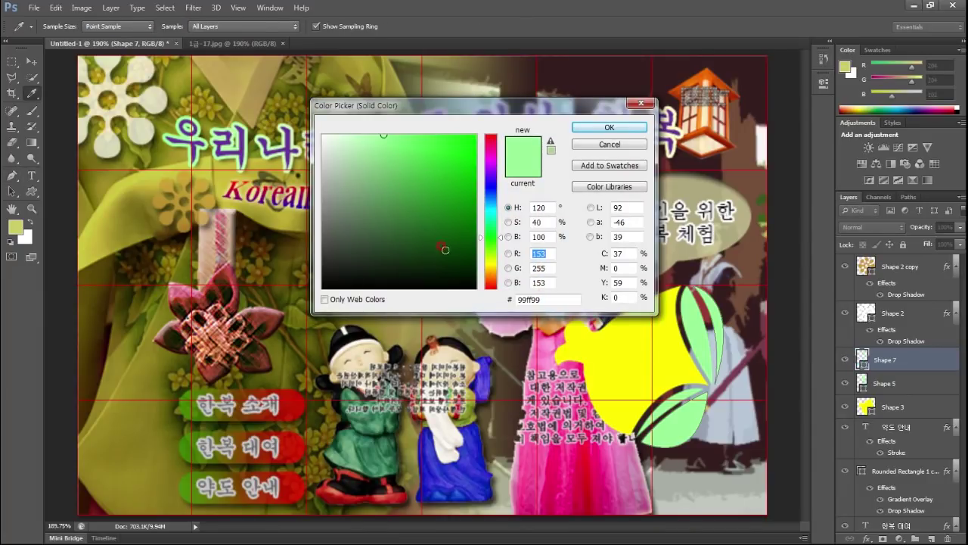
pyautogui.doubleClick(541, 301)
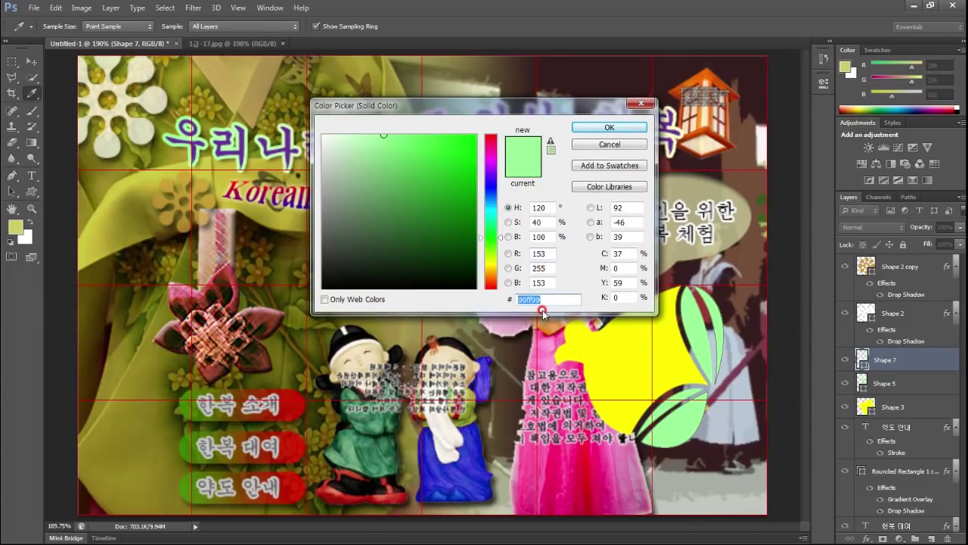
pyautogui.write('3c3')
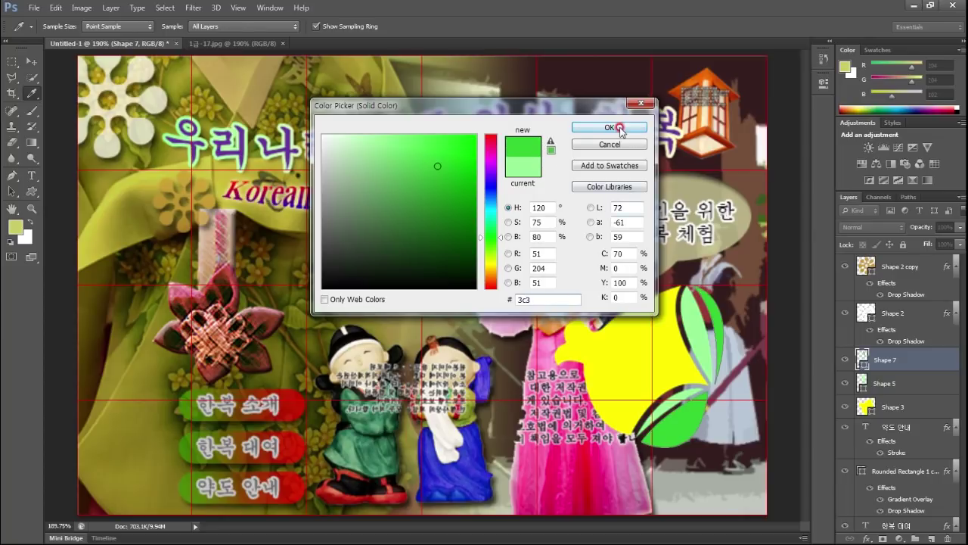
pyautogui.click(616, 127)
pyautogui.keyDown('shift'); pyautogui.click(907, 409); pyautogui.keyUp('shift')
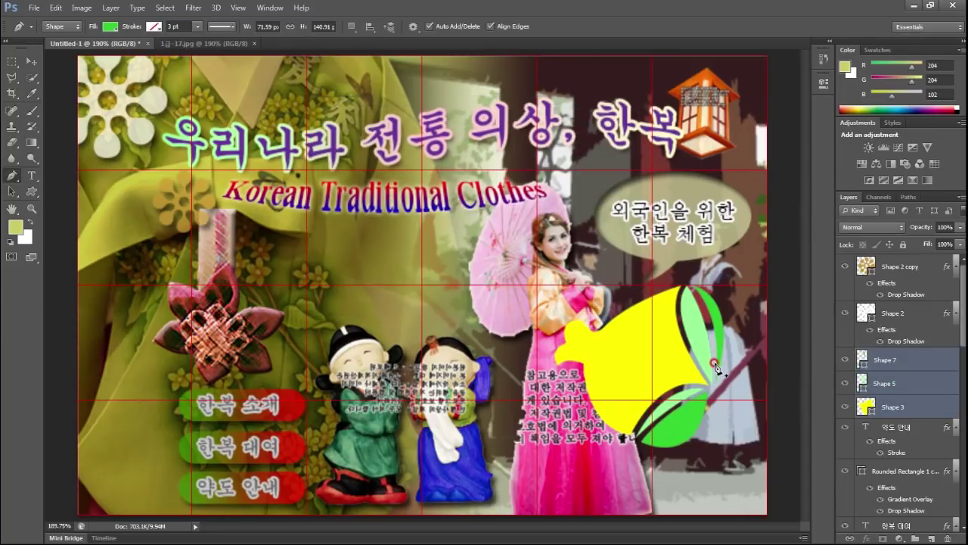
pyautogui.hotkey('ctrl', 't')
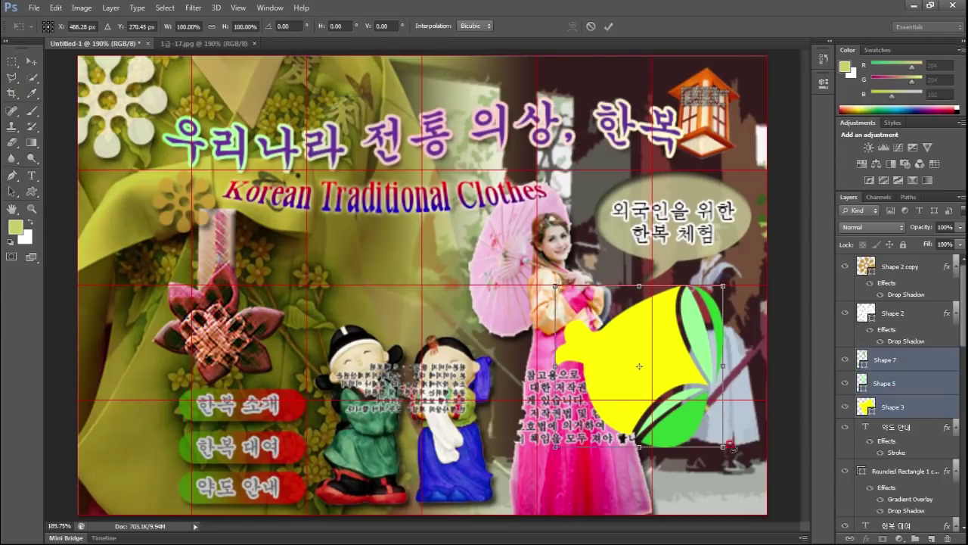
# Scale the cloth group to about 116%, rotate it 11.41° clockwise, then switch to the PDF.
pyautogui.moveTo(720, 447)
pyautogui.mouseDown()
pyautogui.moveTo(749, 472)
pyautogui.moveTo(692, 456)
pyautogui.mouseUp()
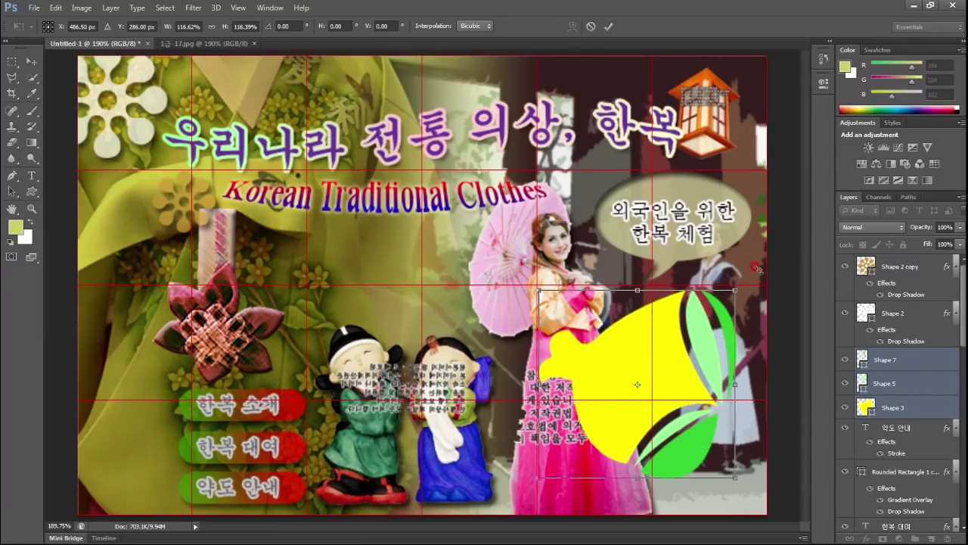
pyautogui.moveTo(745, 280); pyautogui.dragTo(755, 304)
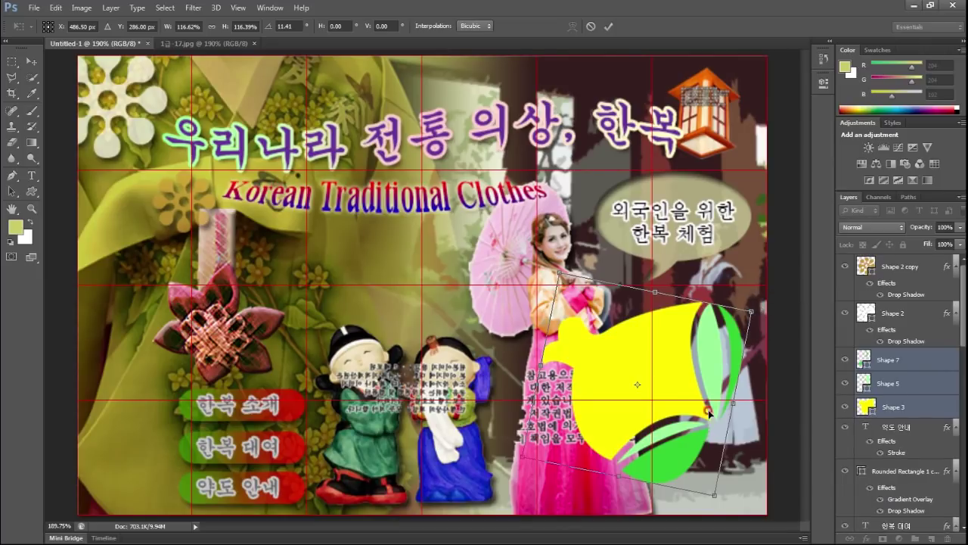
pyautogui.press('Return')
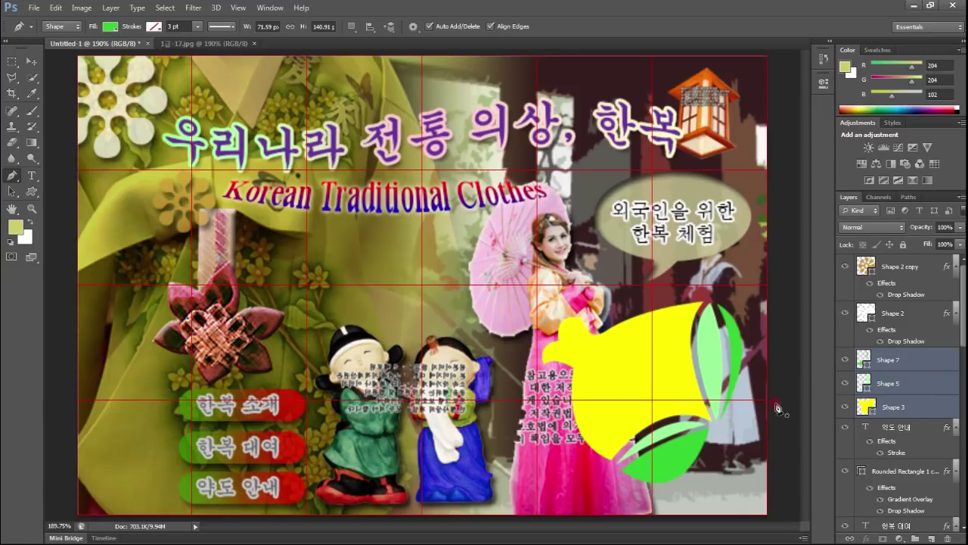
pyautogui.hotkey('alt', 'Tab')
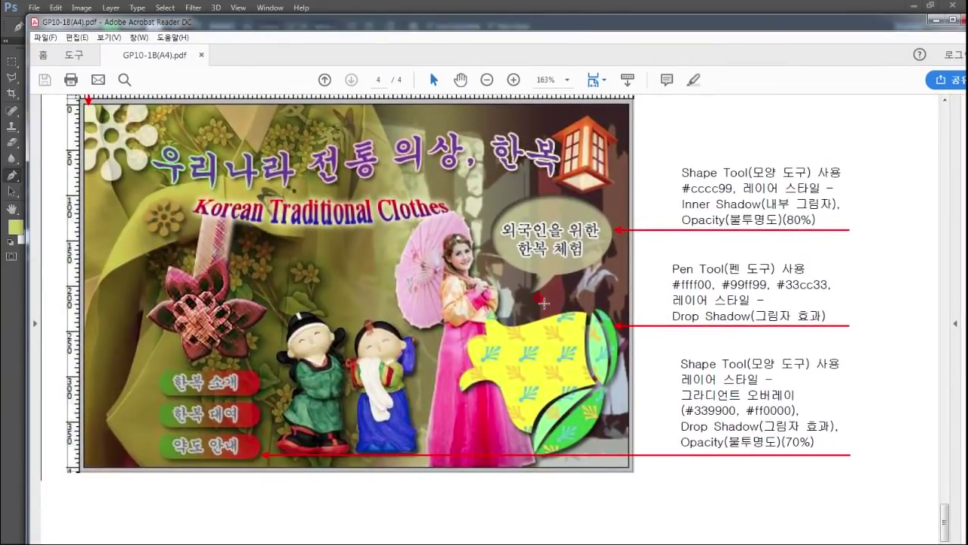
# Mark temporary guide lines over the reference cloth and its pattern area, then clear them.
pyautogui.moveTo(545, 86); pyautogui.dragTo(550, 481)
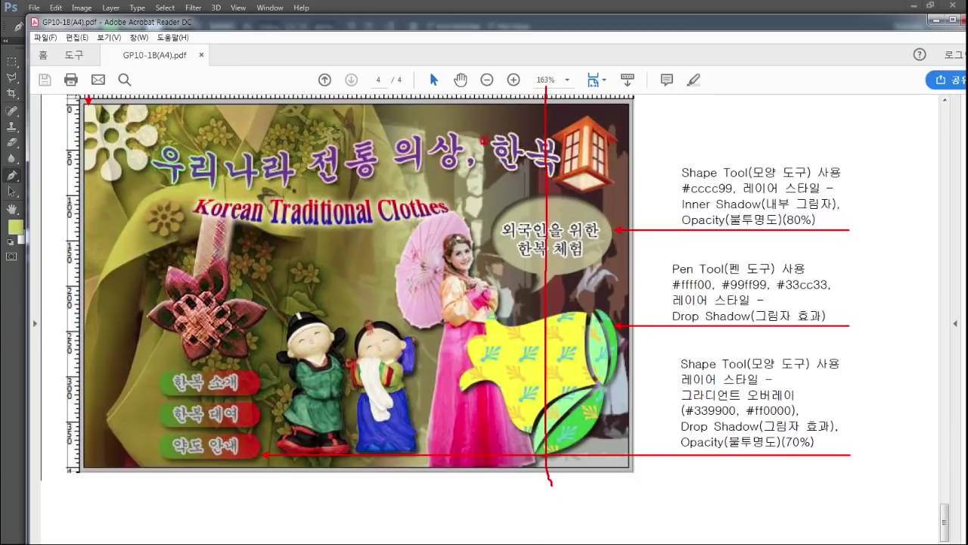
pyautogui.moveTo(469, 85); pyautogui.dragTo(456, 486)
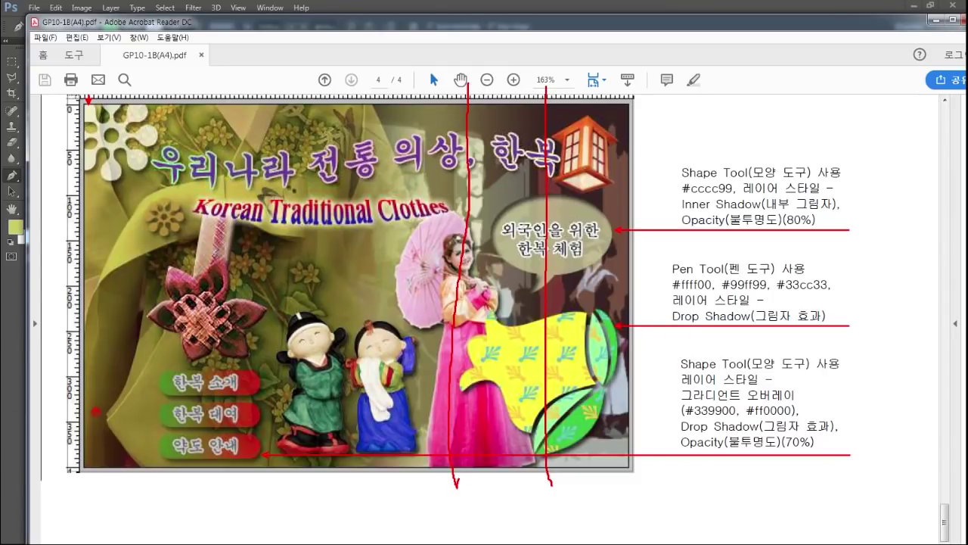
pyautogui.moveTo(58, 330); pyautogui.dragTo(670, 313)
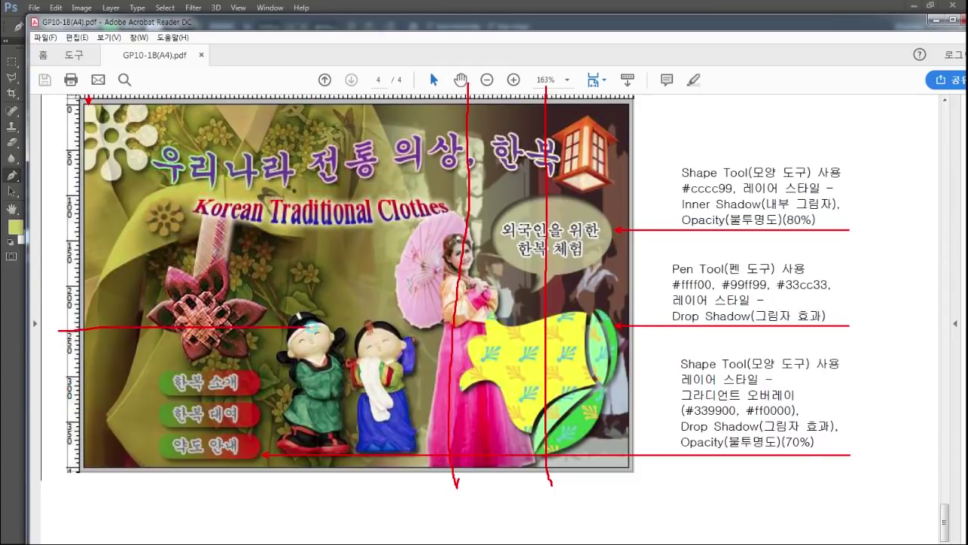
pyautogui.moveTo(58, 420); pyautogui.dragTo(684, 420)
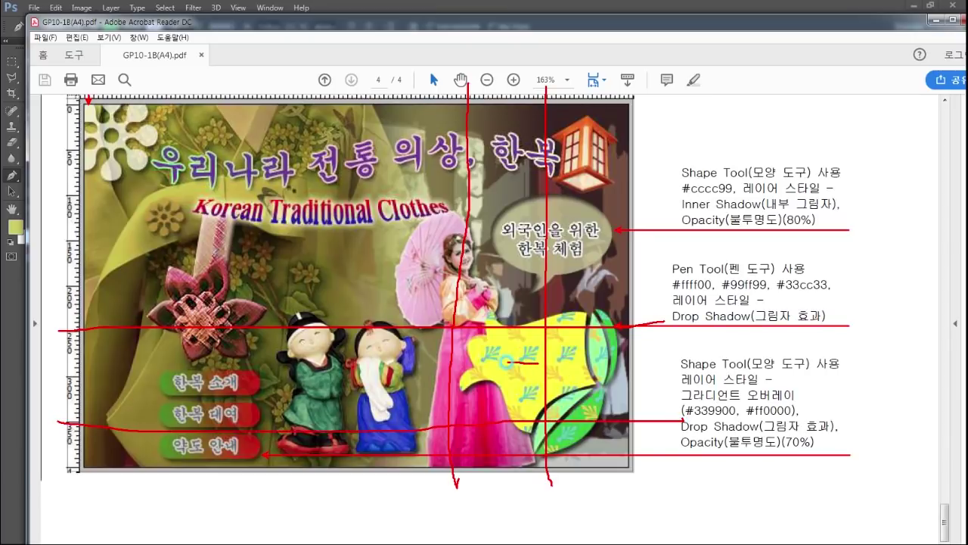
pyautogui.moveTo(506, 362); pyautogui.dragTo(505, 401)
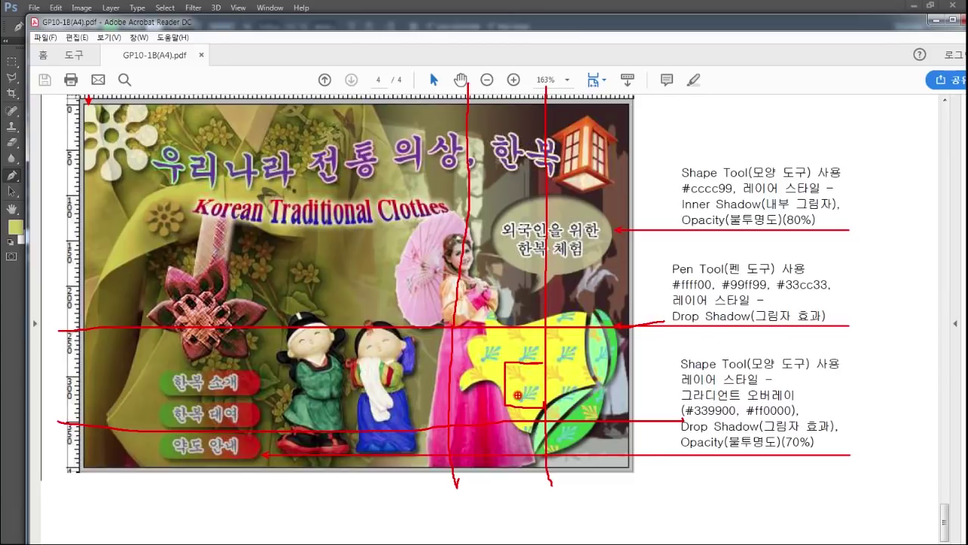
pyautogui.press('e')
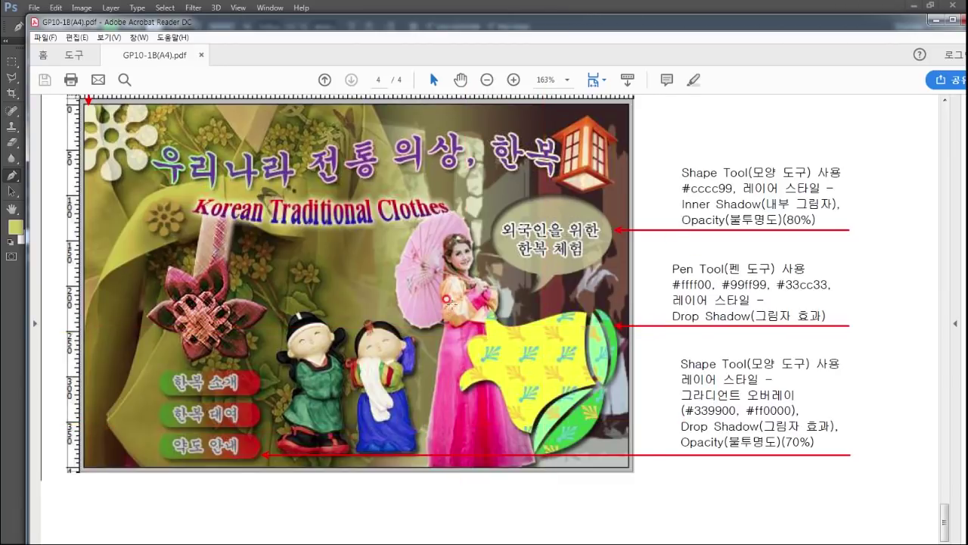
pyautogui.press('Escape')
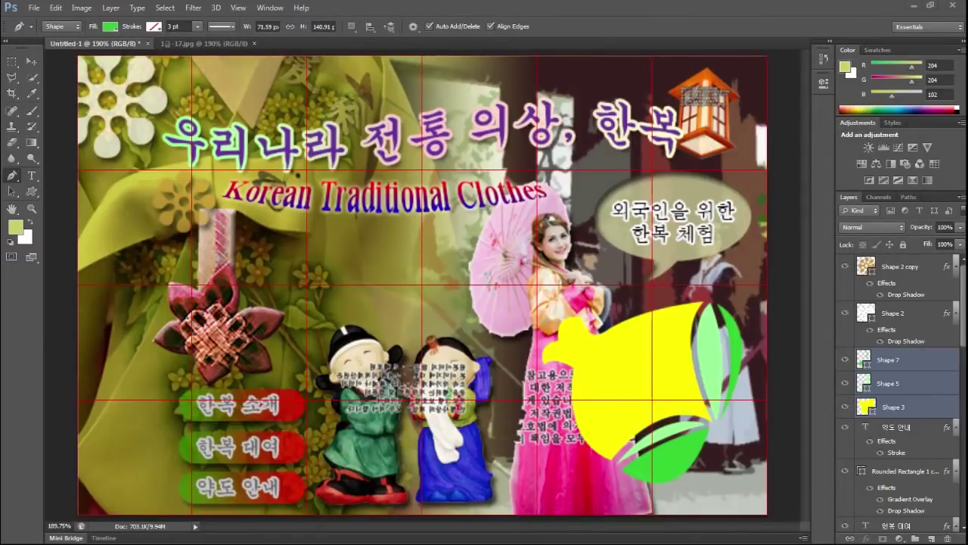
# Create a new 40 × 40 px document with a Transparent background.
pyautogui.click(27, 8)
pyautogui.click(46, 21)
pyautogui.doubleClick(449, 181)
pyautogui.write('40')
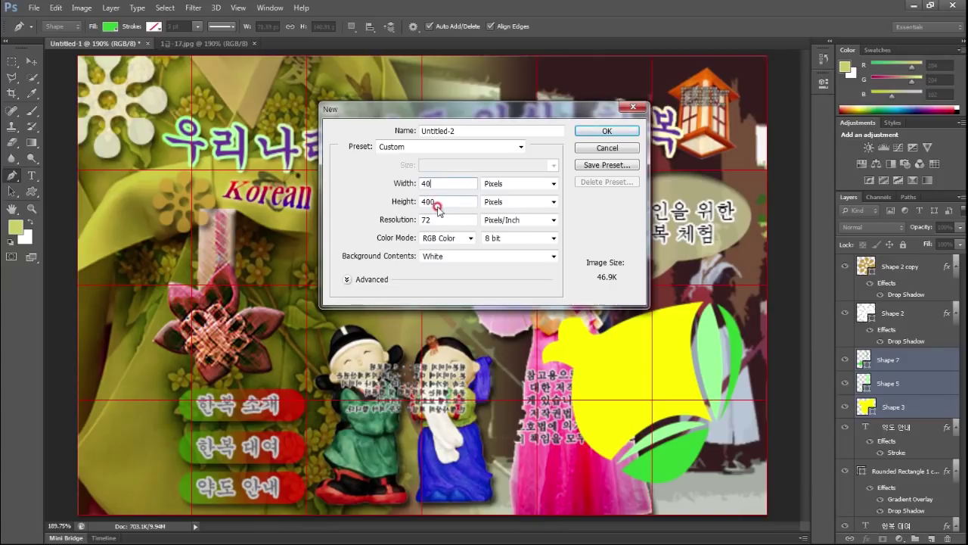
pyautogui.doubleClick(443, 201)
pyautogui.write('40')
pyautogui.click(472, 258)
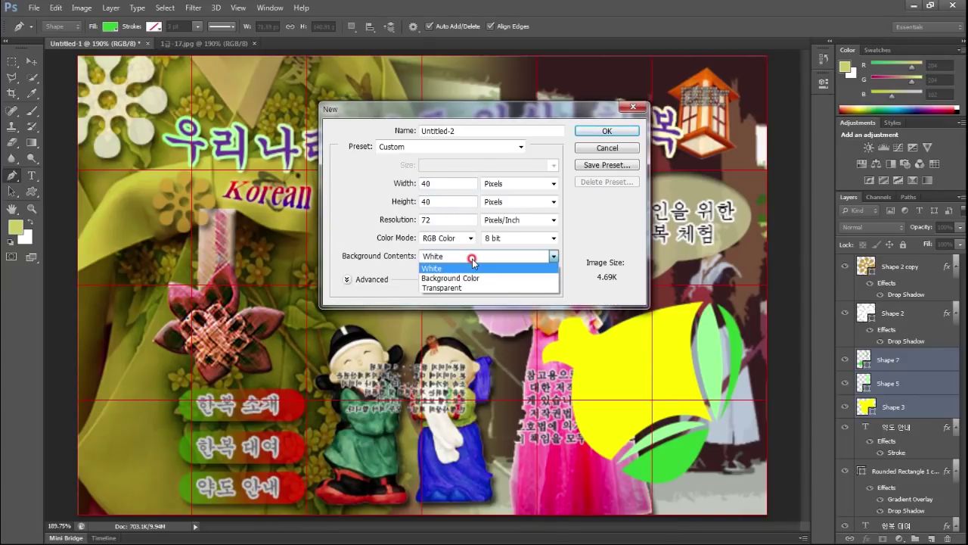
pyautogui.click(444, 288)
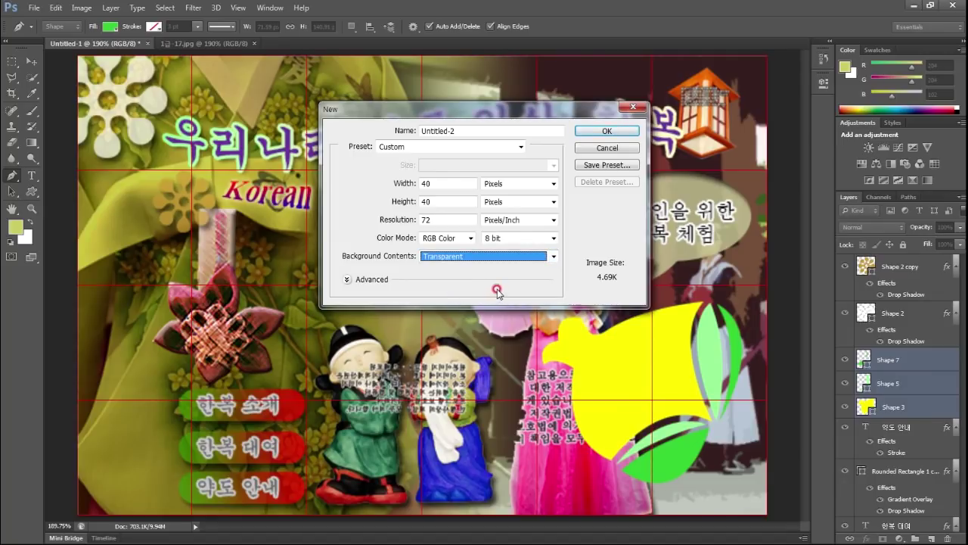
pyautogui.click(607, 131)
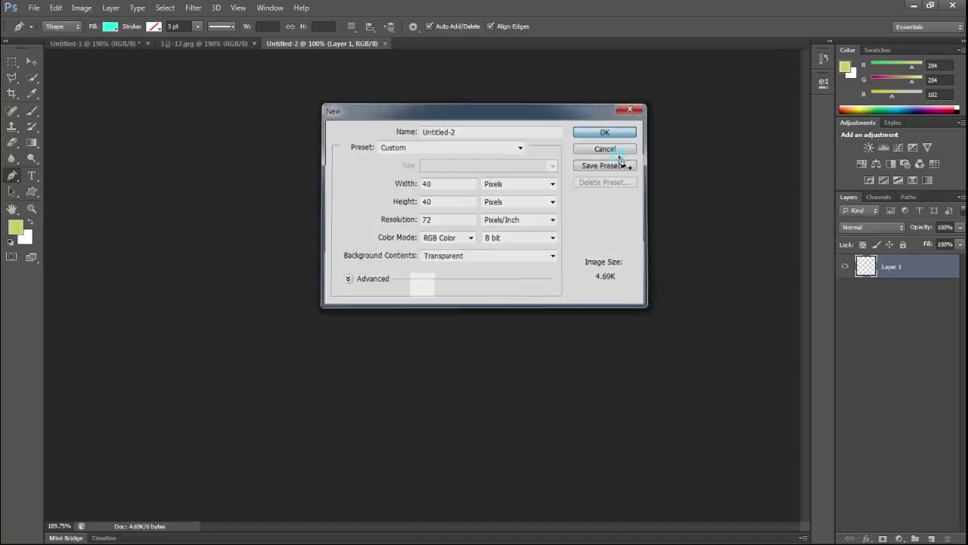
# Fit the tiny canvas to the screen with Ctrl+0 and adjust the view.
pyautogui.hotkey('ctrl', '0')
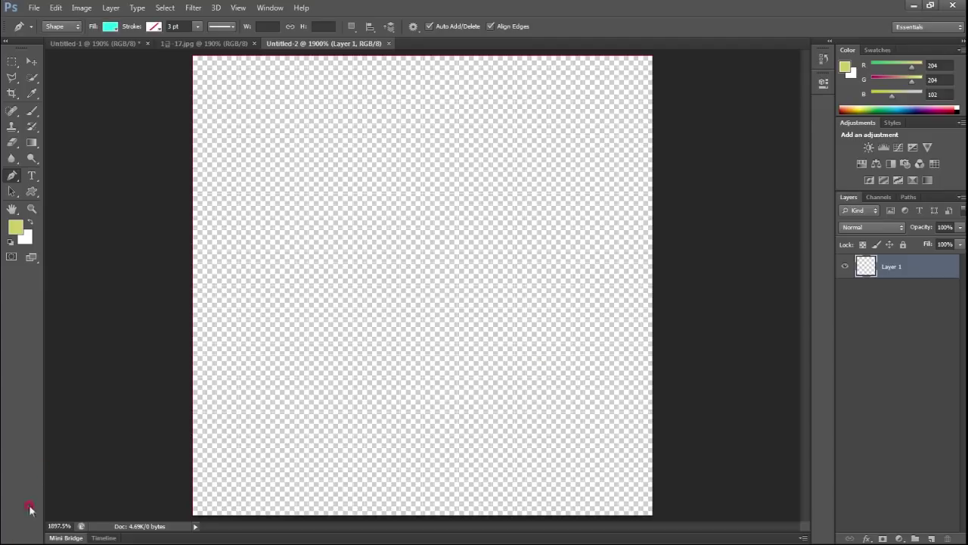
pyautogui.click(535, 288)
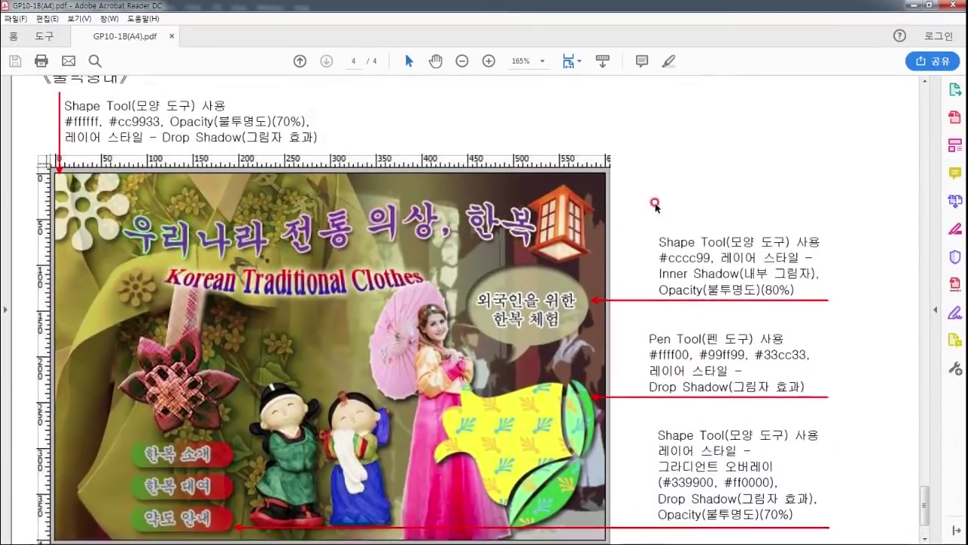
pyautogui.scroll(3, 653, 201)
pyautogui.scroll(5, 439, 244)
# Check pattern colours #ffcc33 and #66cccc in the Acrobat spec, then hide the reader.
pyautogui.click(311, 221)
pyautogui.click(204, 164)
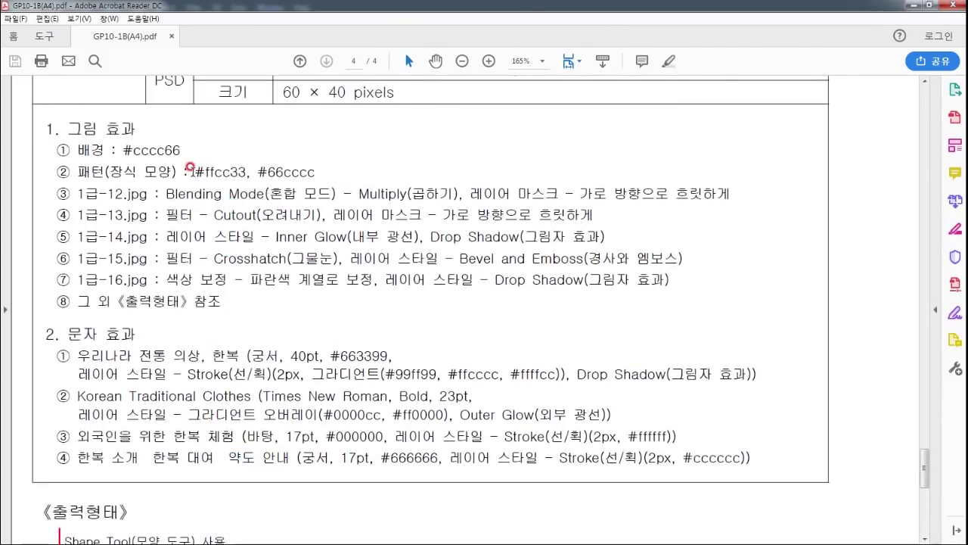
pyautogui.moveTo(191, 170); pyautogui.dragTo(247, 171)
pyautogui.click(367, 170)
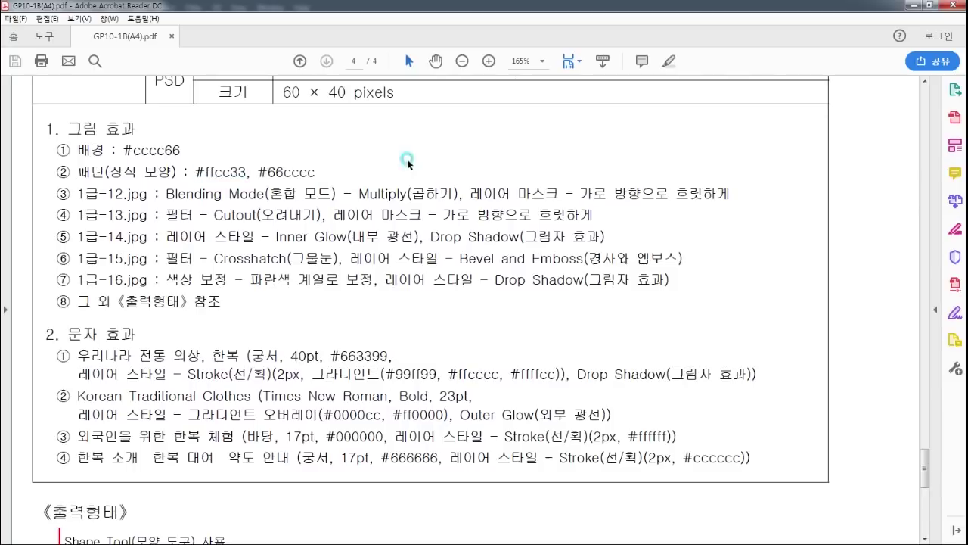
pyautogui.moveTo(276, 13); pyautogui.dragTo(15, 318)
pyautogui.click(15, 317)
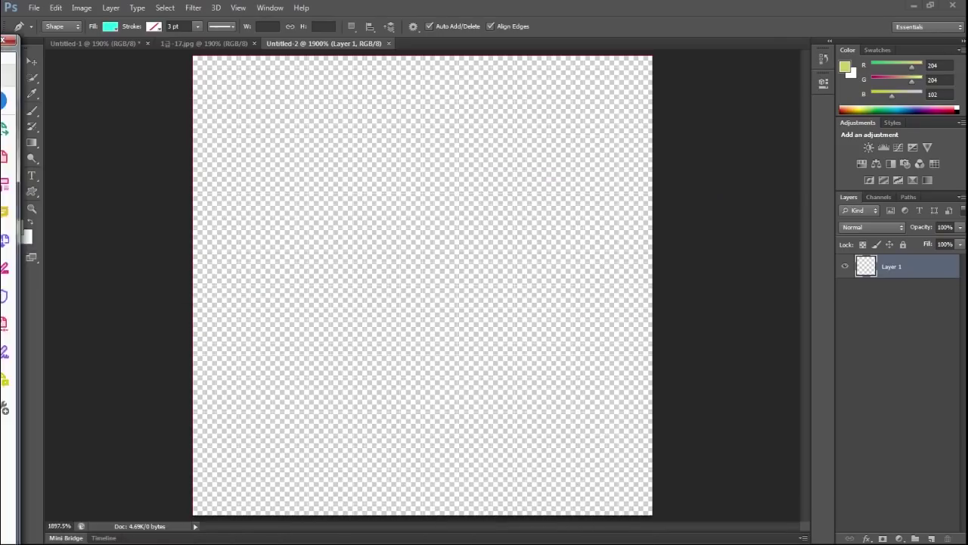
# Draw the leaf-sprig custom shape across the tile's lower left as Shape 1.
pyautogui.click(33, 190)
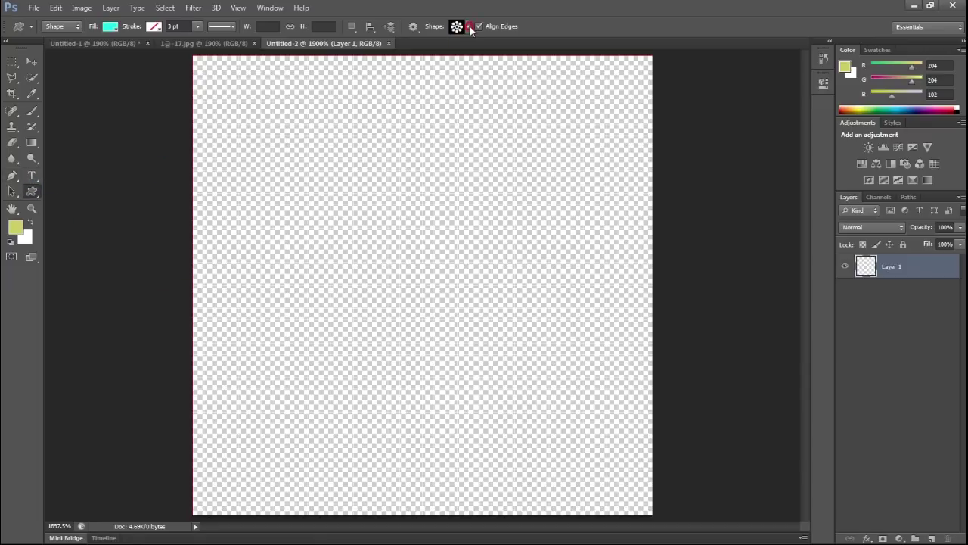
pyautogui.click(470, 27)
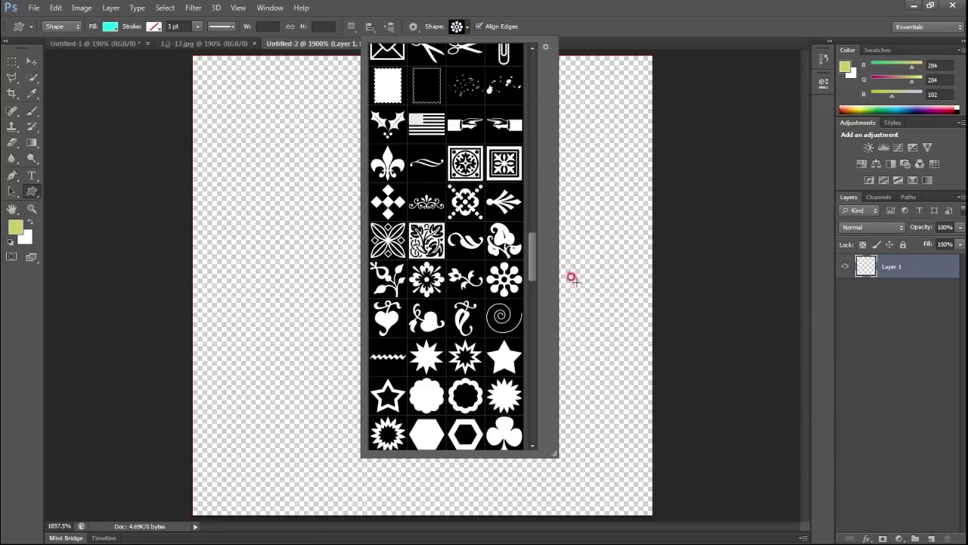
pyautogui.moveTo(529, 273); pyautogui.dragTo(531, 266)
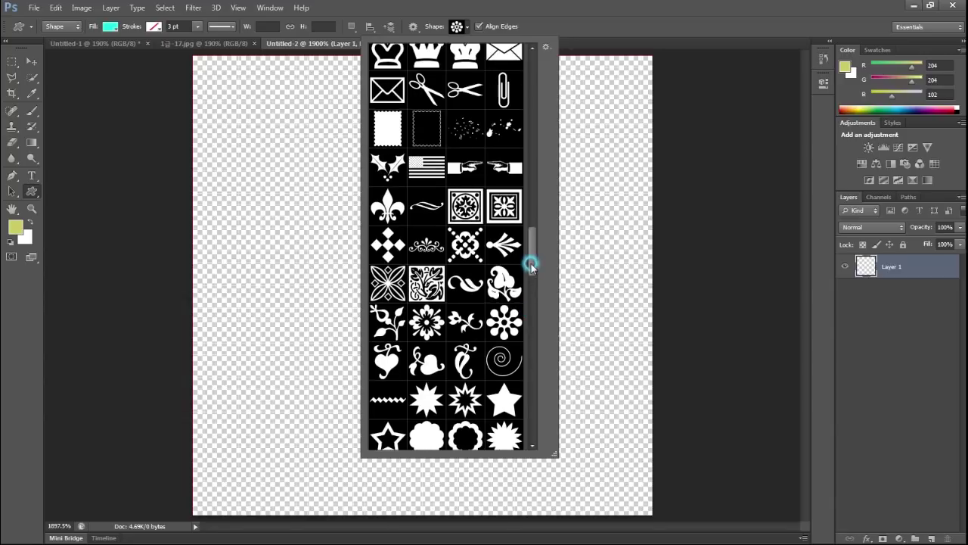
pyautogui.click(498, 243)
pyautogui.doubleClick(500, 247)
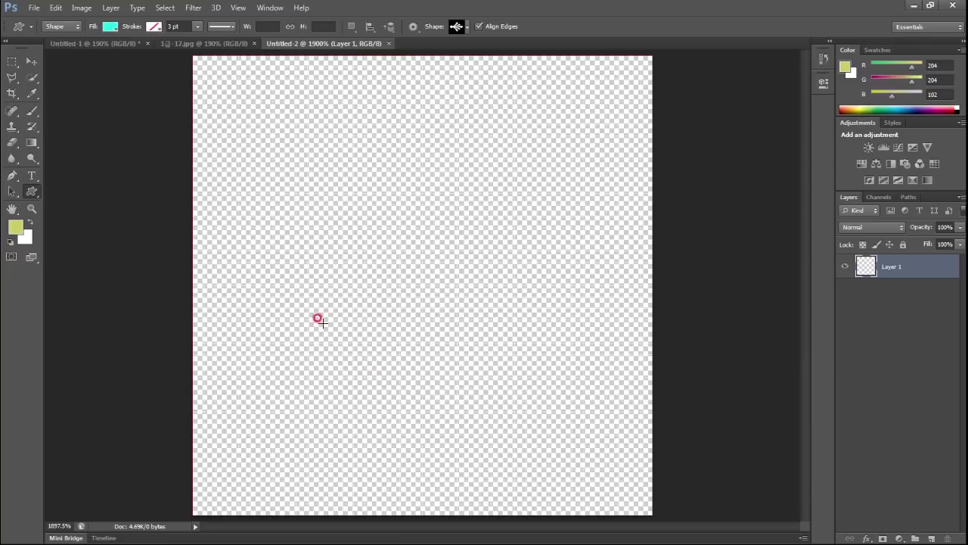
pyautogui.moveTo(233, 265); pyautogui.dragTo(477, 500)
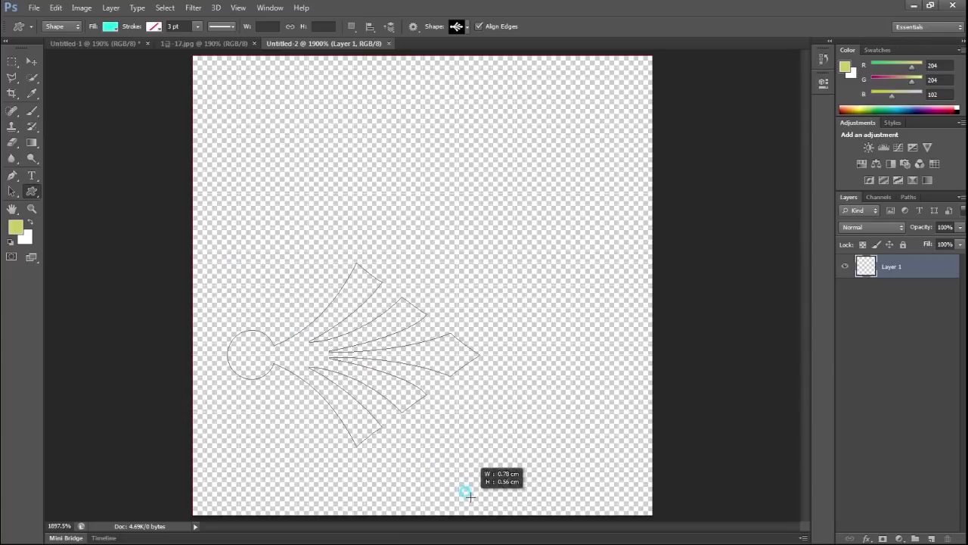
pyautogui.moveTo(476, 499); pyautogui.dragTo(488, 511)
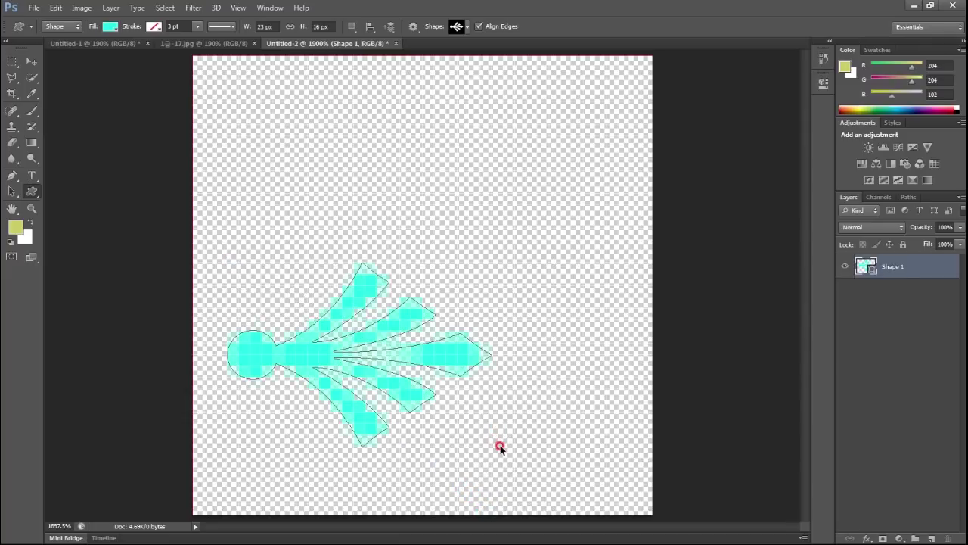
pyautogui.hotkey('ctrl', 't')
# Rotate the sprig about −34.8°, scale it to 110.53%, and move it to the upper right.
pyautogui.moveTo(499, 459); pyautogui.dragTo(530, 360)
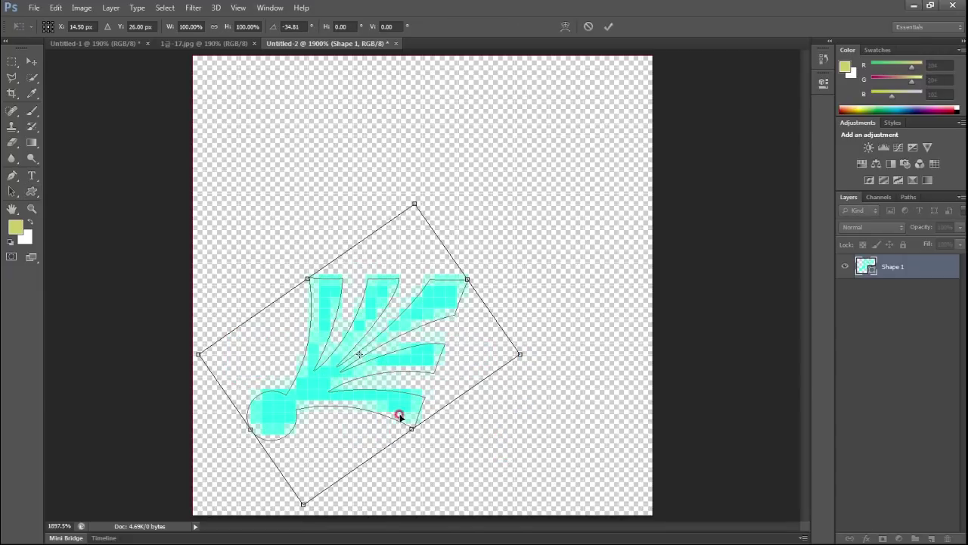
pyautogui.moveTo(195, 352); pyautogui.dragTo(162, 346)
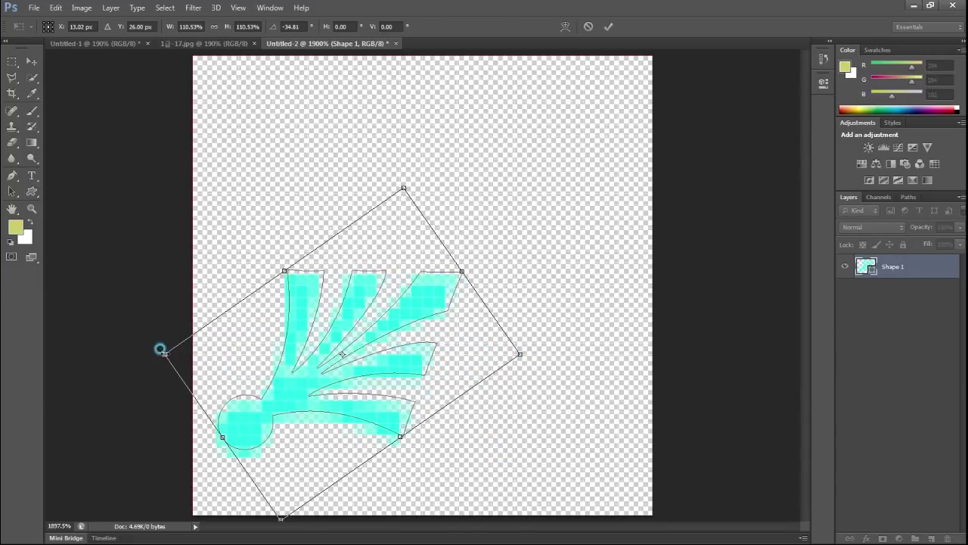
pyautogui.moveTo(277, 402)
pyautogui.mouseDown()
pyautogui.moveTo(278, 413)
pyautogui.moveTo(352, 292)
pyautogui.moveTo(451, 212)
pyautogui.mouseUp()
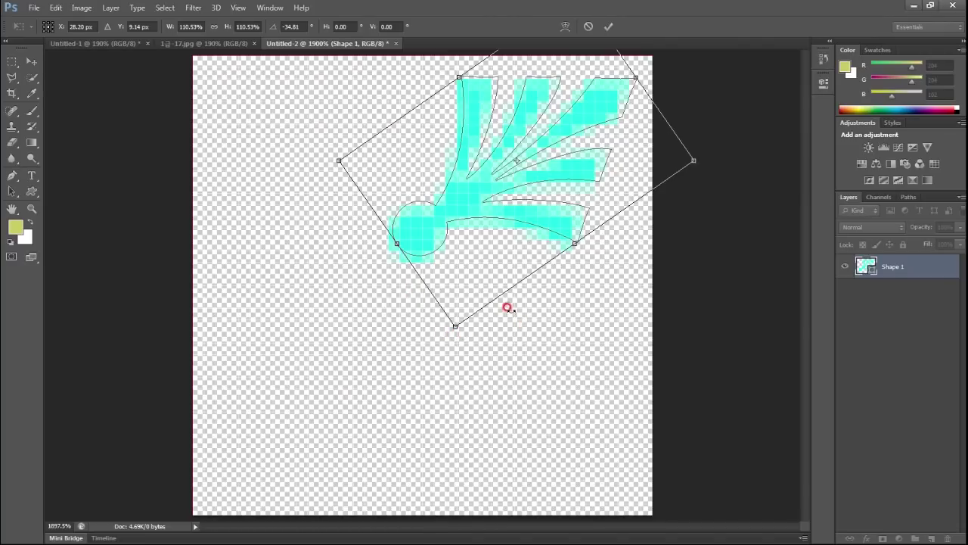
pyautogui.press('Return')
pyautogui.click(383, 296)
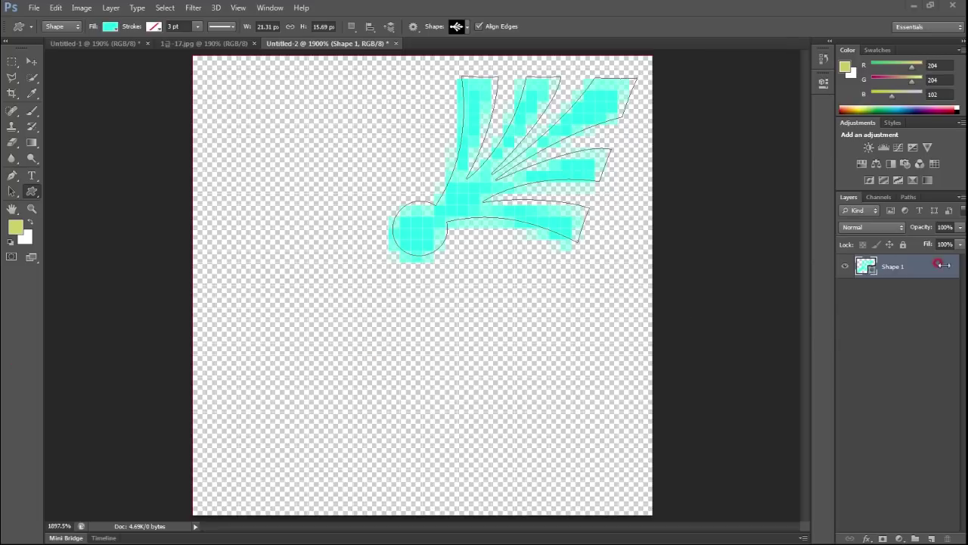
pyautogui.doubleClick(864, 265)
# Fill the sprig yellow #ffcc33 and drag a copy to the lower left.
pyautogui.moveTo(549, 300); pyautogui.dragTo(398, 300)
pyautogui.write('fc')
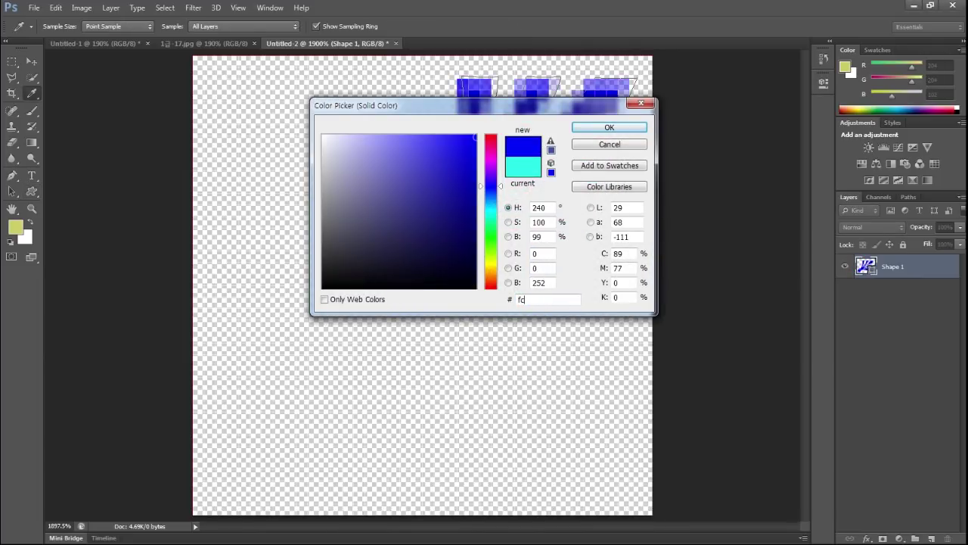
pyautogui.write('3')
pyautogui.click(622, 129)
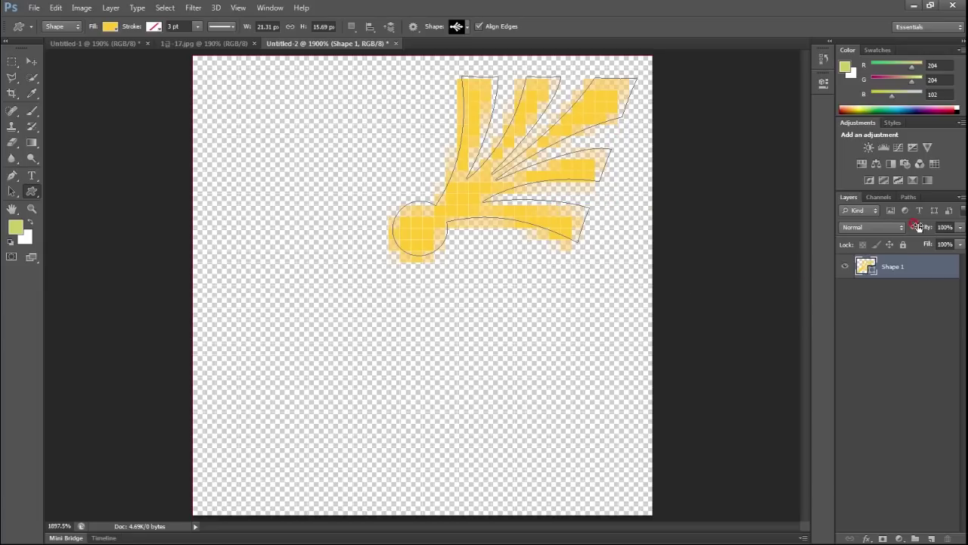
pyautogui.click(32, 61)
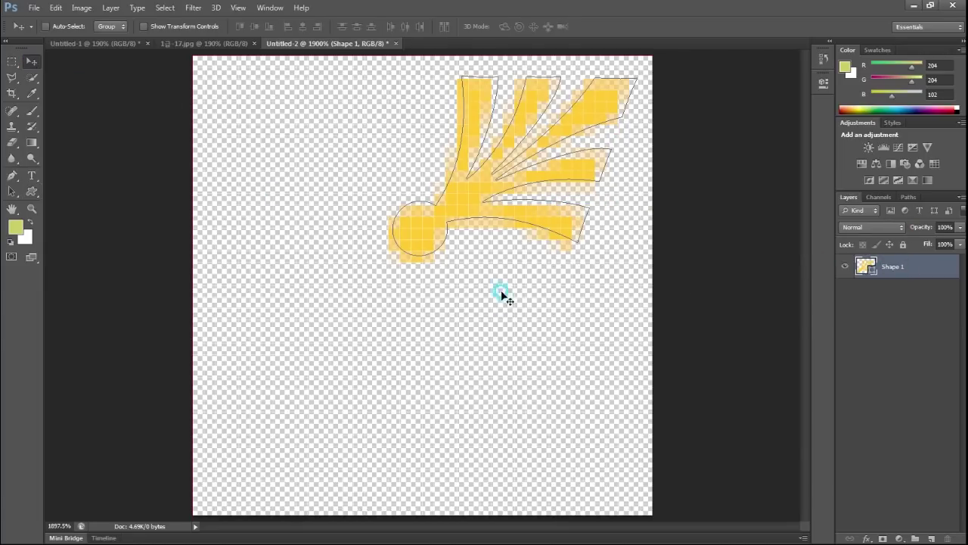
pyautogui.moveTo(447, 224); pyautogui.dragTo(458, 233)
pyautogui.moveTo(492, 199)
pyautogui.mouseDown()
pyautogui.moveTo(481, 245)
pyautogui.moveTo(312, 436)
pyautogui.mouseUp()
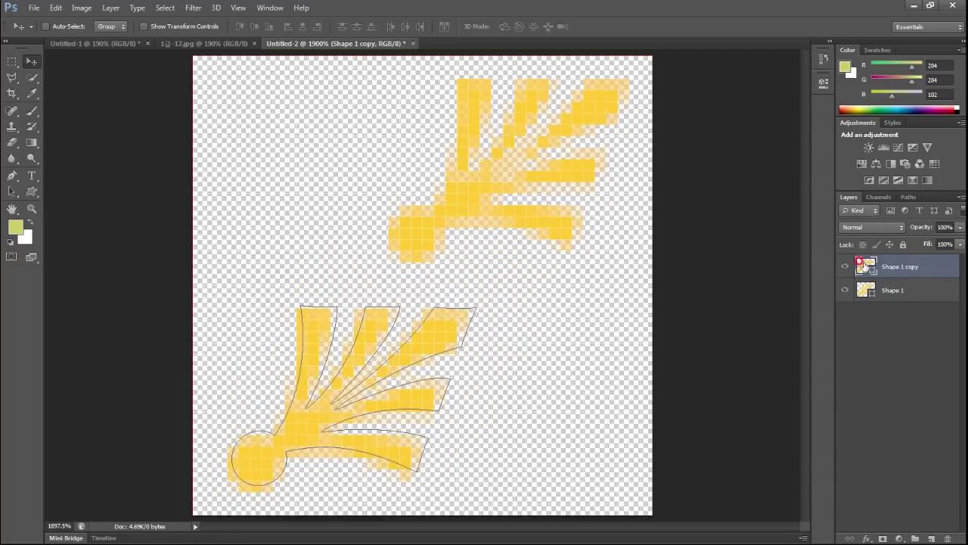
# Recolour the original Shape 1 teal #66cccc, then select the yellow copy.
pyautogui.click(907, 291)
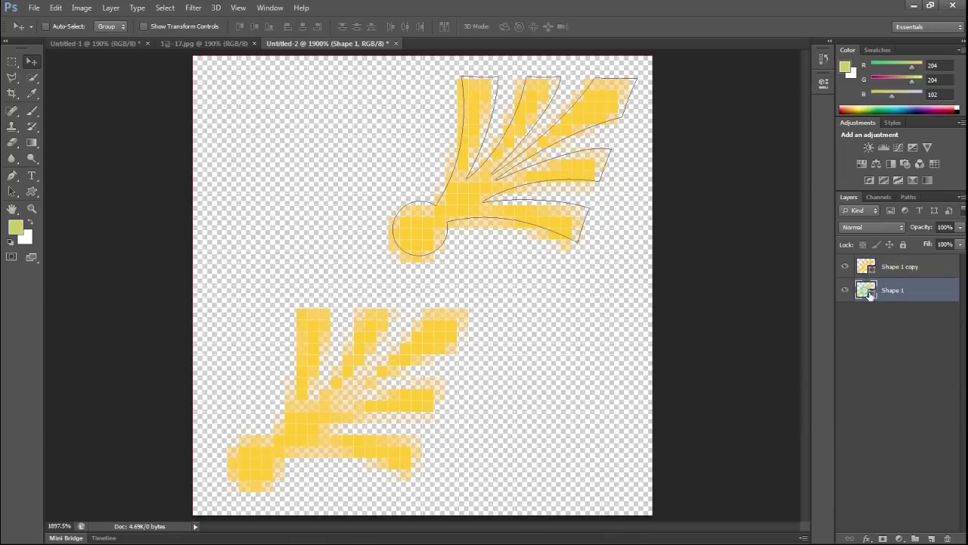
pyautogui.doubleClick(866, 290)
pyautogui.click(529, 299)
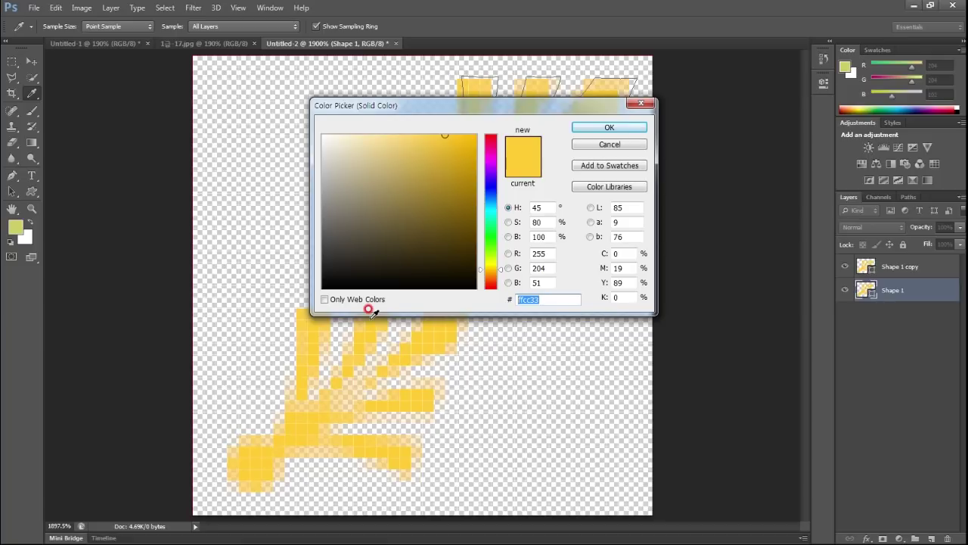
pyautogui.write('6cc')
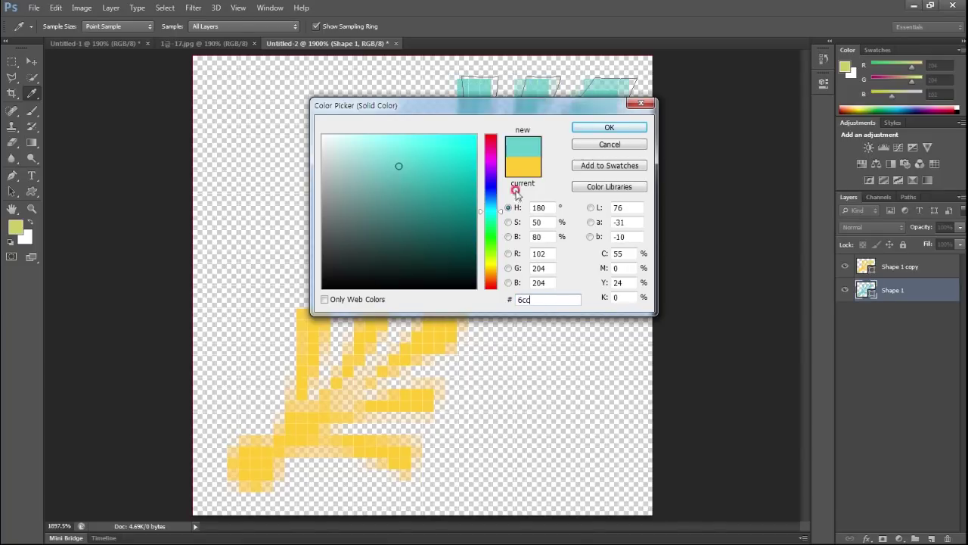
pyautogui.click(609, 128)
pyautogui.keyDown('ctrl'); pyautogui.click(475, 350); pyautogui.keyUp('ctrl')
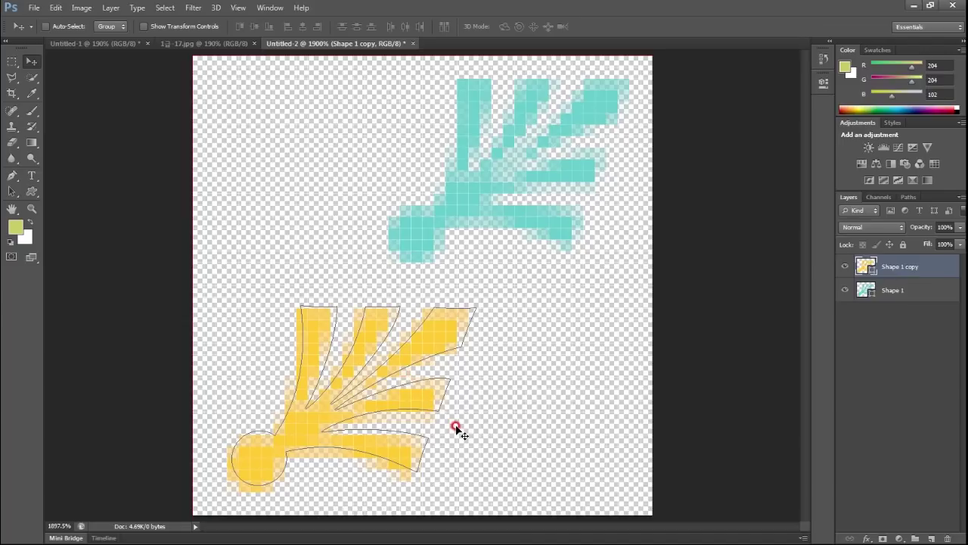
pyautogui.click(56, 8)
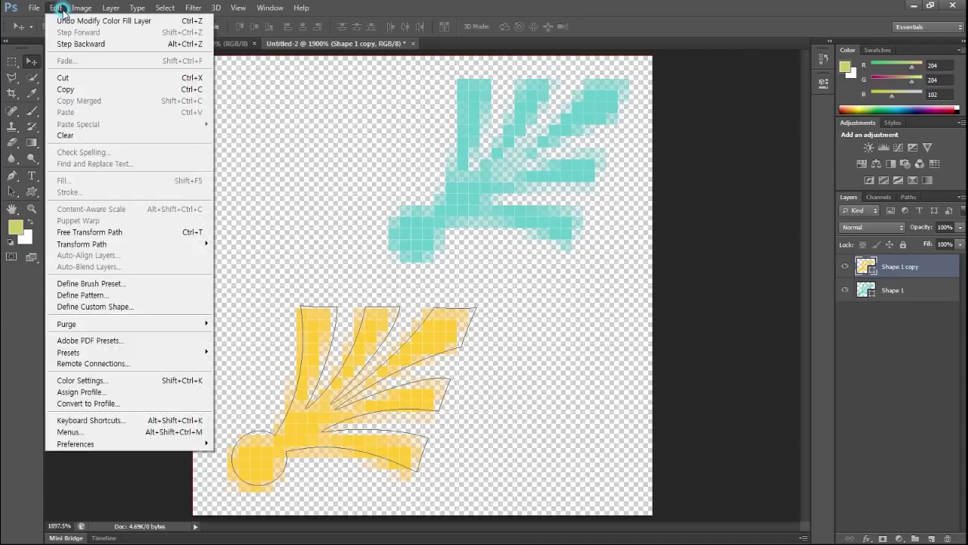
# Flip the yellow sprig horizontally and enlarge both sprigs together toward the tile edges.
pyautogui.moveTo(82, 244)
pyautogui.click(260, 375)
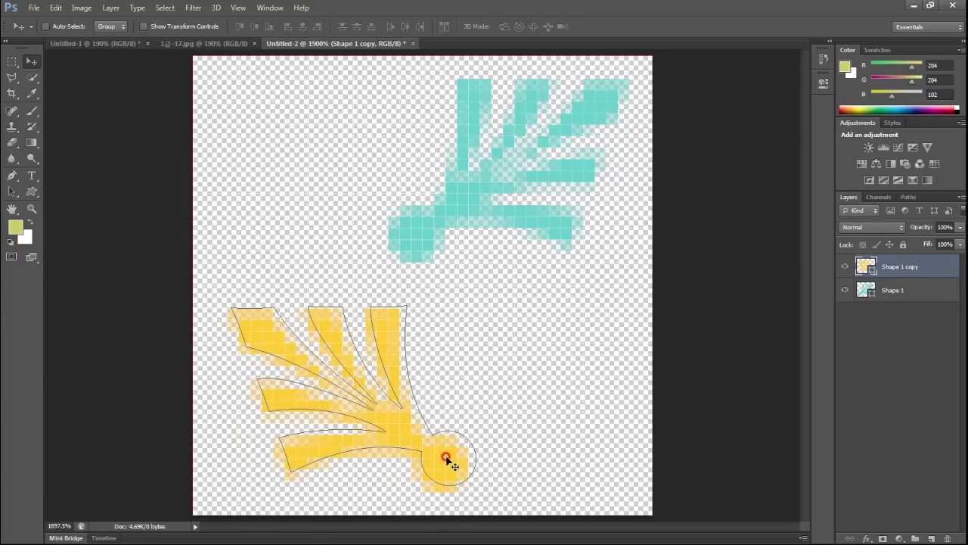
pyautogui.moveTo(449, 461); pyautogui.dragTo(461, 460)
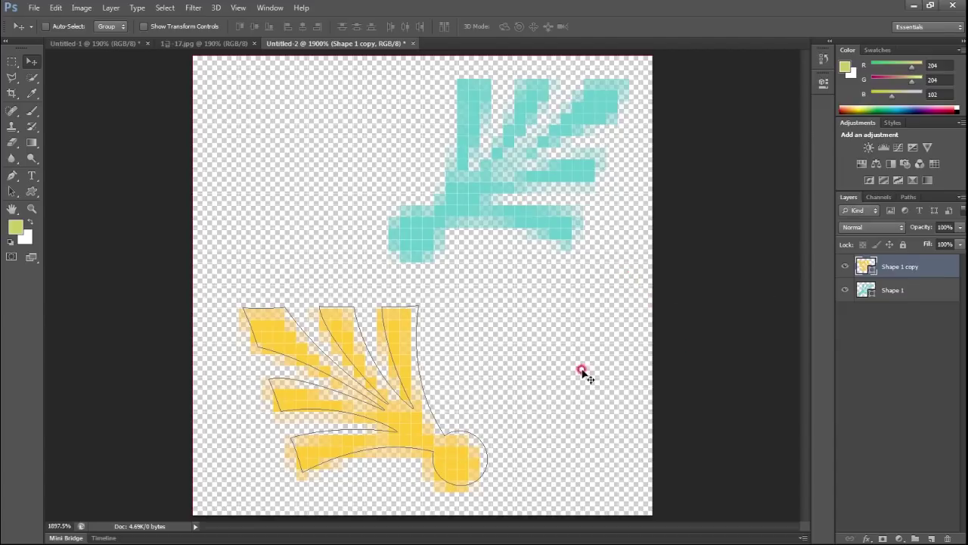
pyautogui.keyDown('shift'); pyautogui.click(900, 292); pyautogui.keyUp('shift')
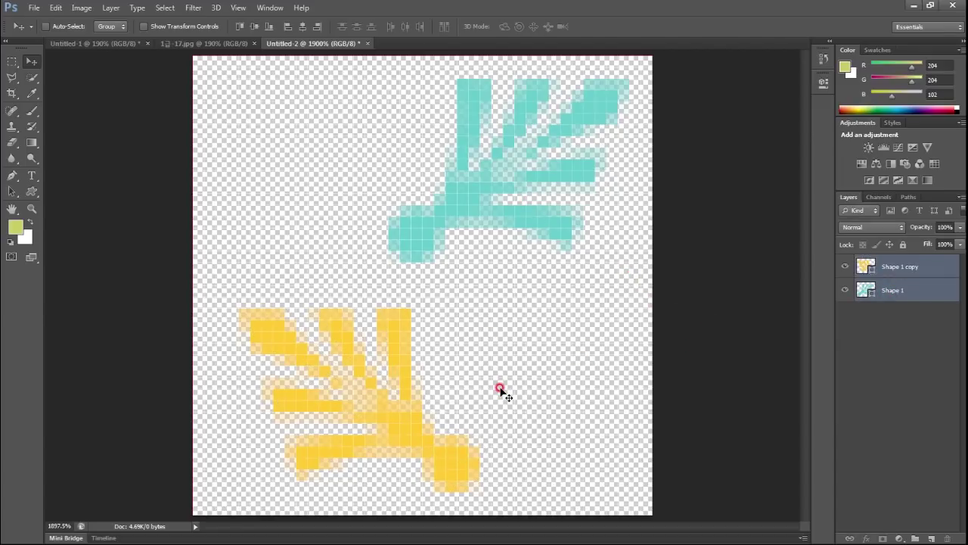
pyautogui.hotkey('ctrl', 't')
pyautogui.moveTo(640, 482); pyautogui.dragTo(651, 501)
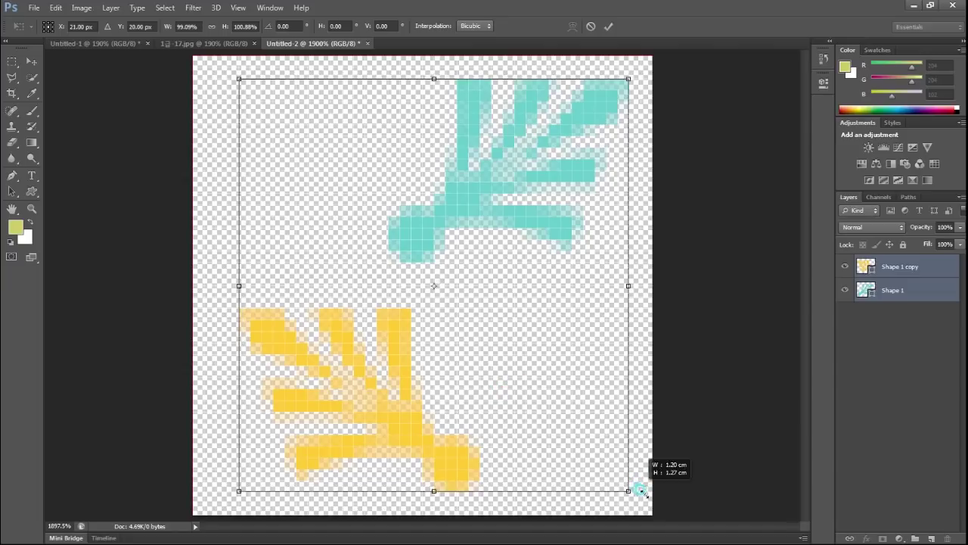
pyautogui.moveTo(228, 74); pyautogui.dragTo(205, 65)
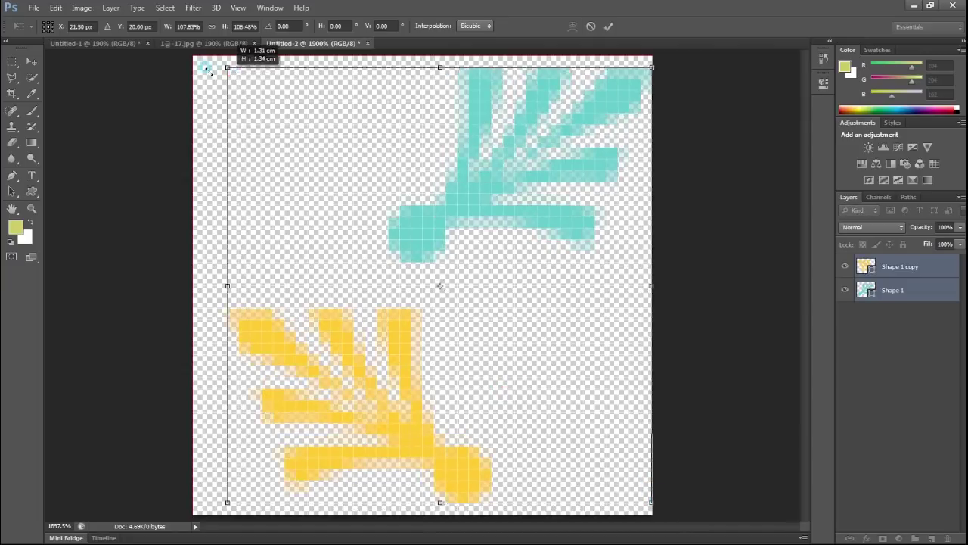
pyautogui.moveTo(400, 198); pyautogui.dragTo(408, 221)
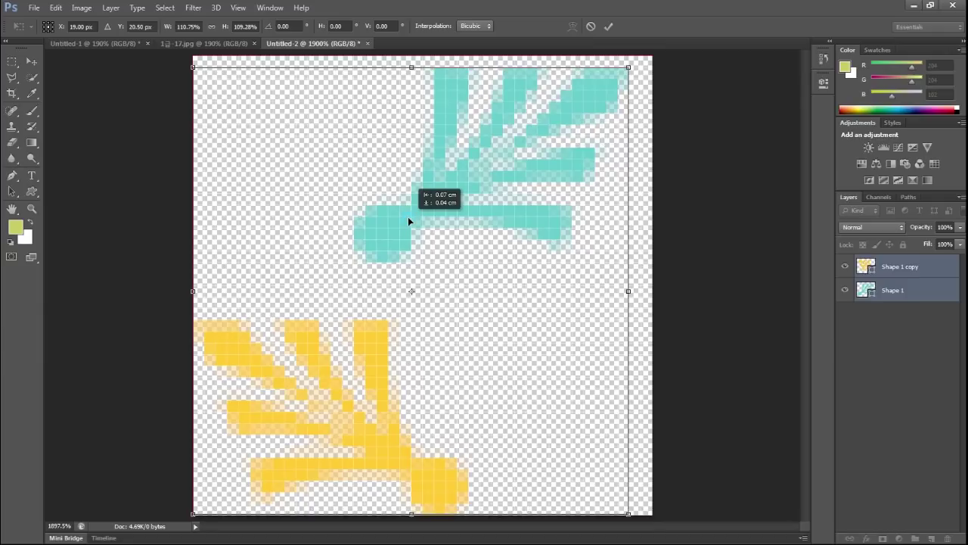
pyautogui.press('Return')
# Nudge the teal and yellow sprigs into place and define the tile as Pattern 5.
pyautogui.click(875, 292)
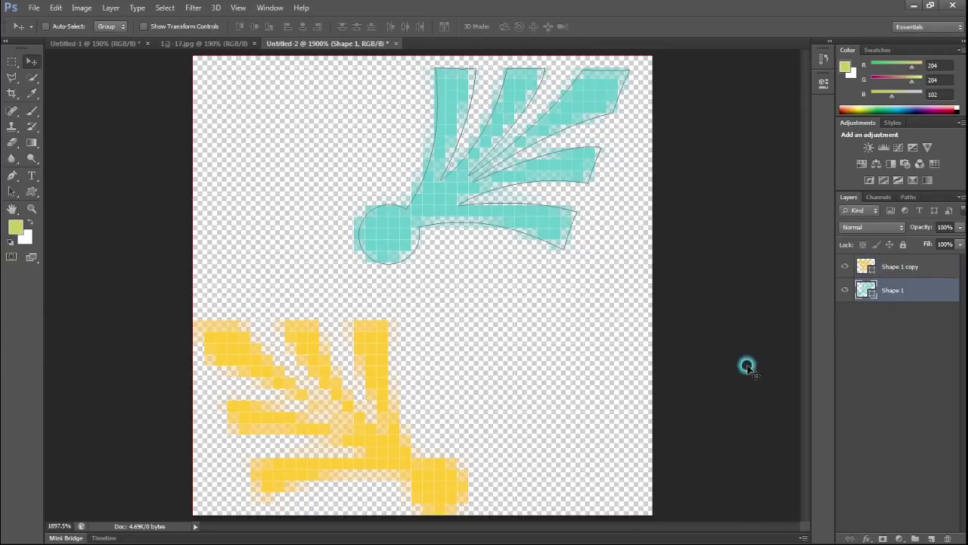
pyautogui.moveTo(519, 224); pyautogui.dragTo(530, 237)
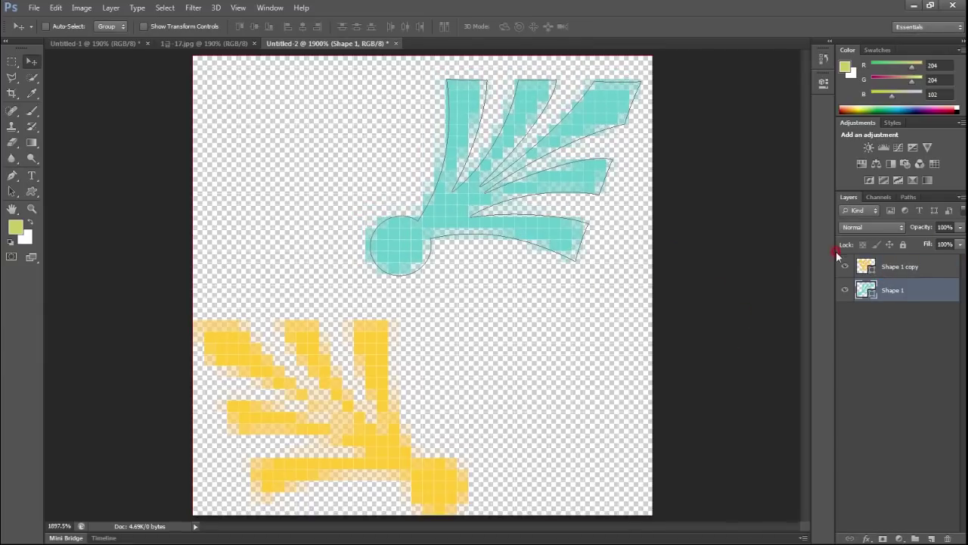
pyautogui.click(892, 267)
pyautogui.moveTo(389, 385); pyautogui.dragTo(417, 378)
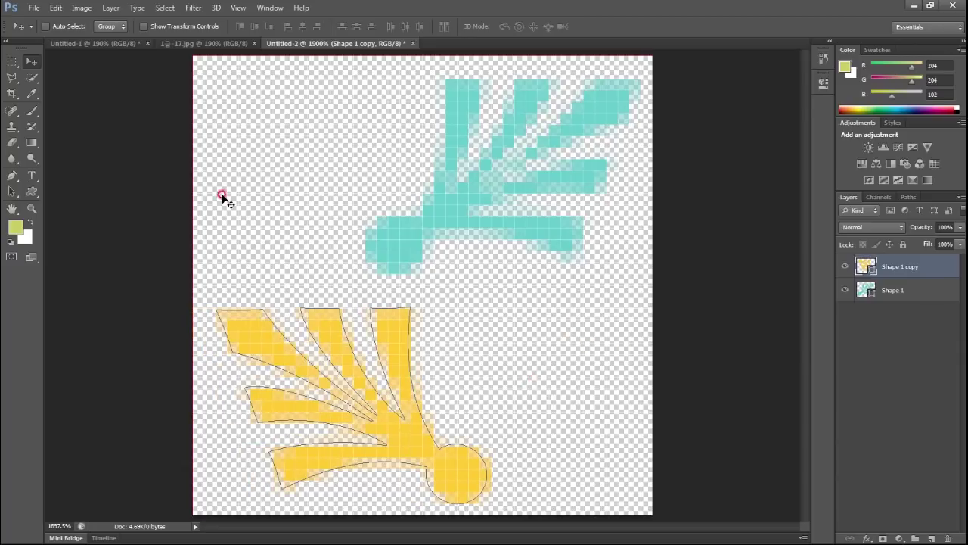
pyautogui.click(56, 8)
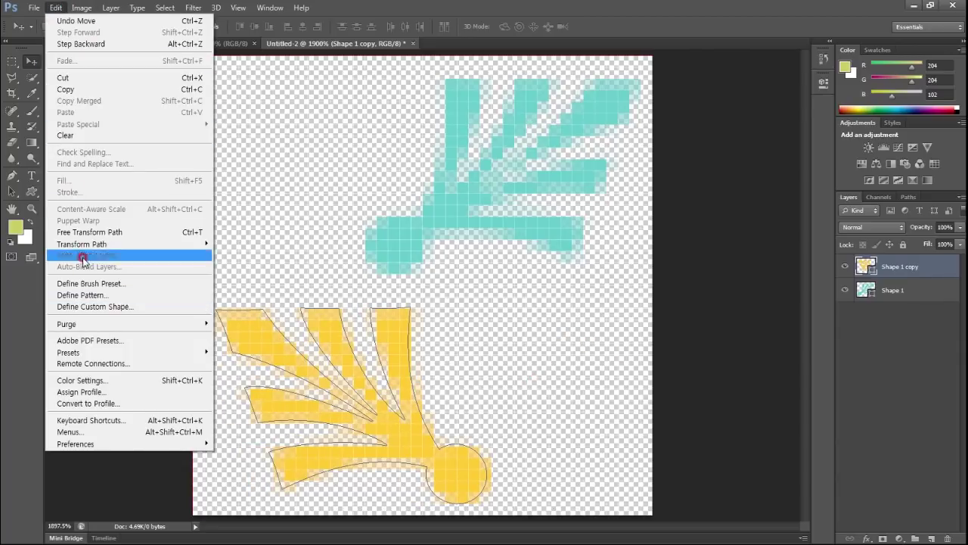
pyautogui.click(84, 295)
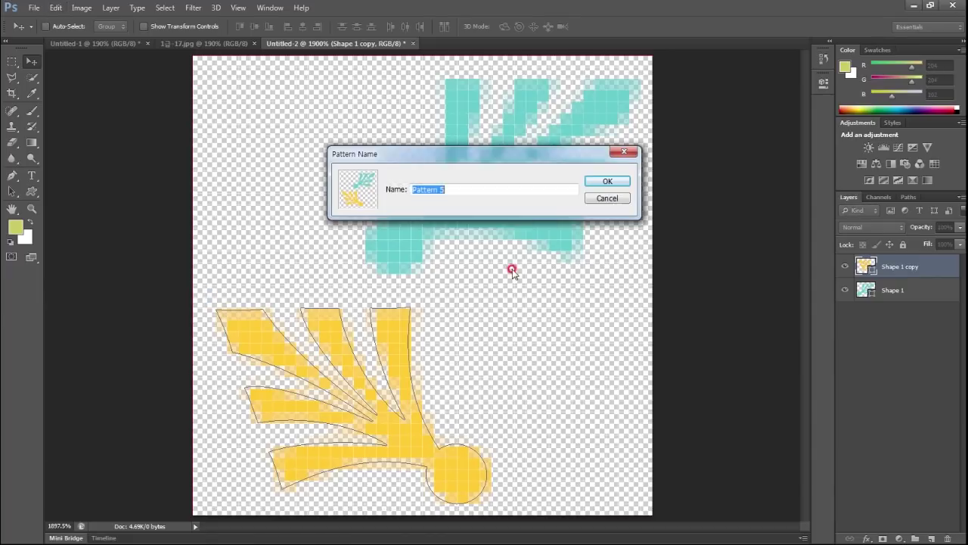
pyautogui.click(605, 185)
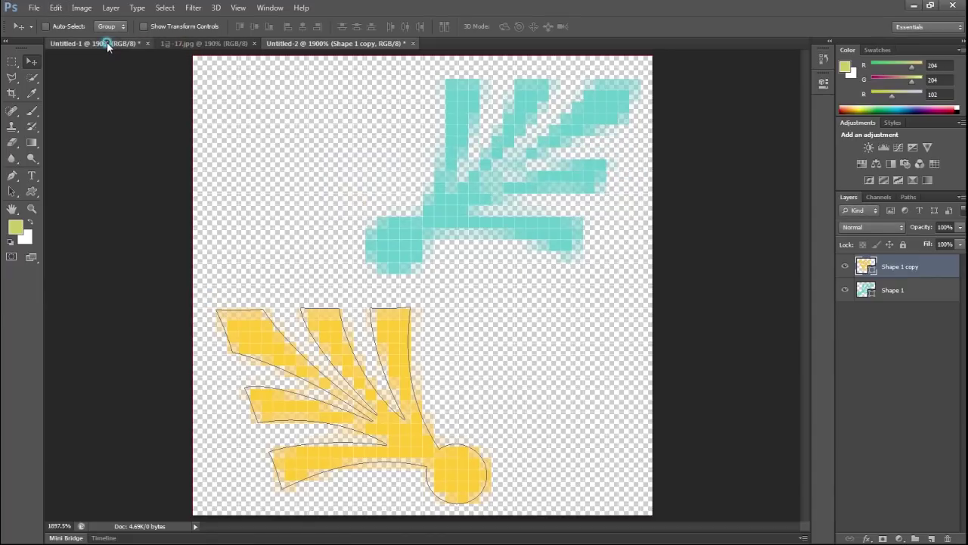
# On the banner, add Layer 7 above Shape 7 and select the yellow cloth plus both green leaf shapes.
pyautogui.click(107, 43)
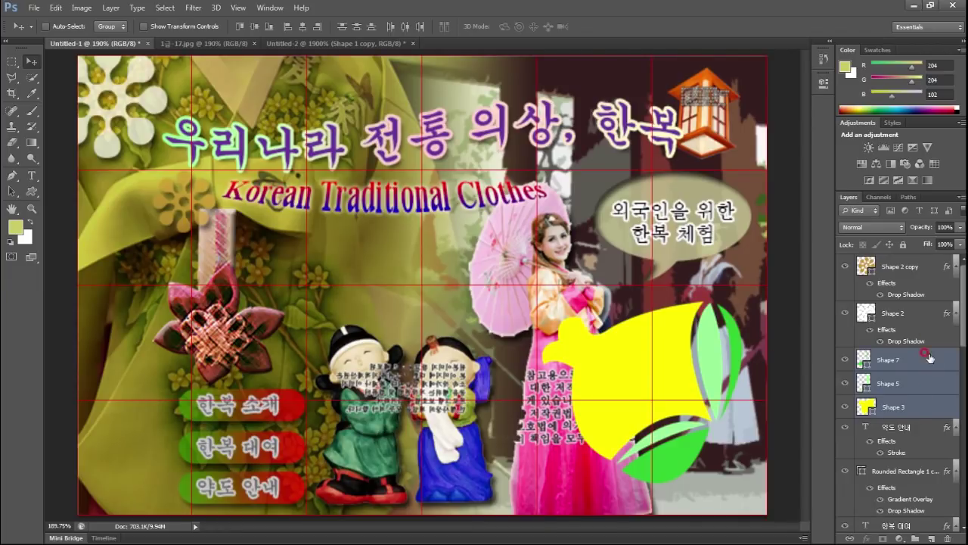
pyautogui.click(925, 354)
pyautogui.click(930, 537)
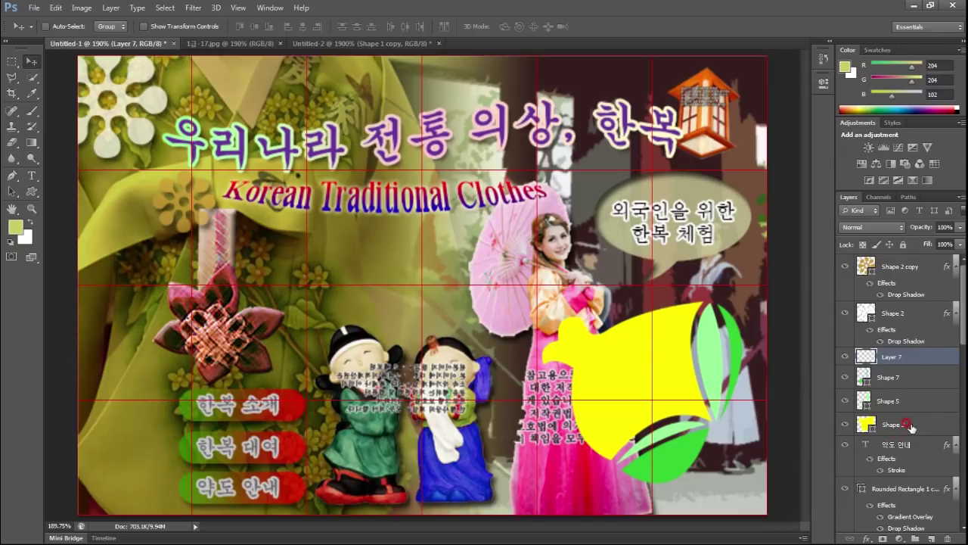
pyautogui.click(863, 418)
pyautogui.keyDown('ctrl'); pyautogui.click(863, 418); pyautogui.keyUp('ctrl')
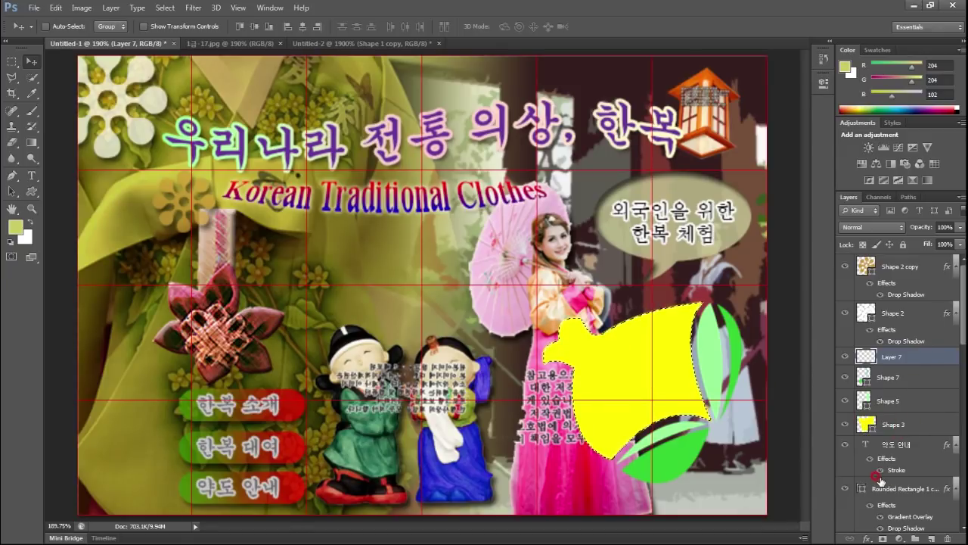
pyautogui.click(707, 345)
pyautogui.keyDown('ctrl'); pyautogui.keyDown('shift'); pyautogui.click(855, 392); pyautogui.keyUp('shift'); pyautogui.keyUp('ctrl')
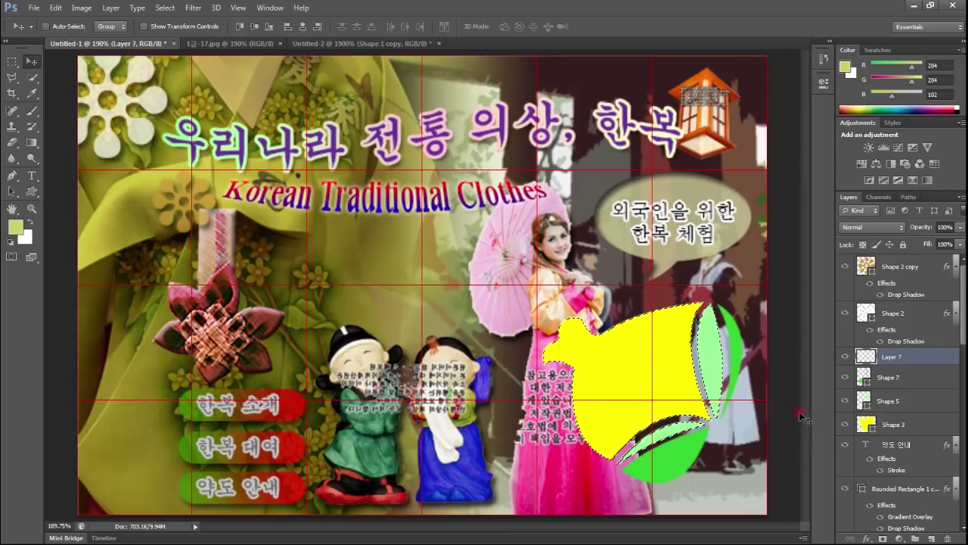
pyautogui.keyDown('ctrl'); pyautogui.keyDown('shift'); pyautogui.click(863, 376); pyautogui.keyUp('shift'); pyautogui.keyUp('ctrl')
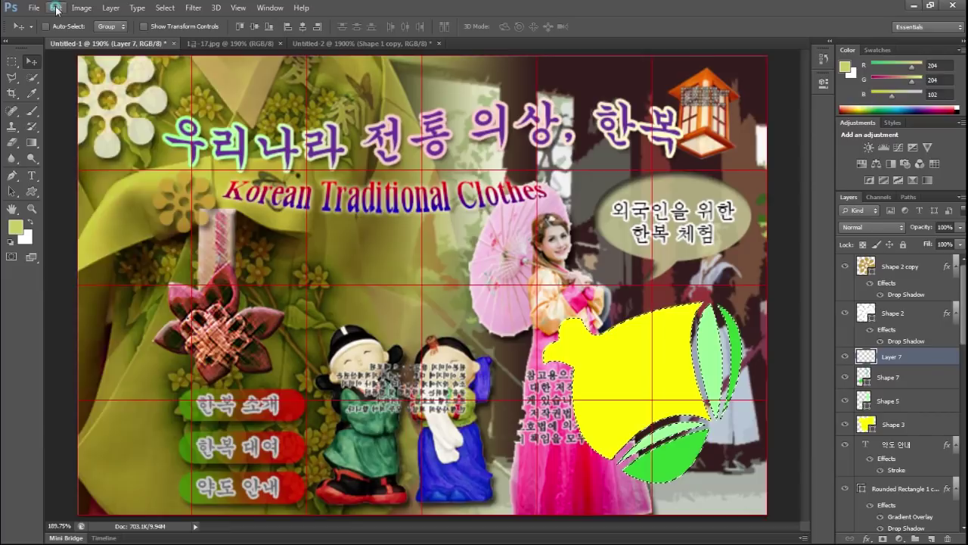
# Fill the cloth selection on Layer 7 with the new leaf-sprig pattern, then deselect.
pyautogui.click(55, 8)
pyautogui.click(114, 180)
pyautogui.click(510, 160)
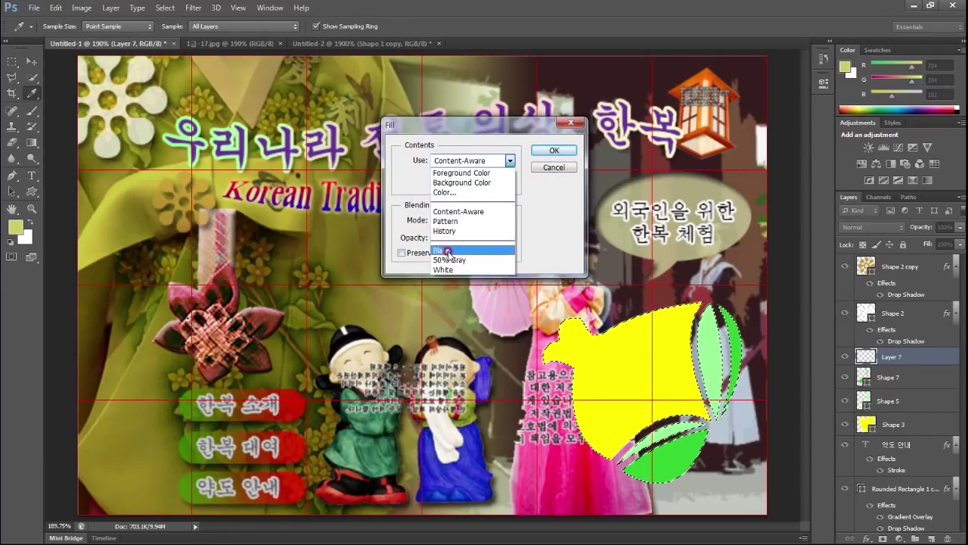
pyautogui.click(454, 221)
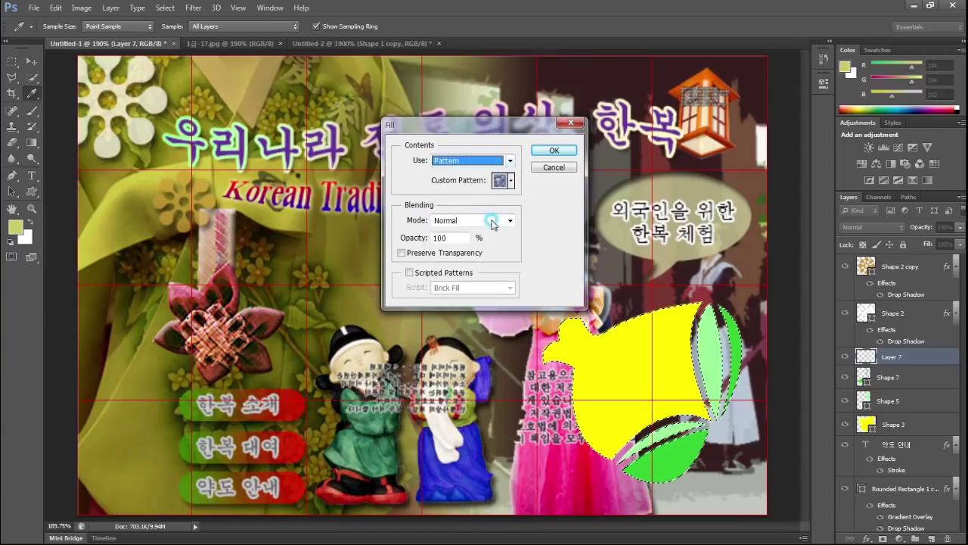
pyautogui.click(511, 180)
pyautogui.click(501, 226)
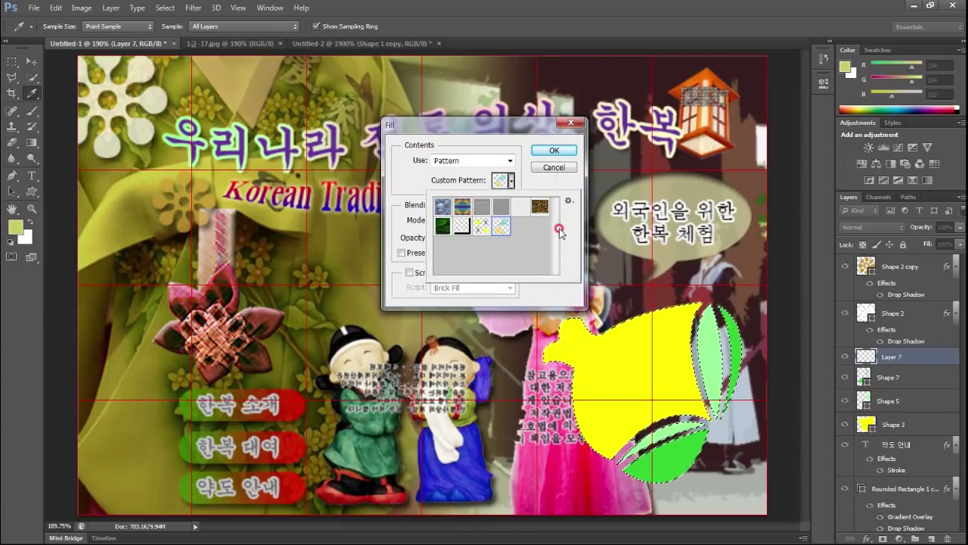
pyautogui.click(558, 165)
pyautogui.press('v')
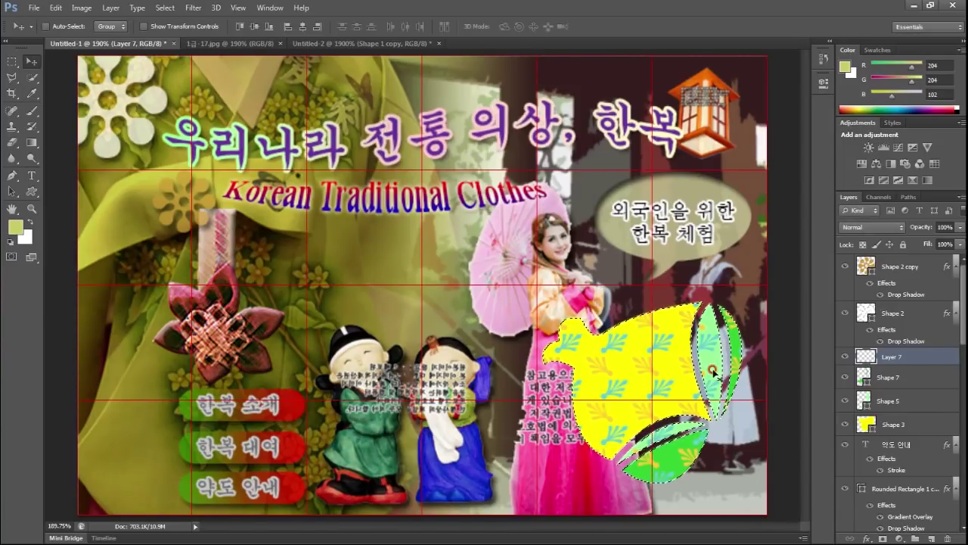
pyautogui.hotkey('ctrl', 'd')
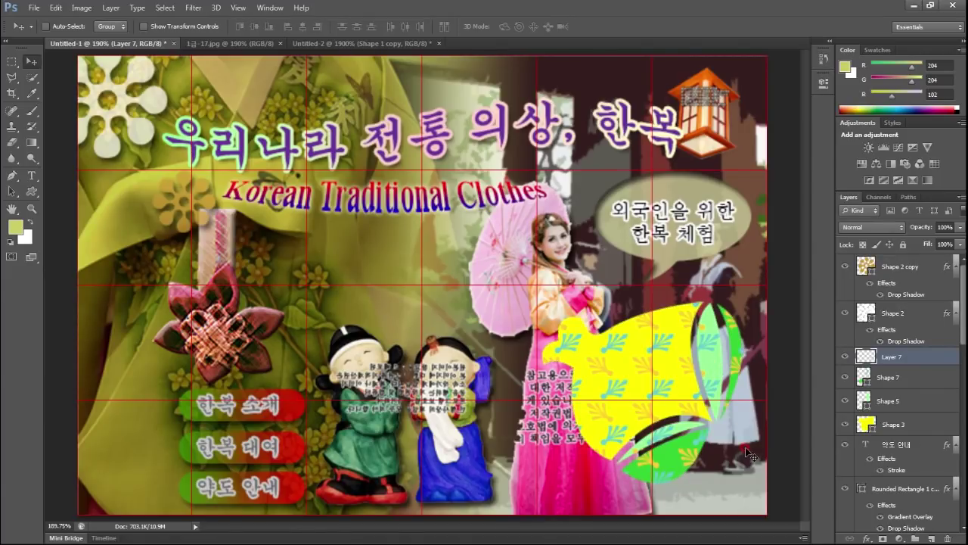